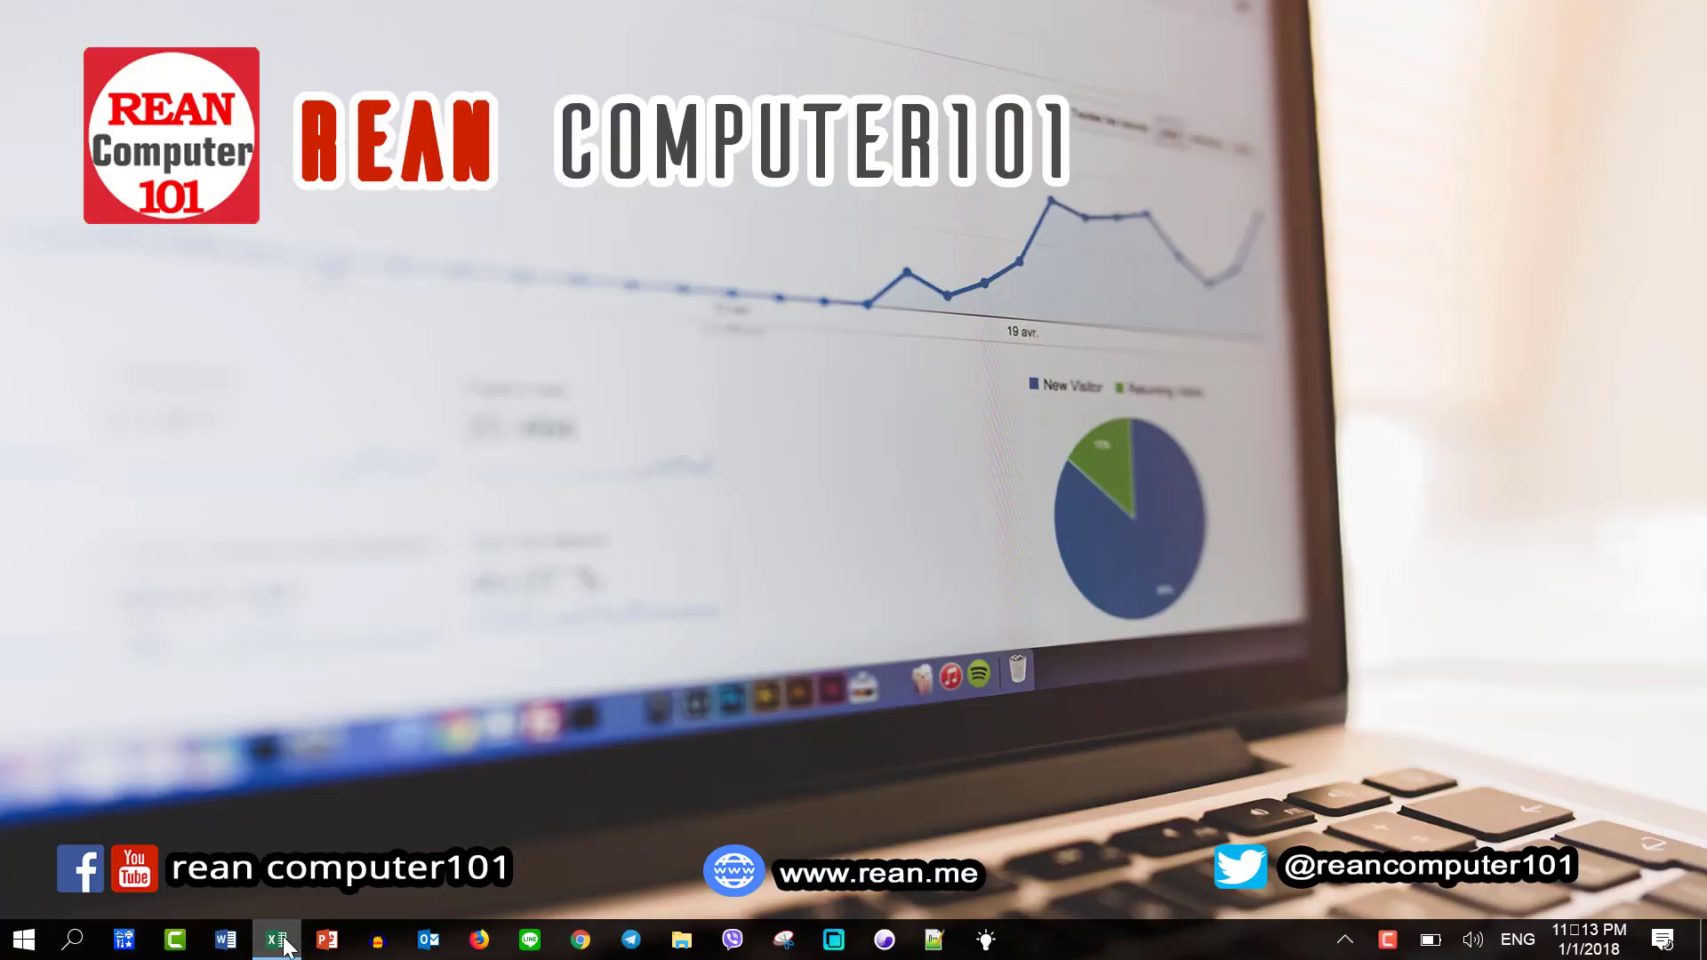
Step: Switch to the Book1.xlsx Excel window showing the empty Sheet4
left_click(283, 940)
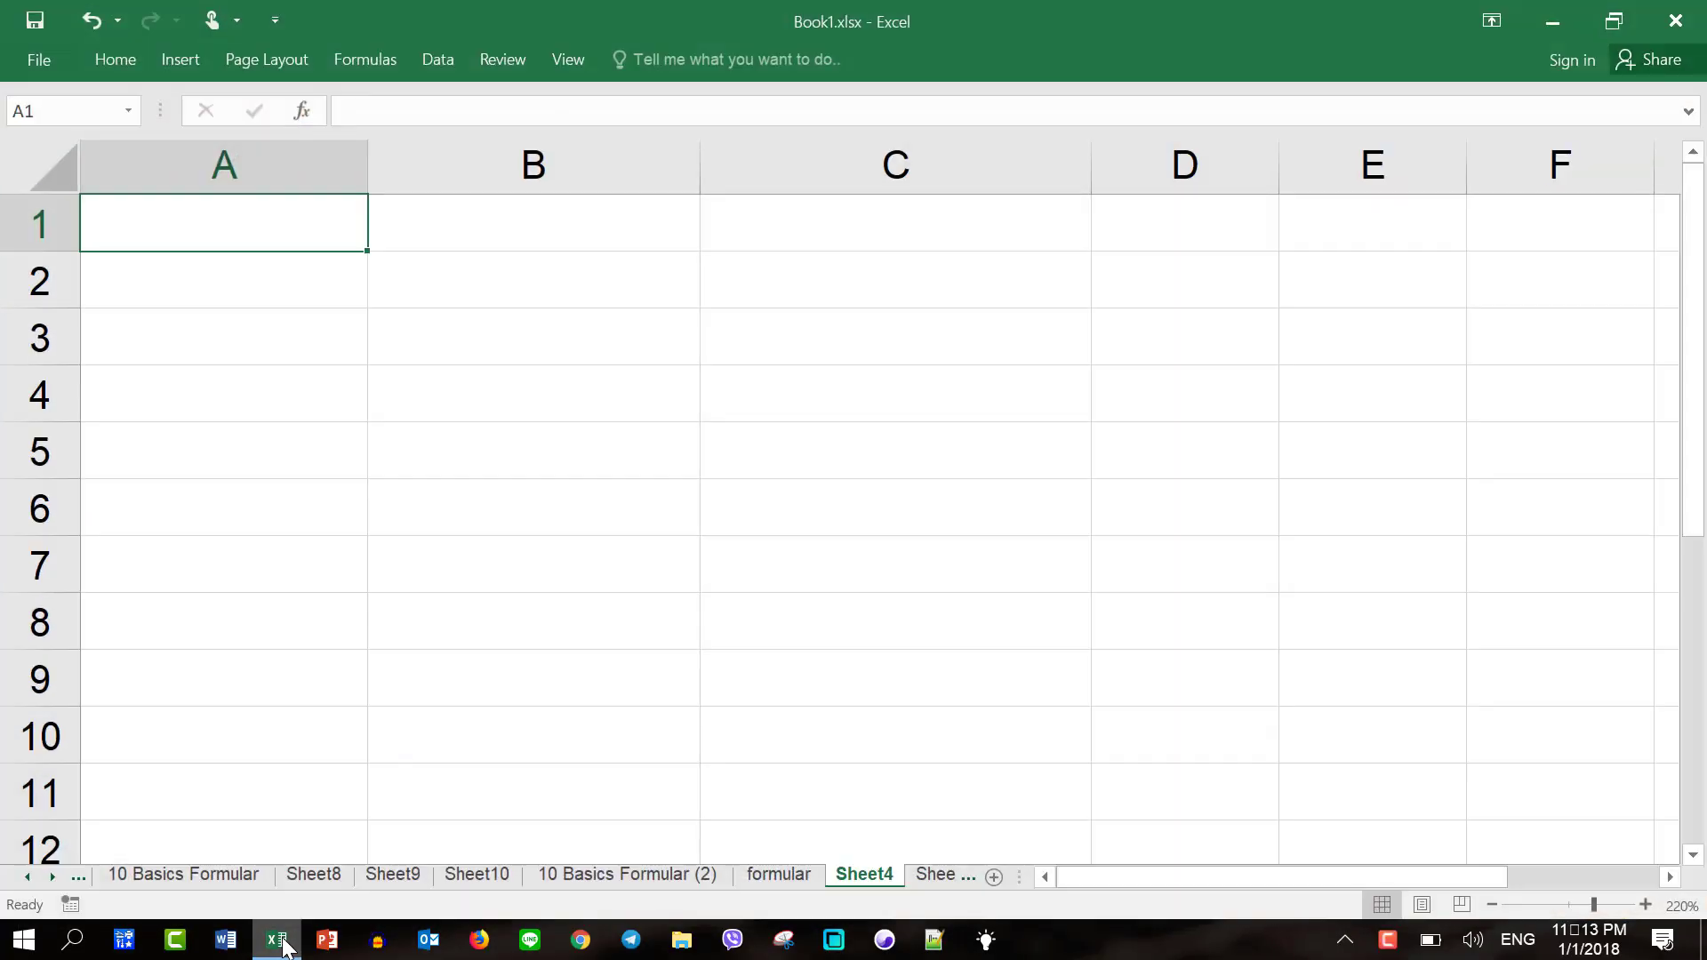
Step: Zoom in slightly and type 12-31-2017 into cell A1 so Excel stores it as a date
left_click(1645, 904)
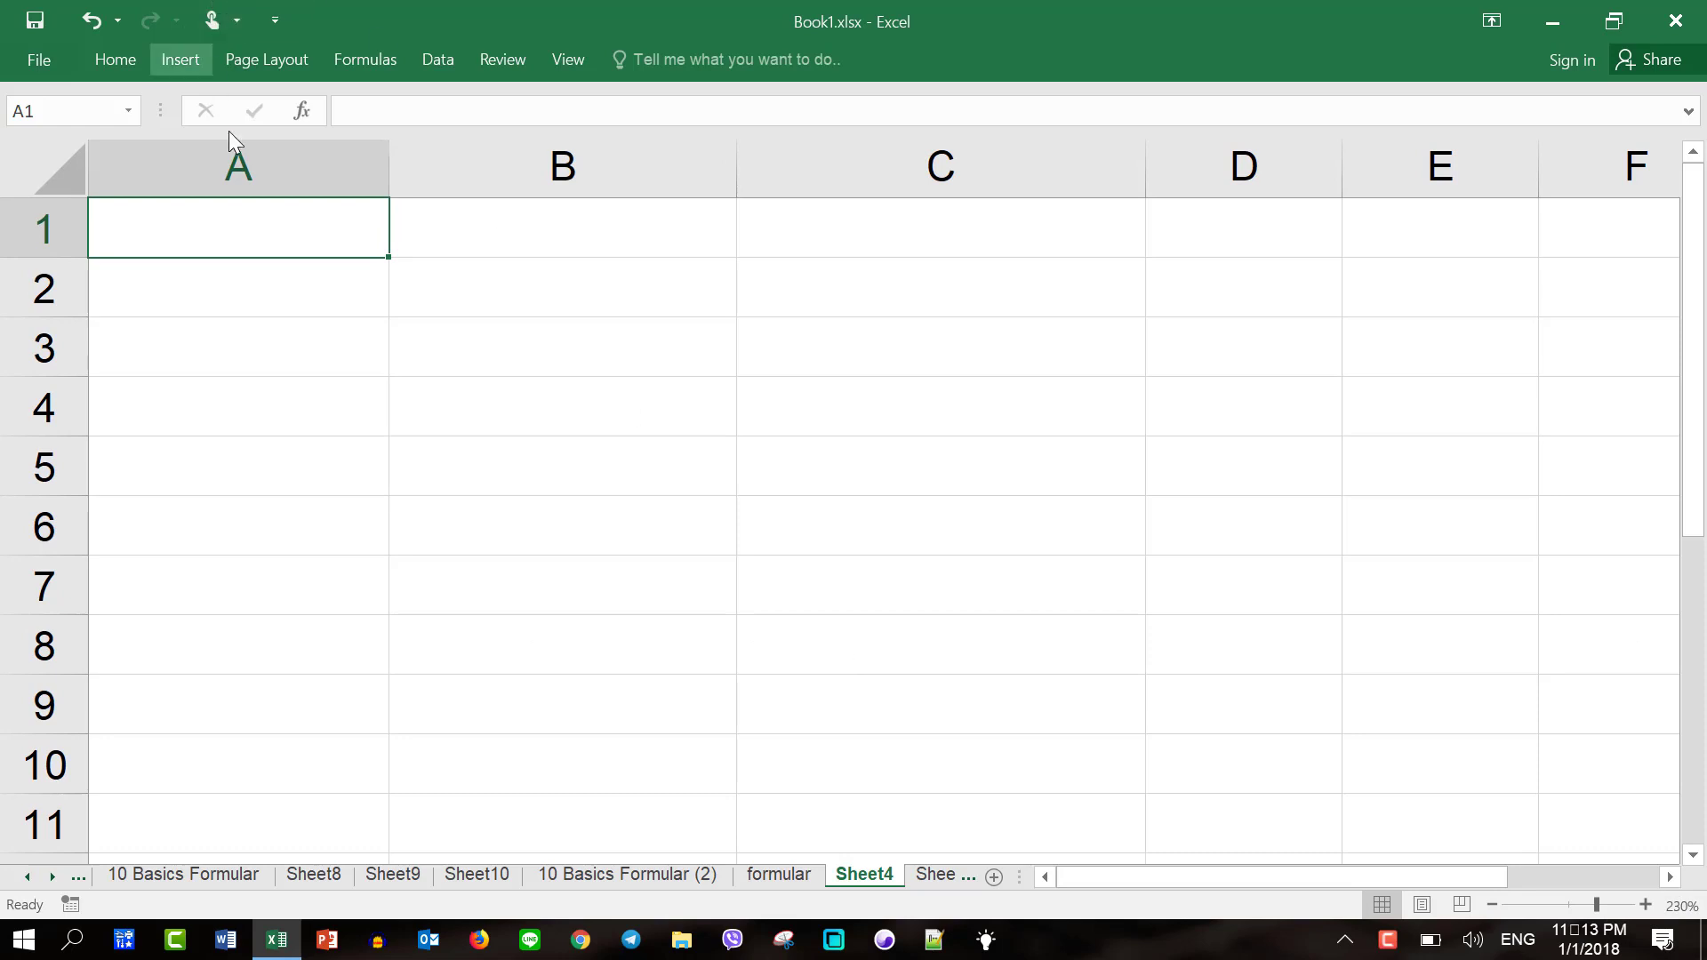
left_click(324, 278)
left_click(324, 240)
left_click(311, 281)
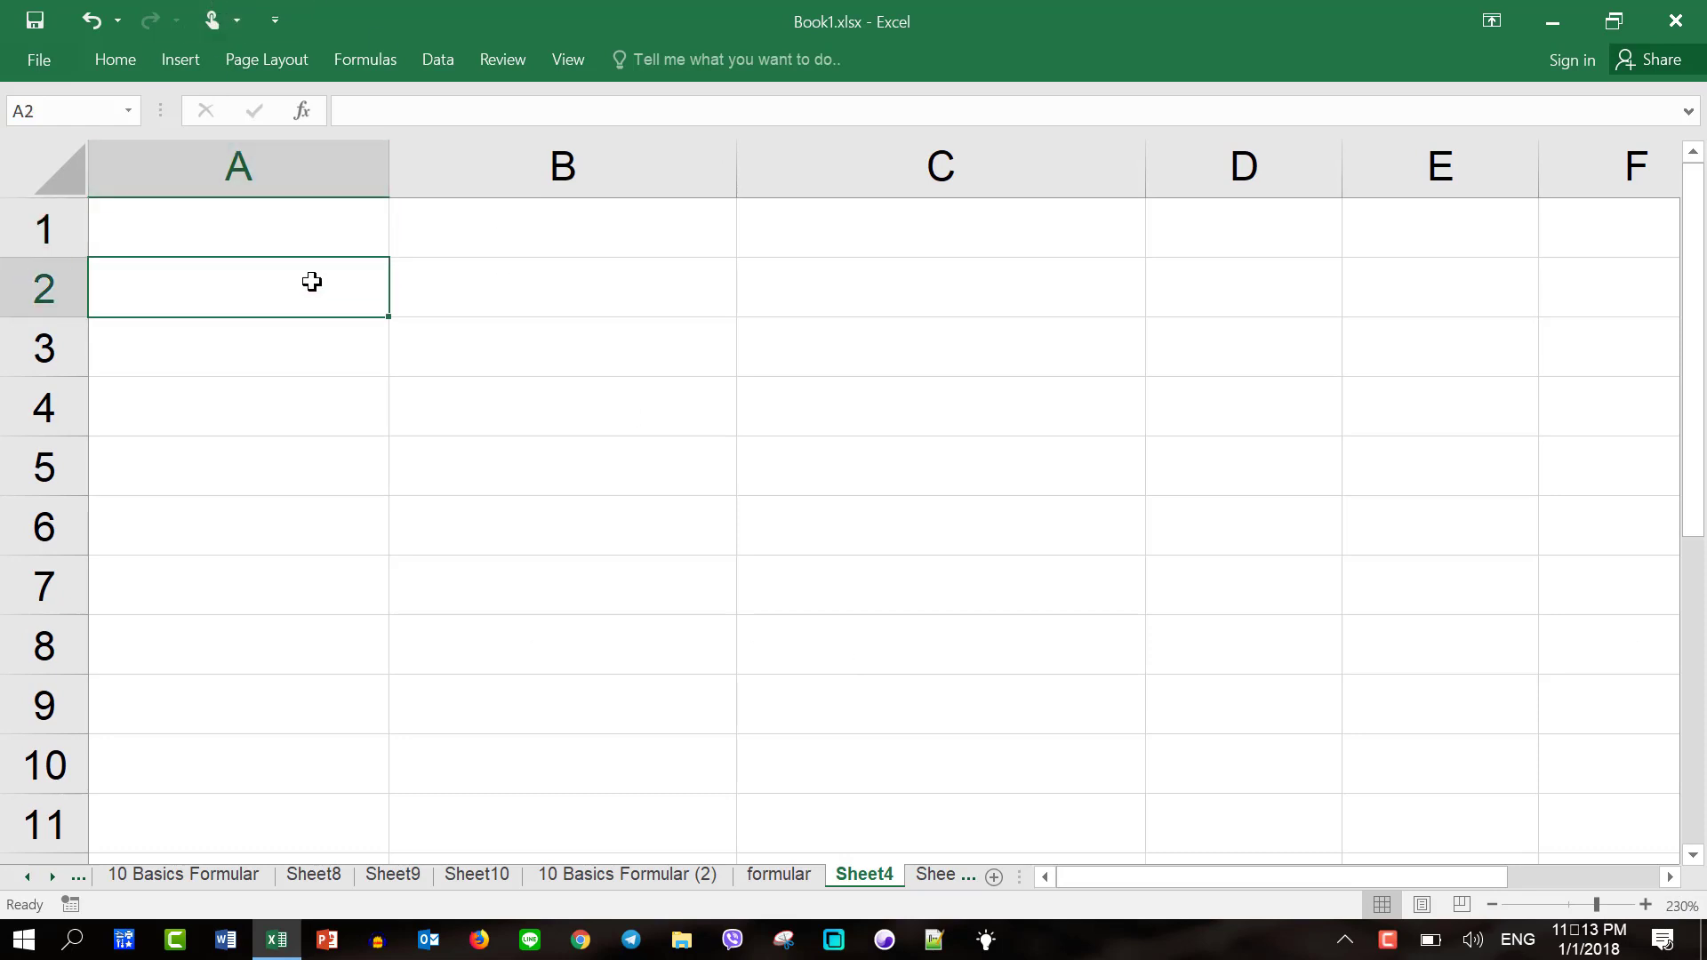
left_click(335, 240)
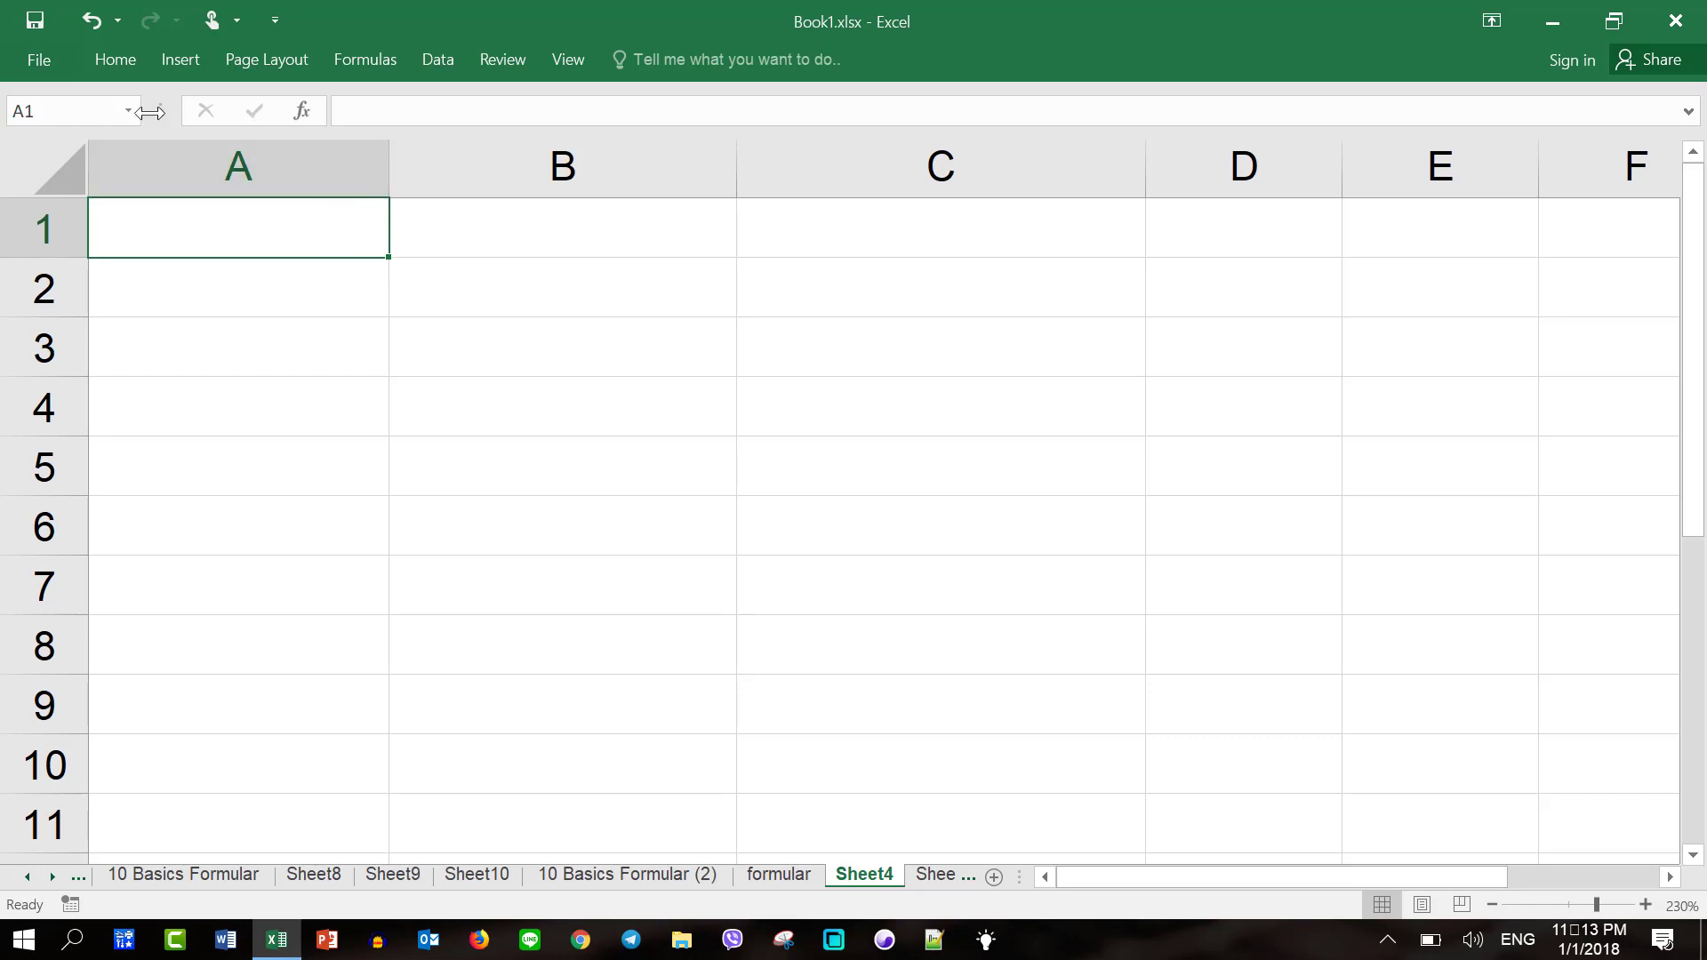
double_click(210, 232)
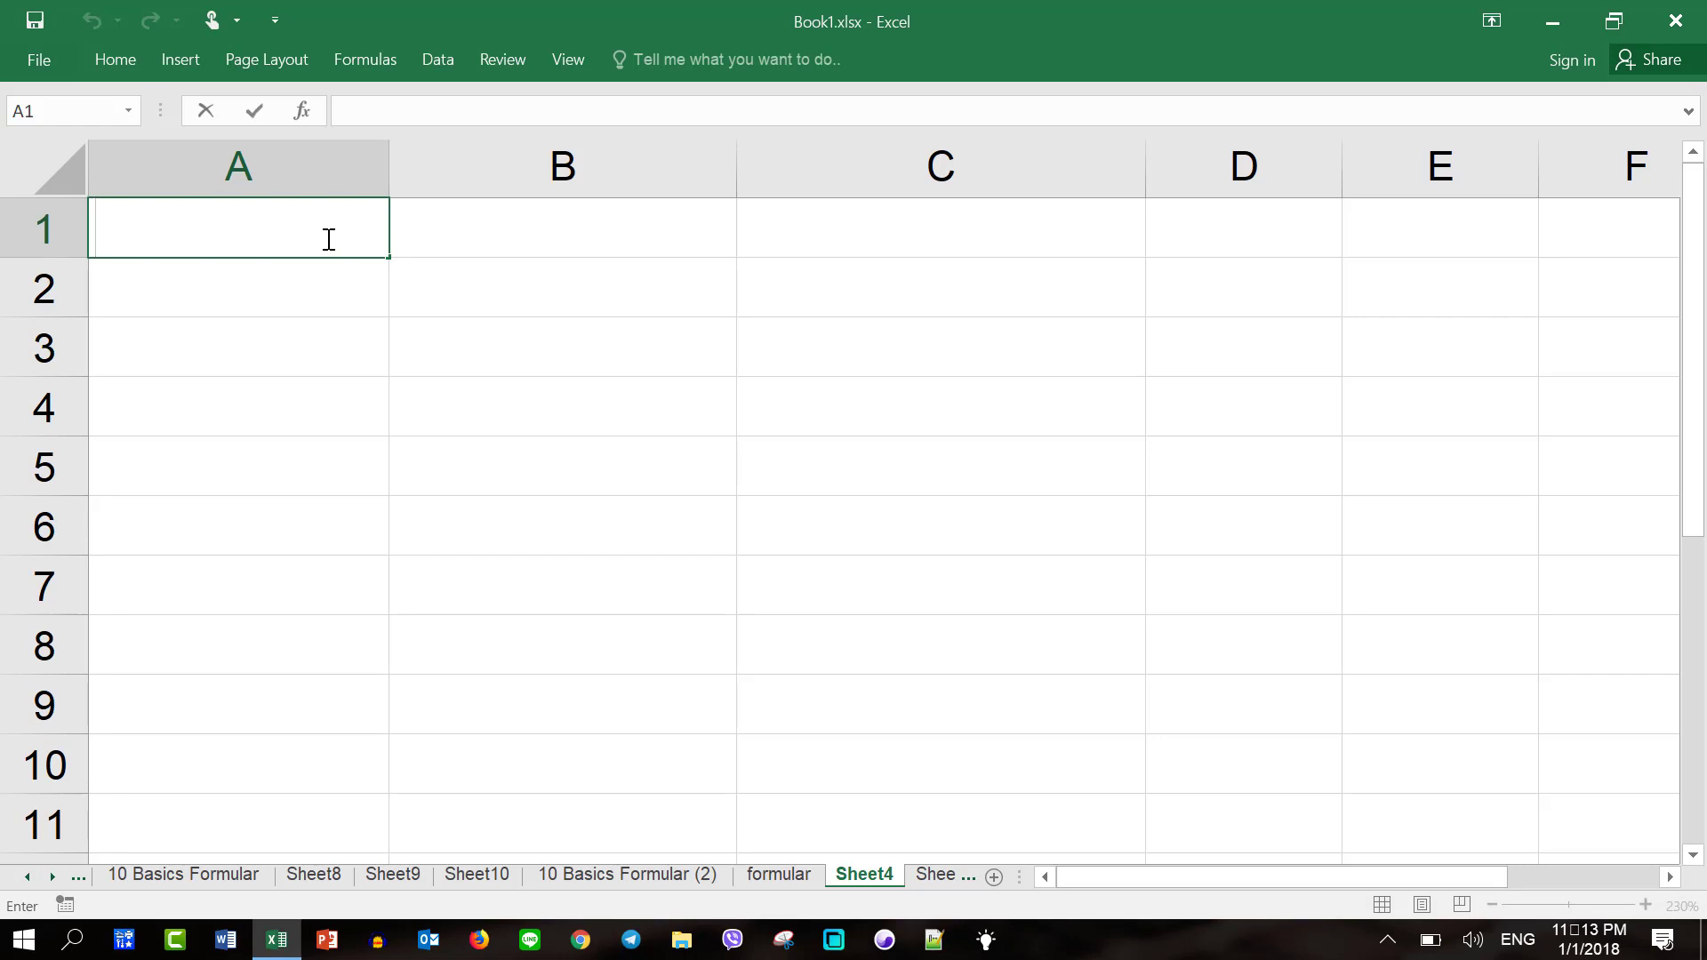
type("1")
type("2")
type("-")
type("31-")
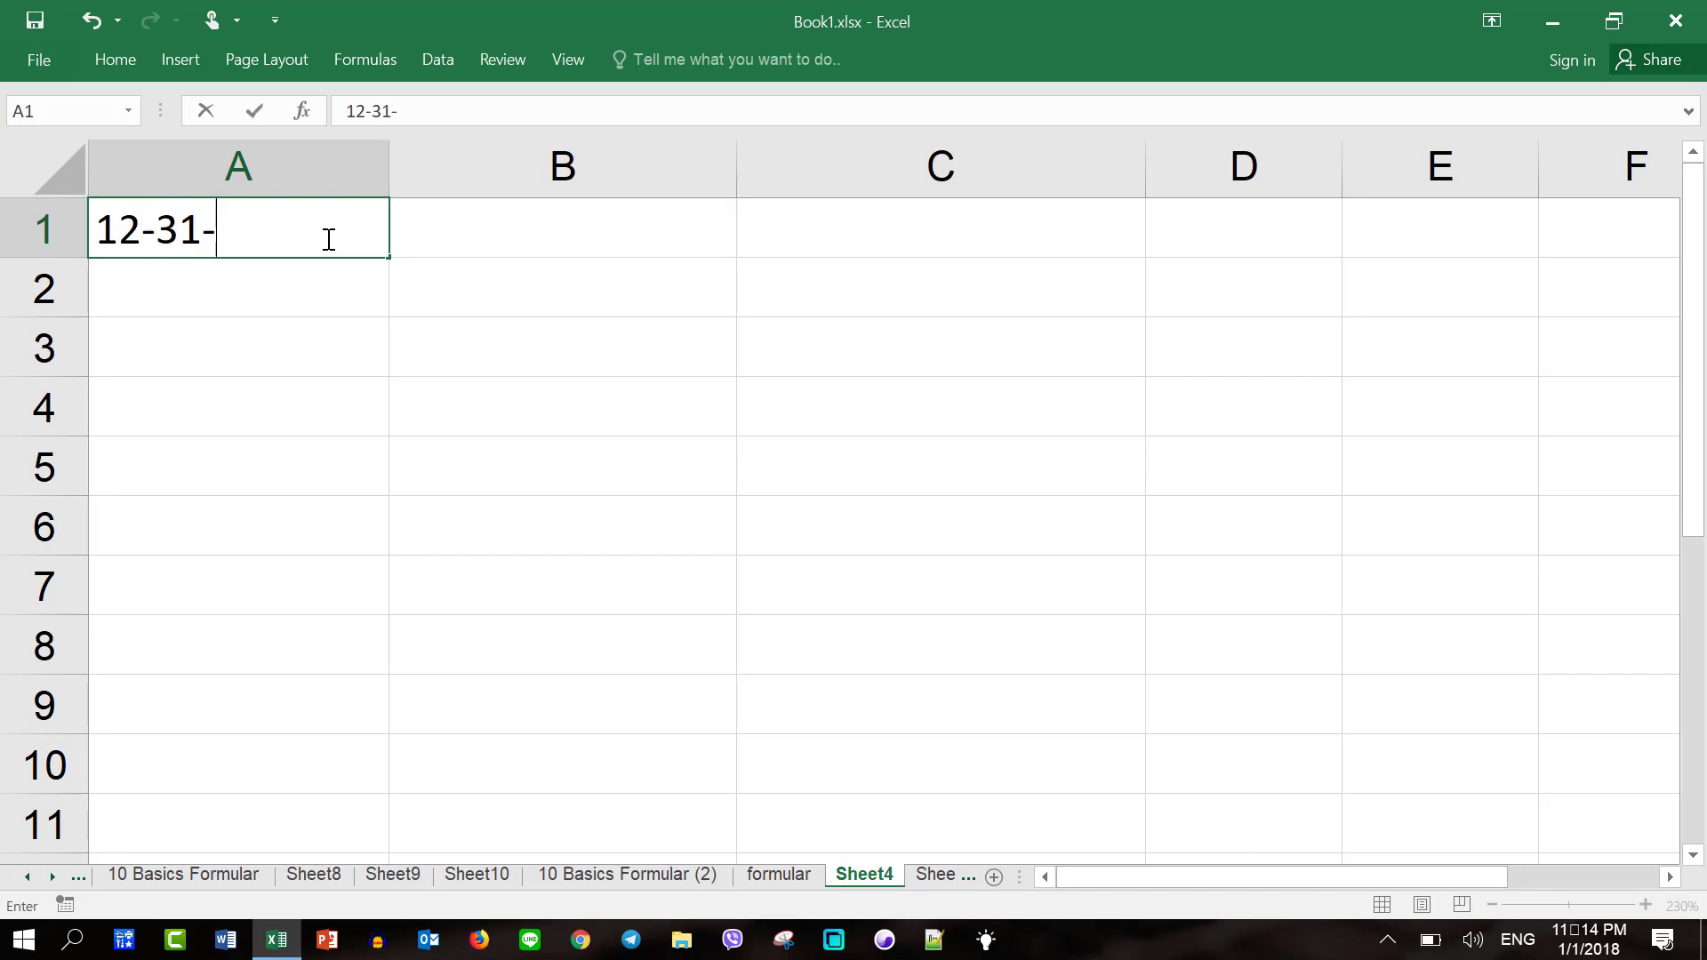
type("2017")
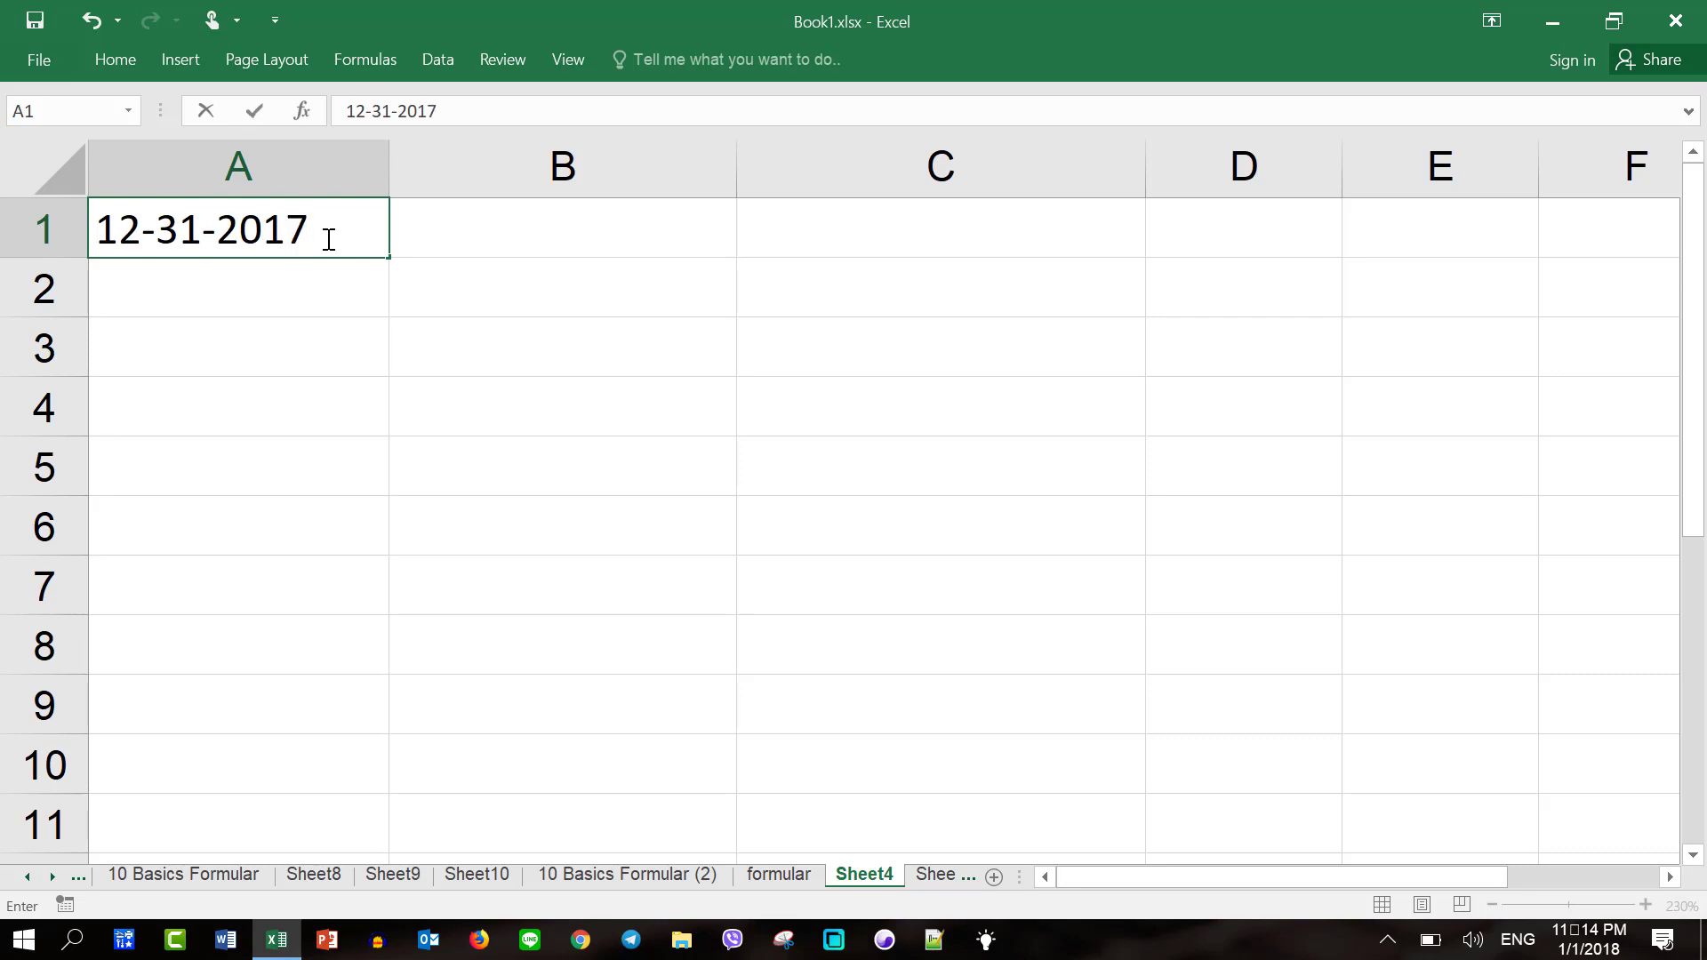
key("Return")
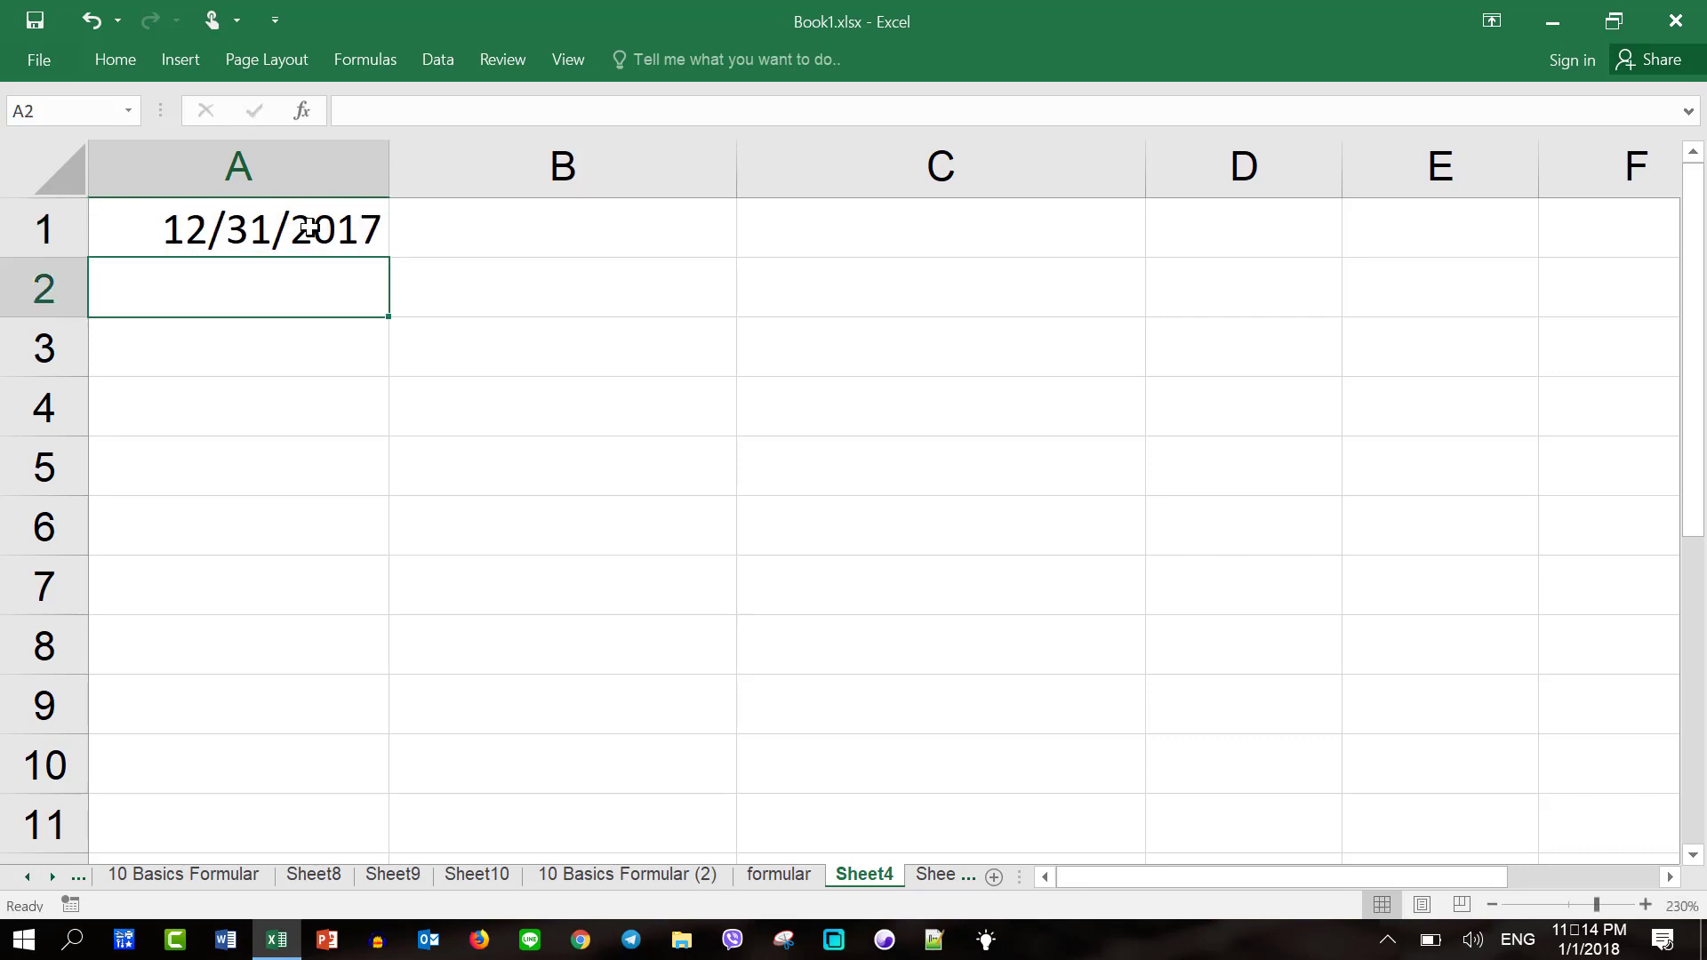
left_click(313, 227)
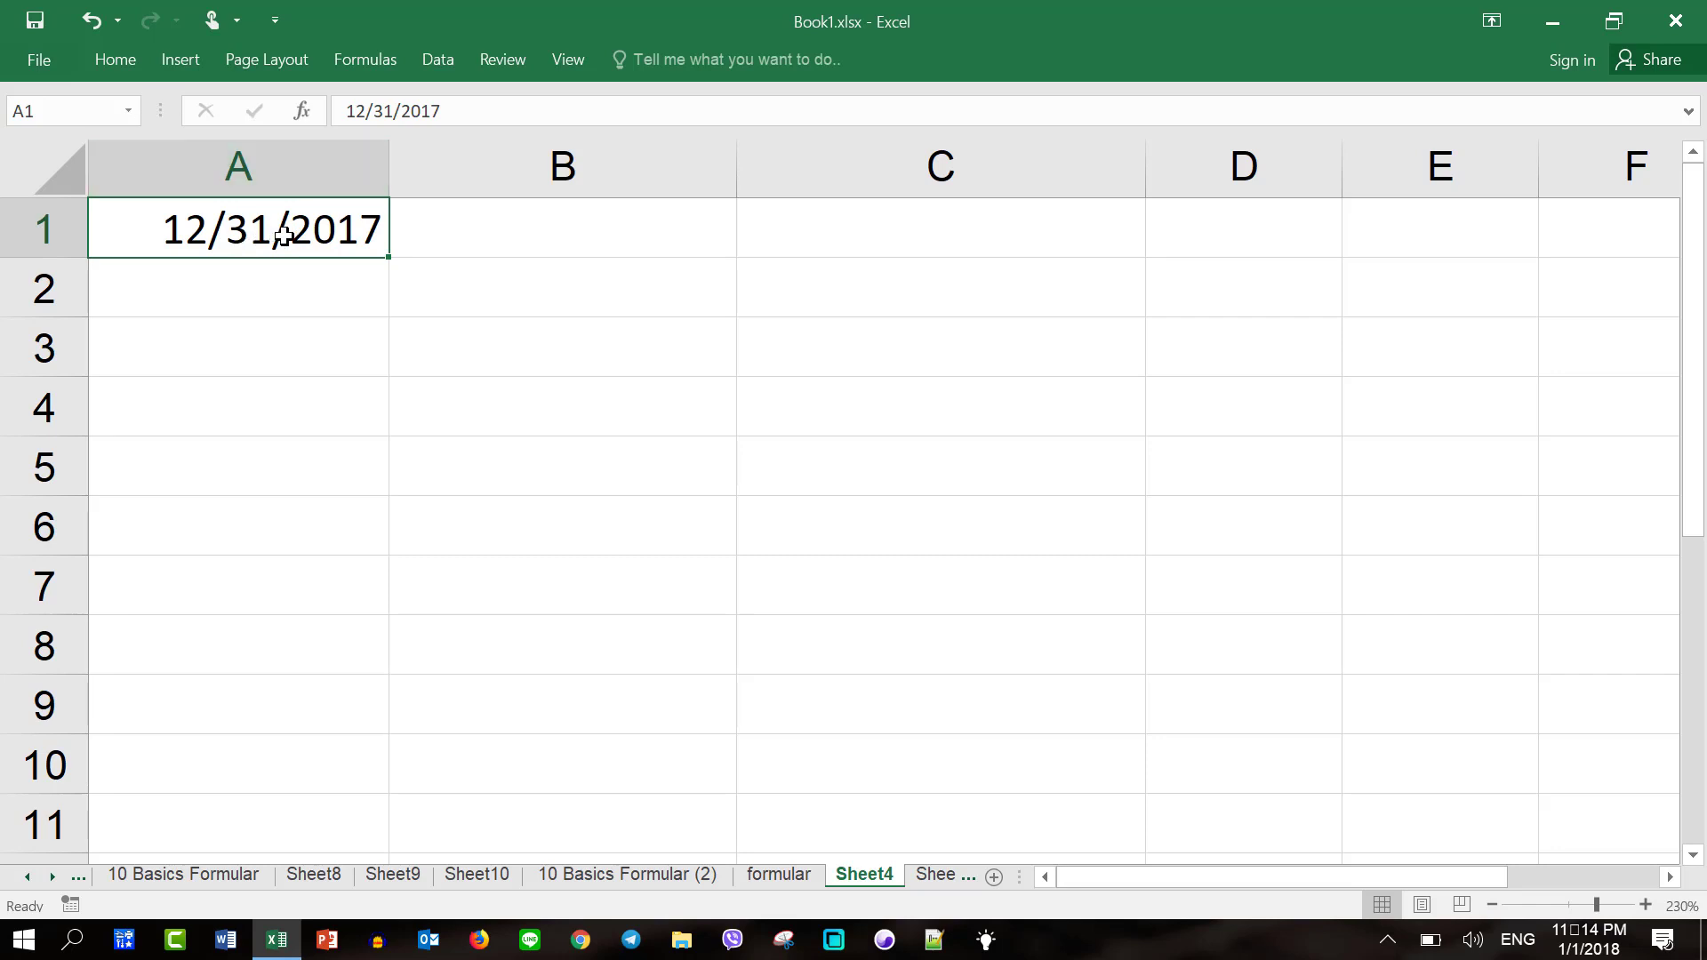
left_click(115, 60)
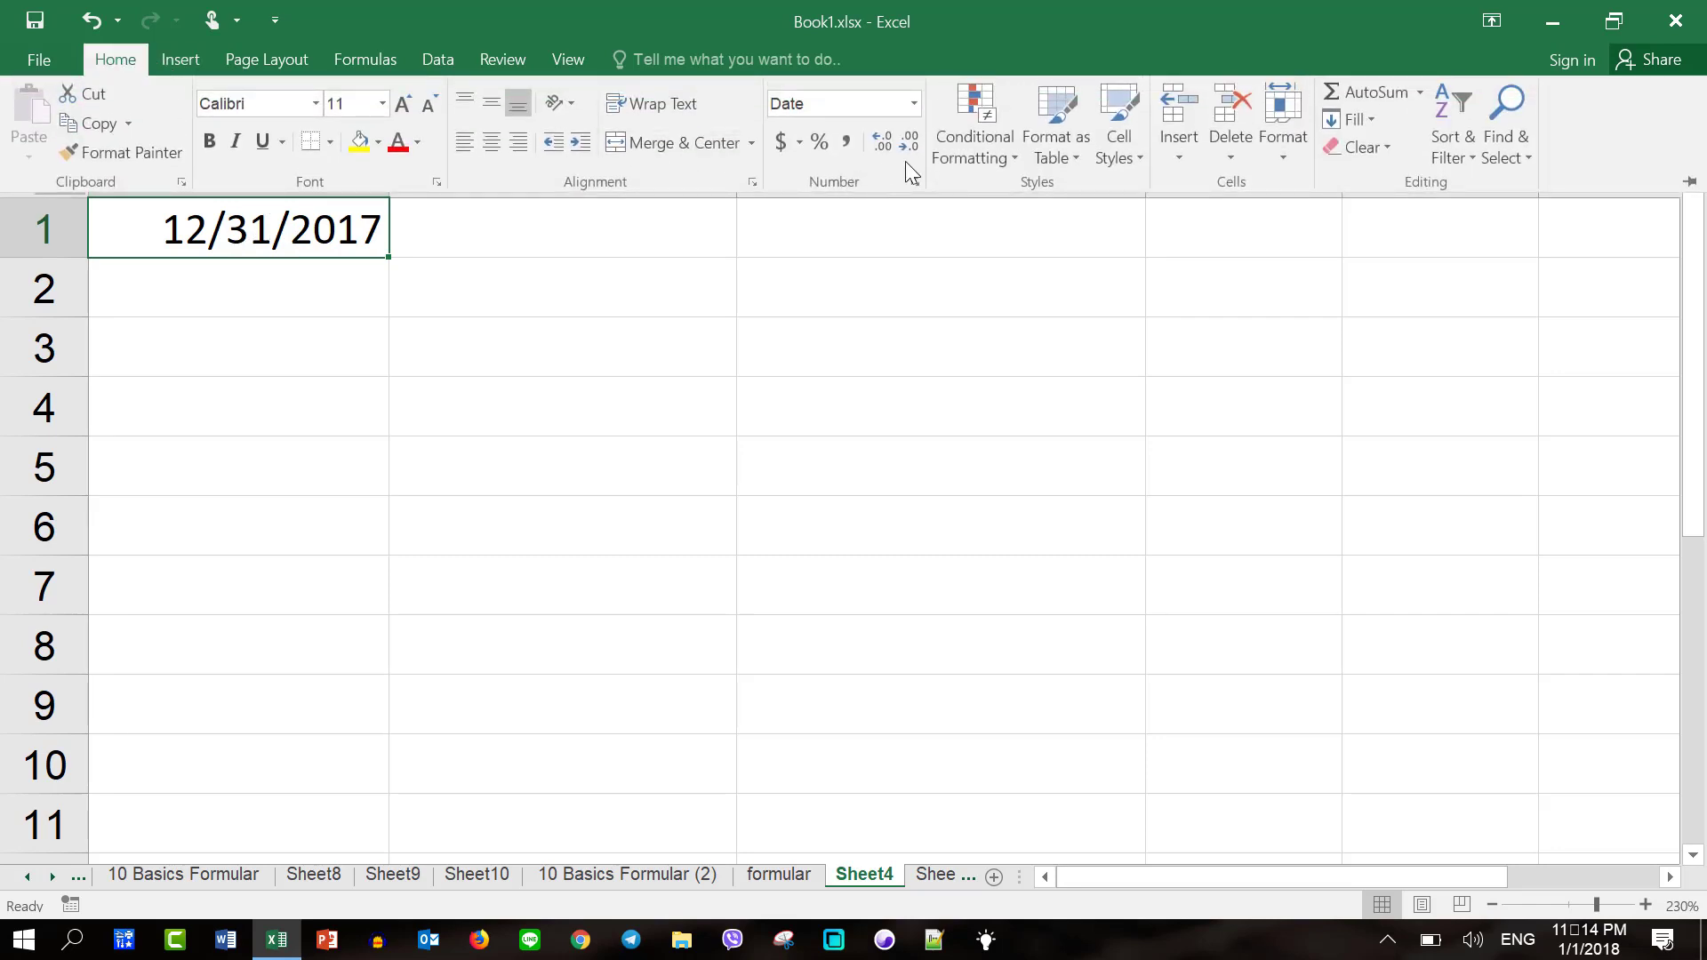
Step: Give A1 the long weekday date type (Wednesday, March 14, 2012 style) in Format Cells
left_click(914, 189)
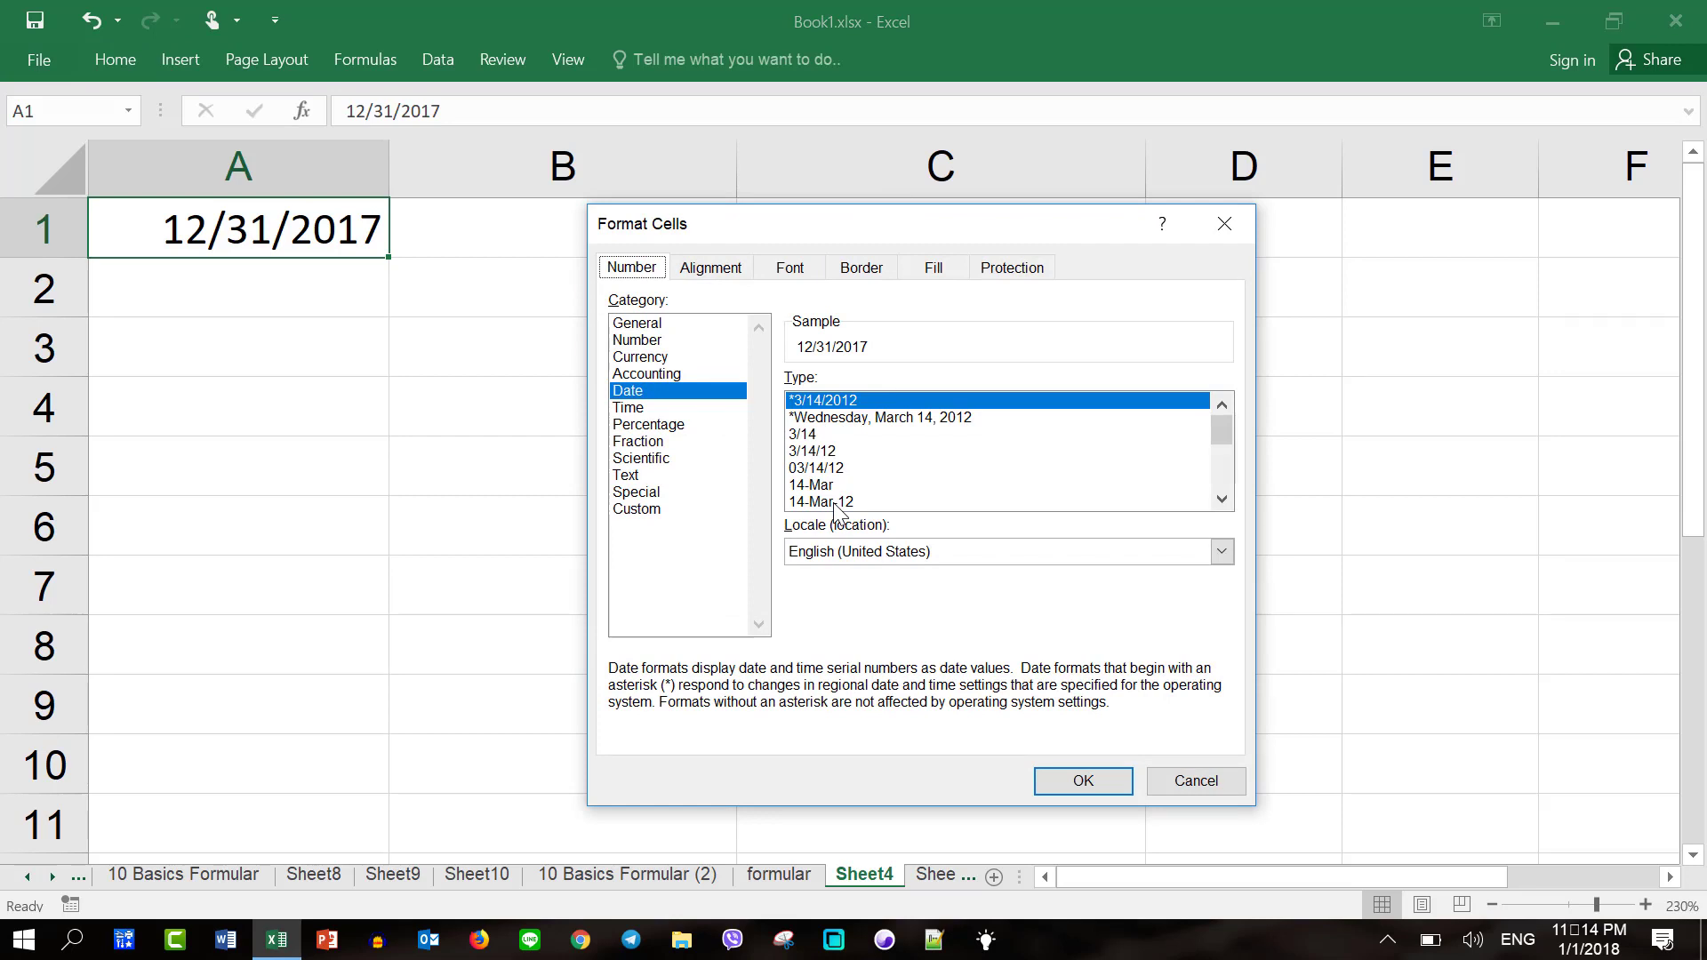
scroll(909, 458, "down", 2)
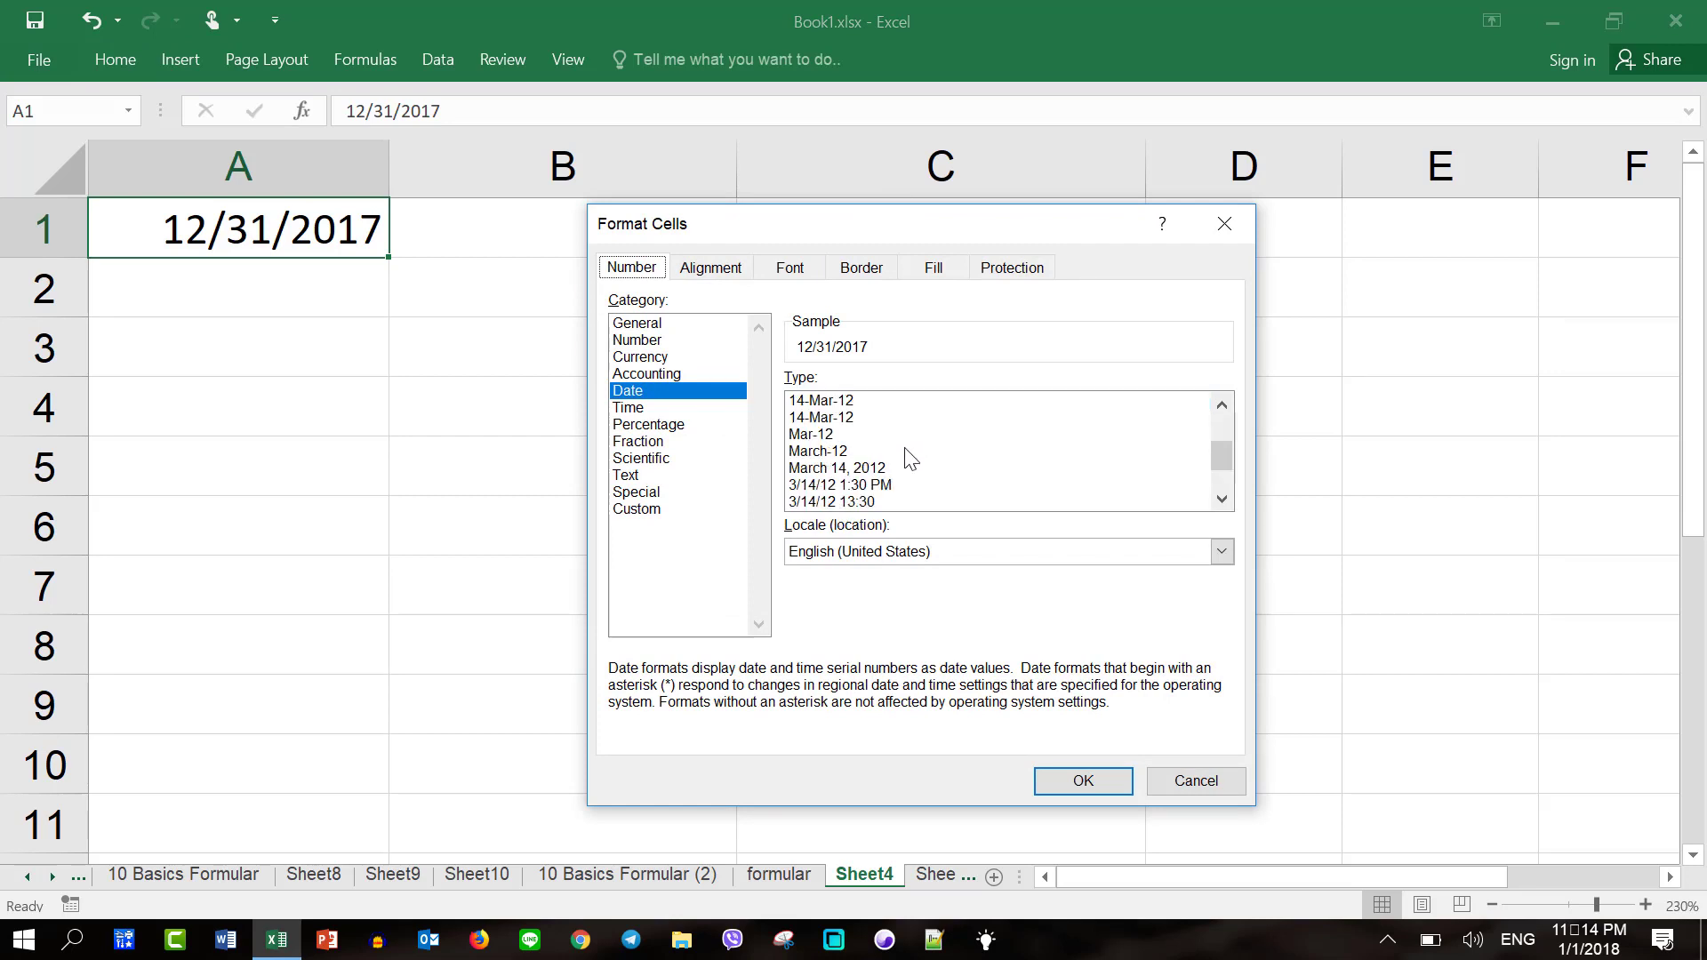
scroll(909, 458, "down", 1)
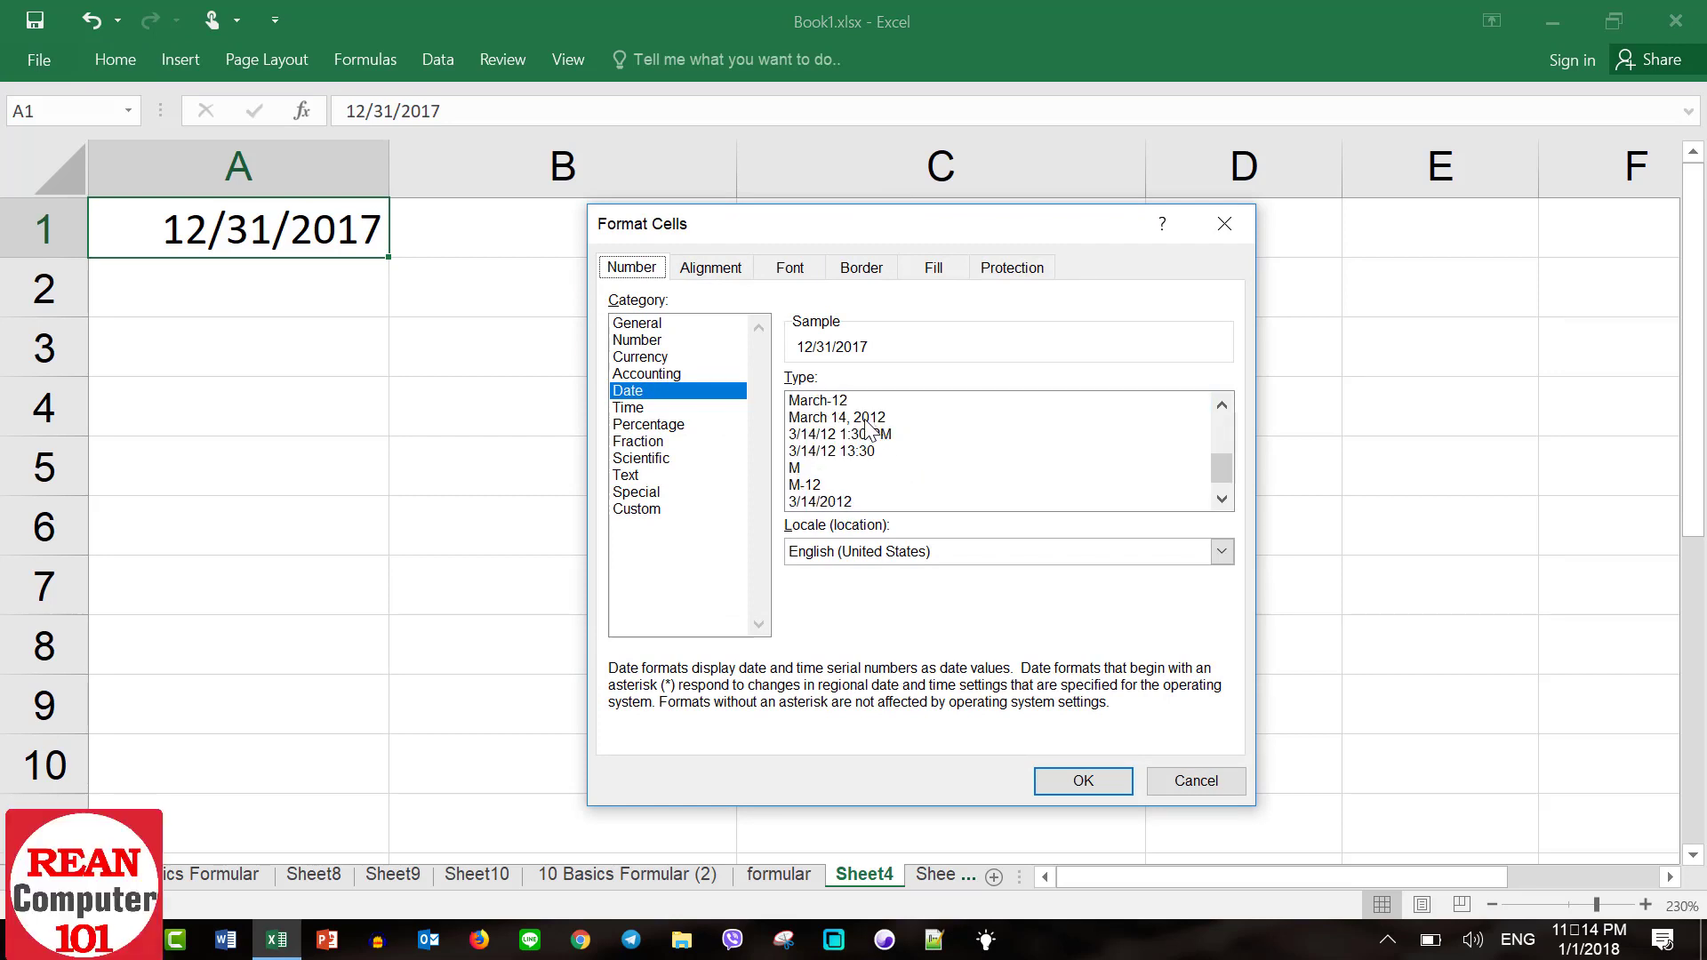
scroll(868, 430, "down", 1)
scroll(872, 484, "up", 2)
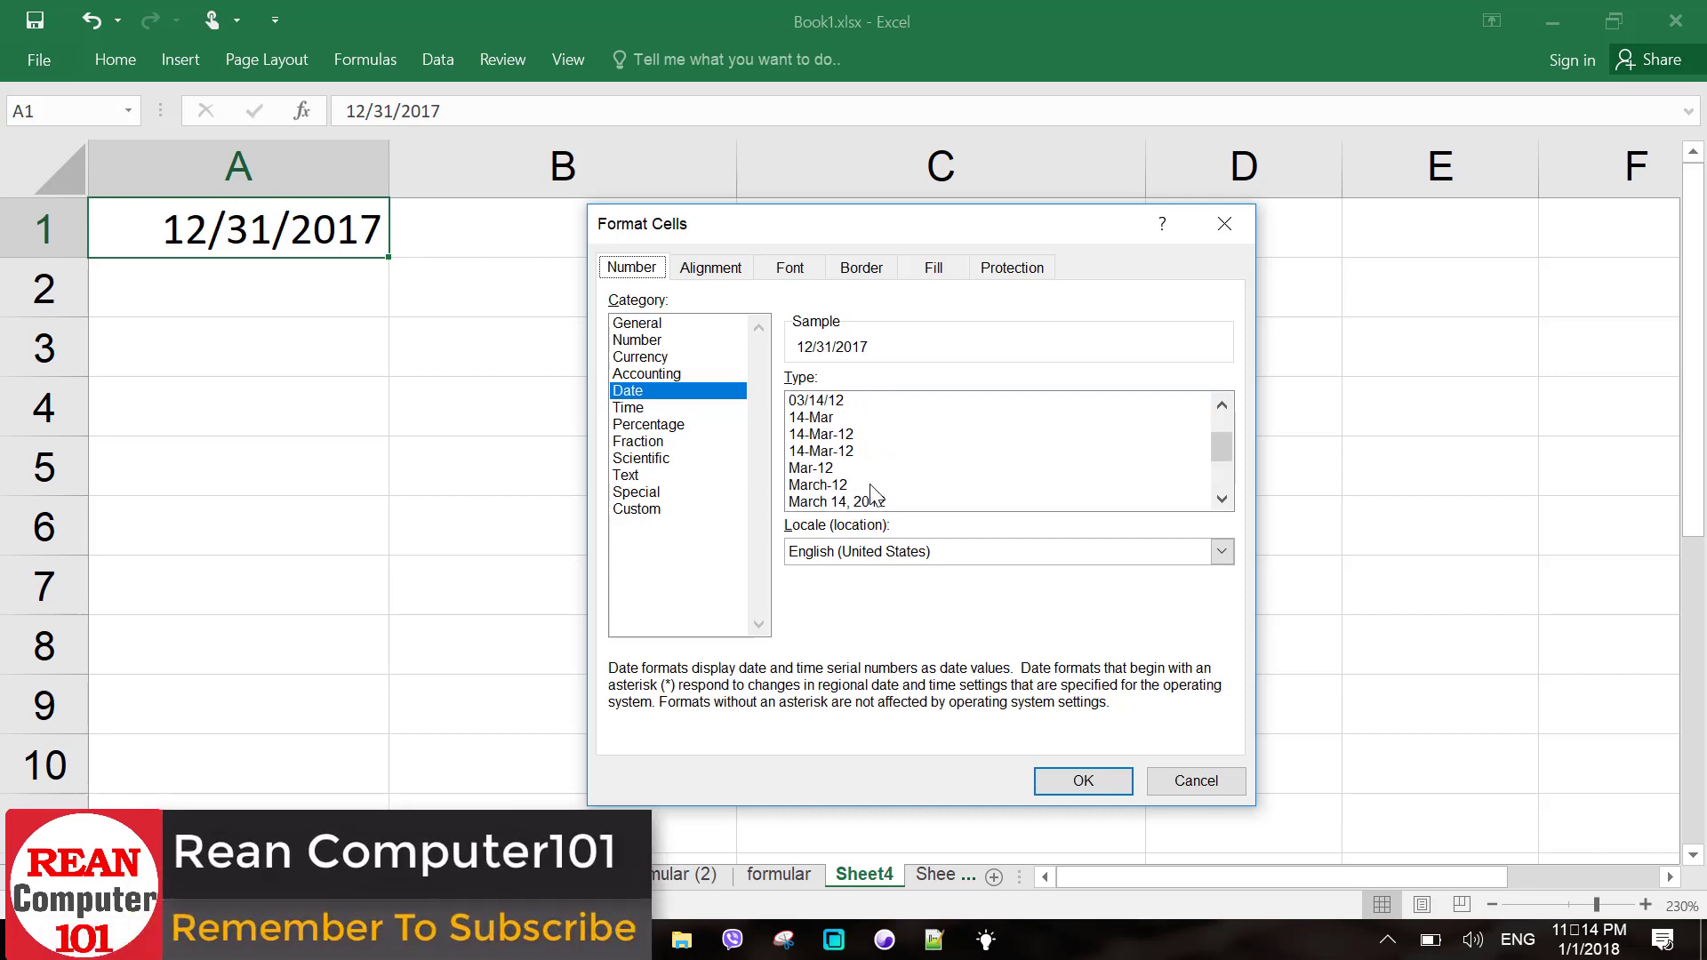
scroll(872, 494, "up", 1)
scroll(871, 491, "up", 1)
left_click(891, 420)
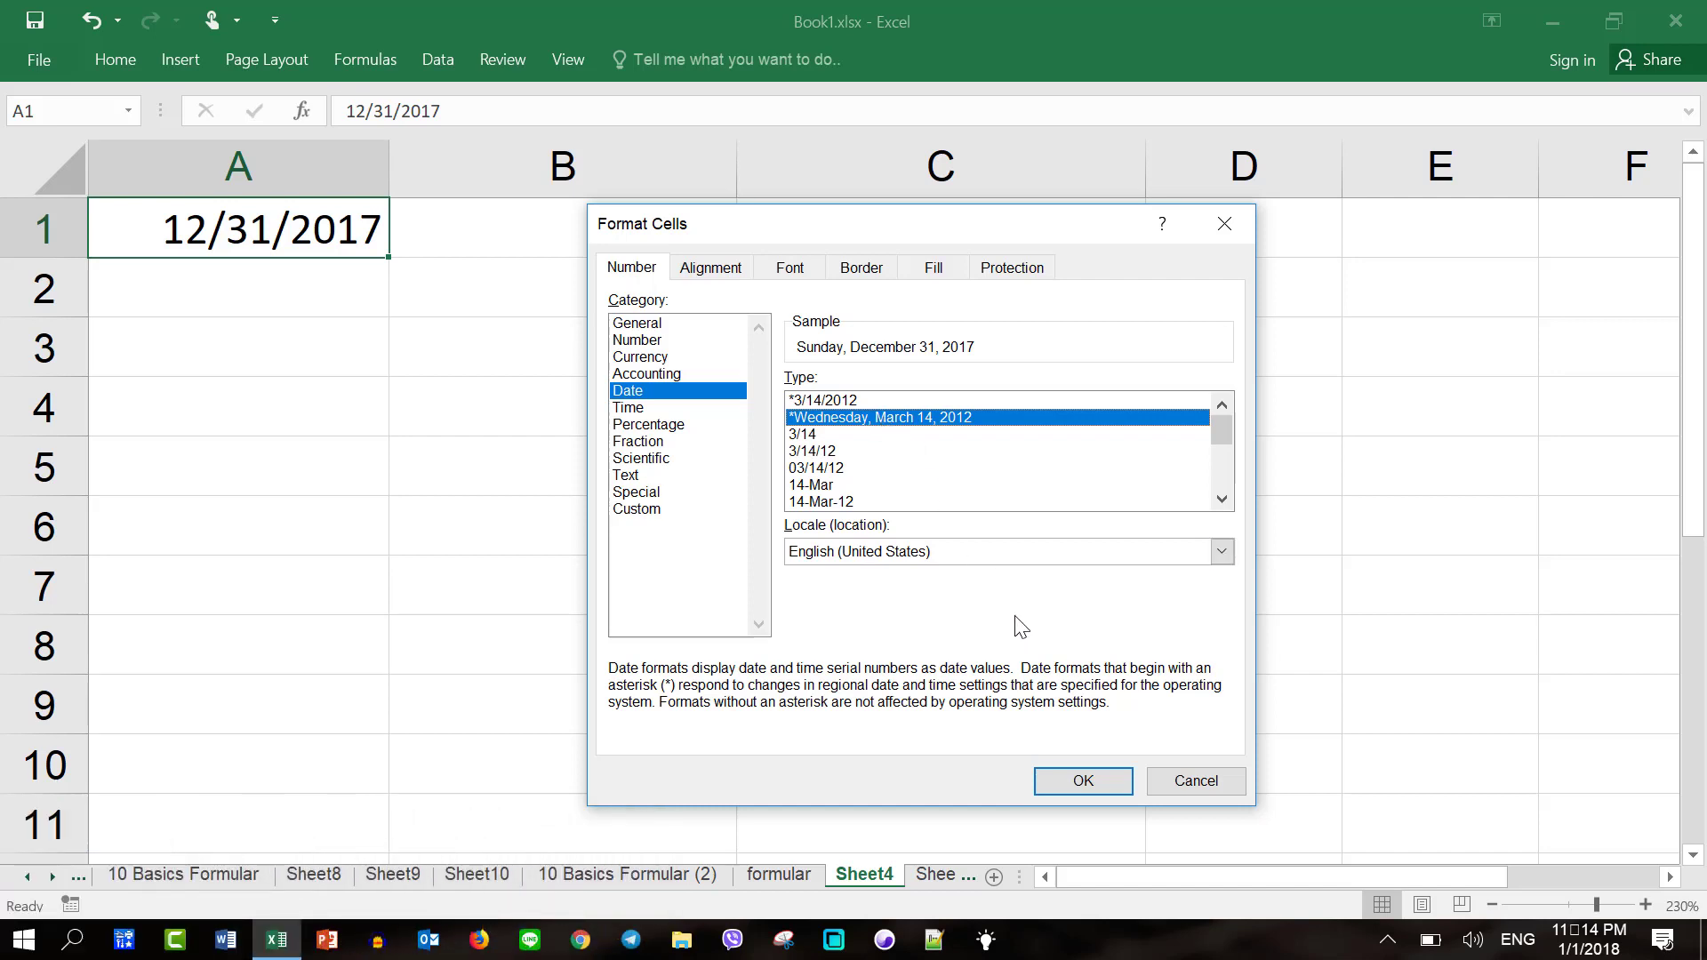
left_click(1083, 782)
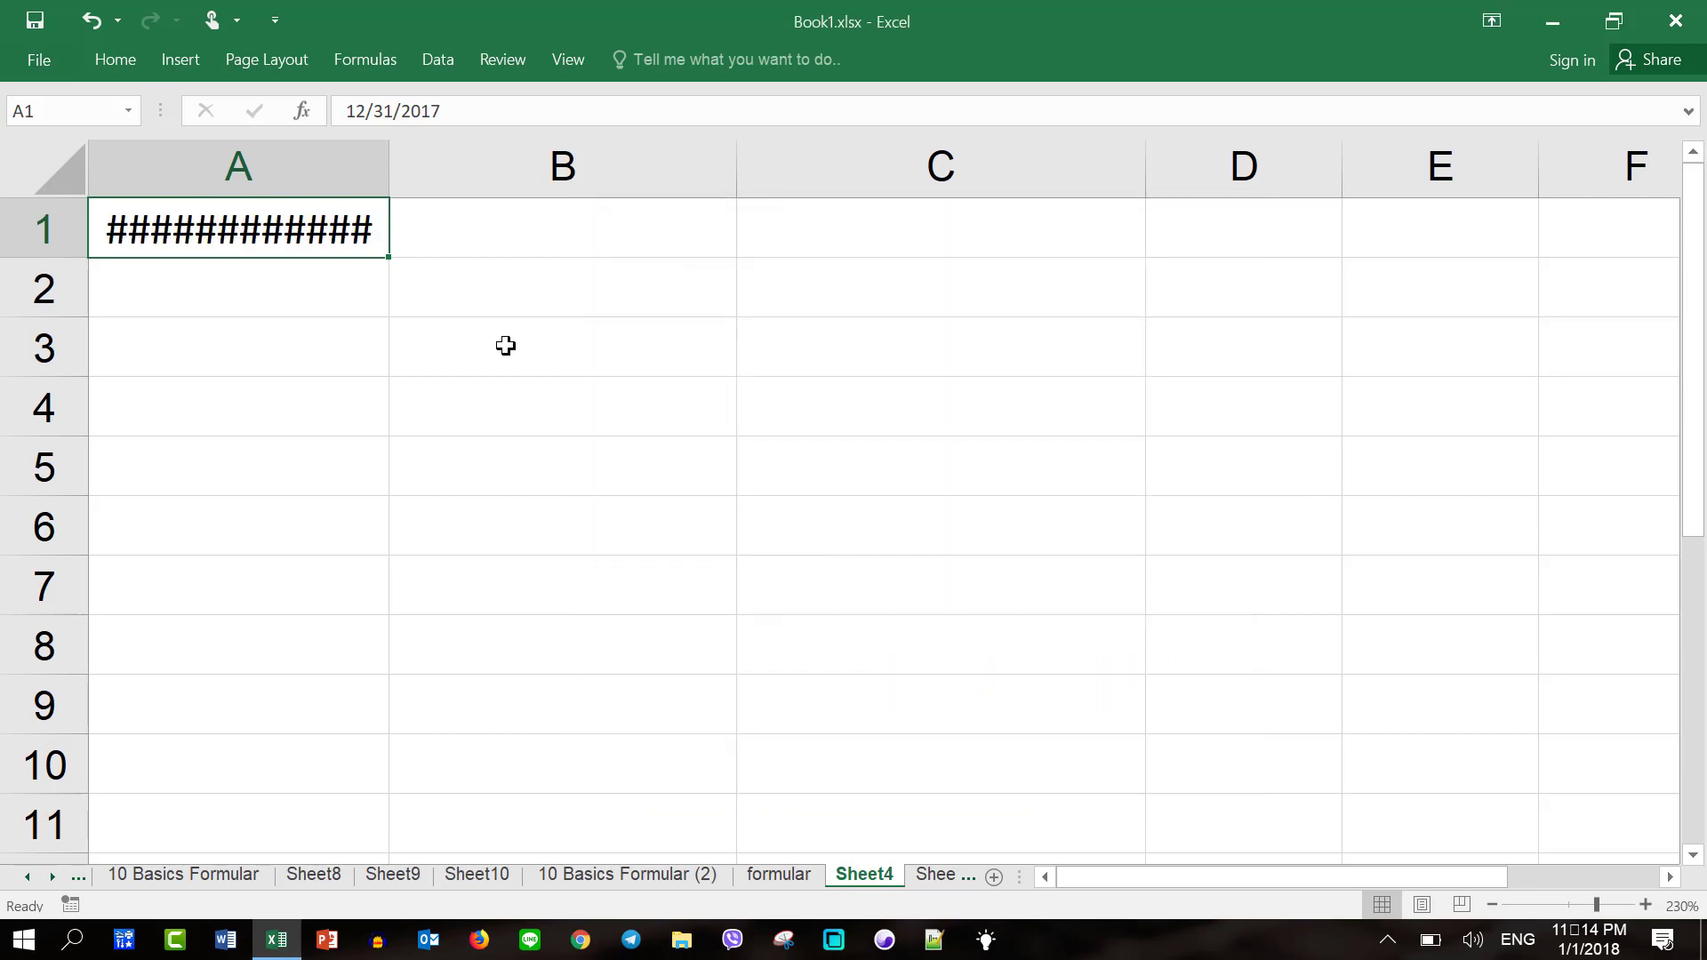
Step: Widen column A so 'Sunday, December 31, 2017' displays in full
left_click_drag(388, 169, 649, 185)
left_click(795, 245)
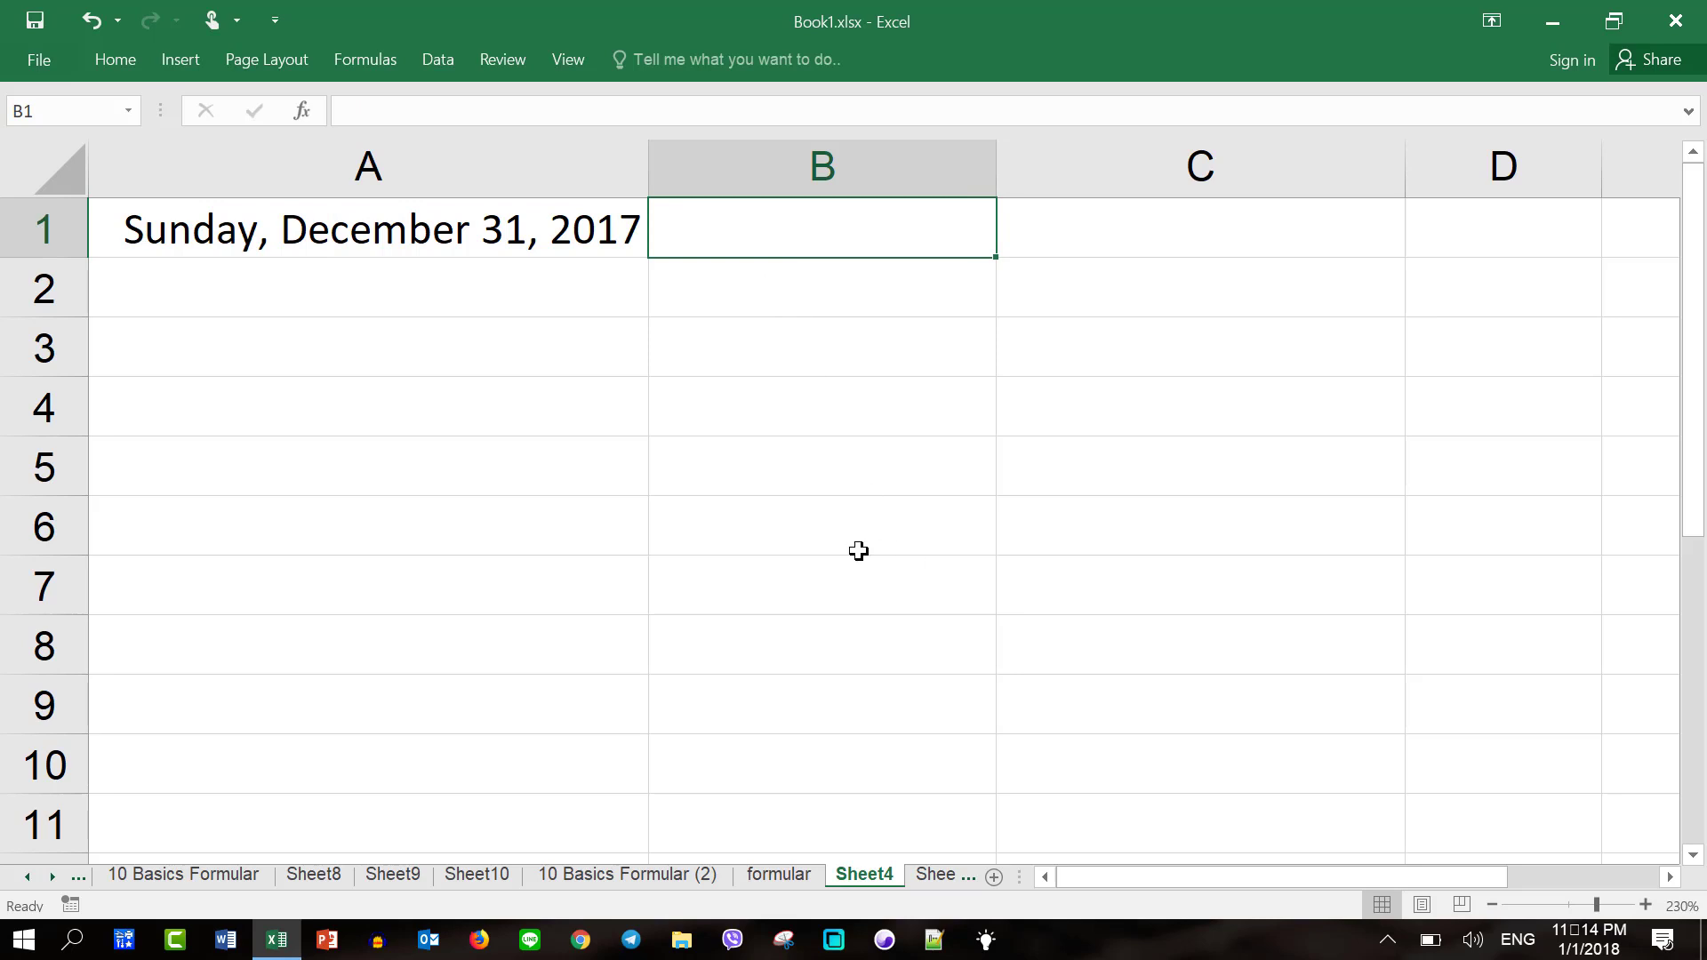
left_click(354, 233)
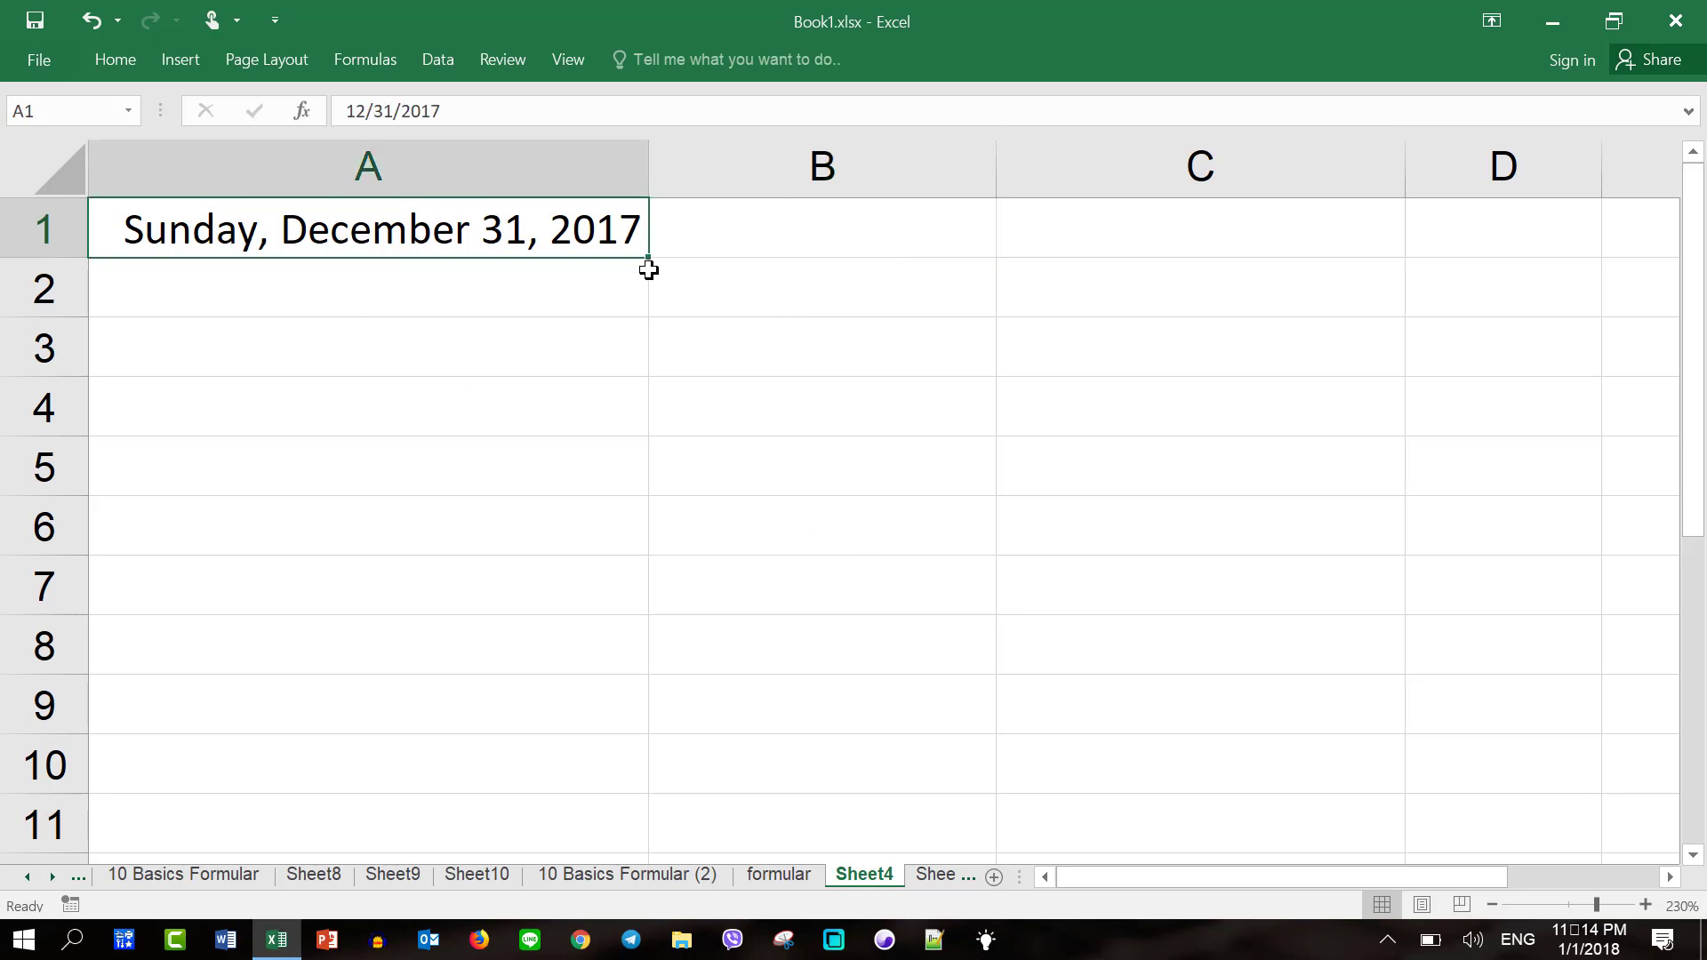
Step: Fill the next day's date from A1 into A2, then delete it from A2
left_click_drag(648, 259, 634, 298)
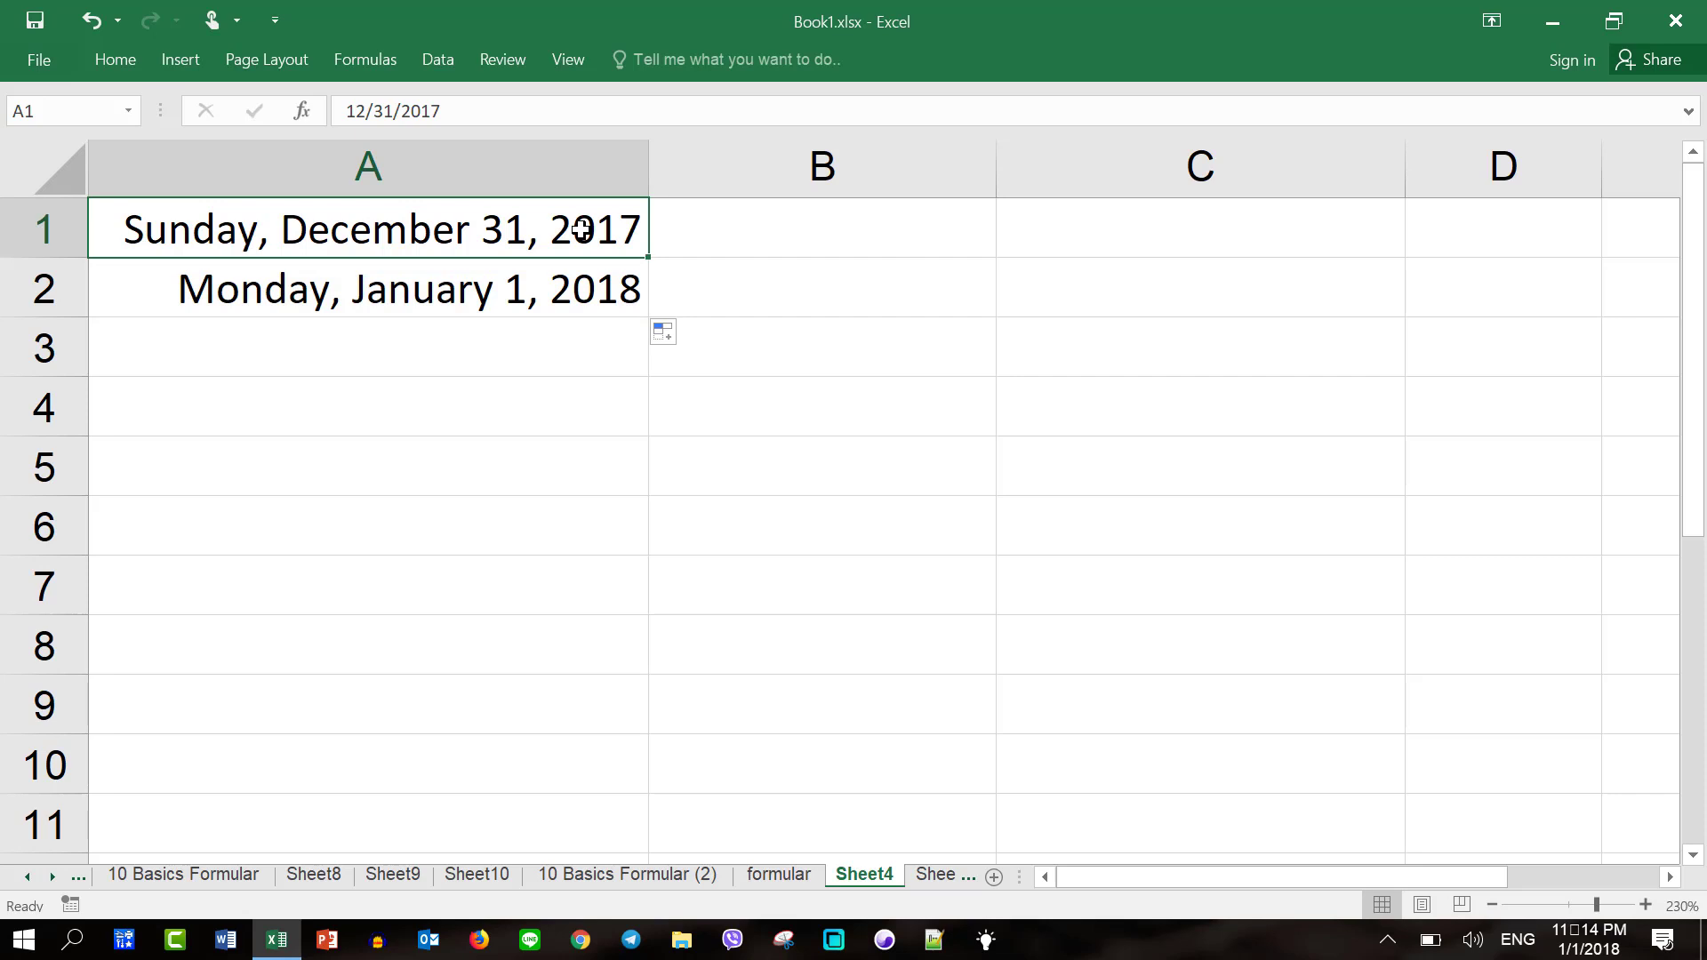
left_click(588, 299)
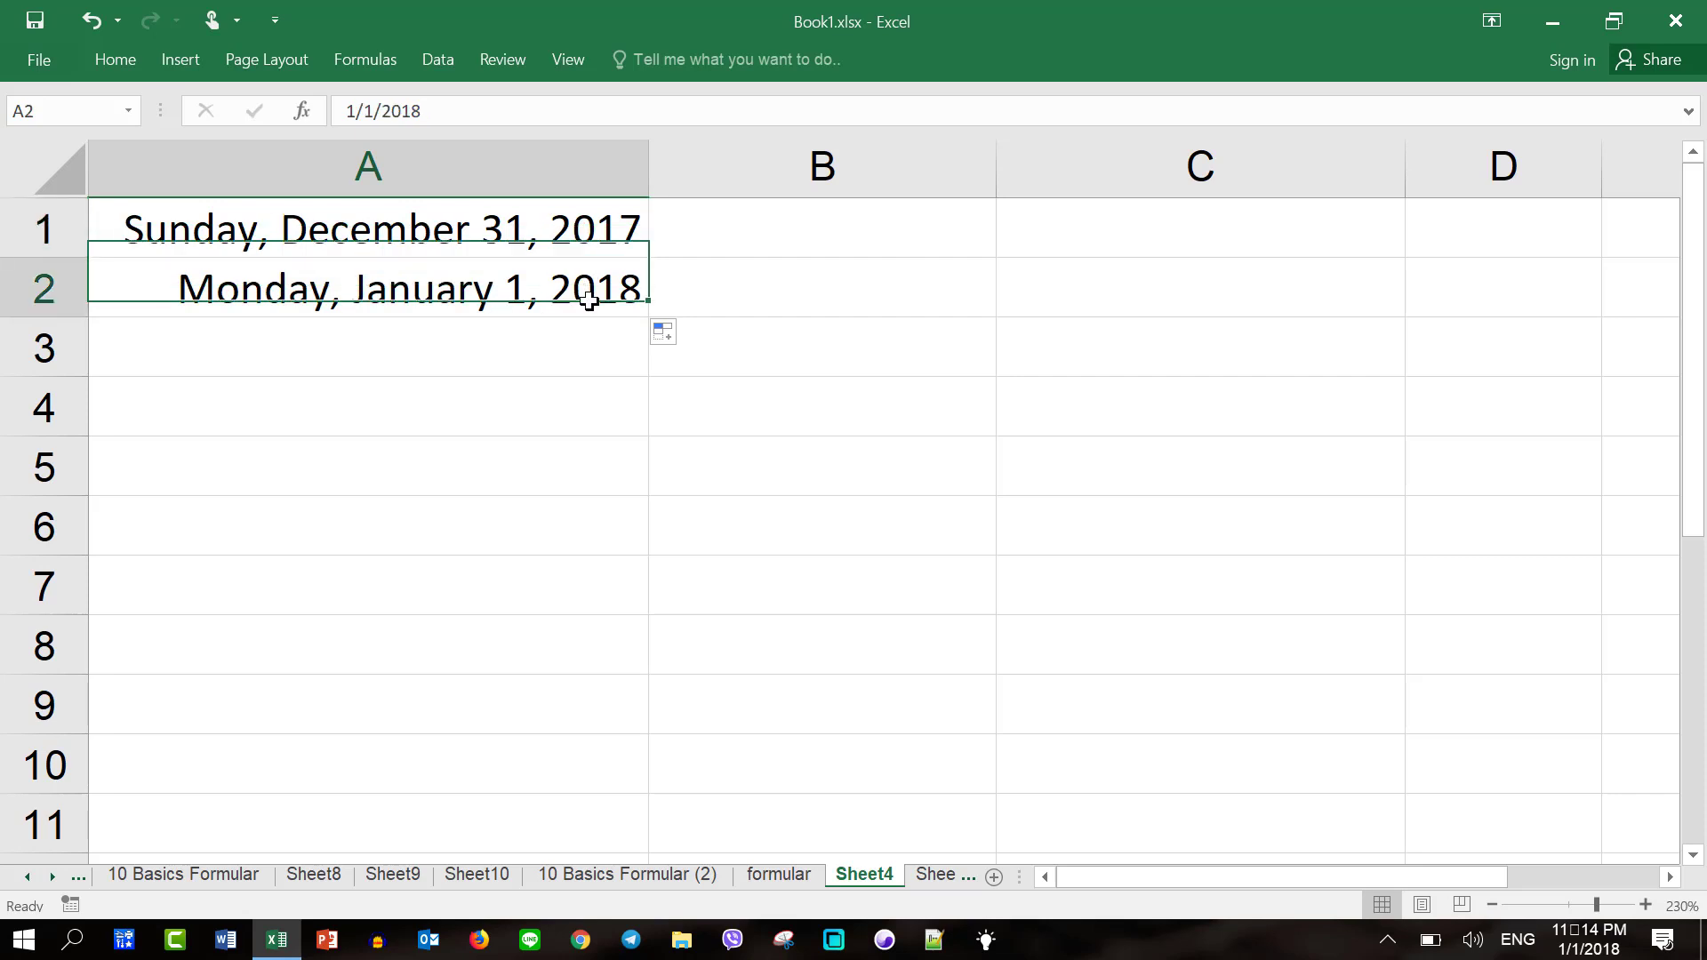
key("Delete")
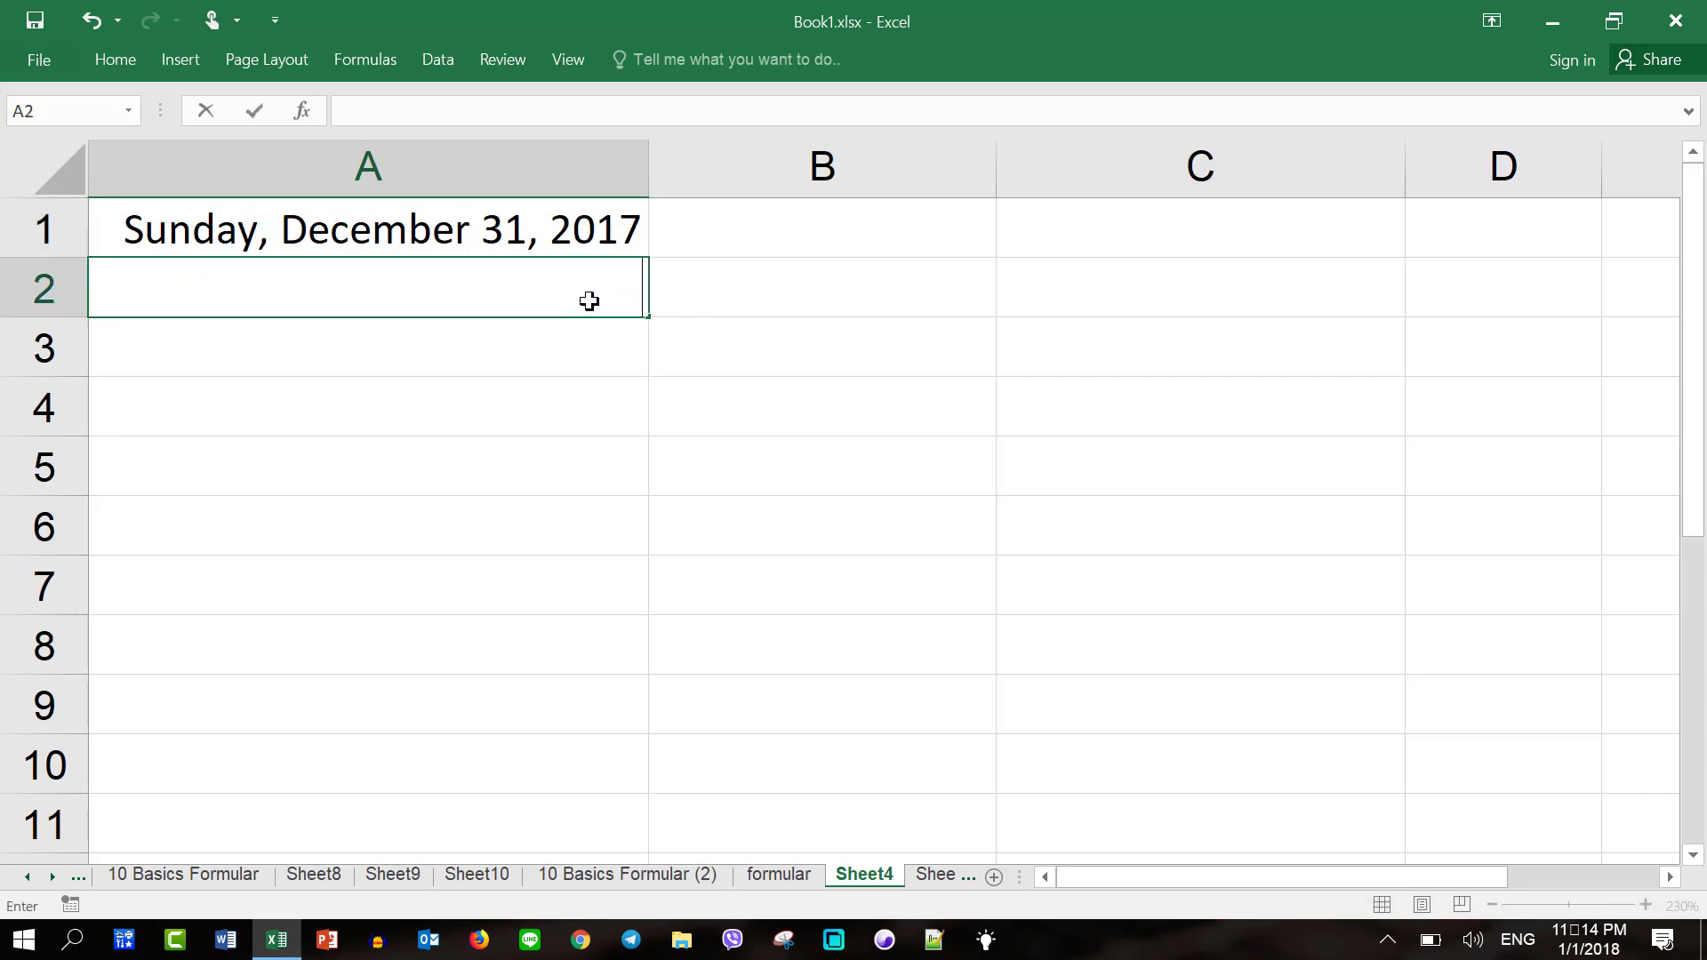
left_click(718, 238)
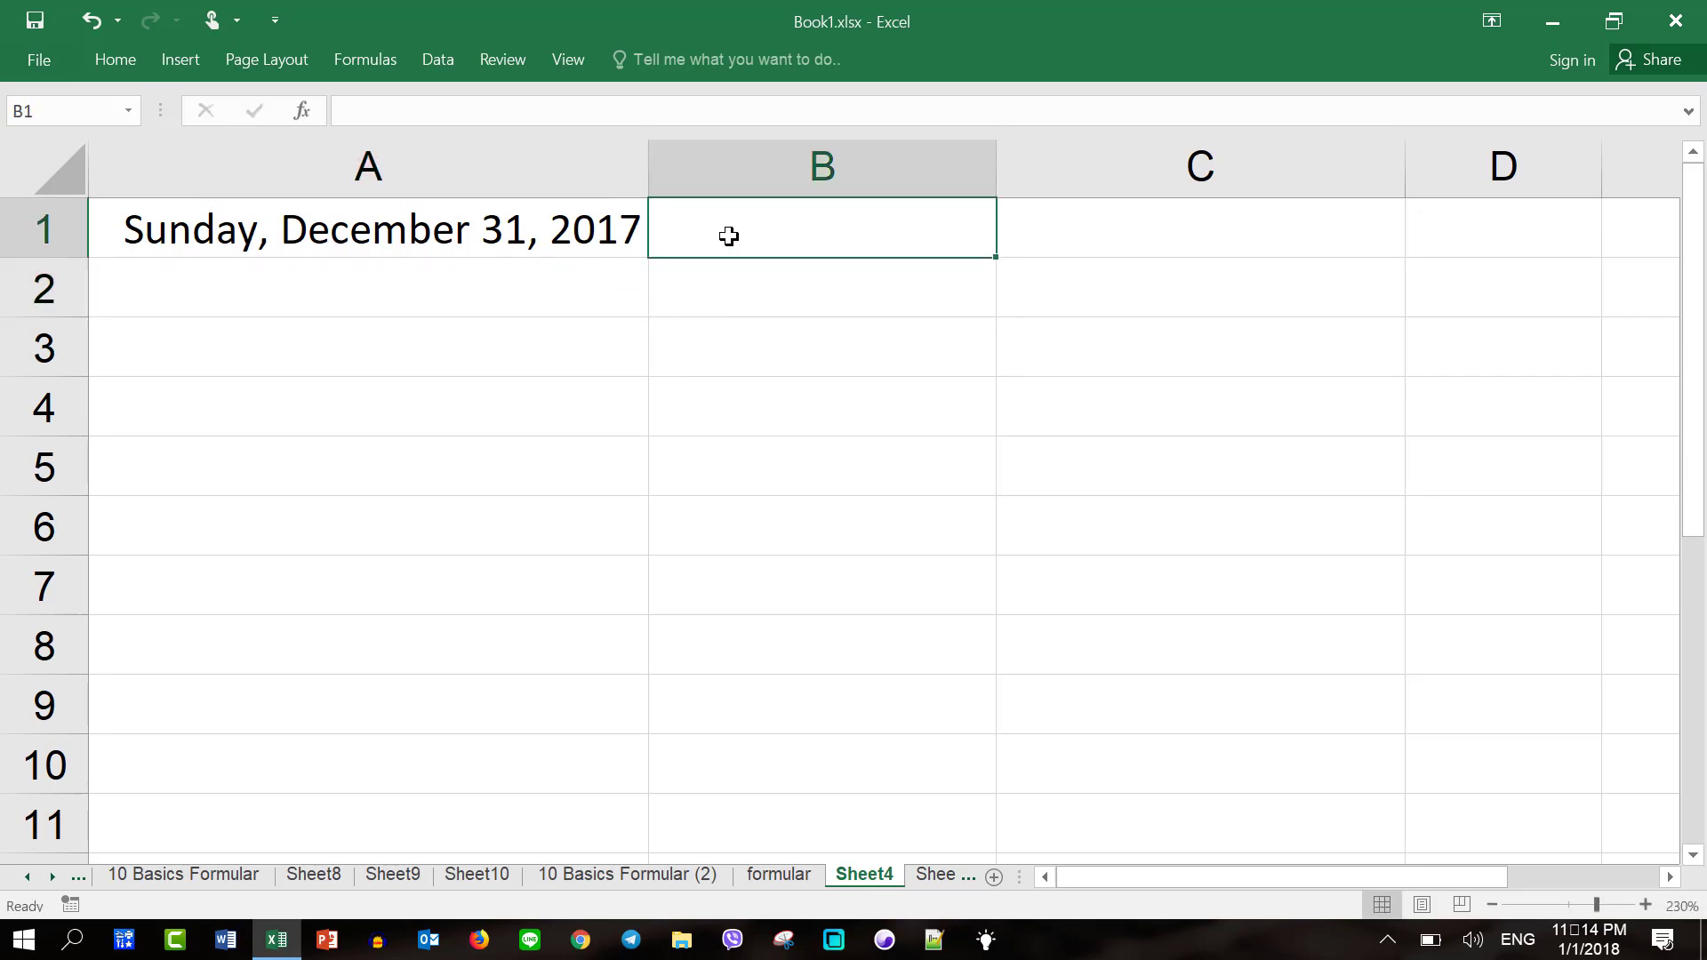
Step: Insert a blank row above row 1, moving the date down to A2
left_click(49, 233)
right_click(35, 231)
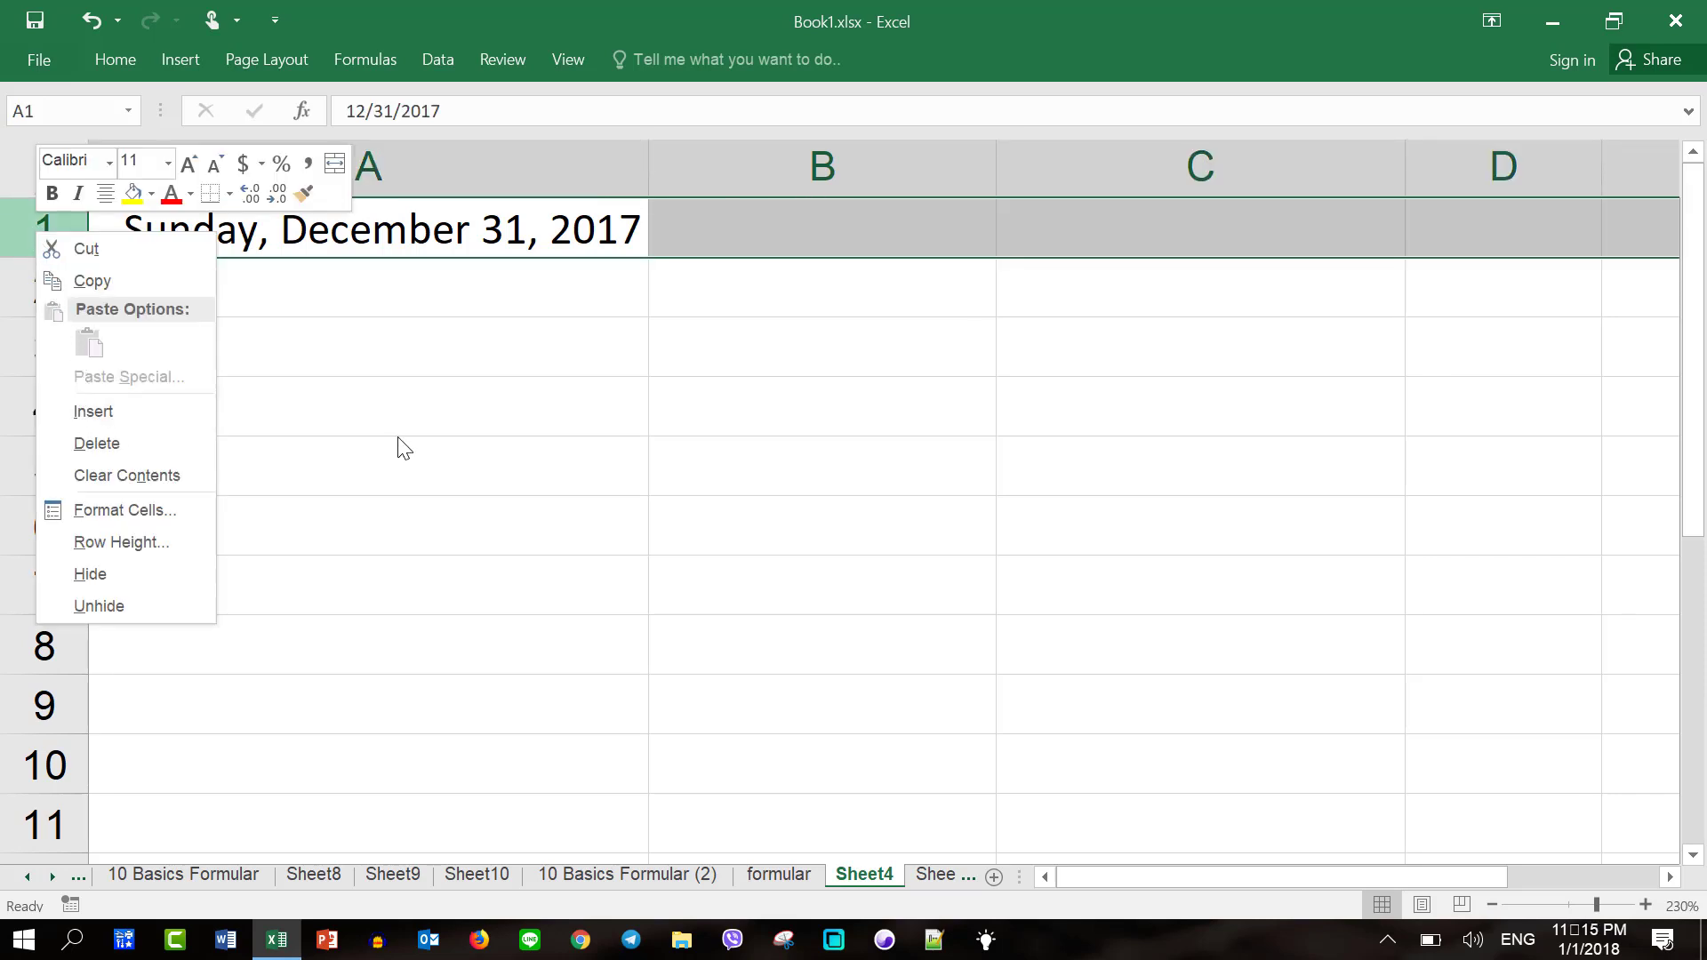
left_click(194, 411)
Step: Type the heading 'Day' into cell B1
left_click(762, 282)
left_click(782, 237)
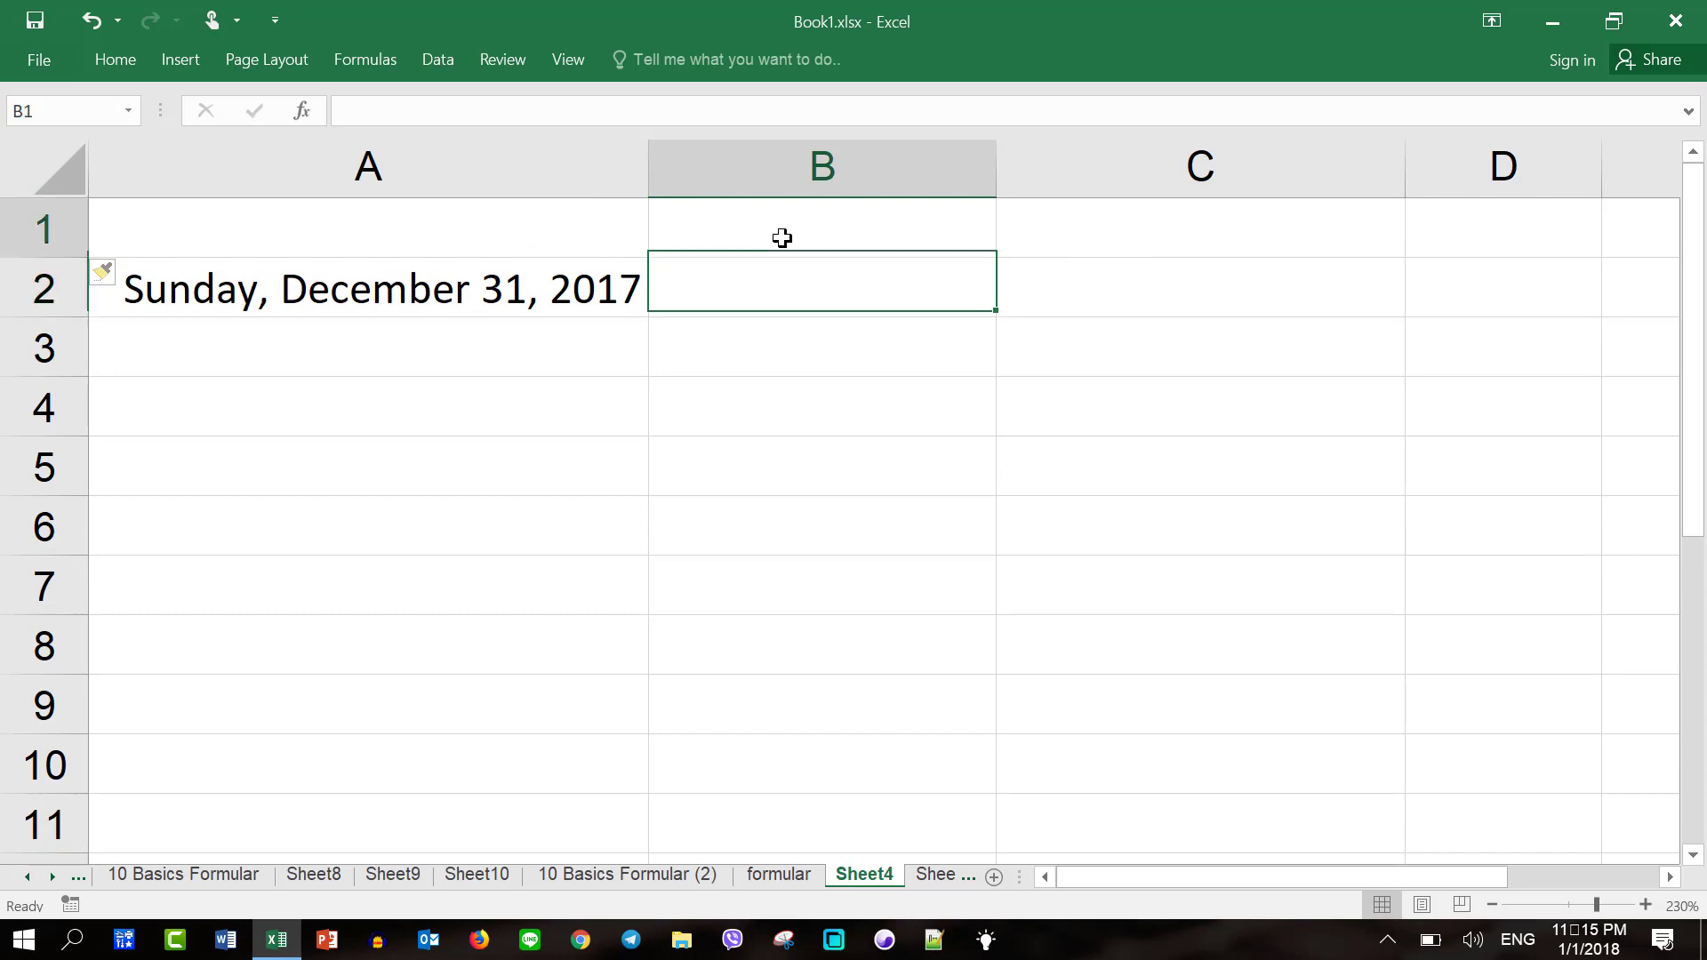
type("Da")
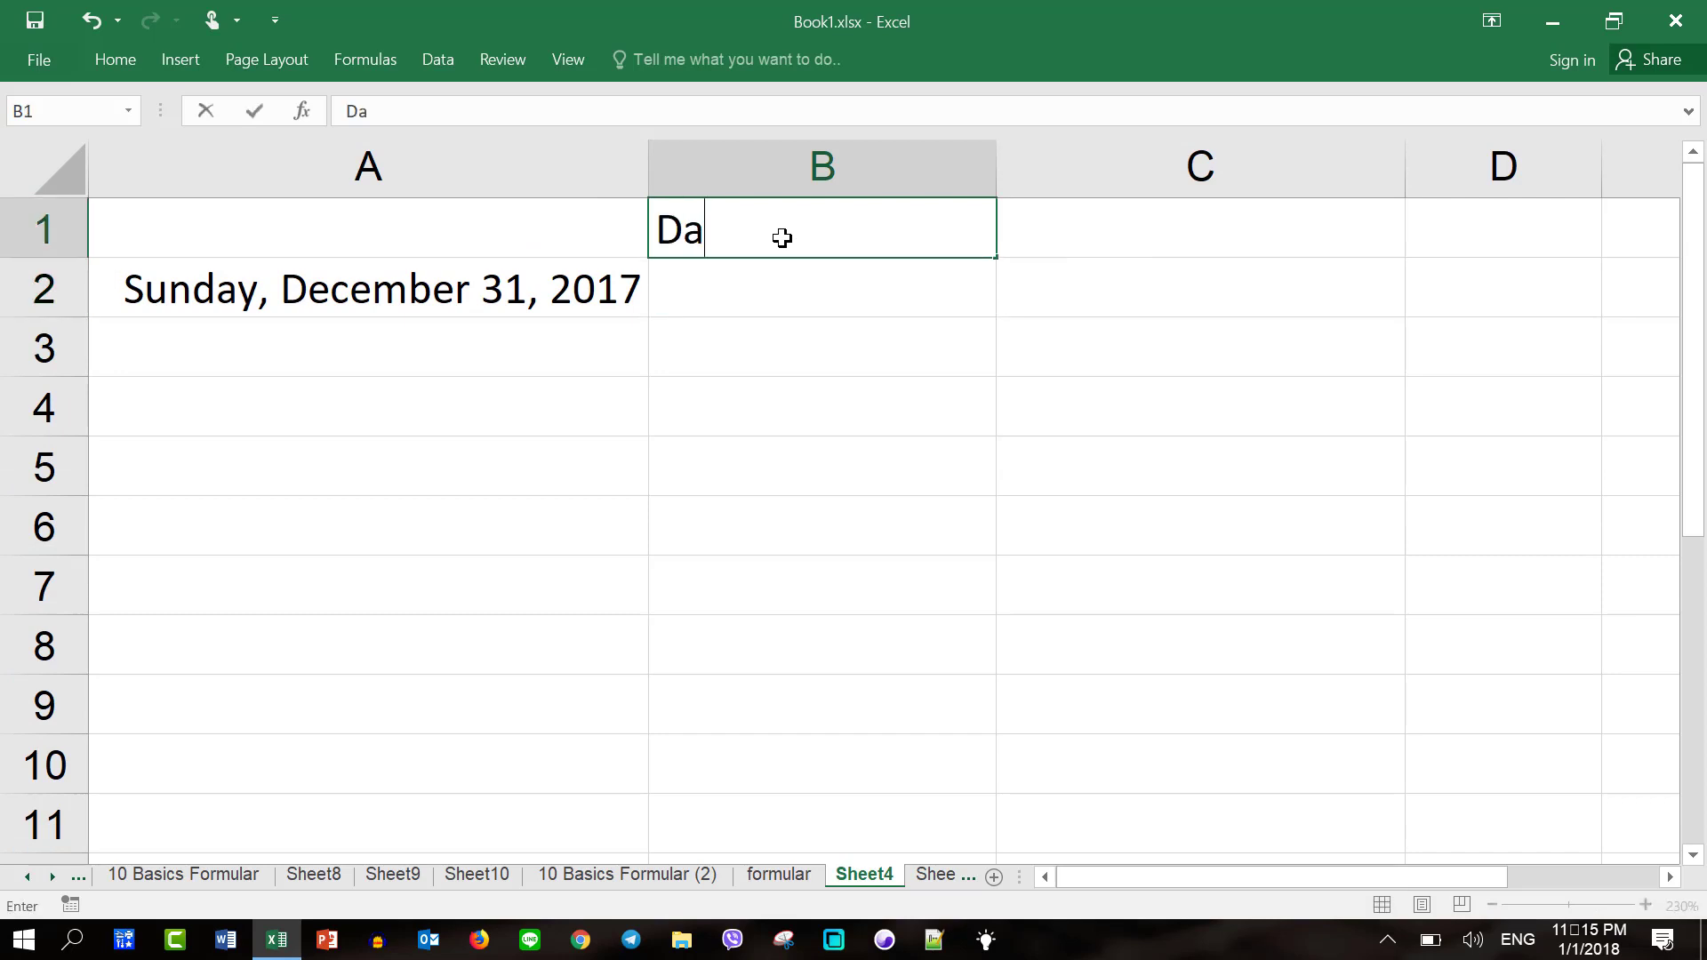
type("y")
key("Return")
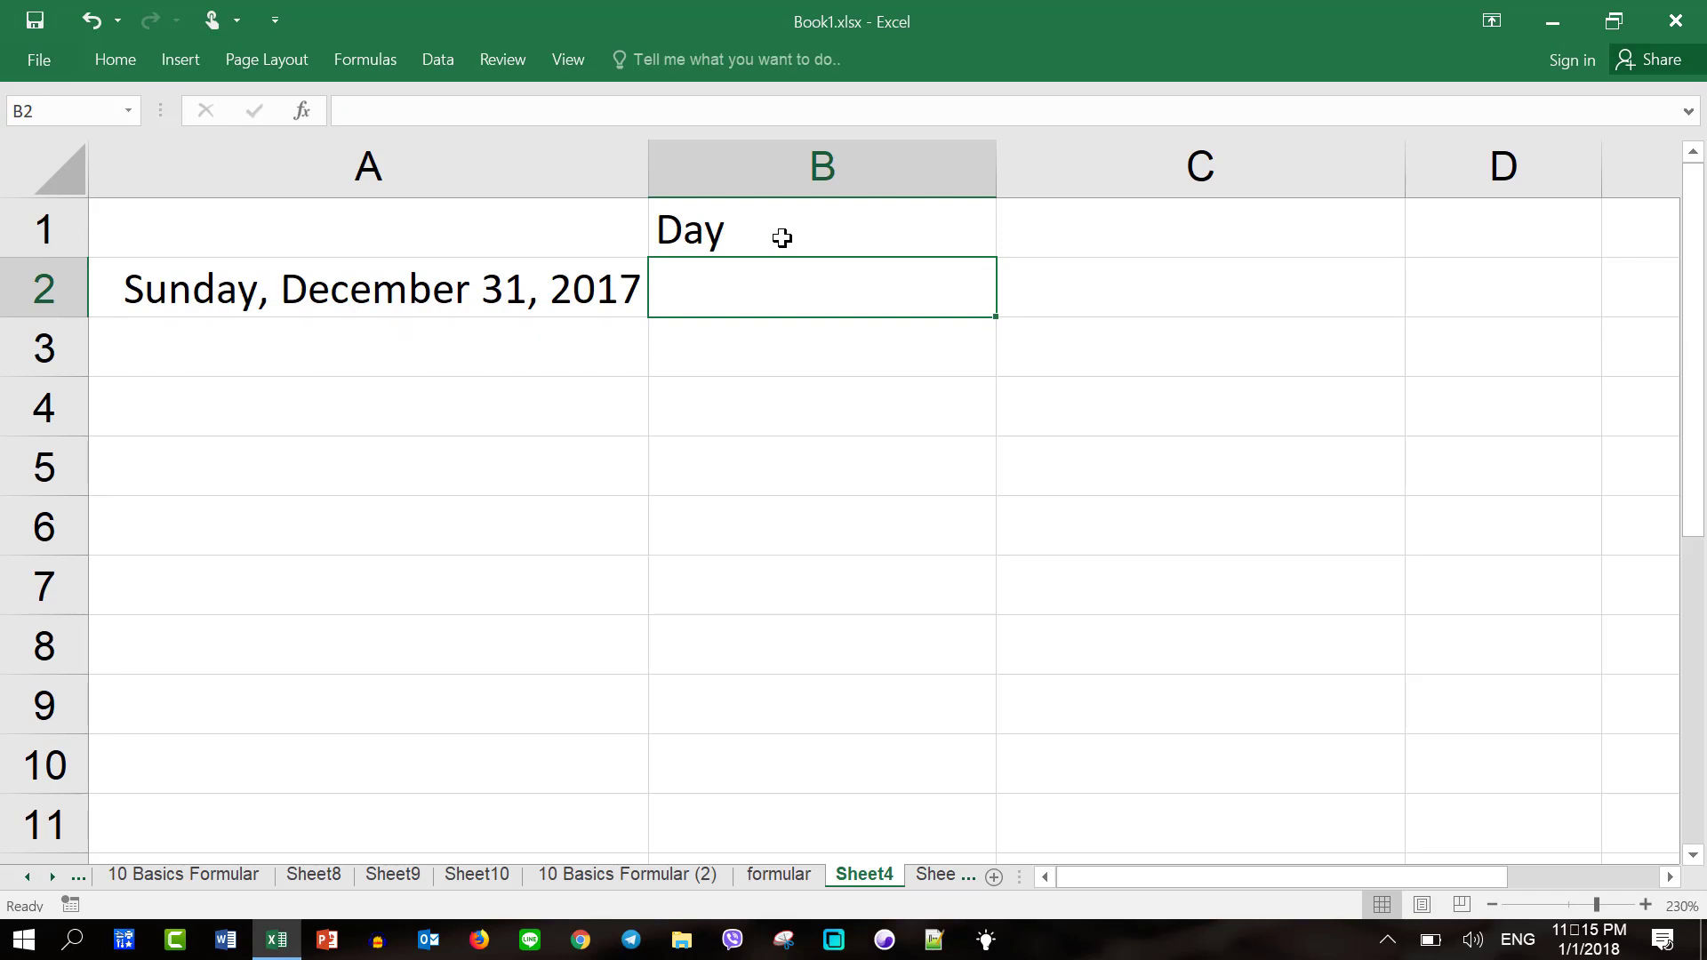
Step: Enter =DAY(A2) in B2, returning 31, and check the date and formula
type("=")
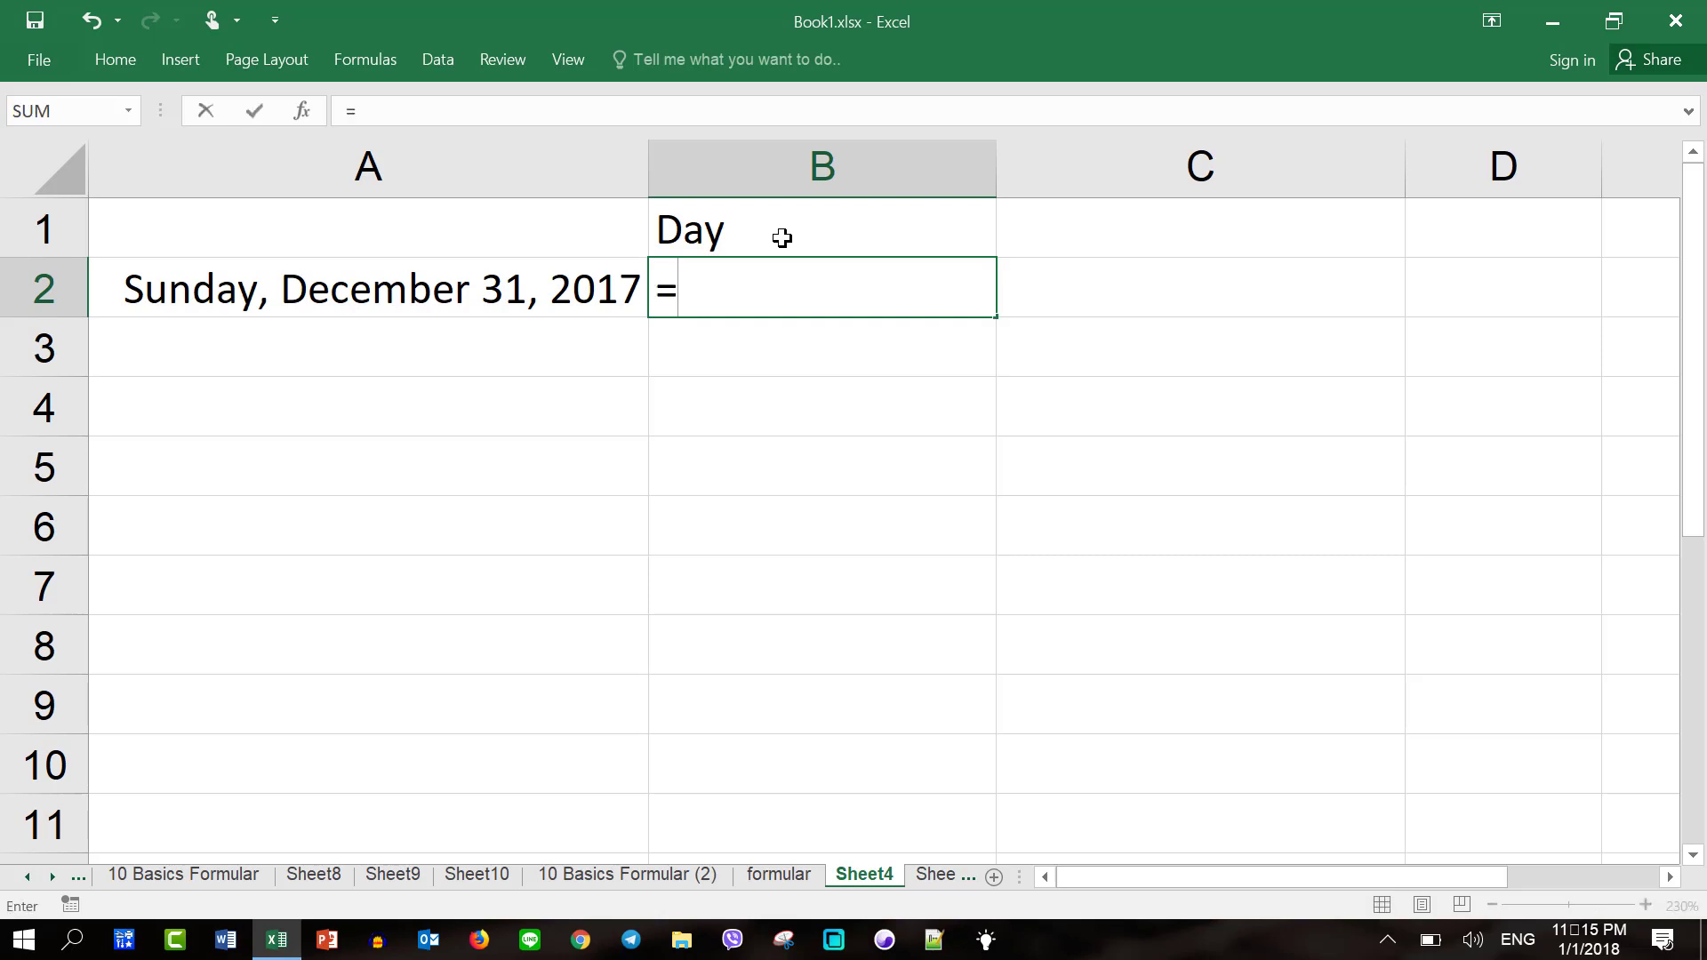
type("day")
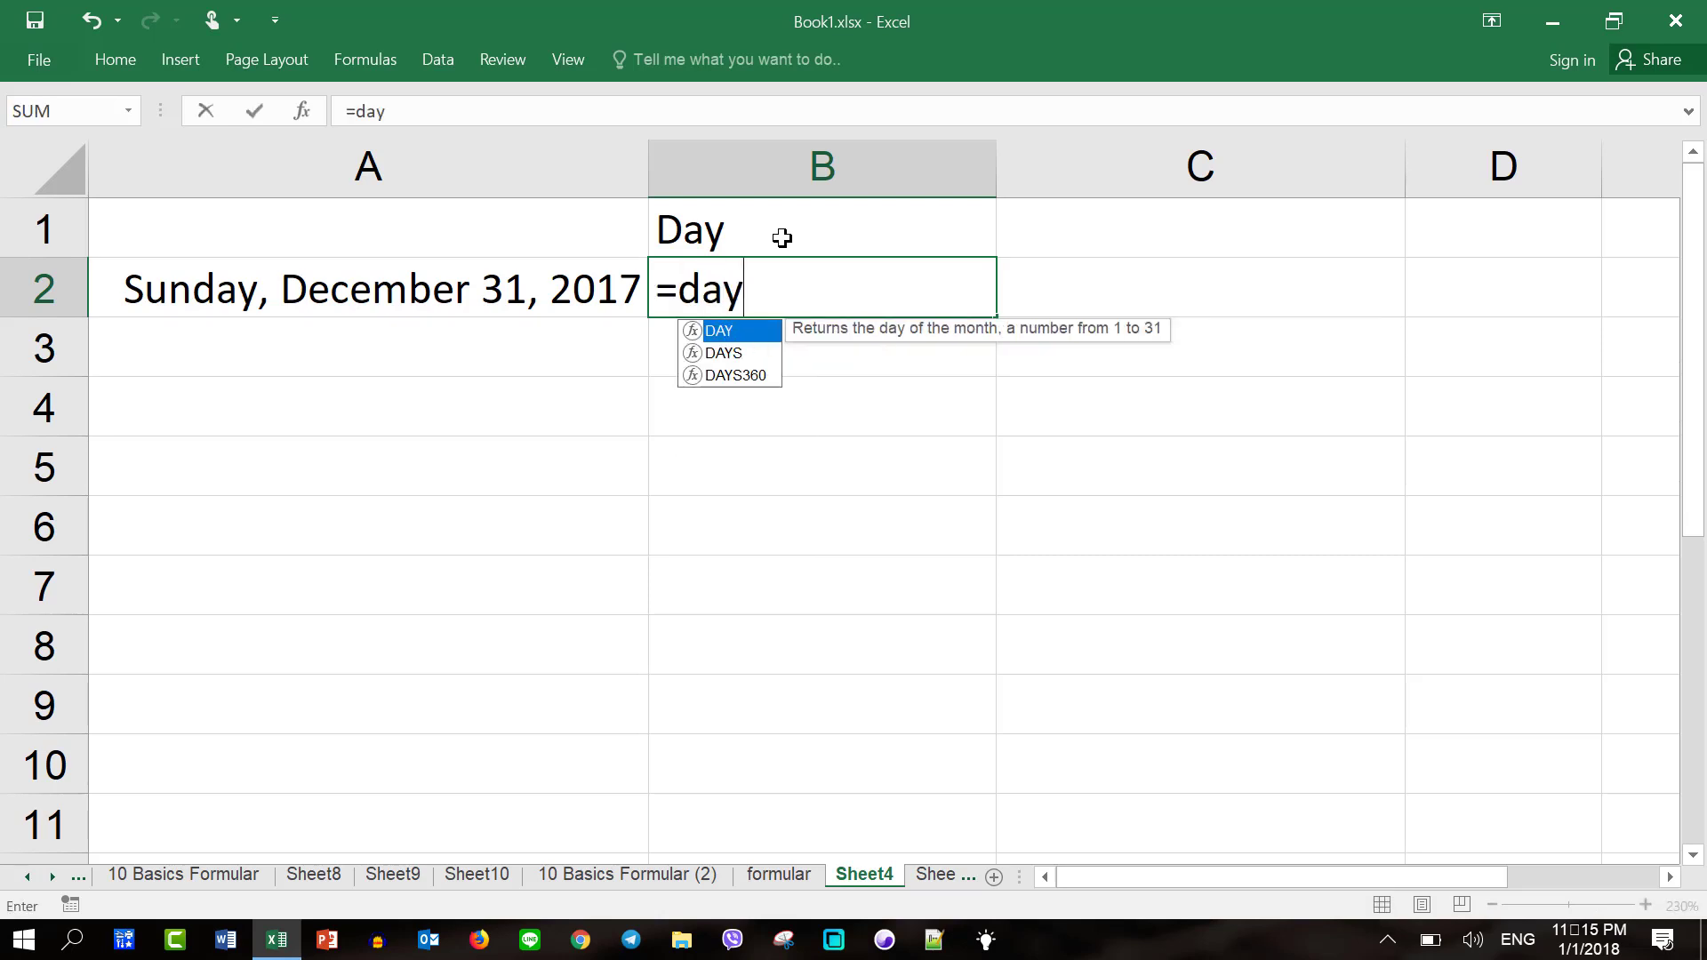
type("(")
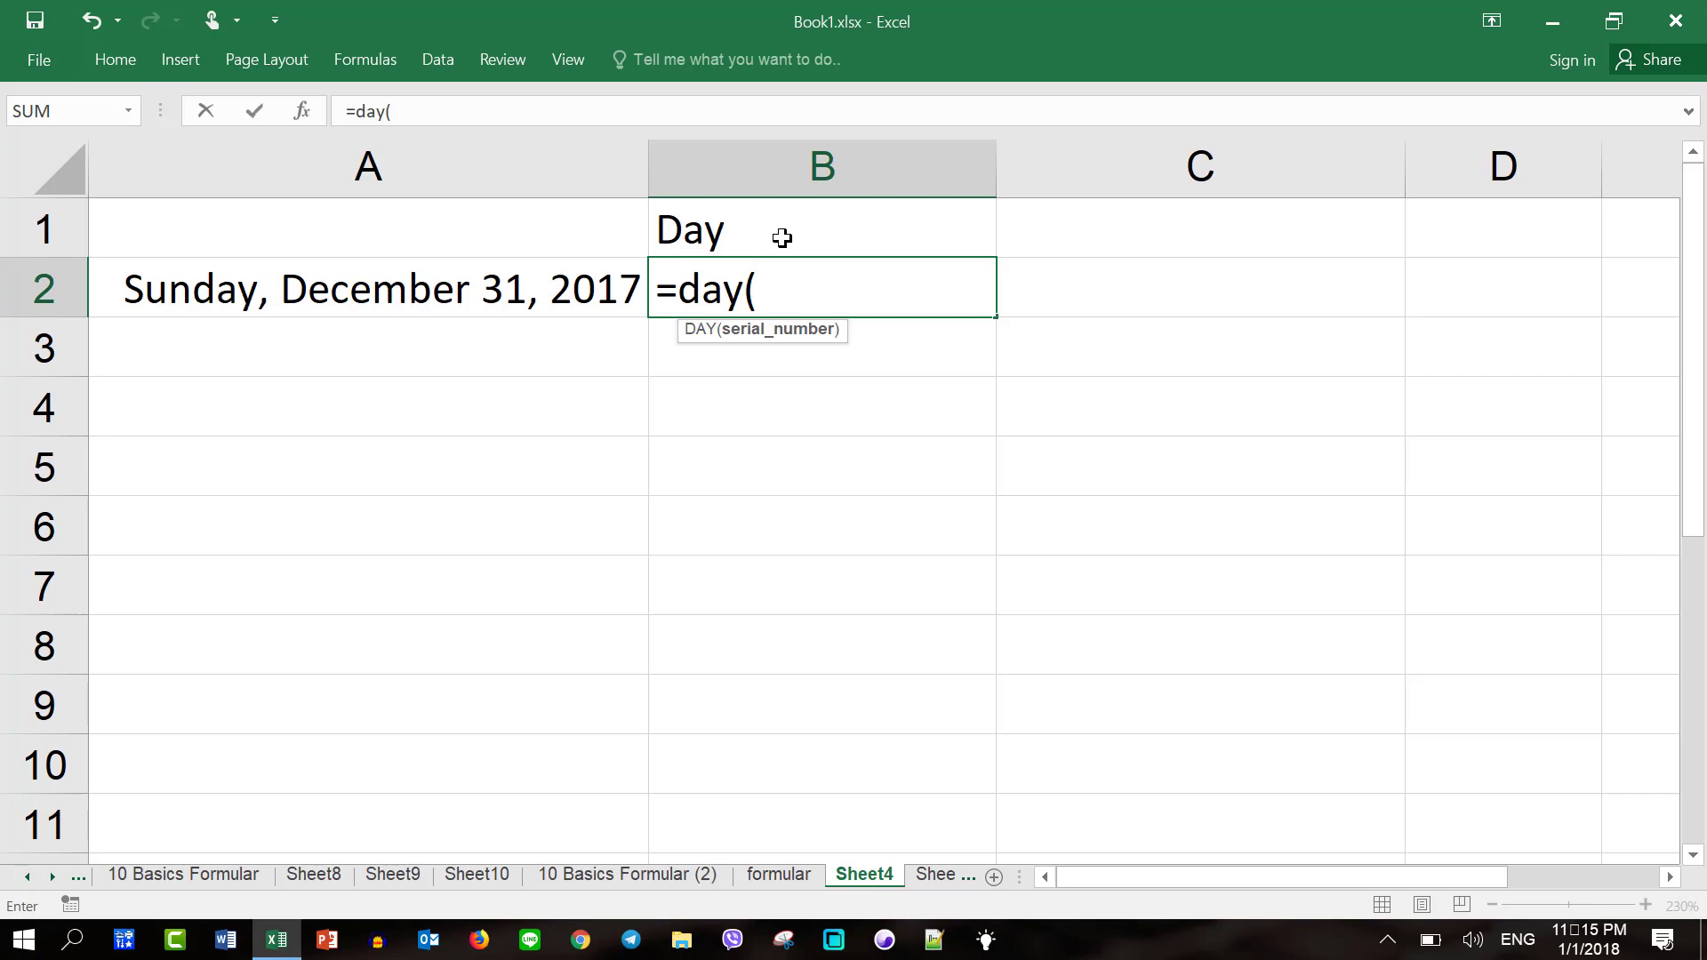
left_click(577, 297)
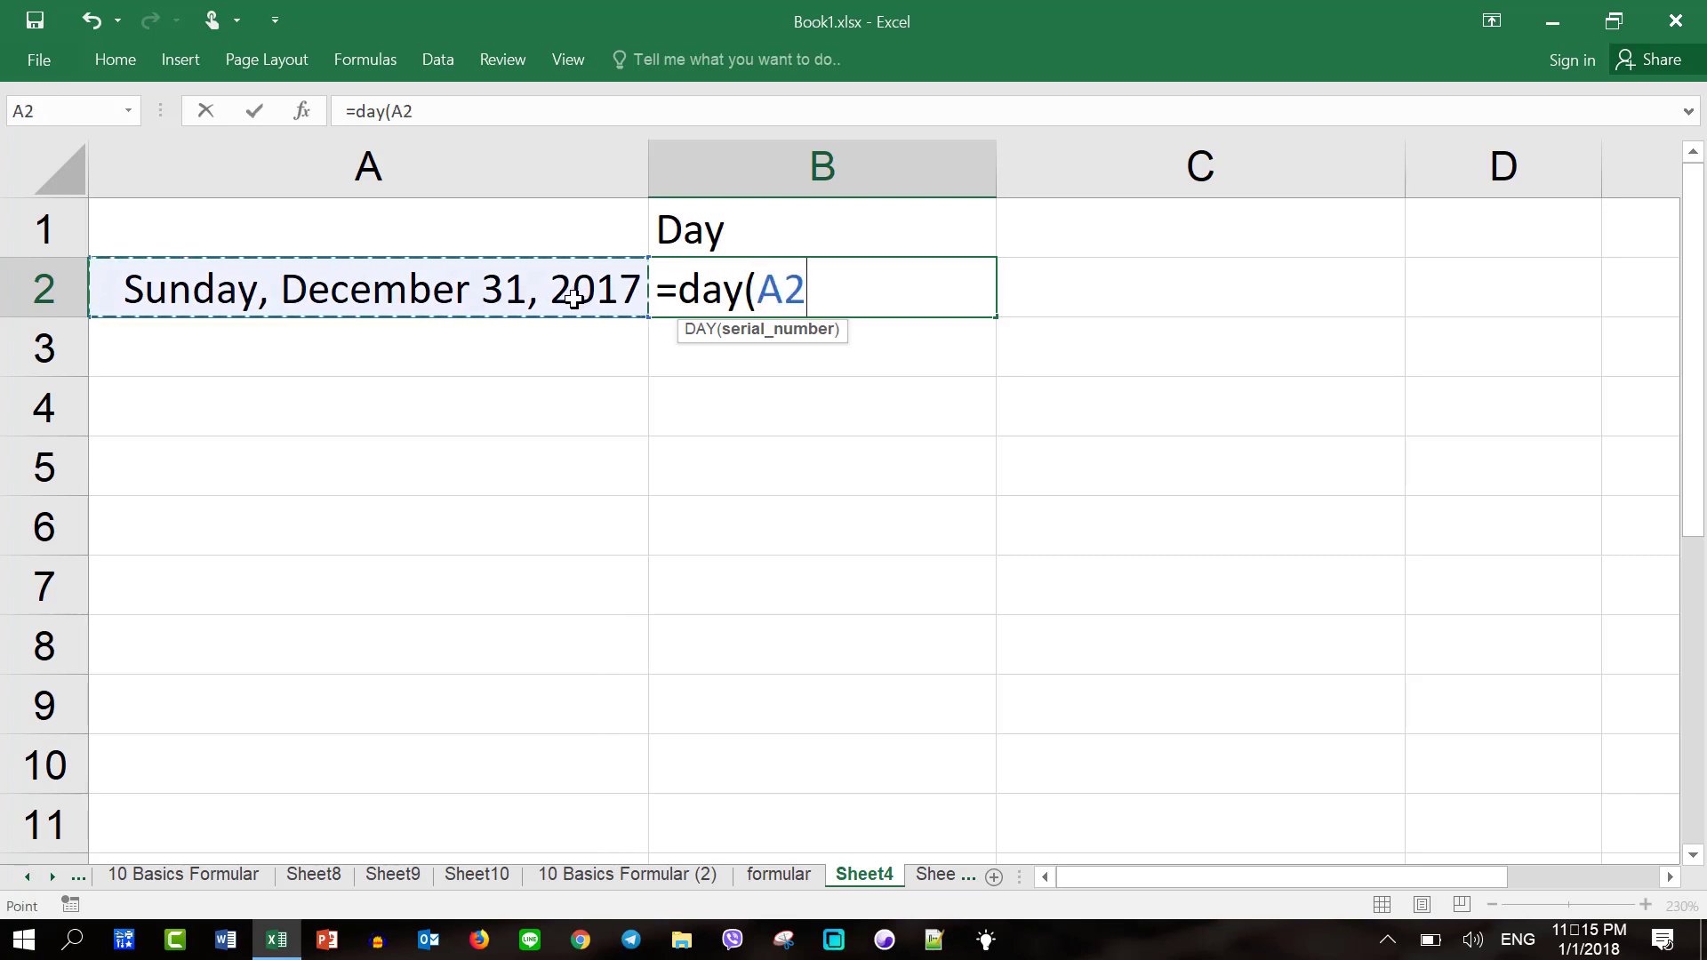
type(")")
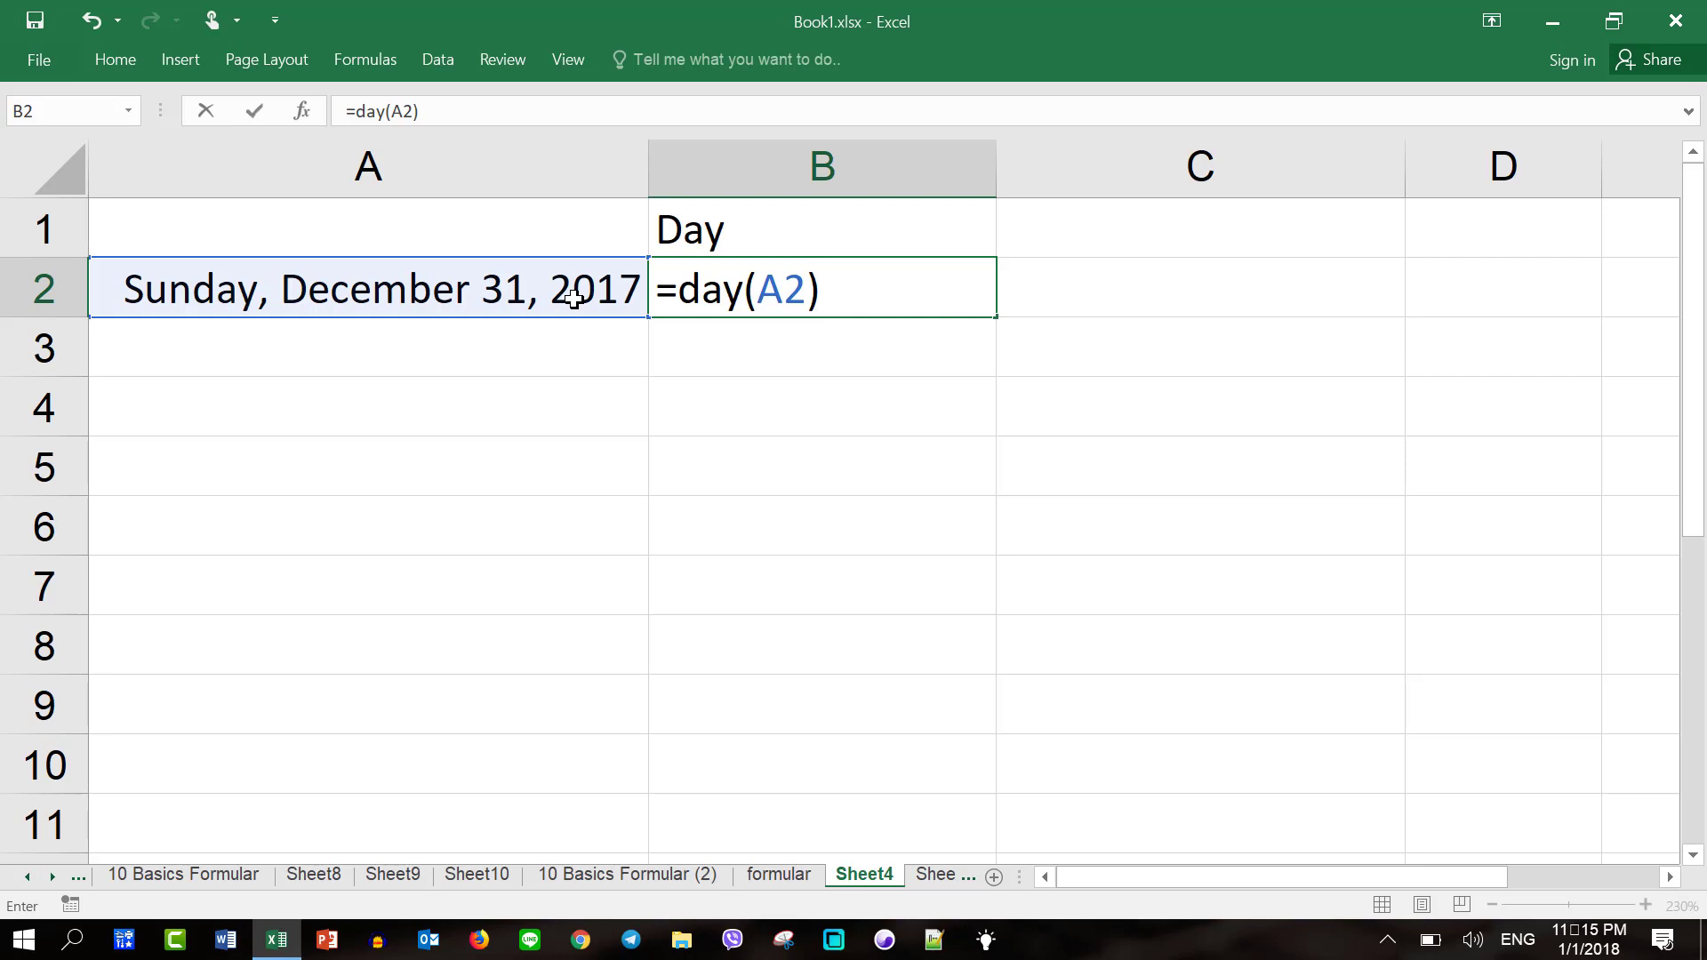
key("Return")
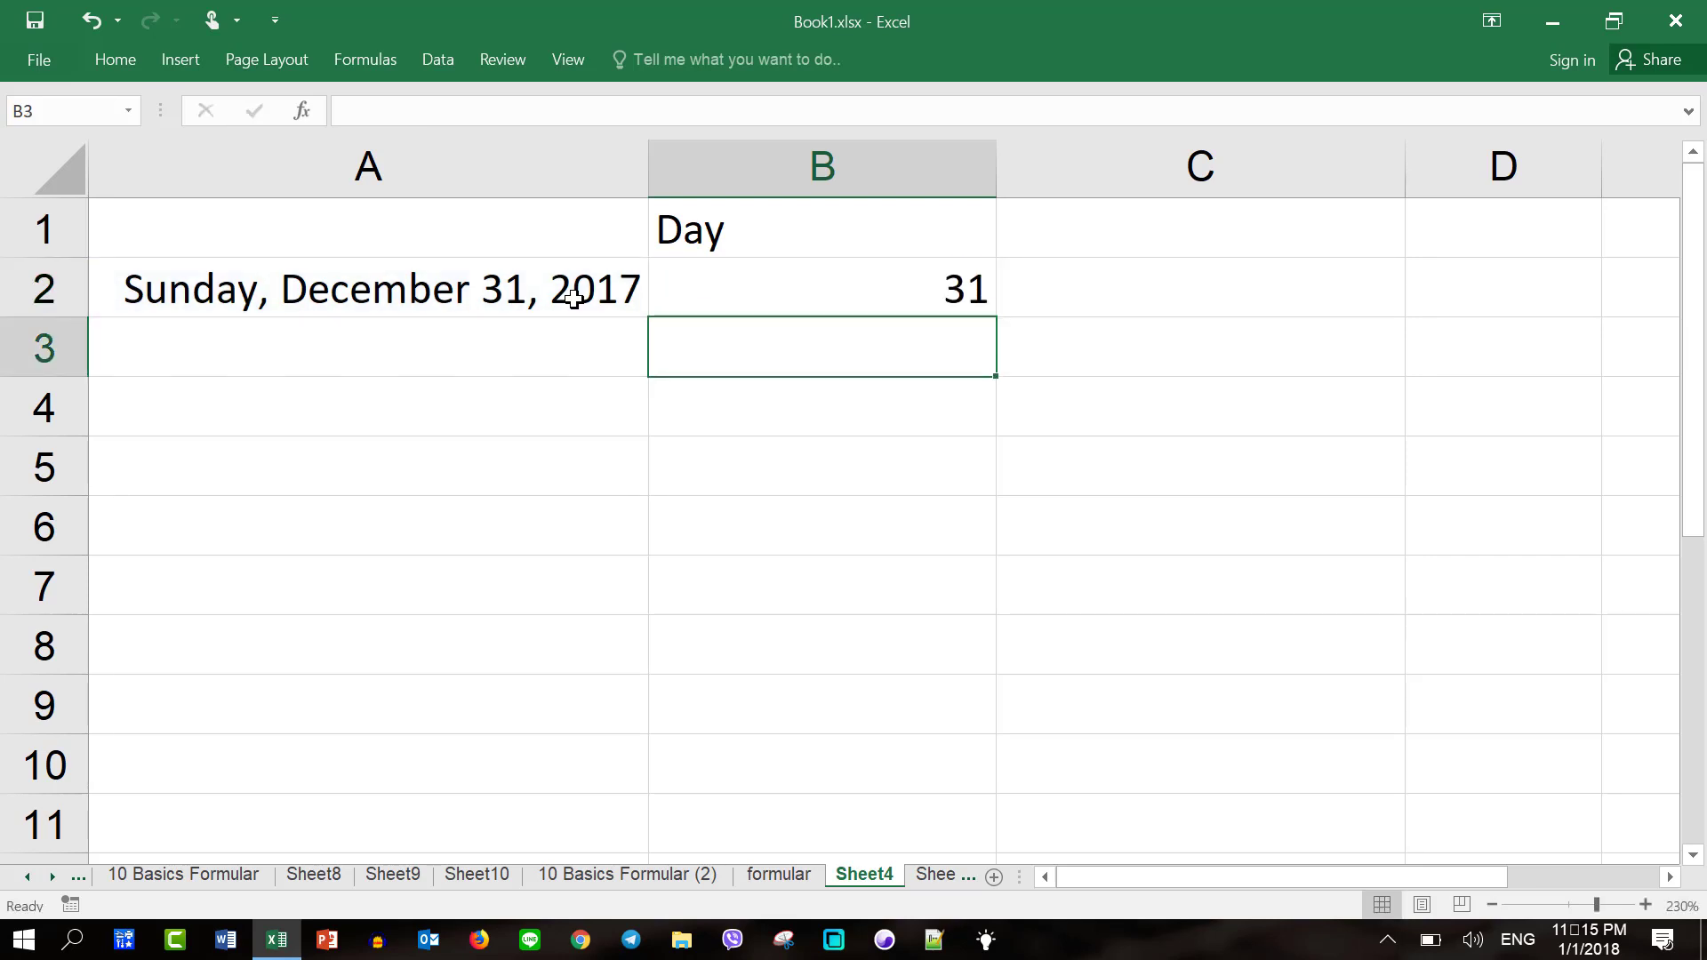
left_click(574, 298)
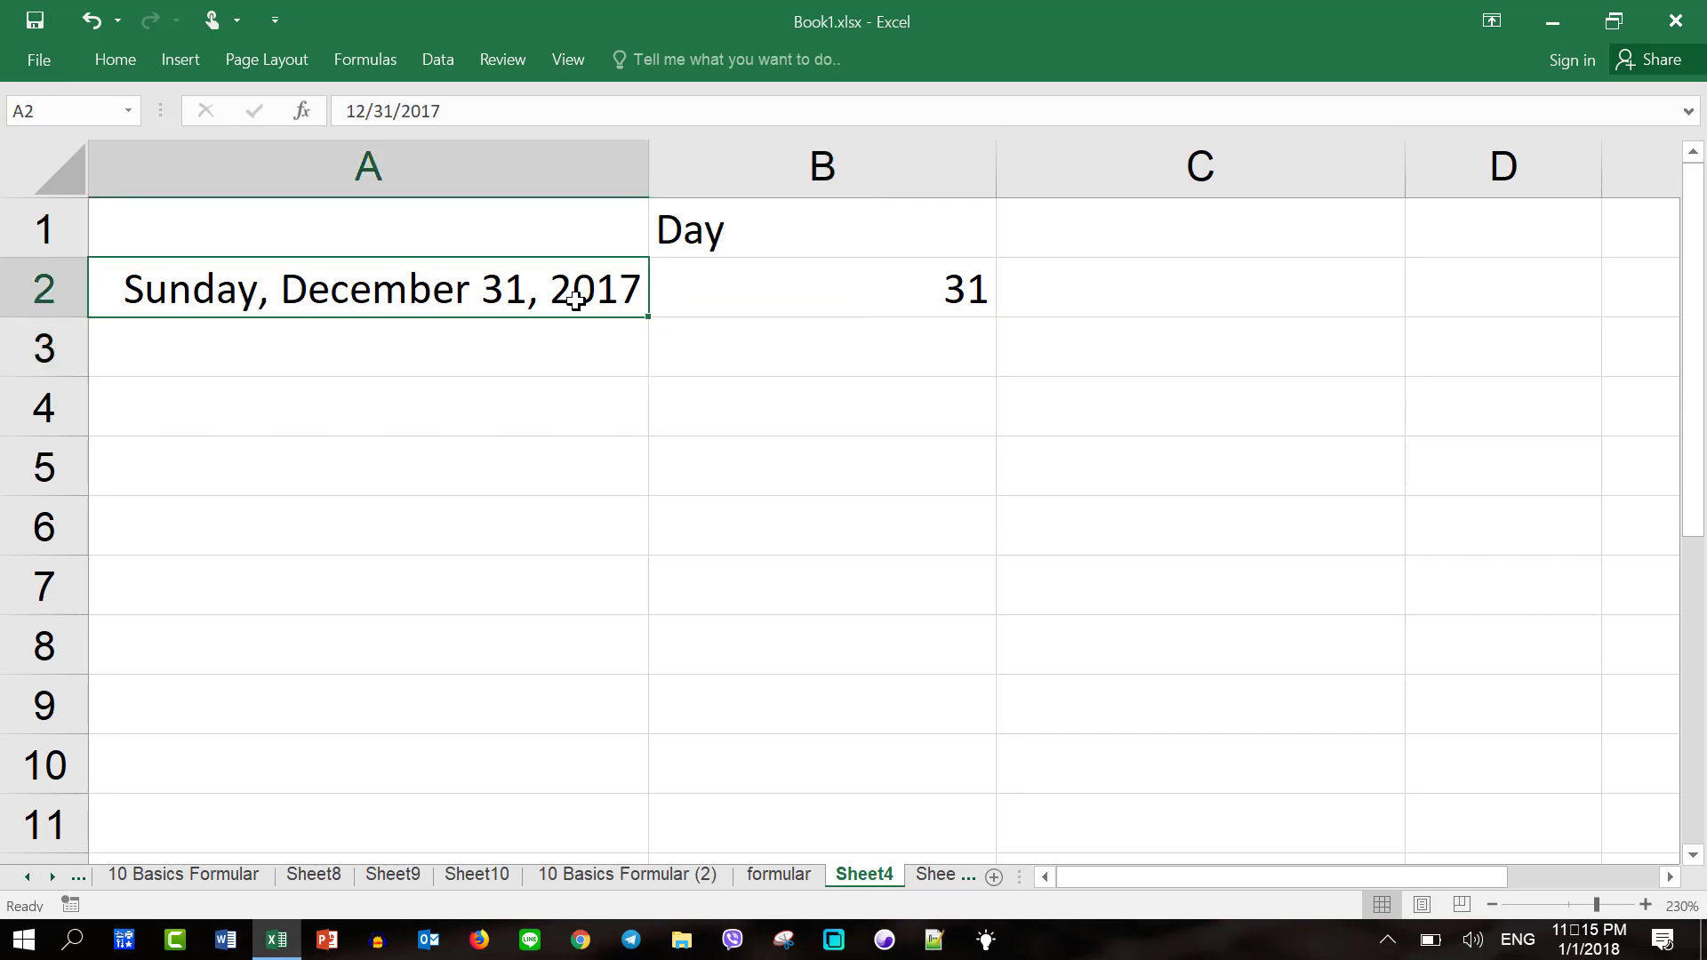
left_click(894, 296)
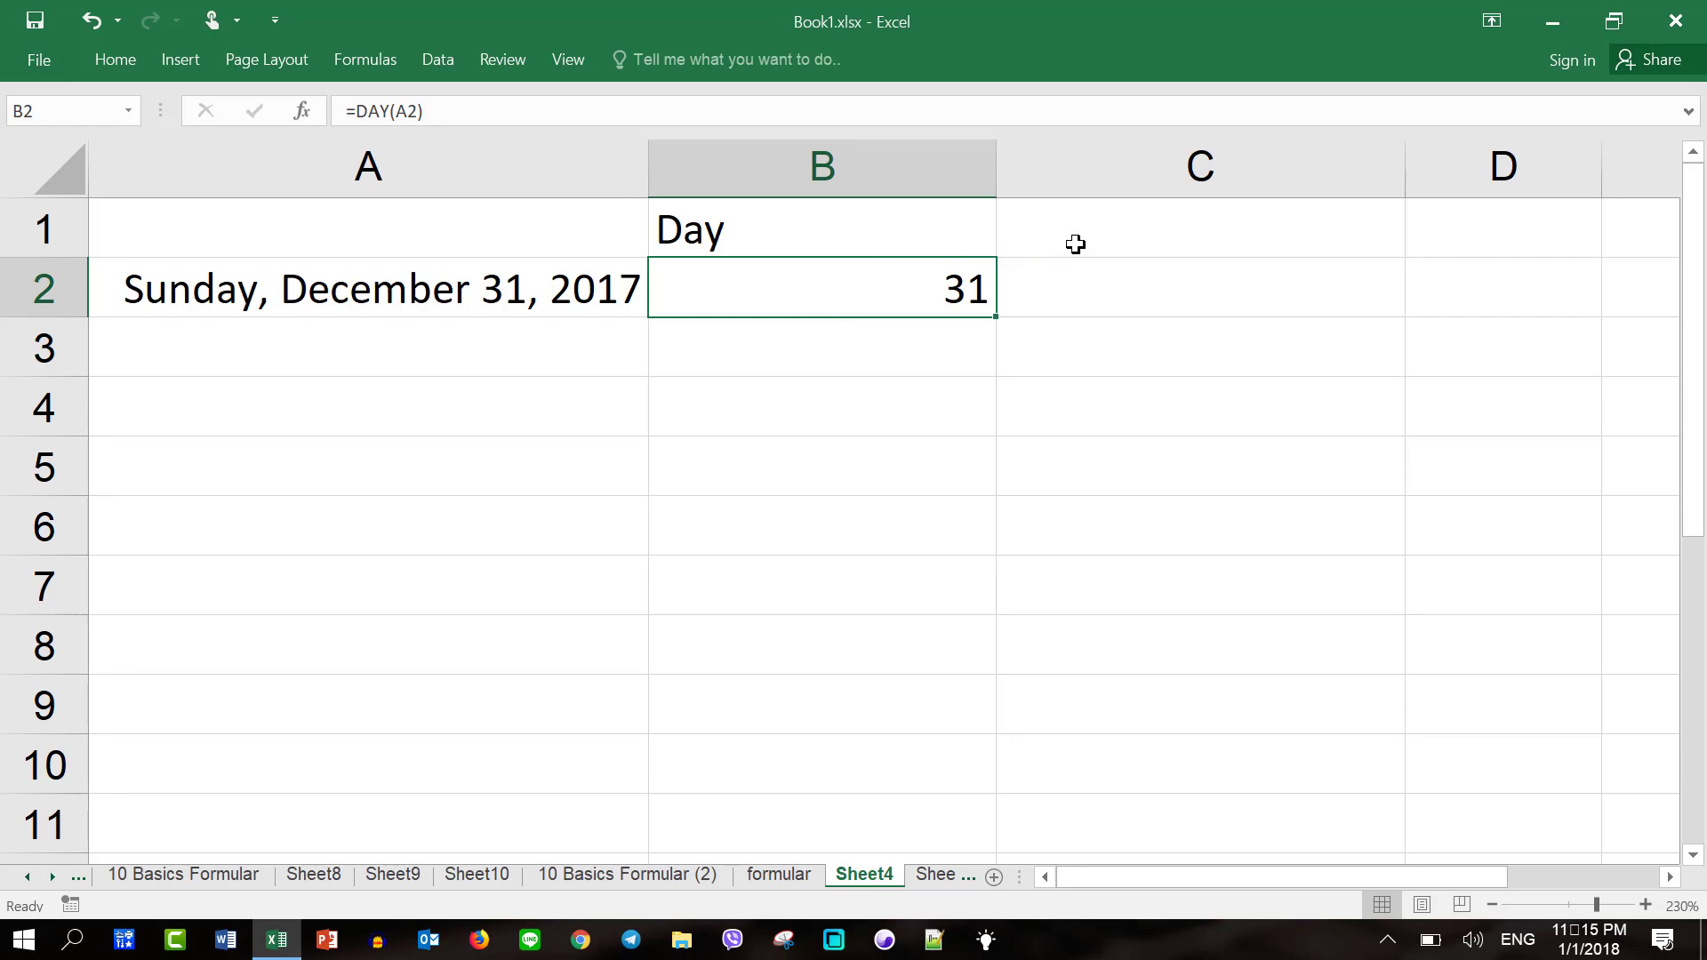
Step: Narrow column B and enter the heading 'Month' in C1
left_click(1180, 237)
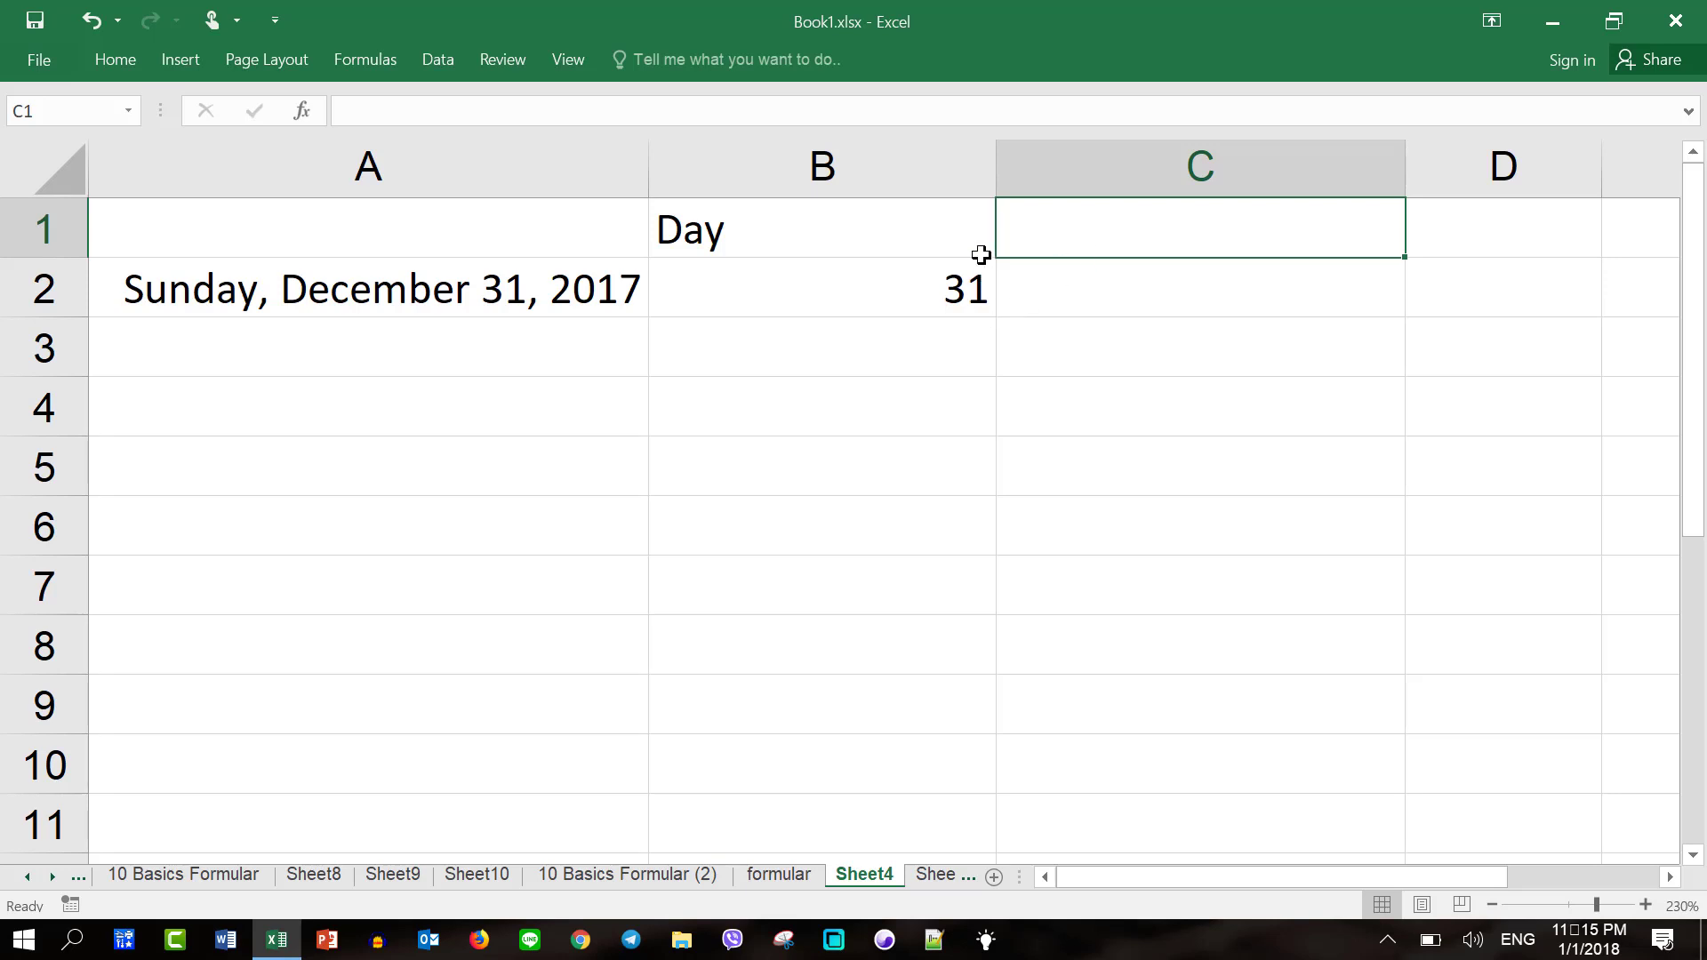
left_click_drag(995, 184, 824, 184)
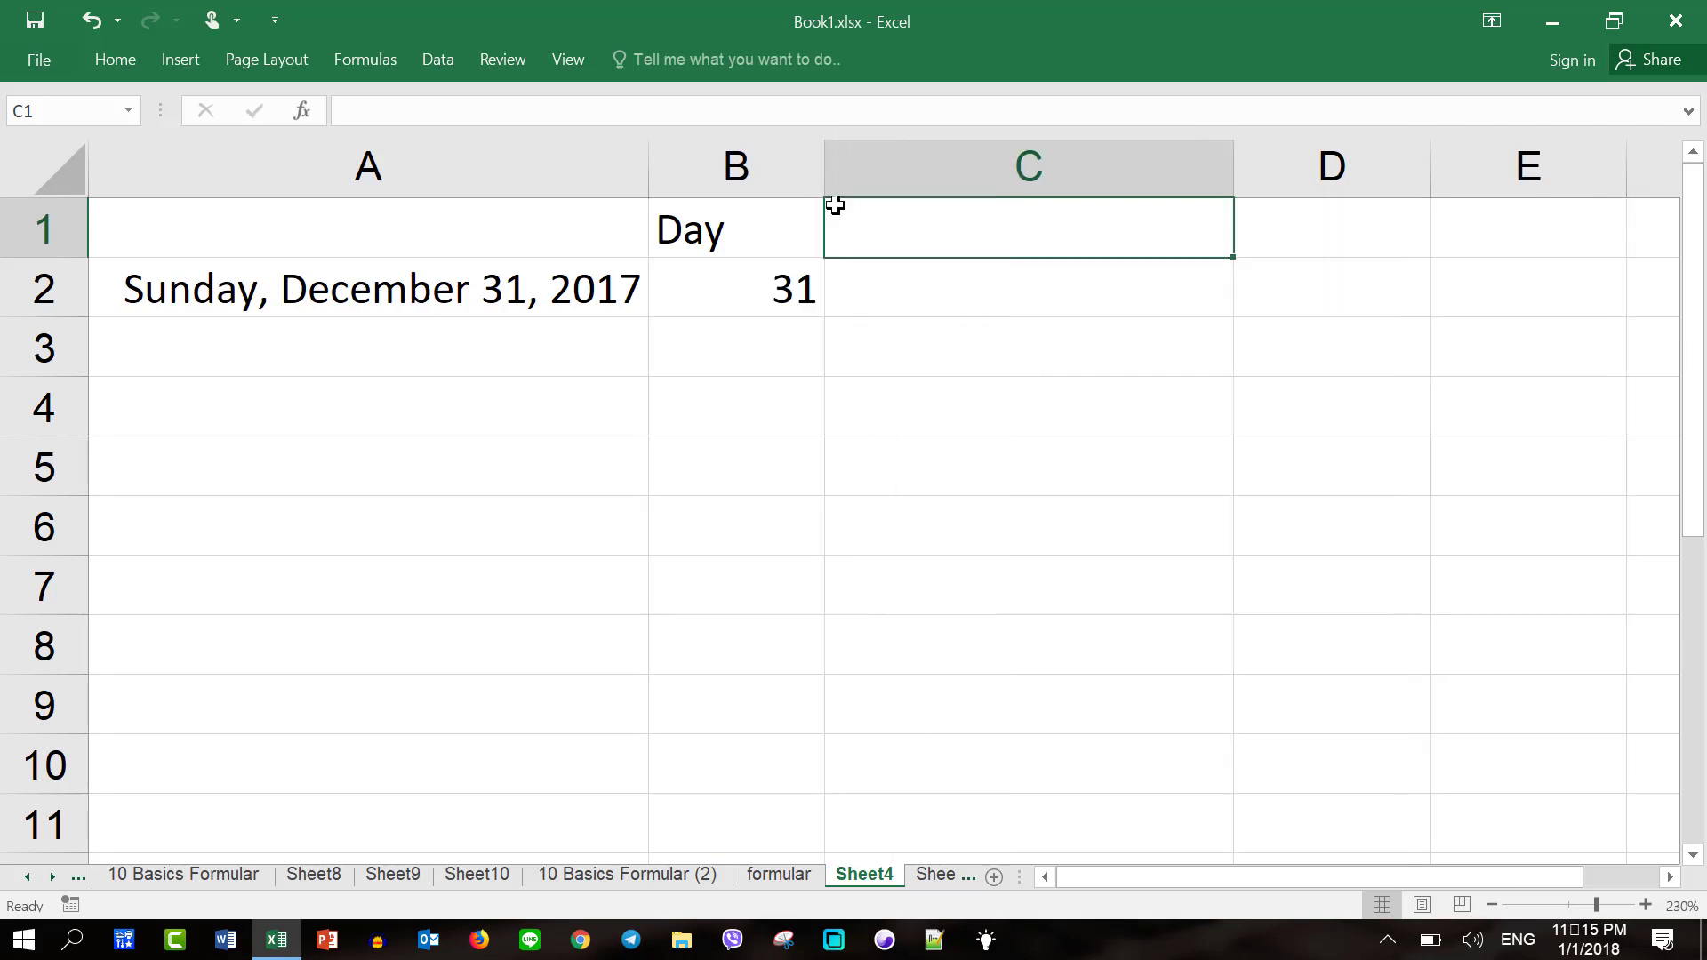
type("Mont")
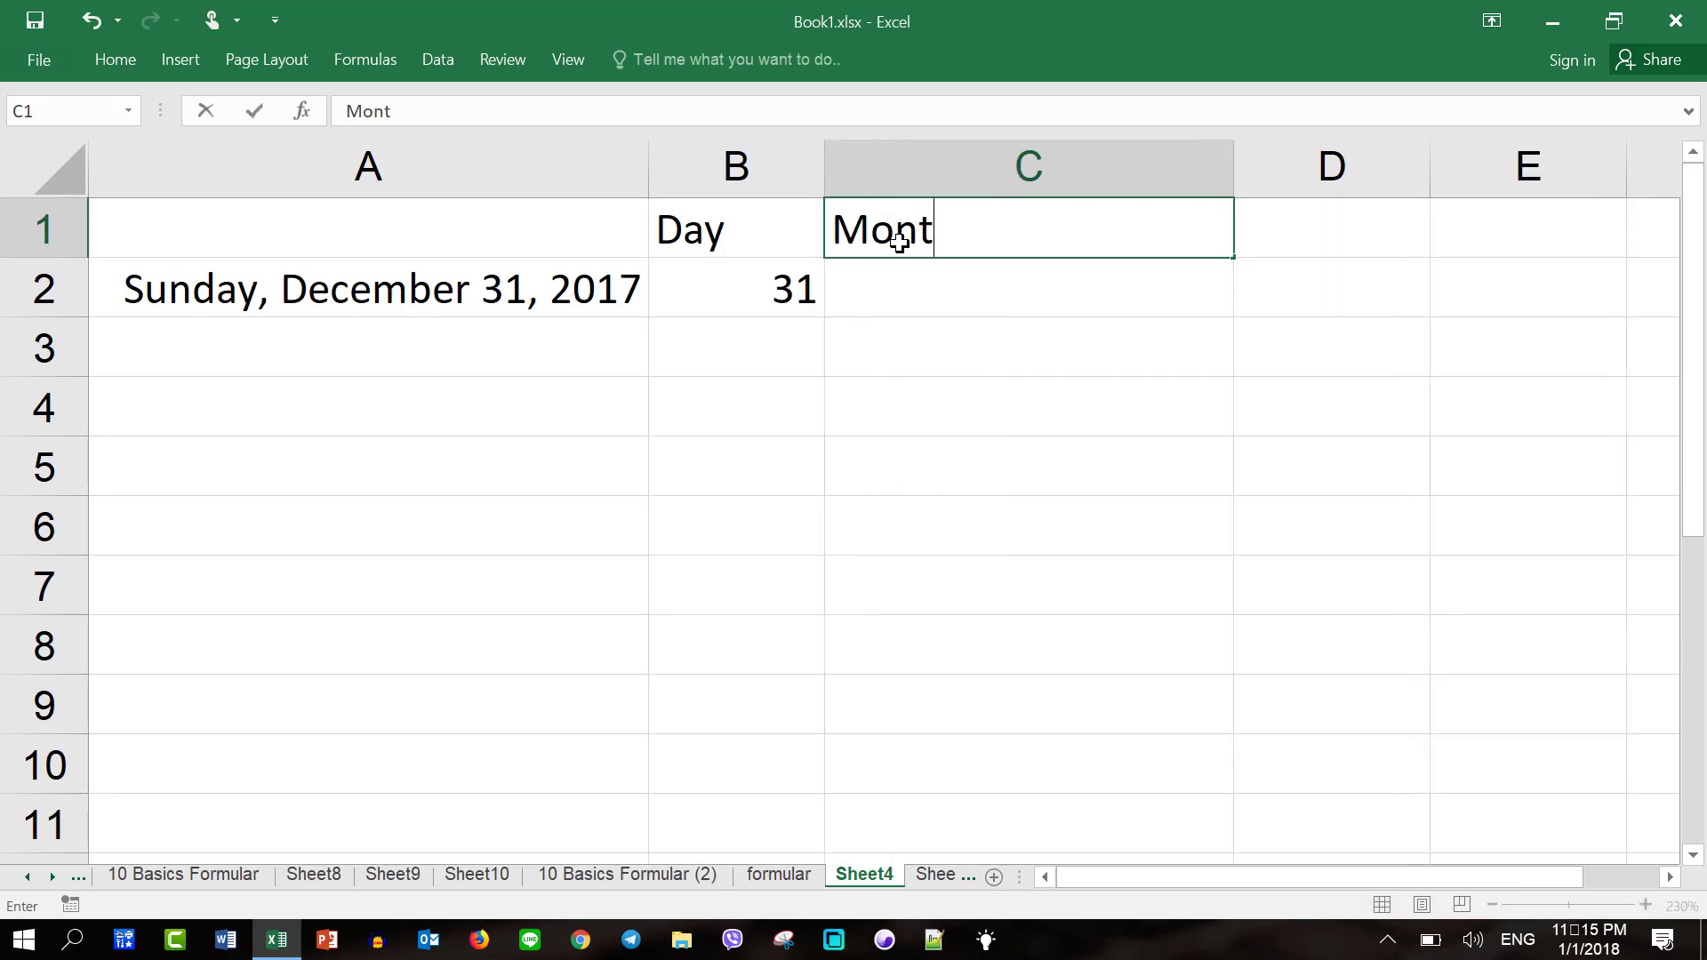
type("h")
key("Return")
Step: Enter =MONTH(A2) in C2 so it returns 12
type("=")
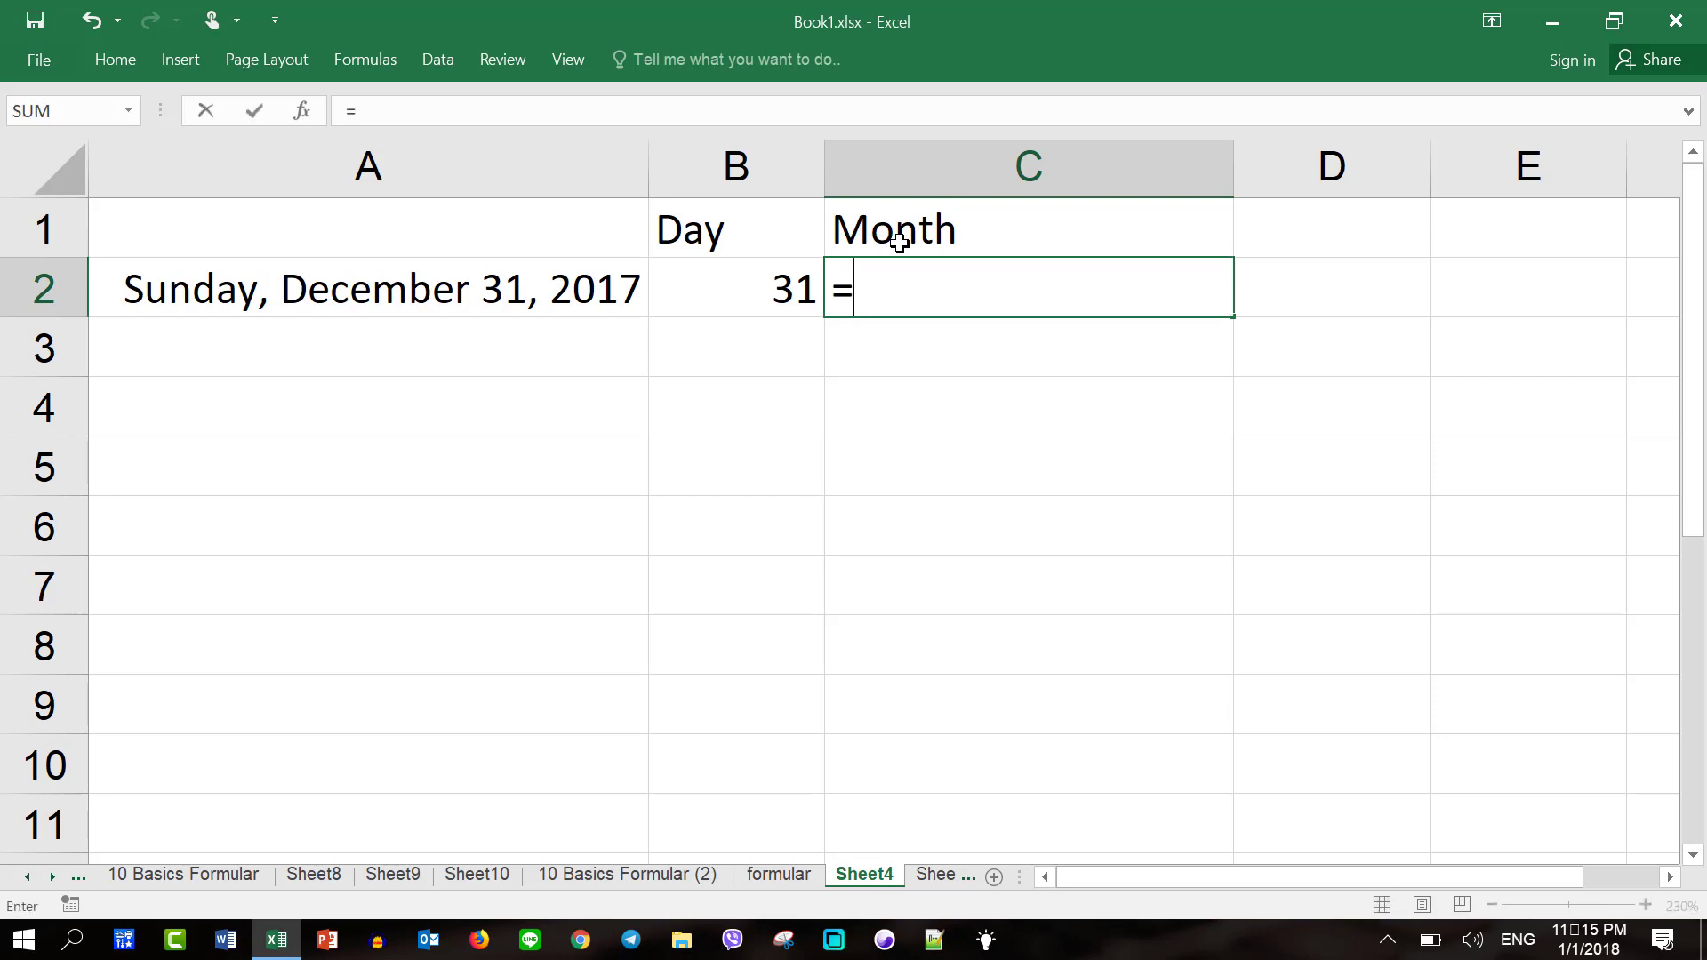
type("month")
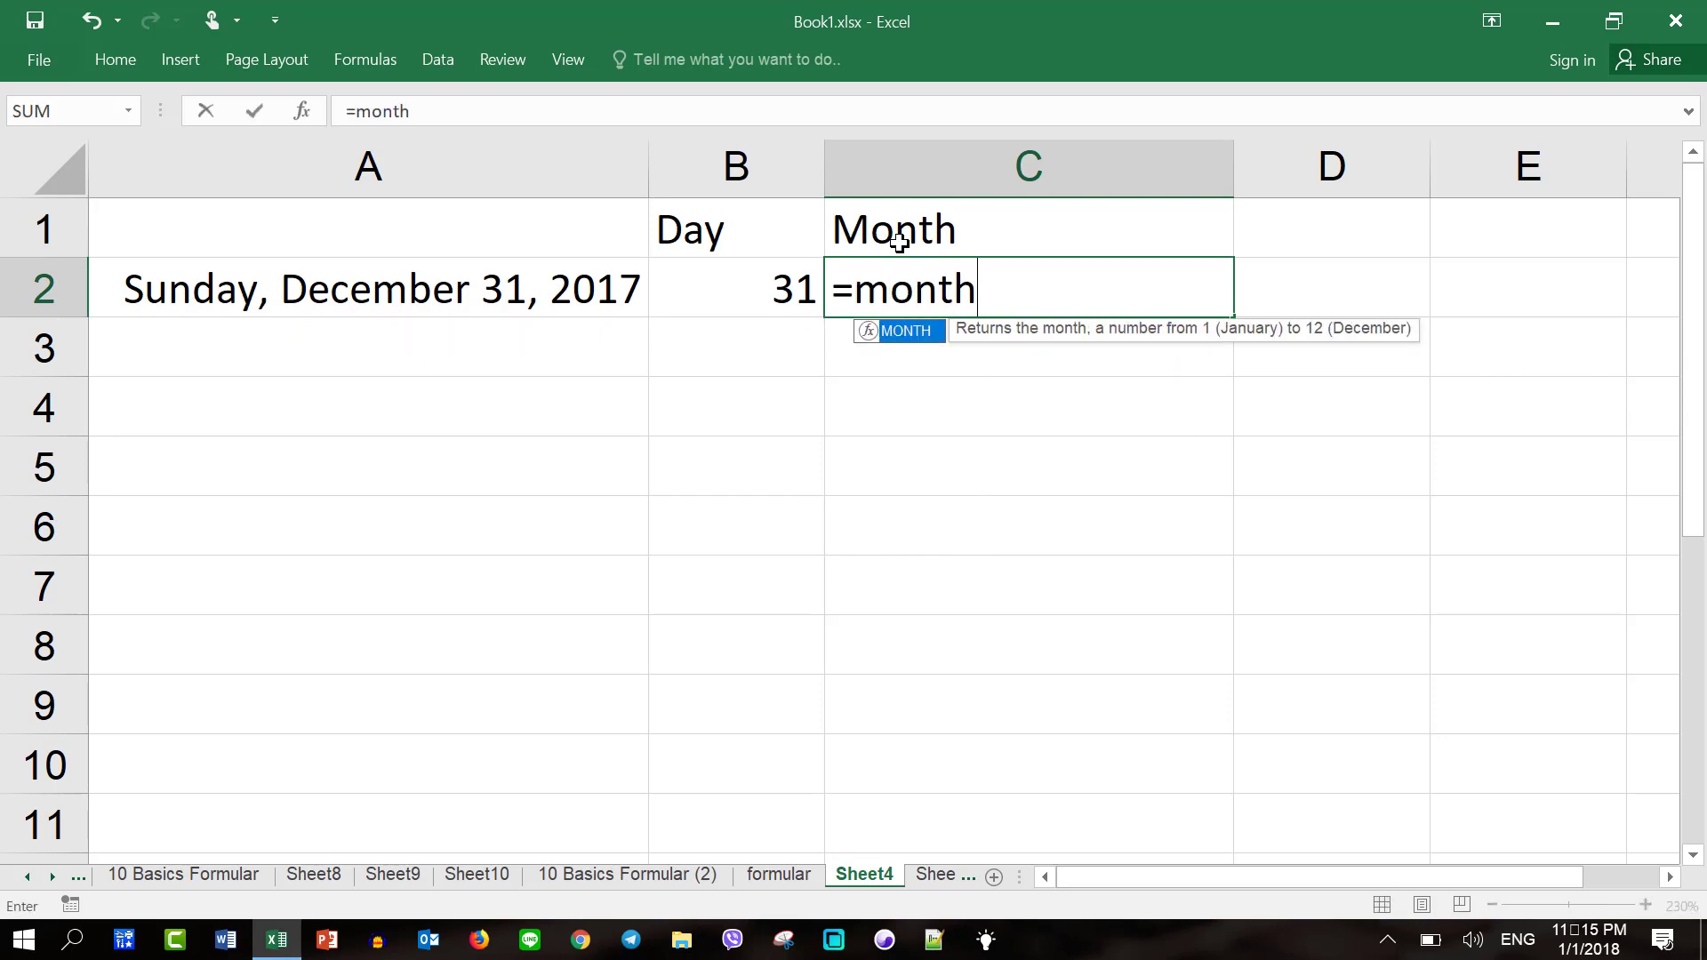
type("(")
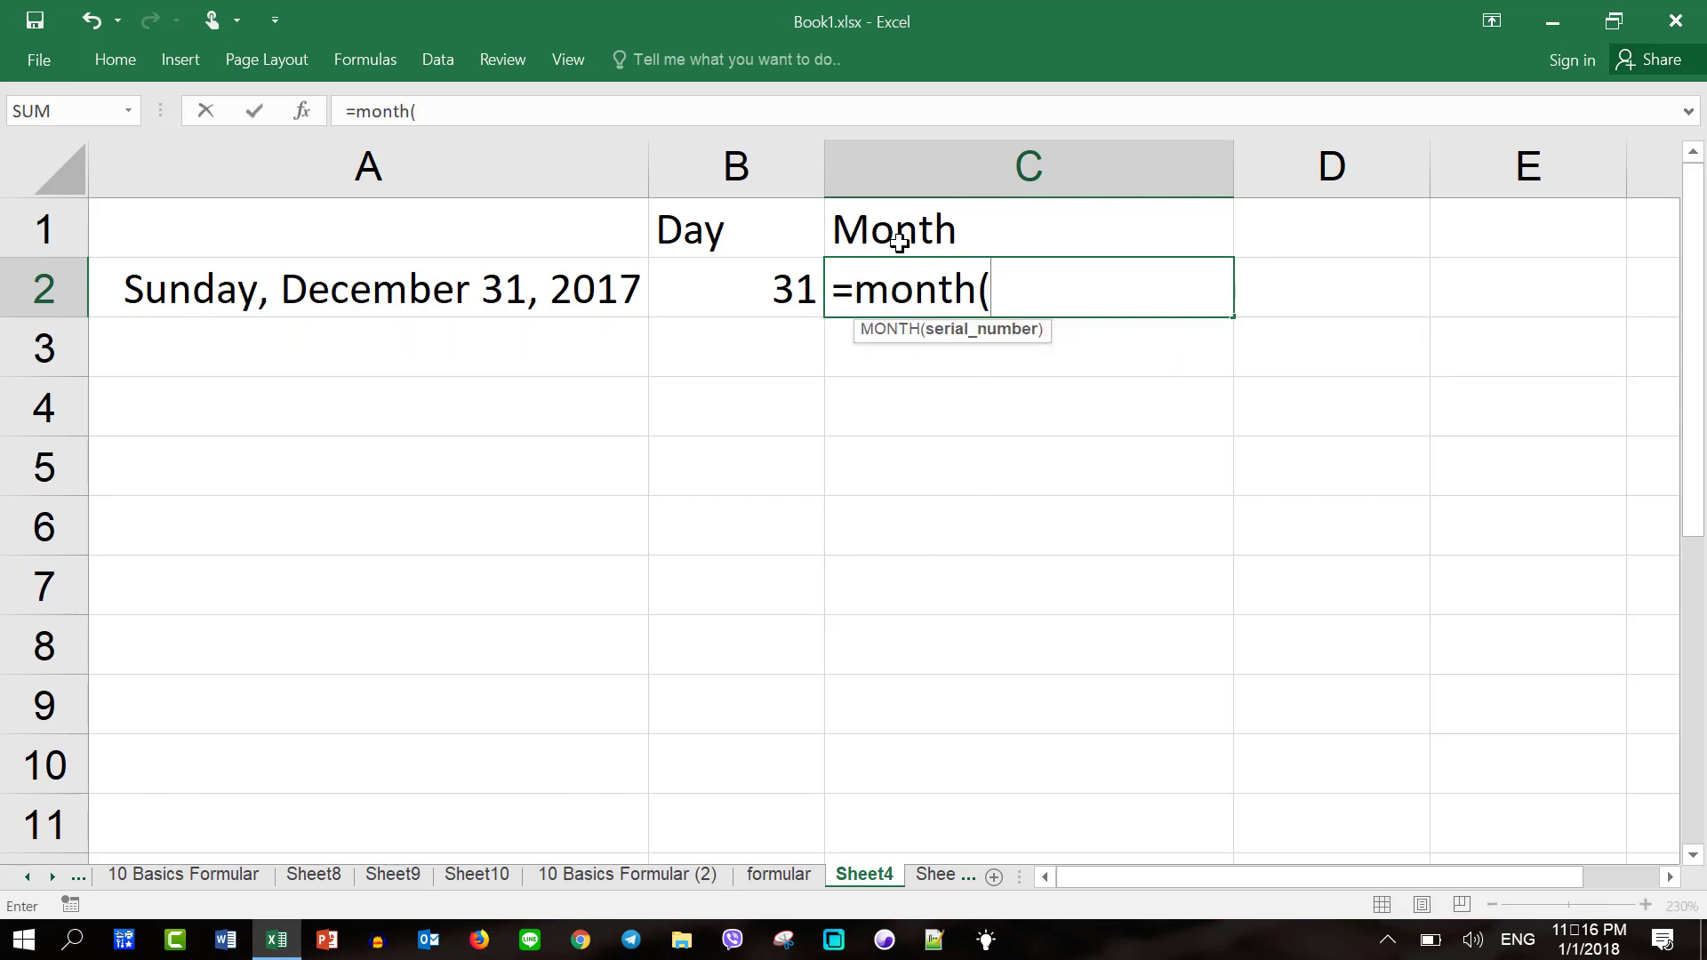
left_click(516, 287)
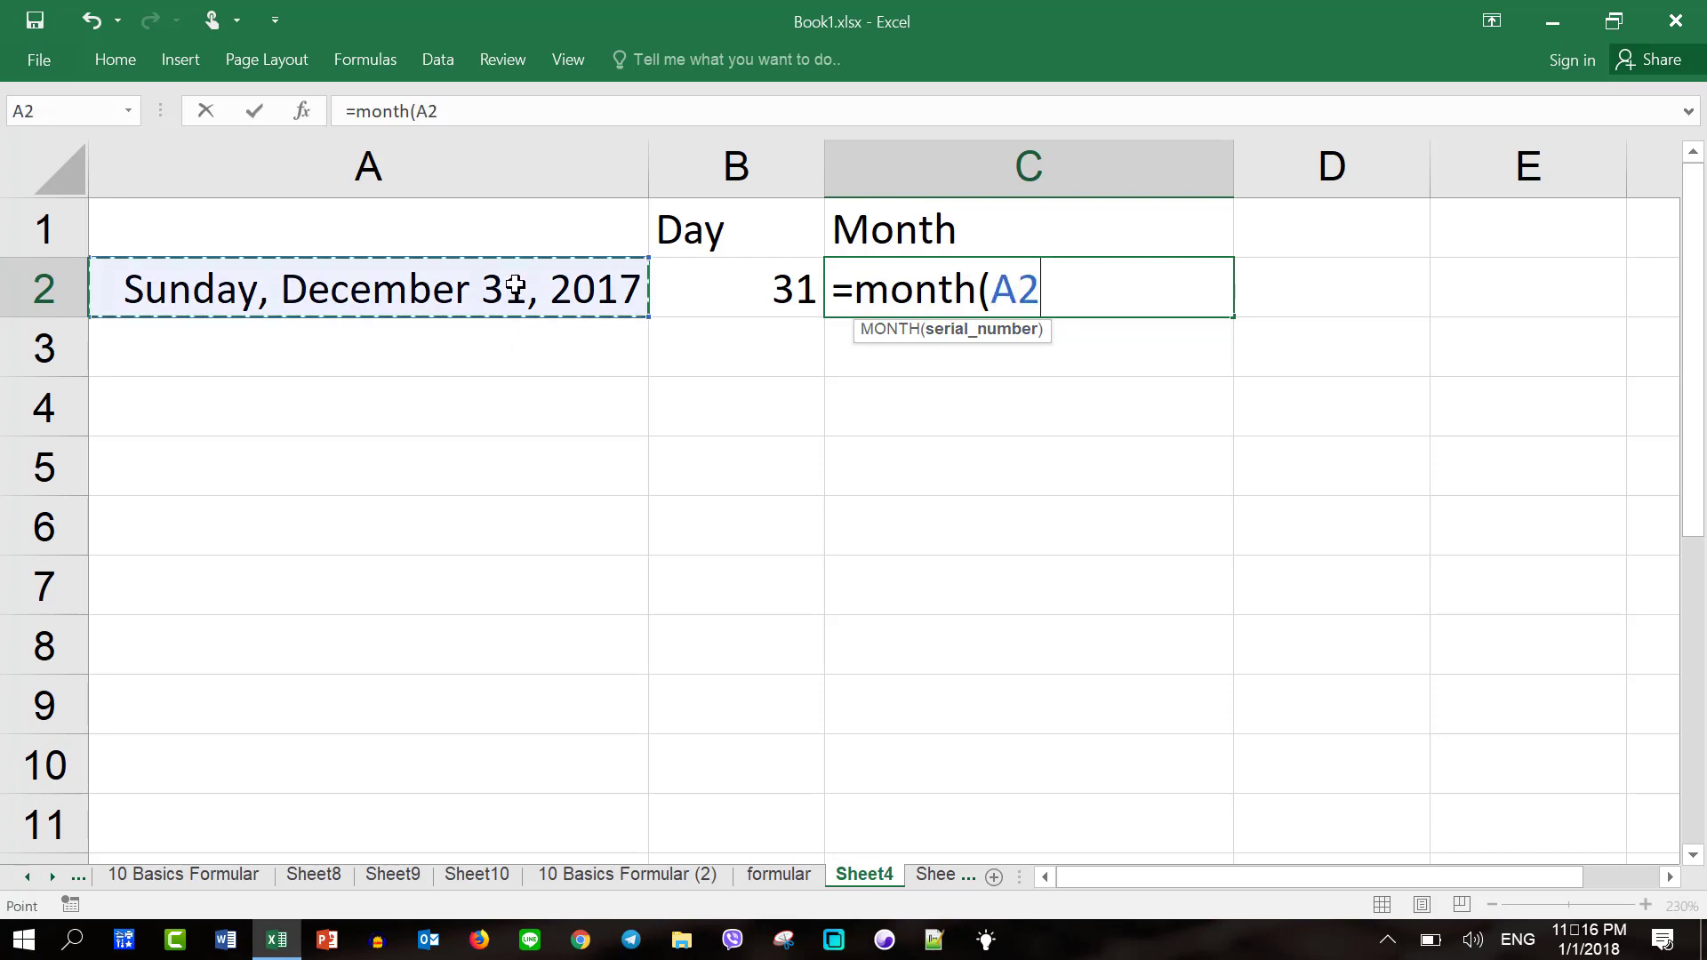
type(")")
key("Return")
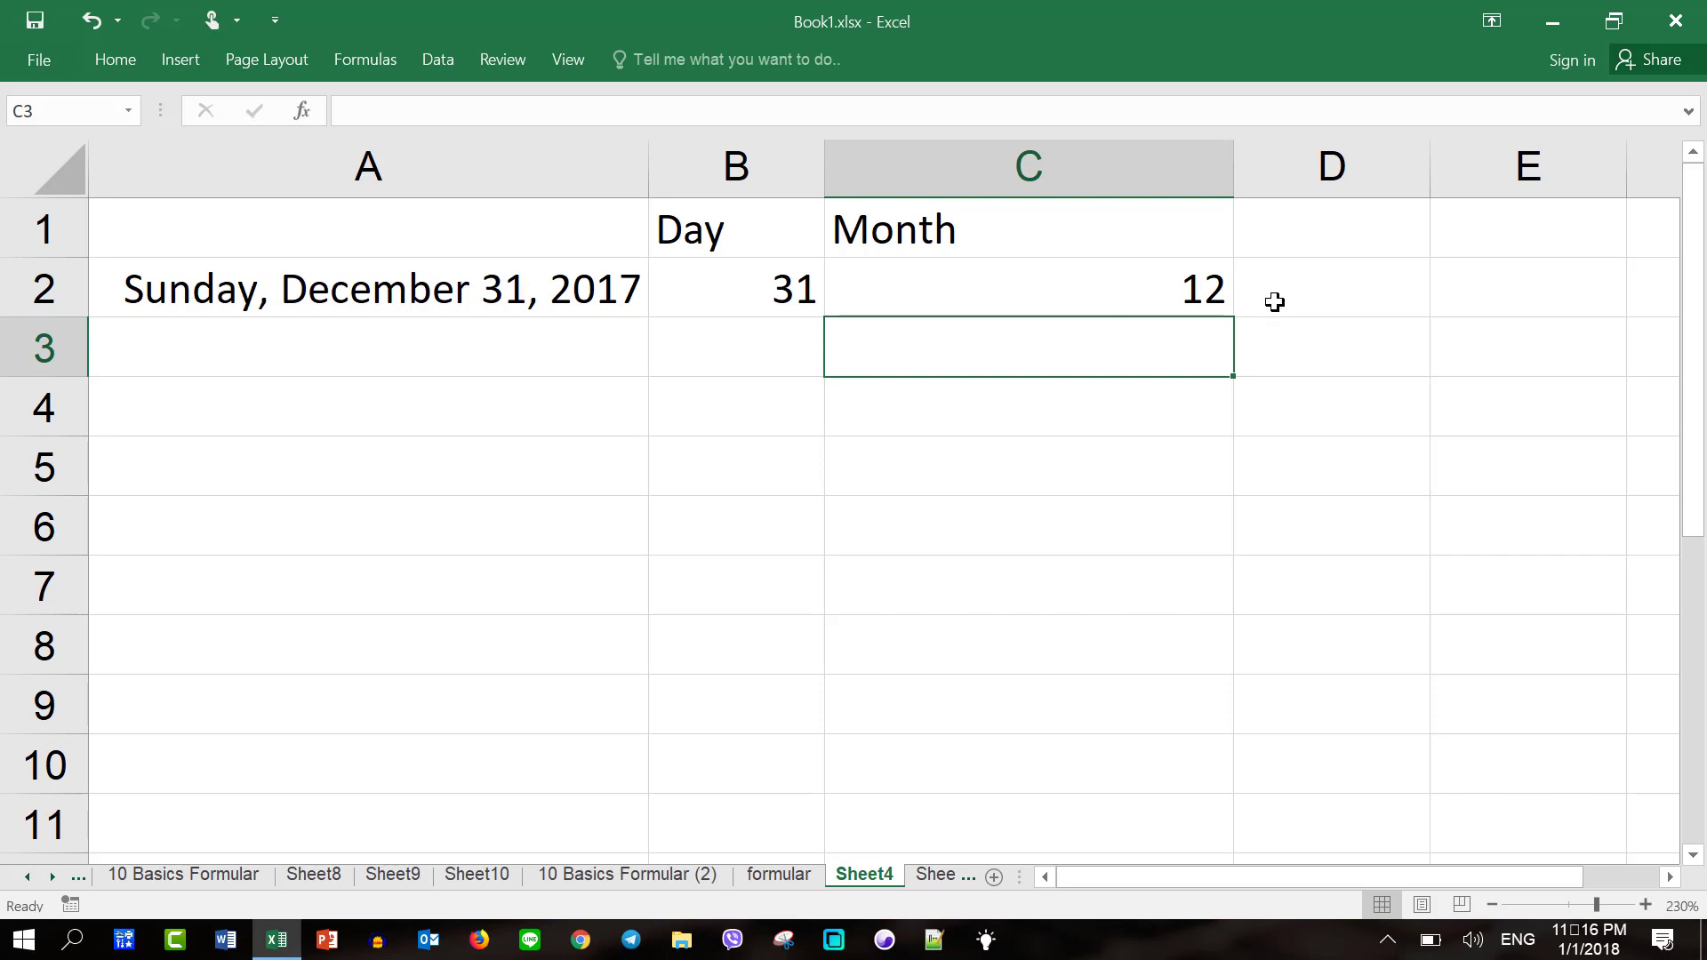
Step: Narrow column C and enter the heading 'Year' in D1
left_click_drag(1233, 168, 1050, 169)
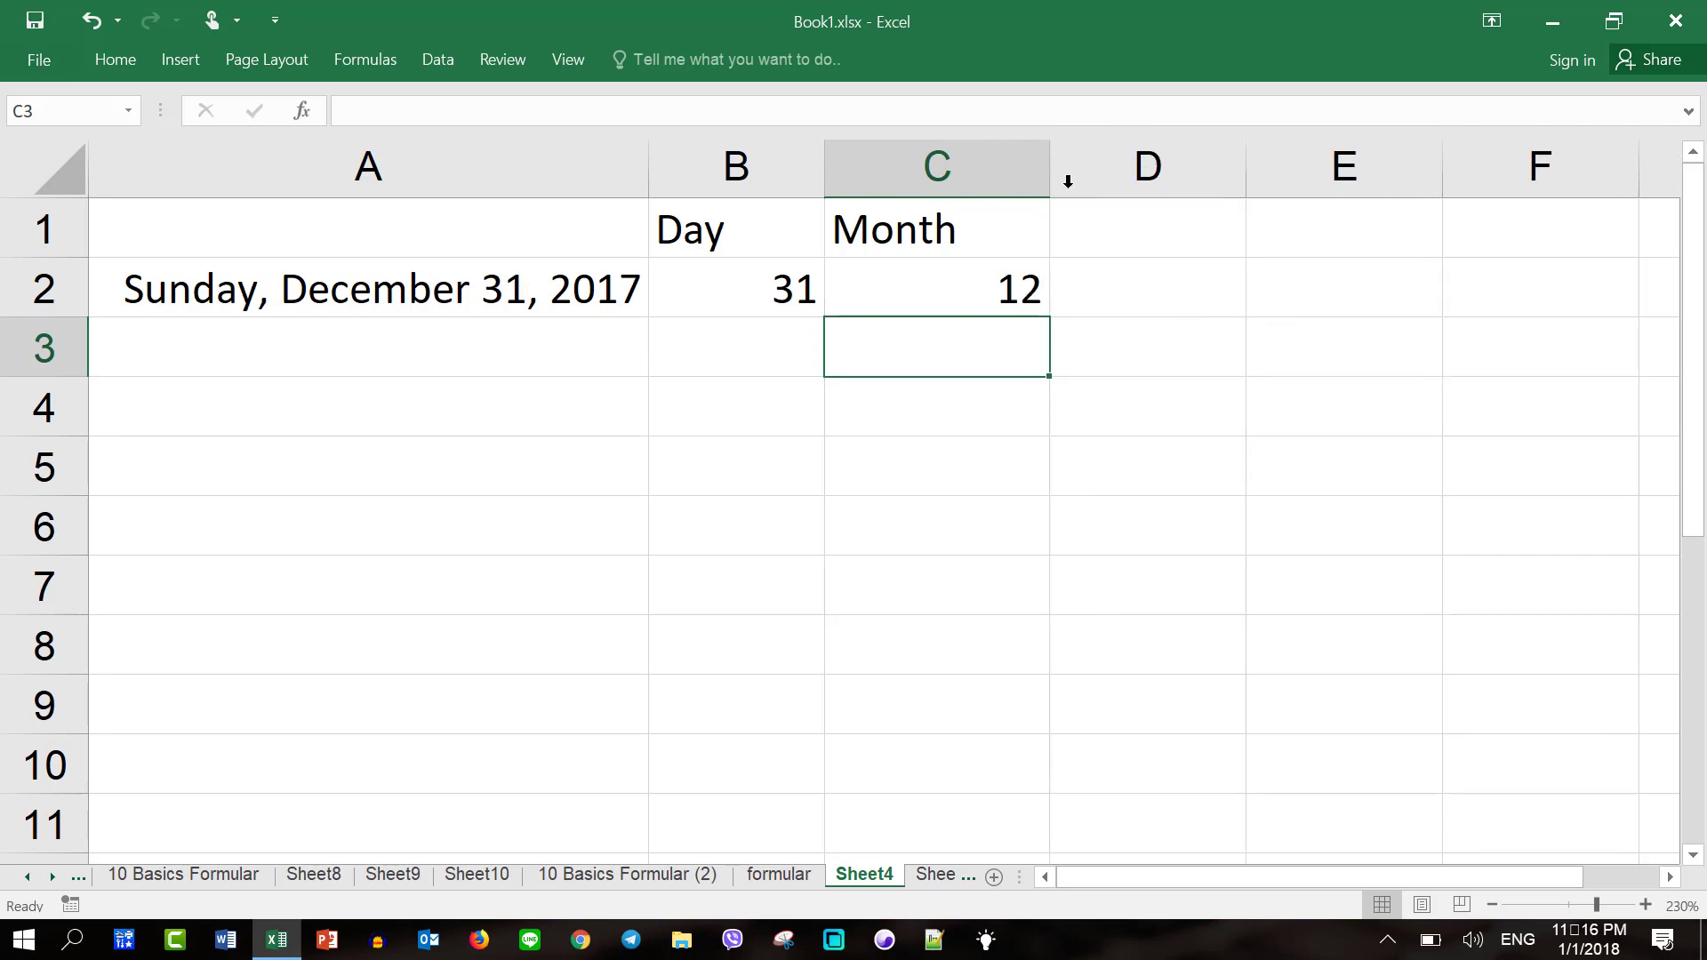
left_click(1177, 216)
type("Y")
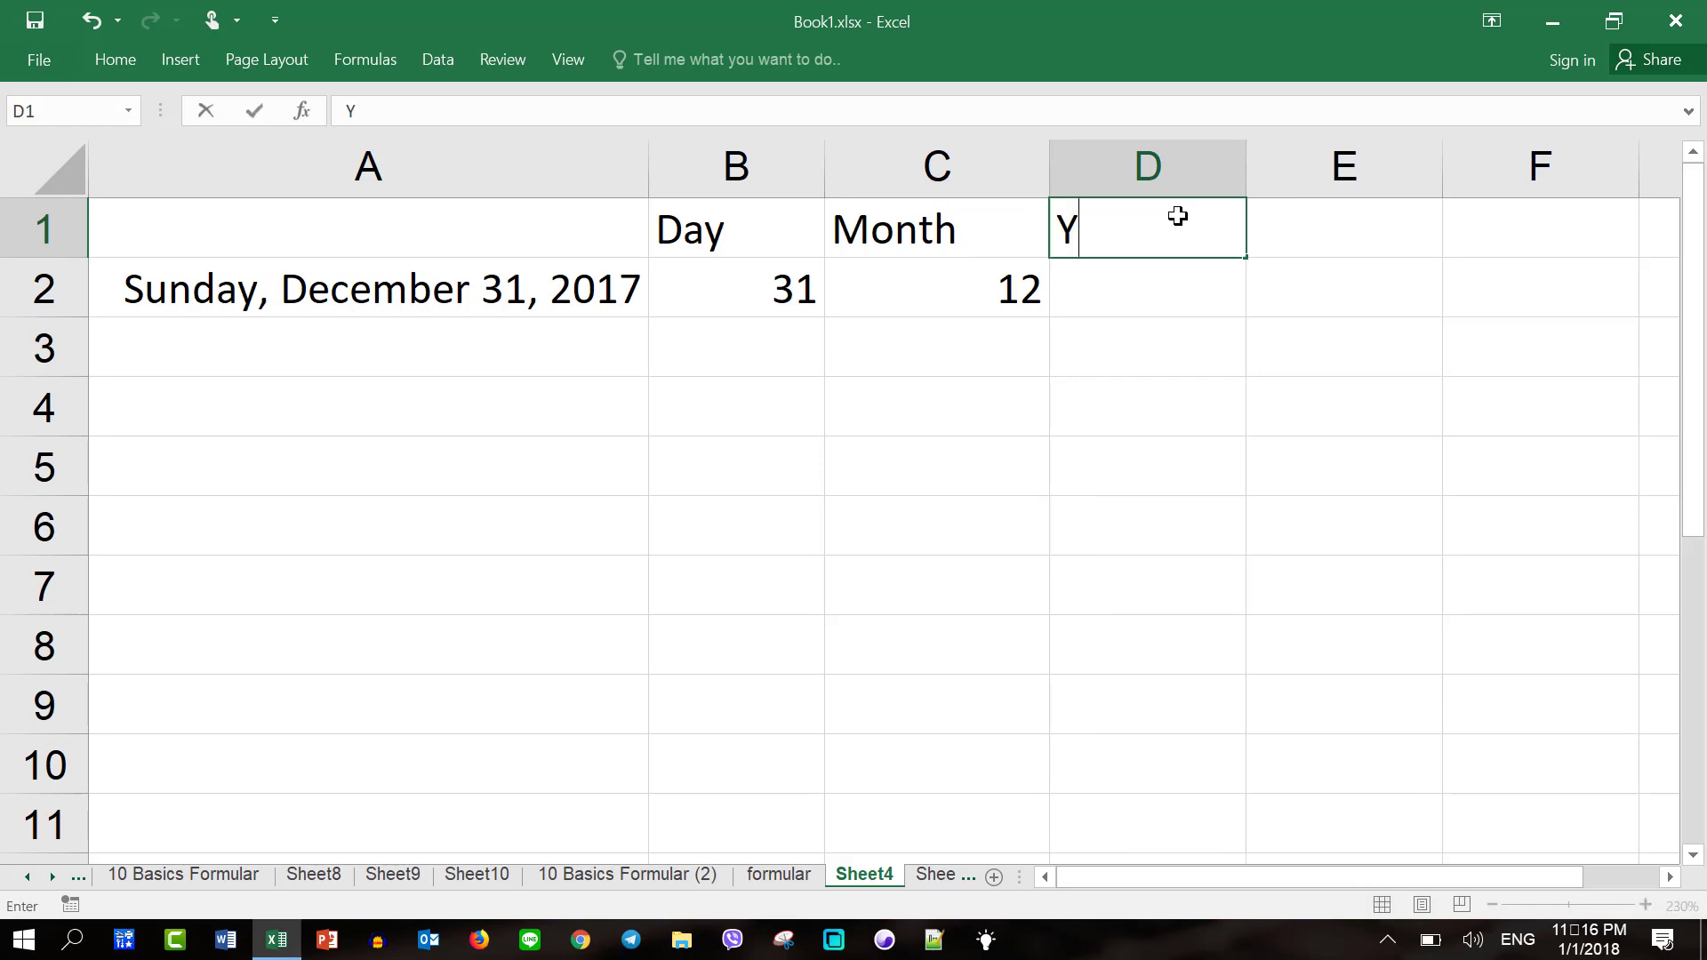
type("r")
key("BackSpace")
type("ear")
key("Return")
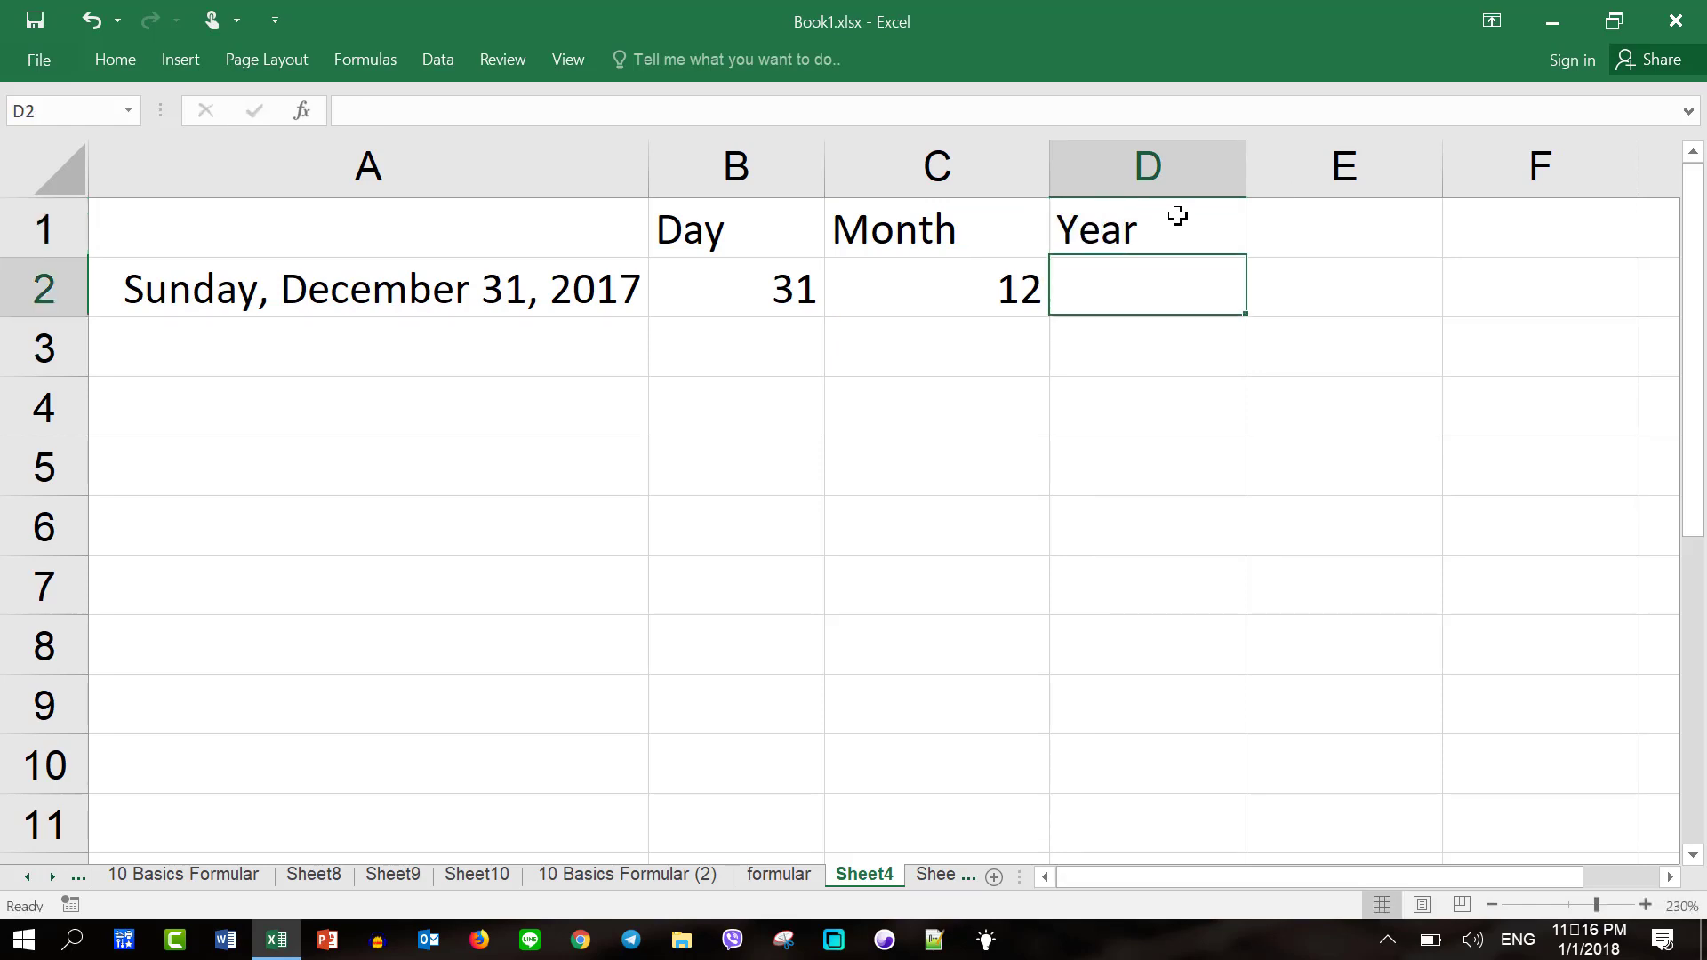
Step: Enter =YEAR(A2) in D2 so it returns 2017
type("=")
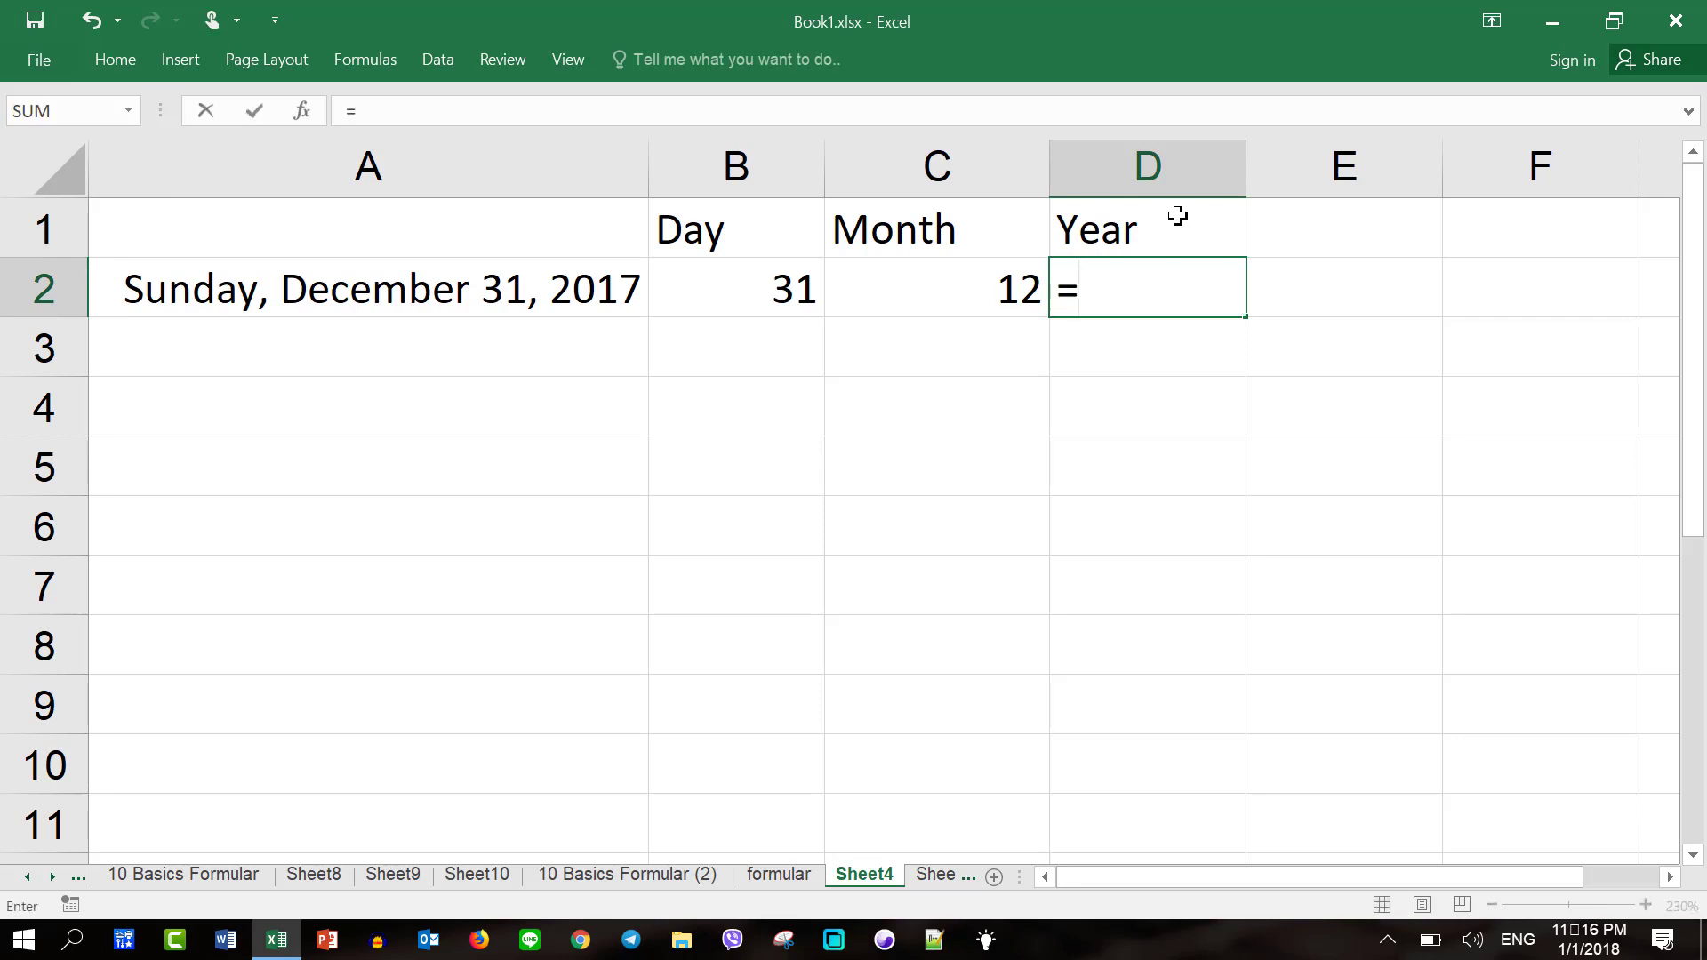
type("yea")
key("BackSpace")
type("ear")
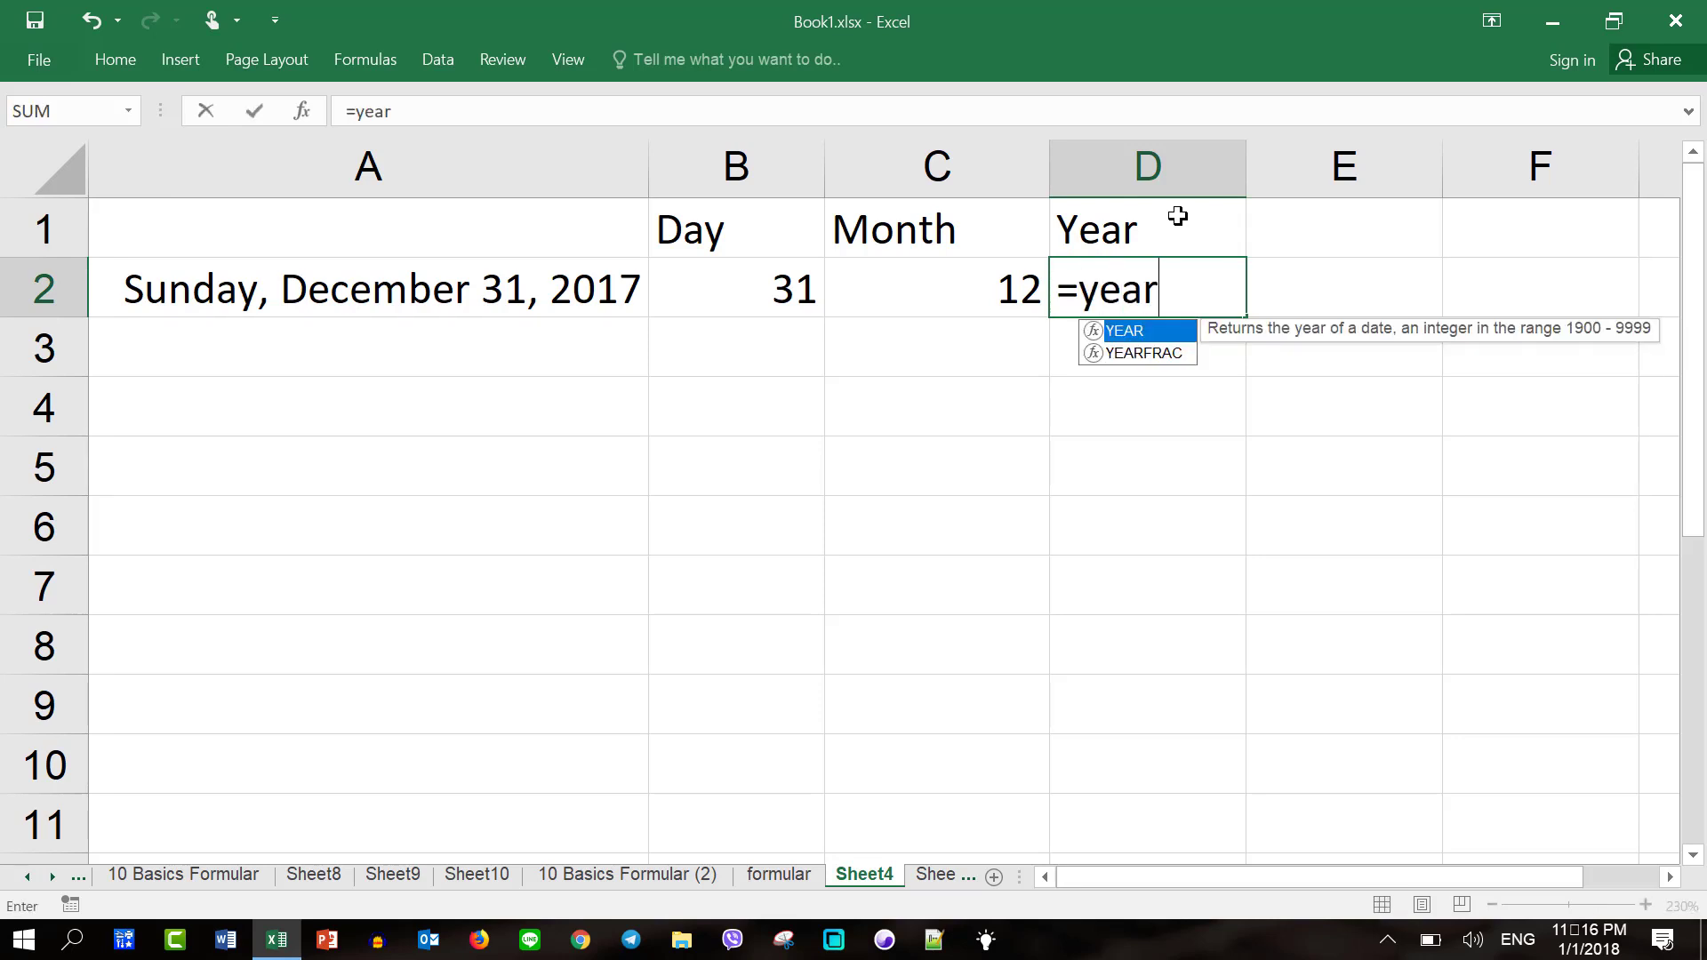
type("(")
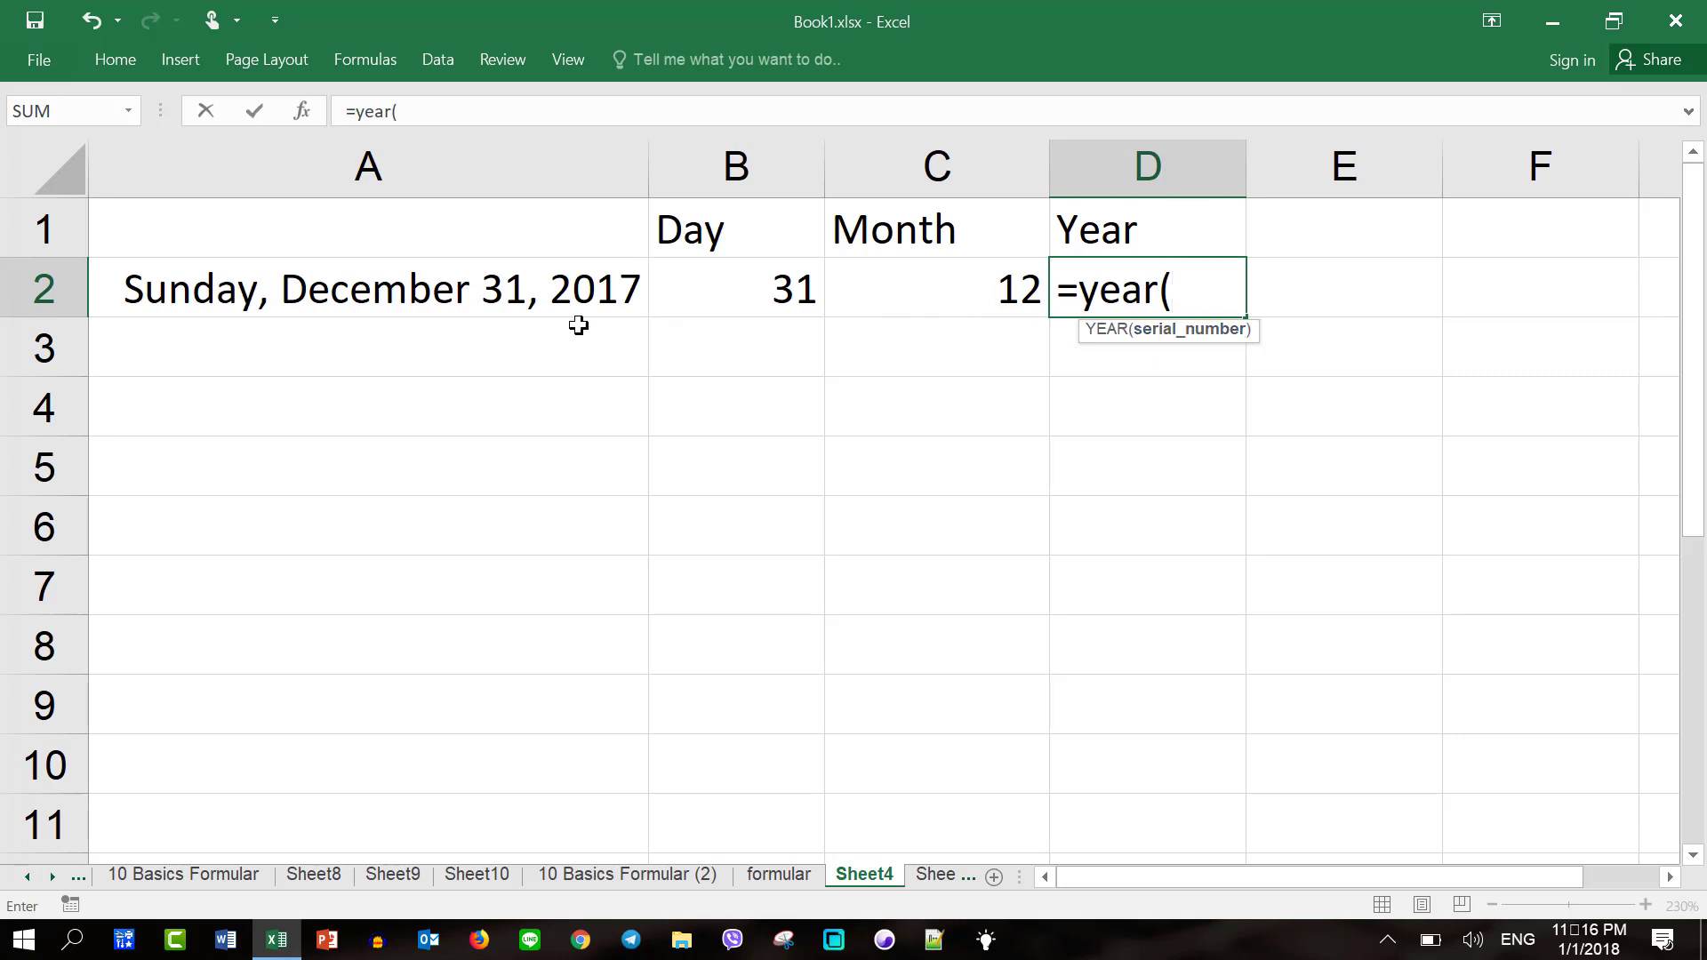
left_click(487, 300)
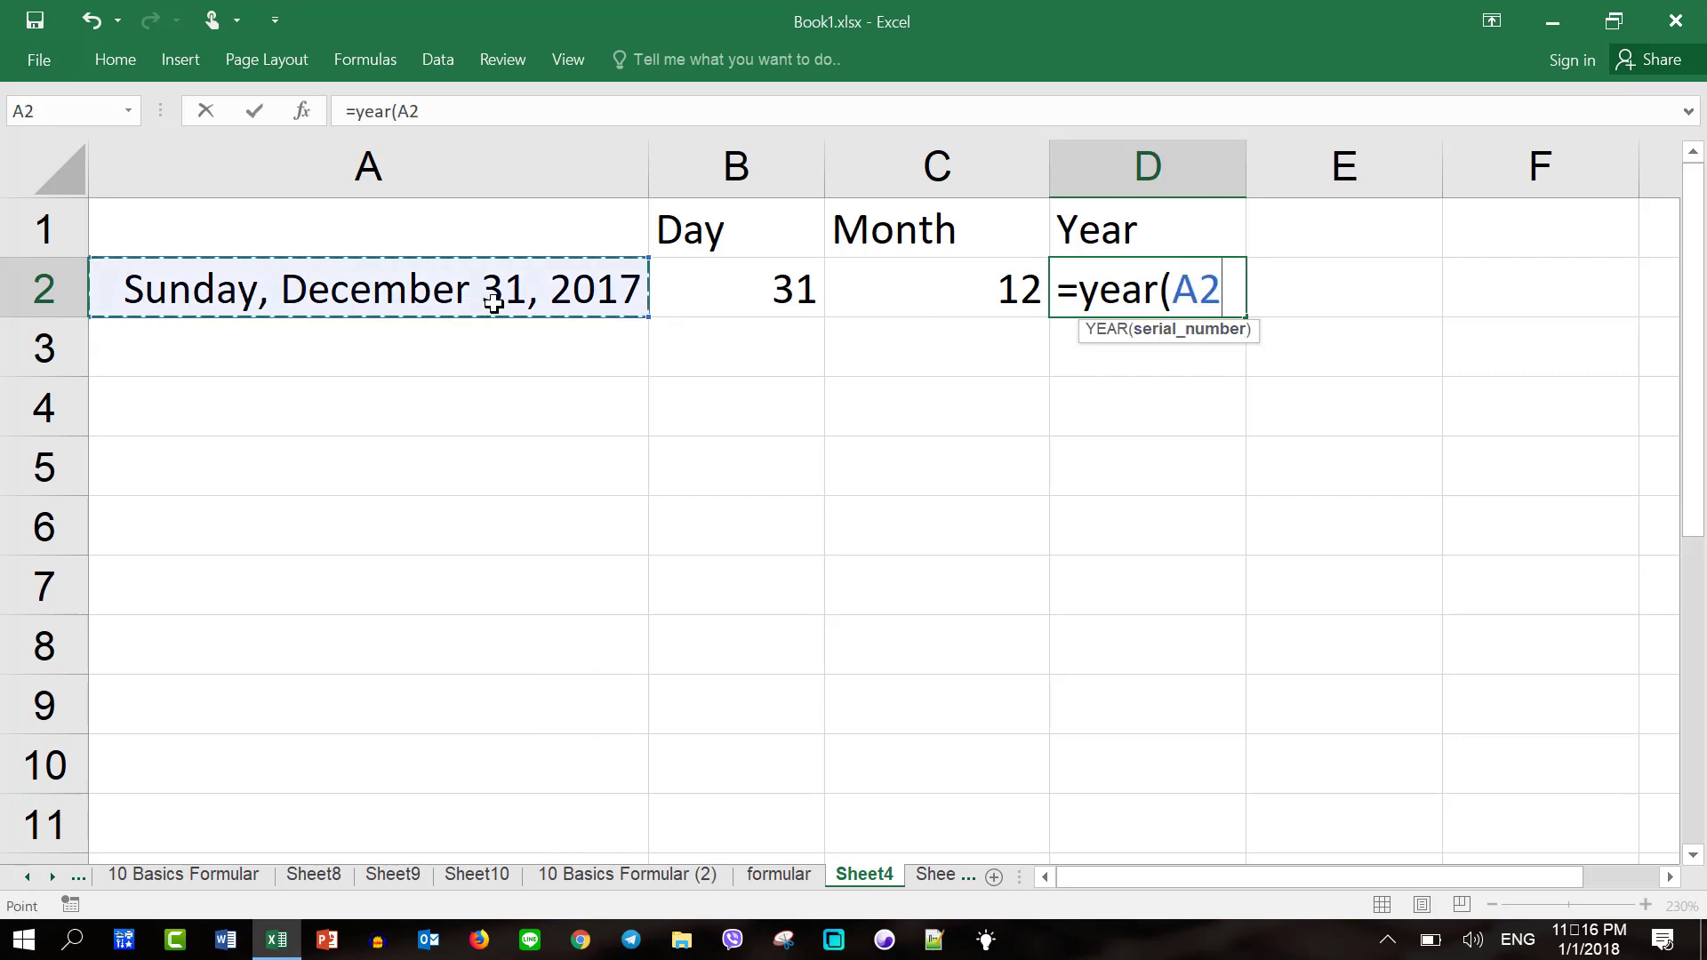
type(")")
key("Return")
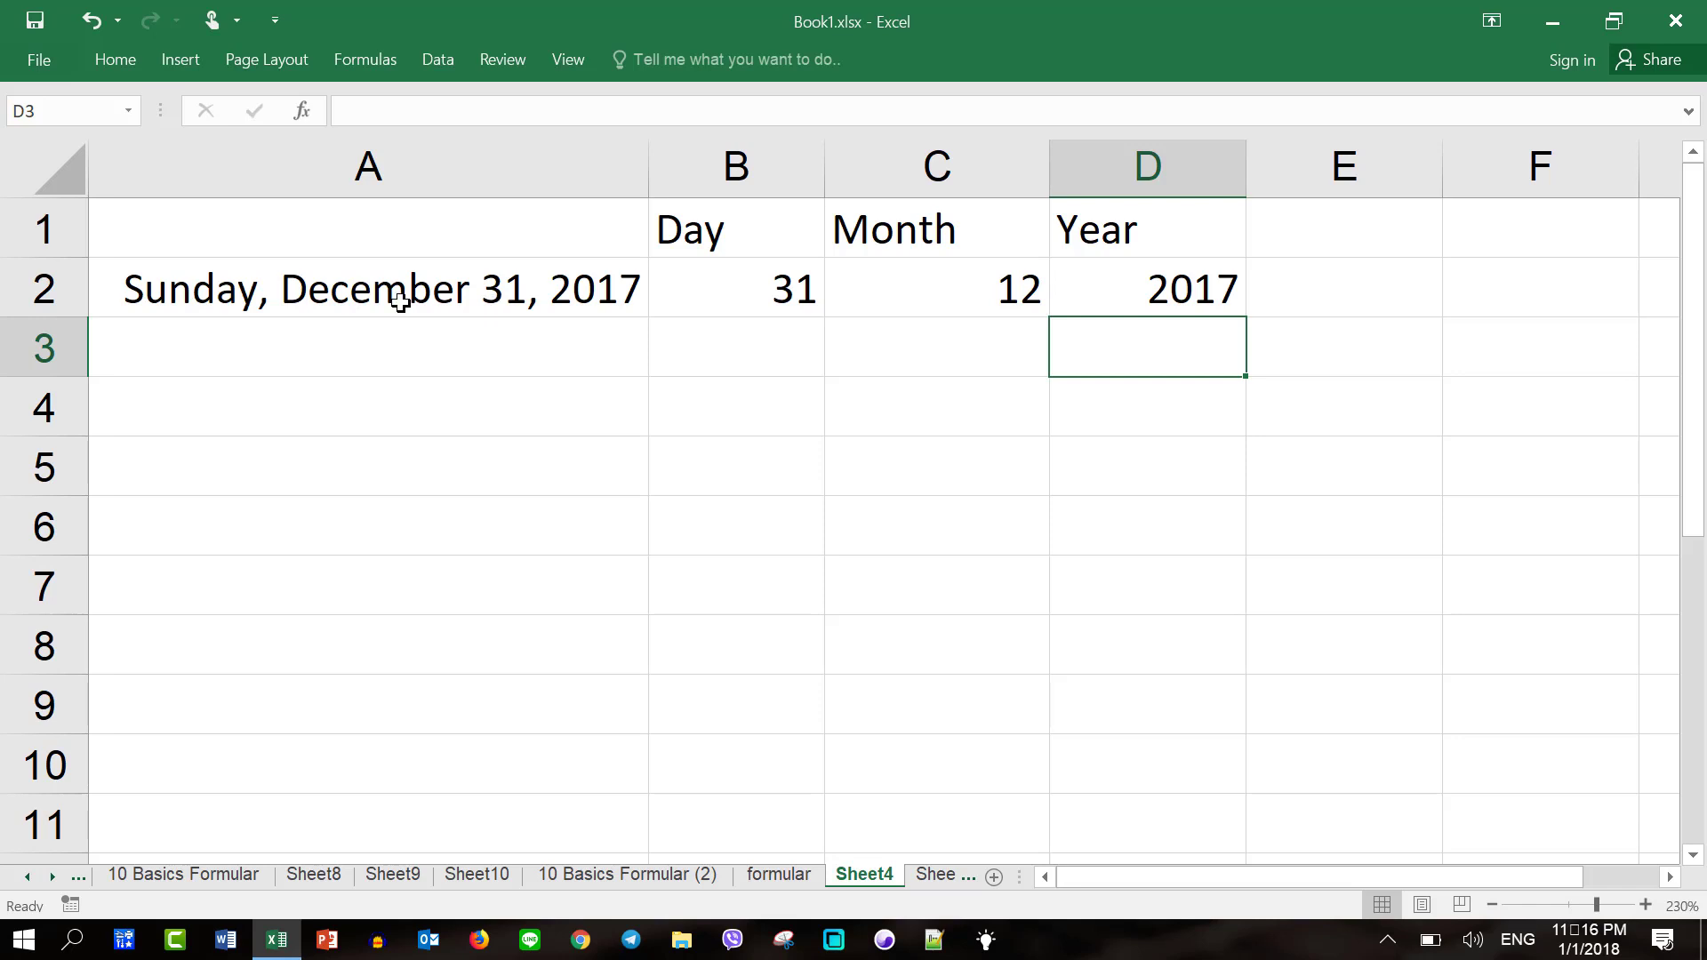
double_click(755, 302)
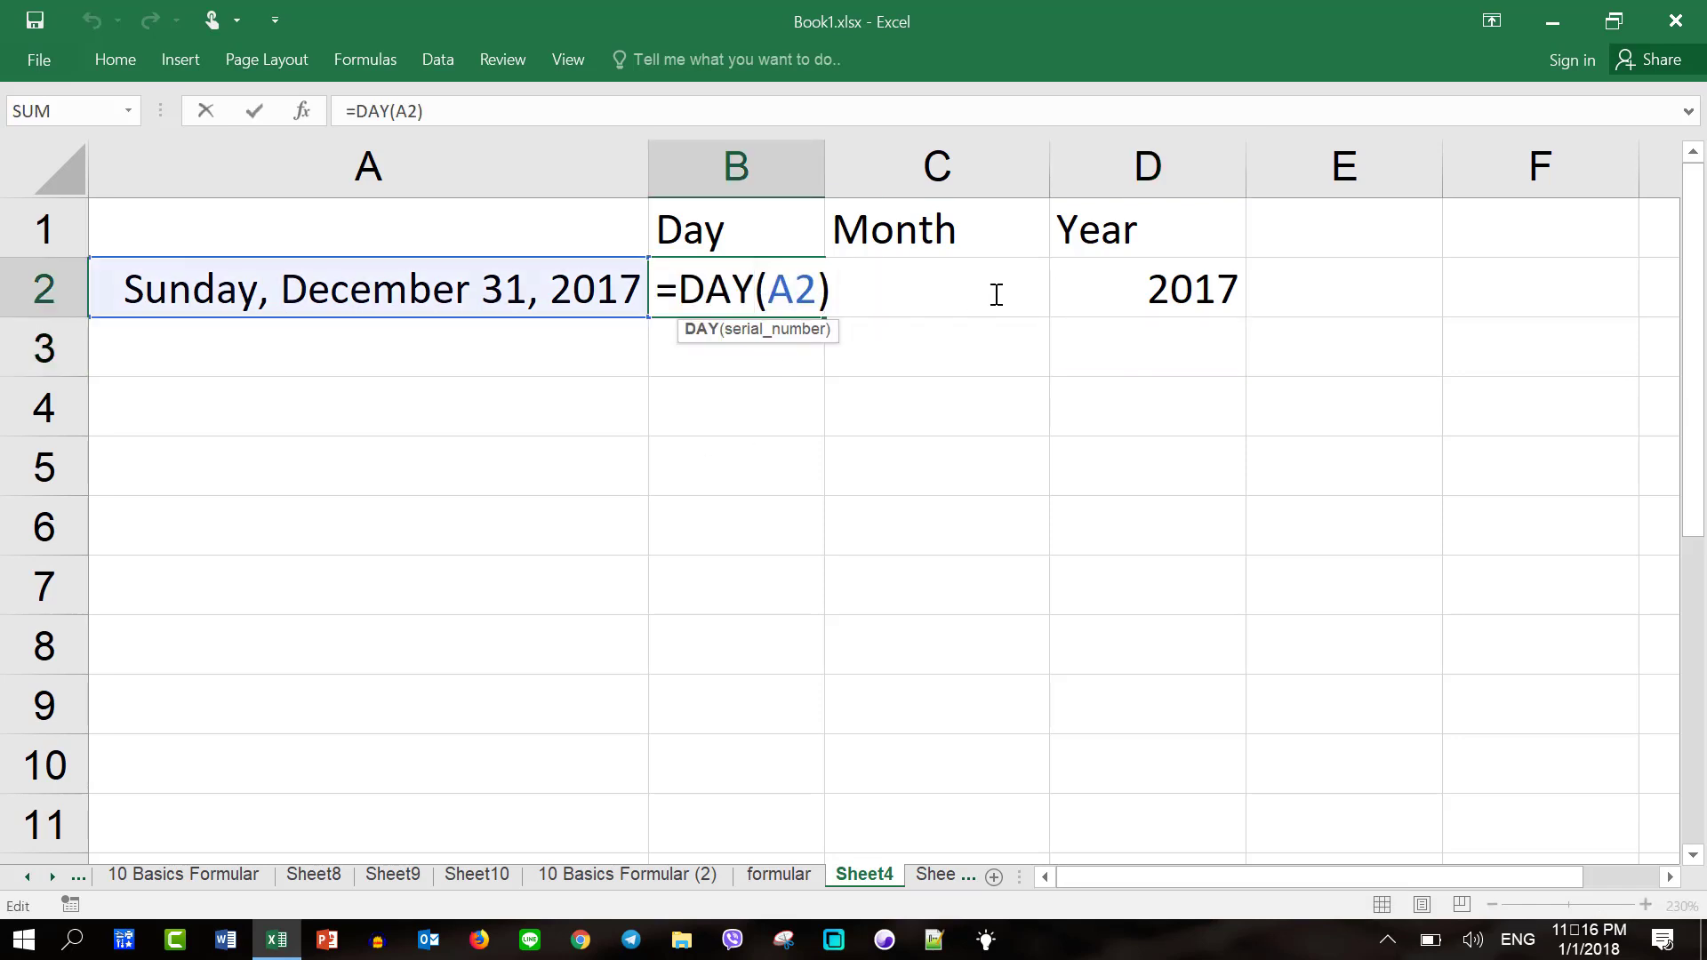
key("Escape")
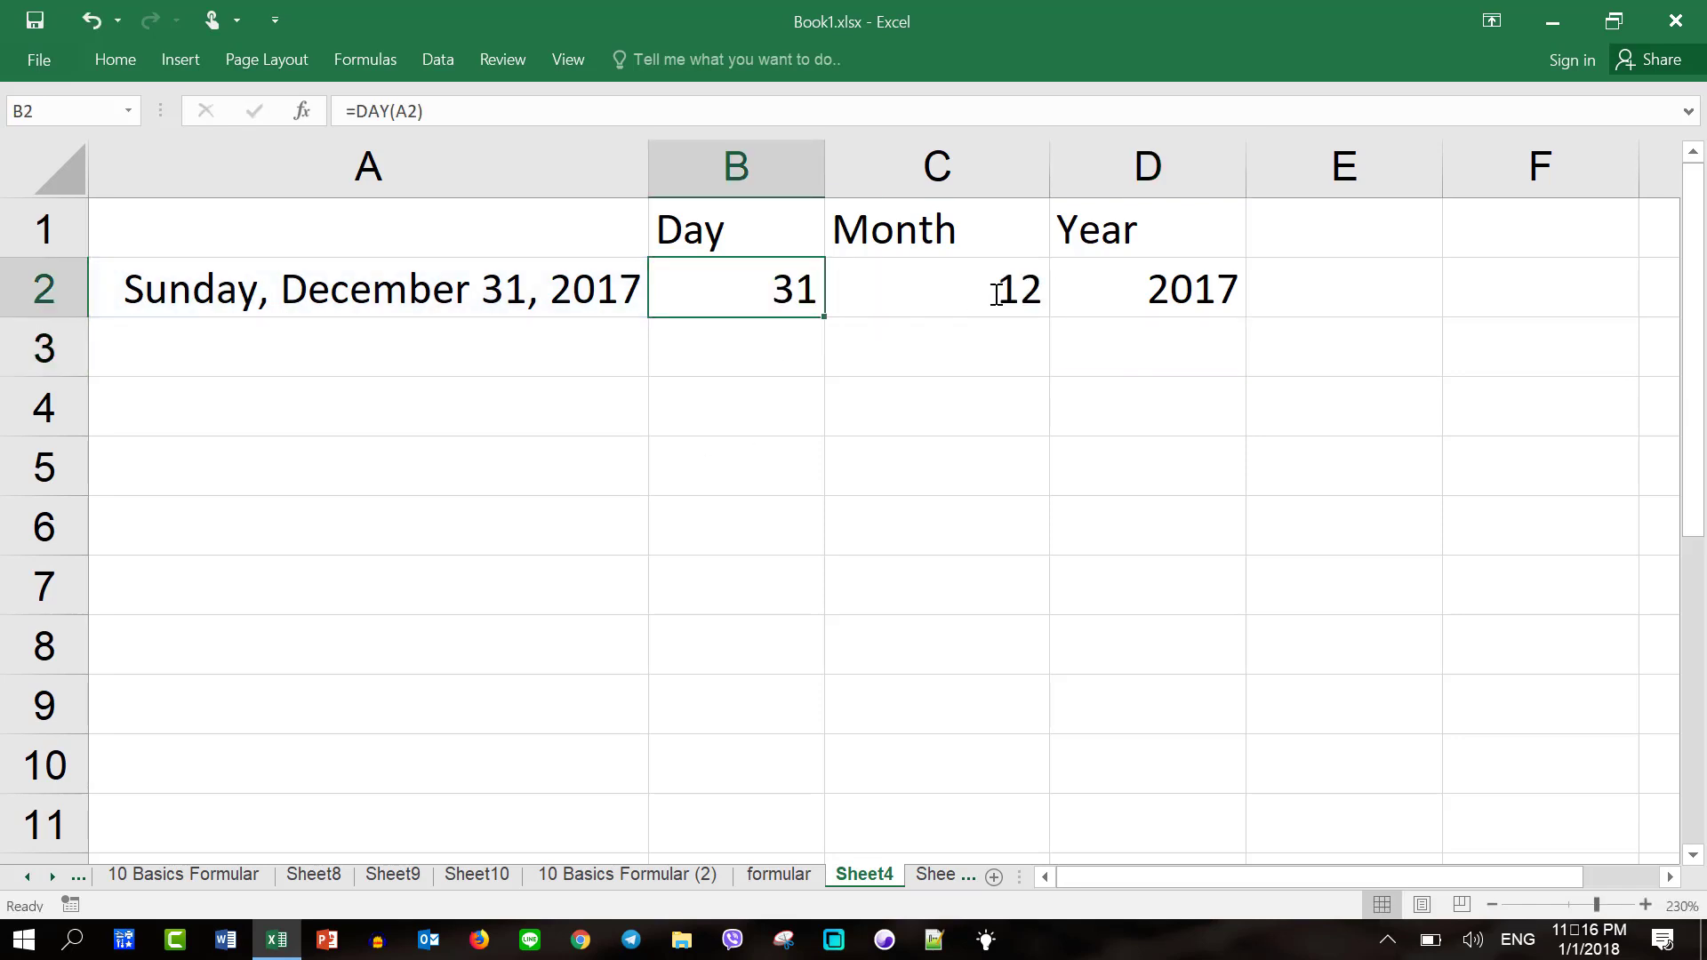
left_click(996, 295)
double_click(997, 296)
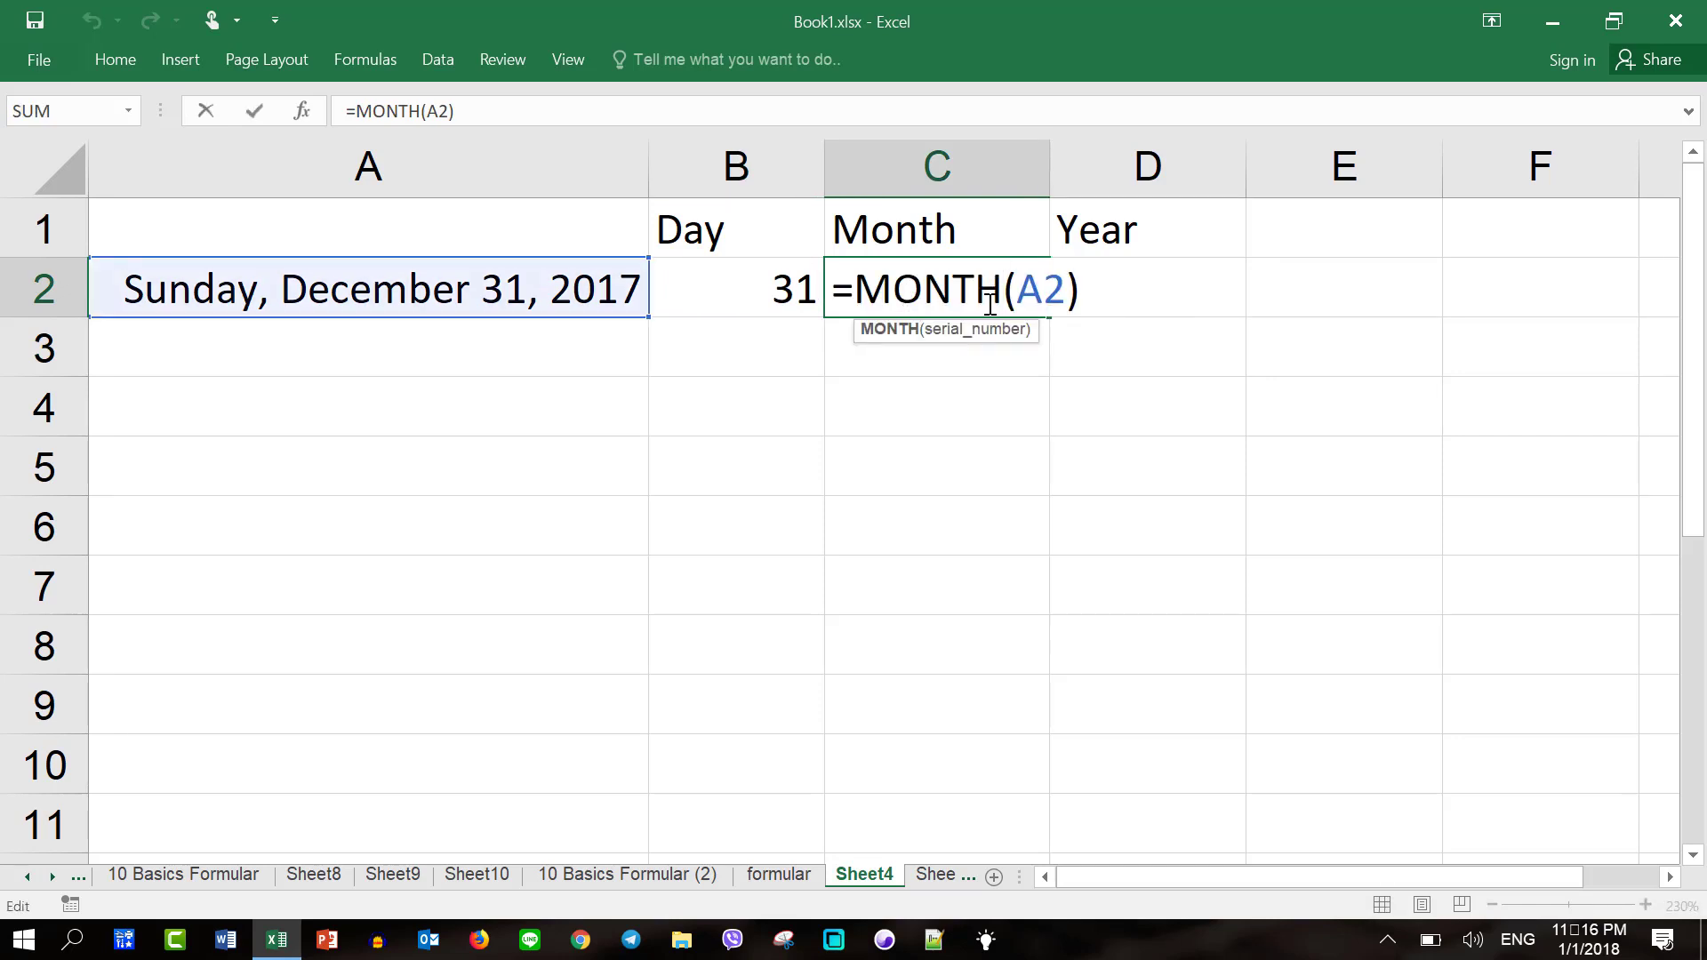
key("Escape")
double_click(1127, 290)
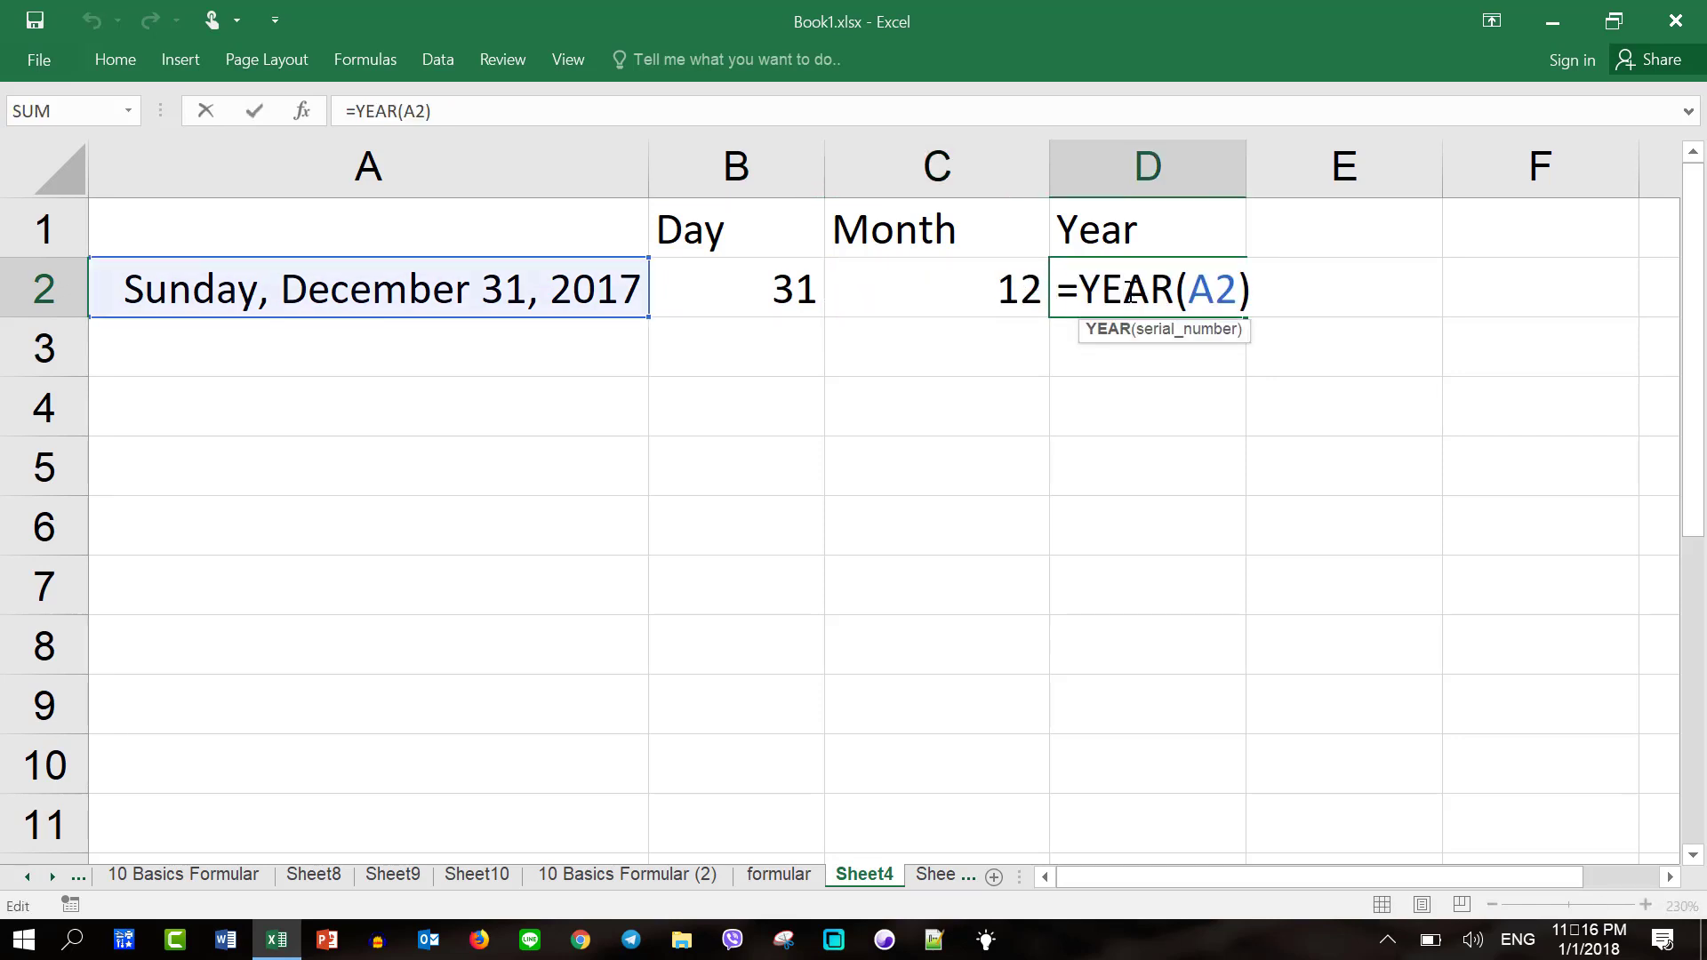
key("Return")
left_click(587, 289)
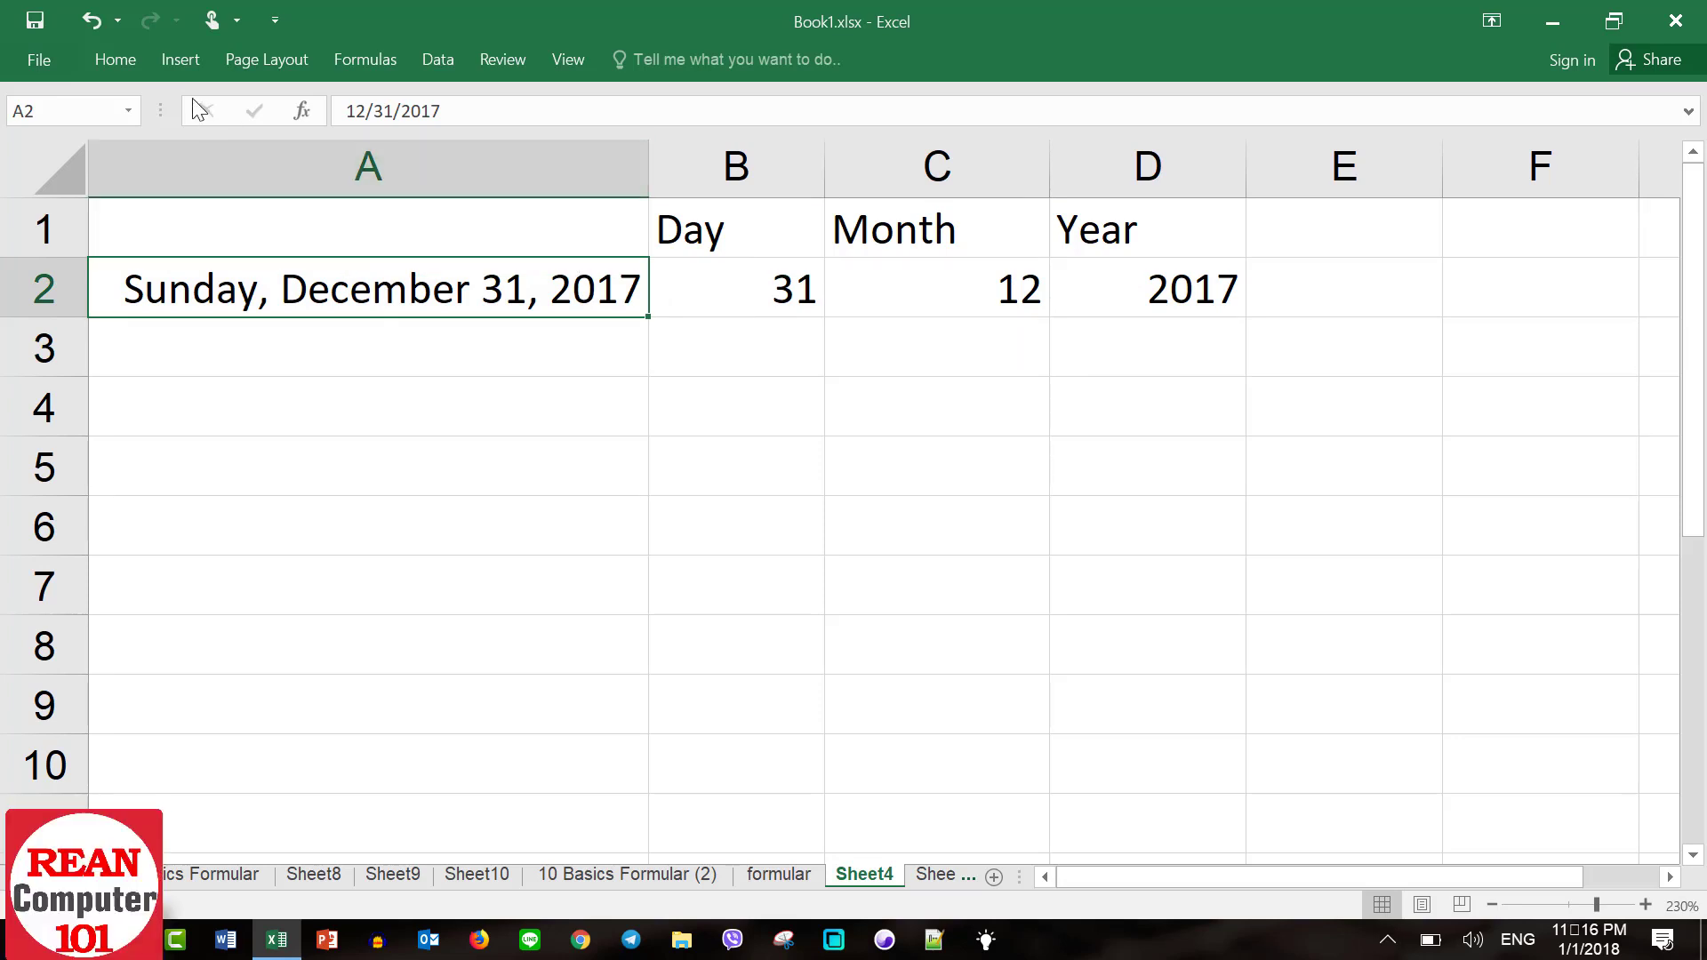
Step: Apply the 14-Mar-12 date type to A2, showing 31-Dec-17, then narrow column A to fit
left_click(115, 59)
left_click(915, 181)
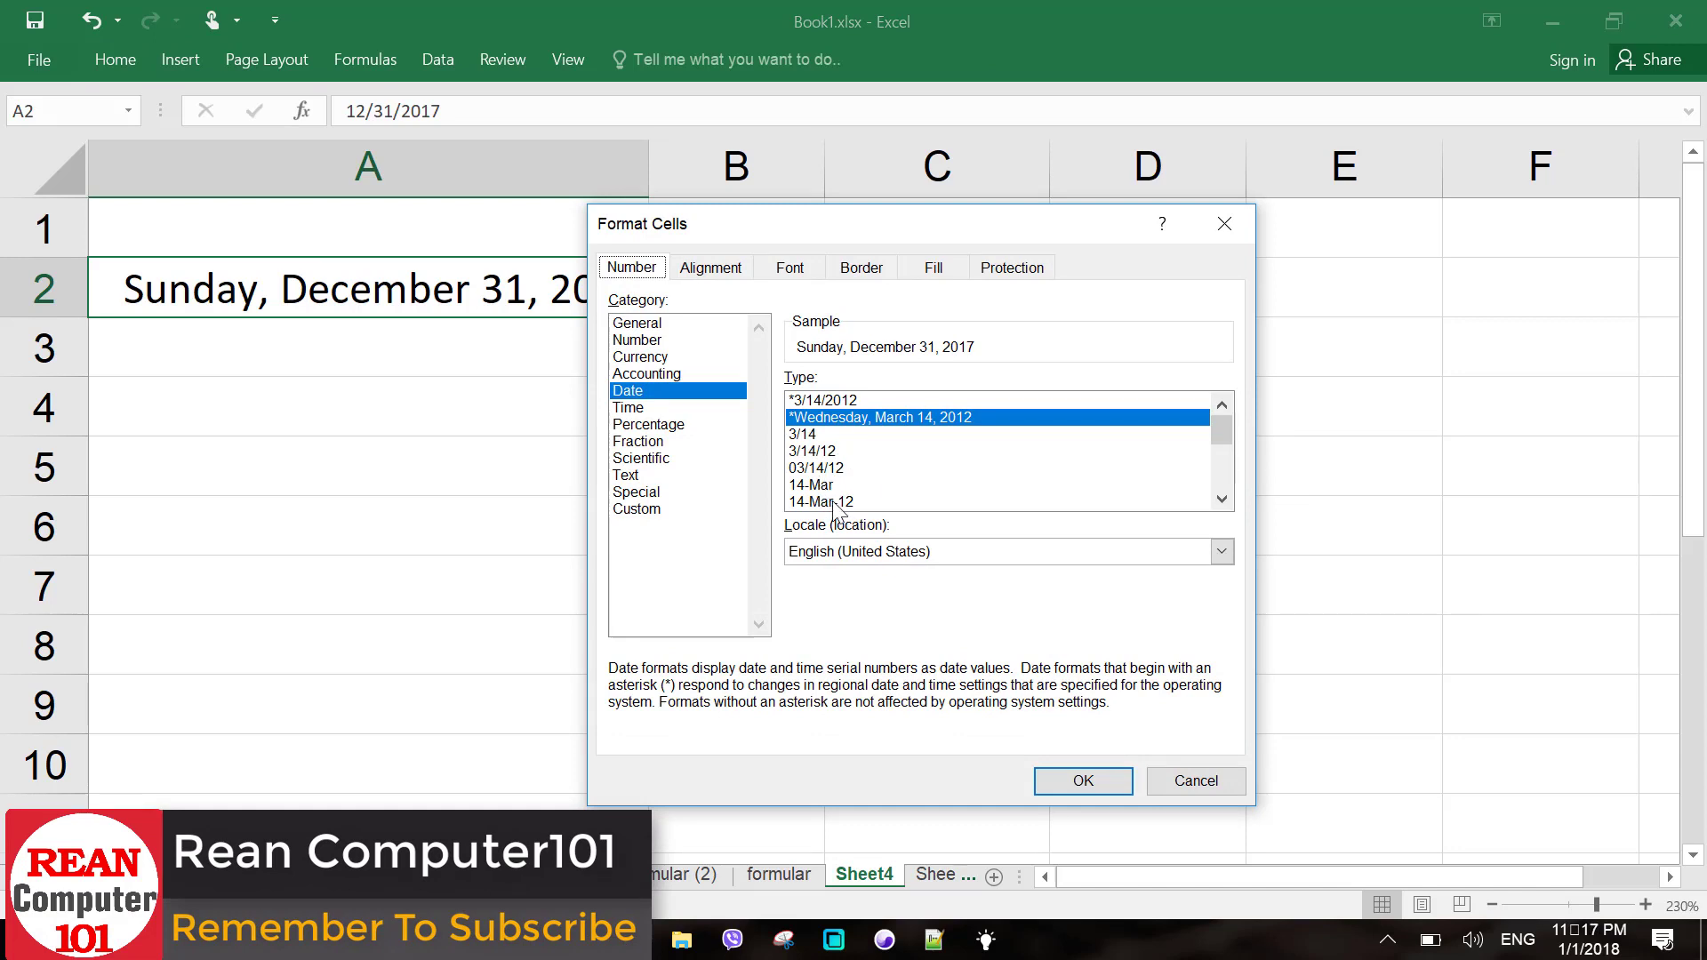
left_click(880, 501)
scroll(930, 489, "down", 1)
scroll(931, 491, "down", 1)
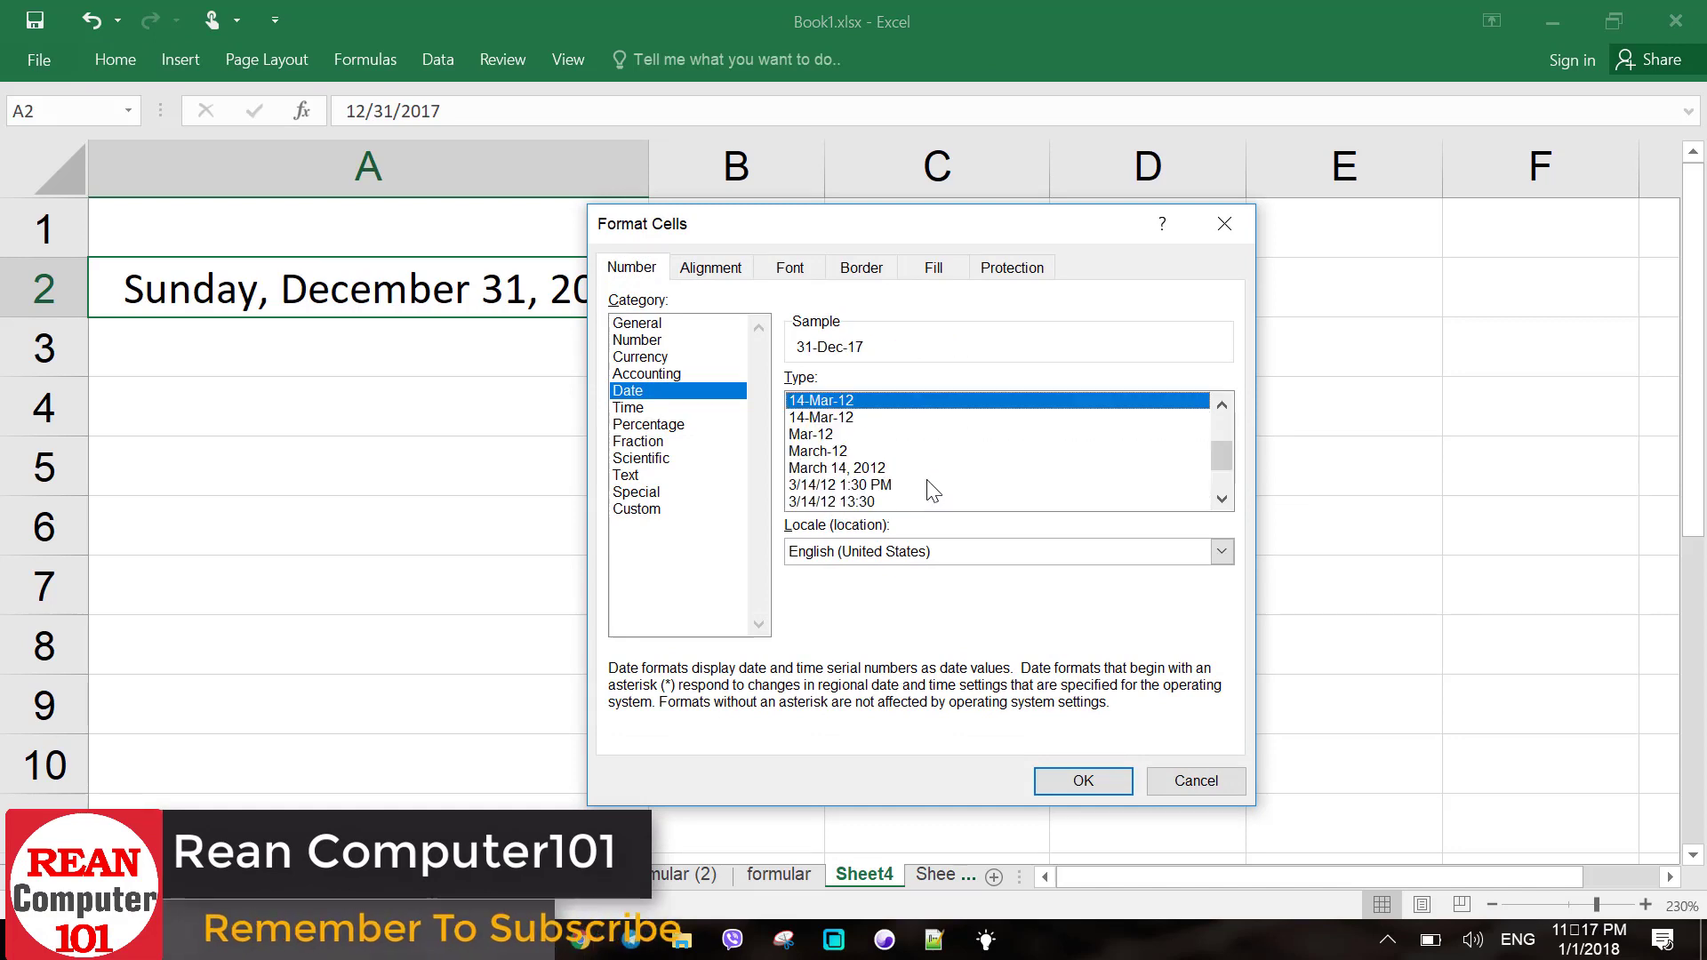
left_click(1083, 780)
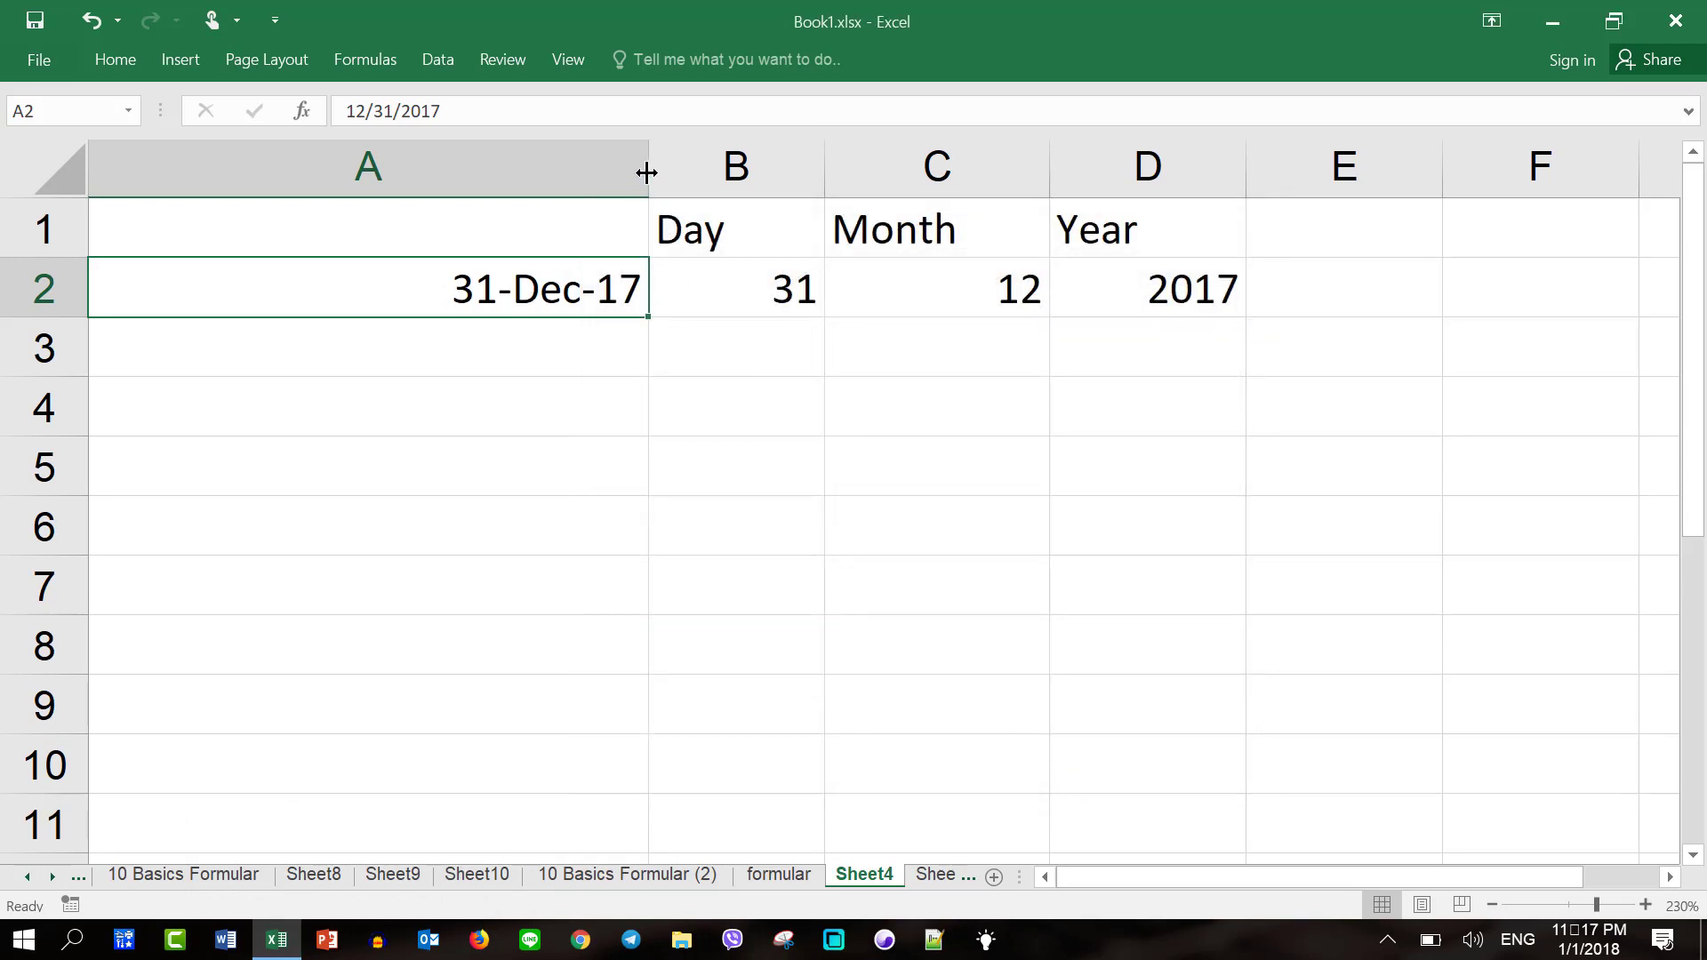
left_click_drag(648, 165, 436, 167)
Step: Edit A2's date from 12/31/2017 to 12/25/2017 so B2 returns day 25
left_click(564, 286)
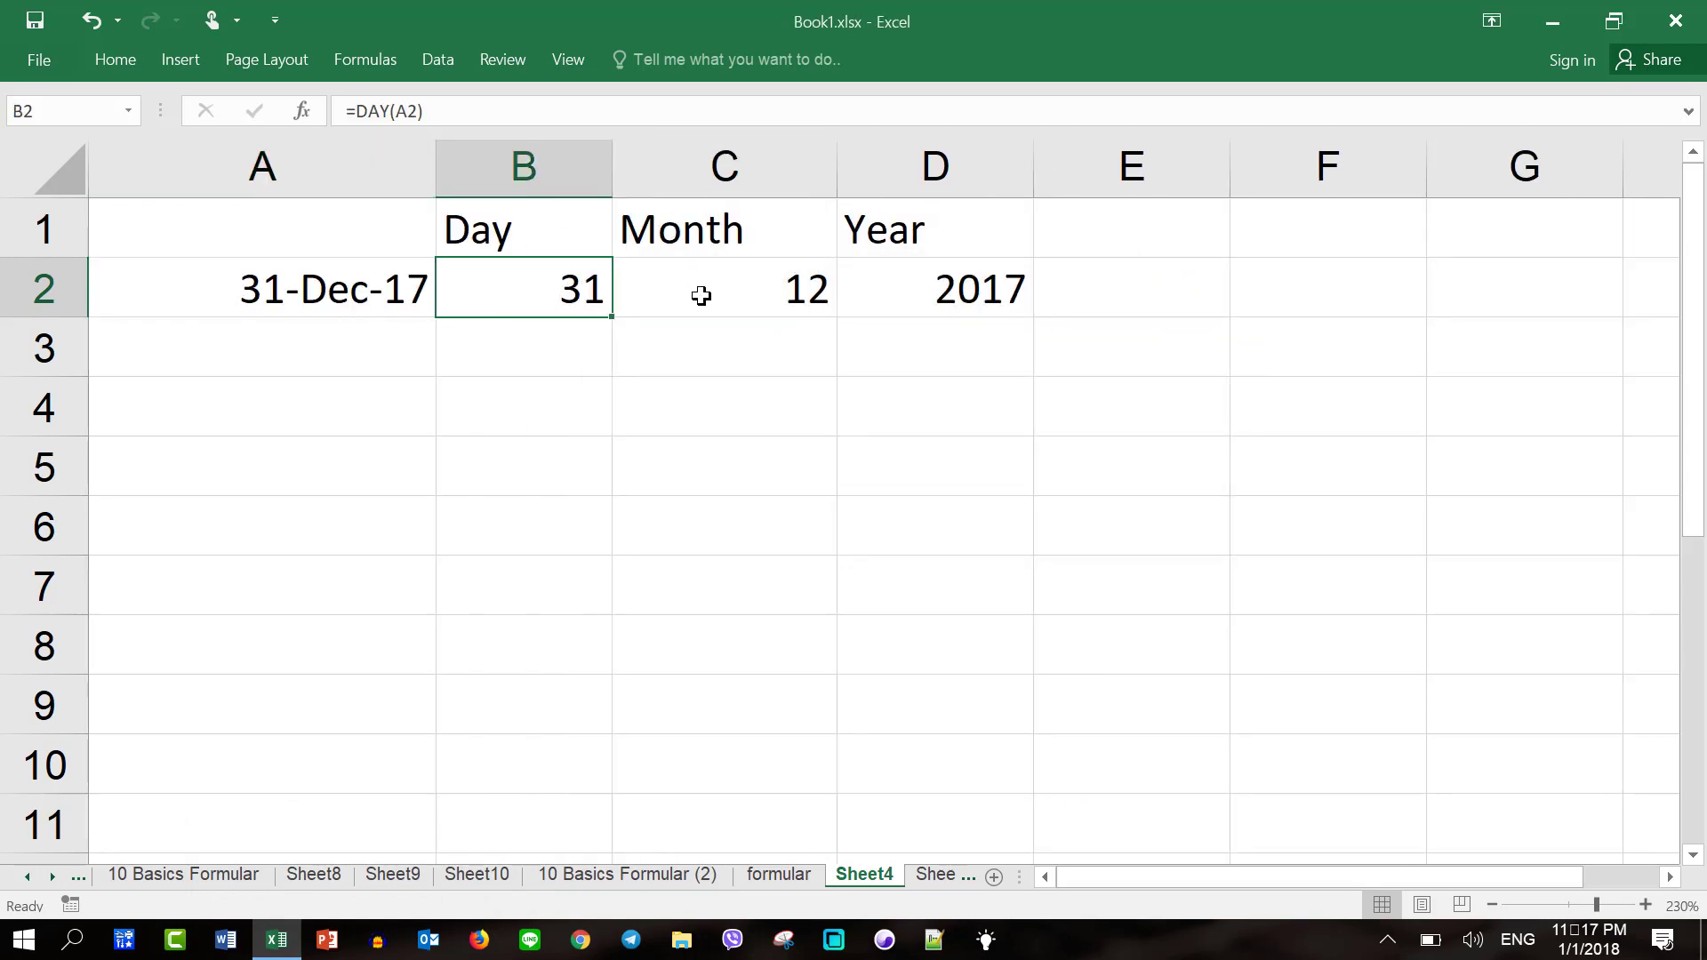
left_click(1022, 286)
double_click(331, 298)
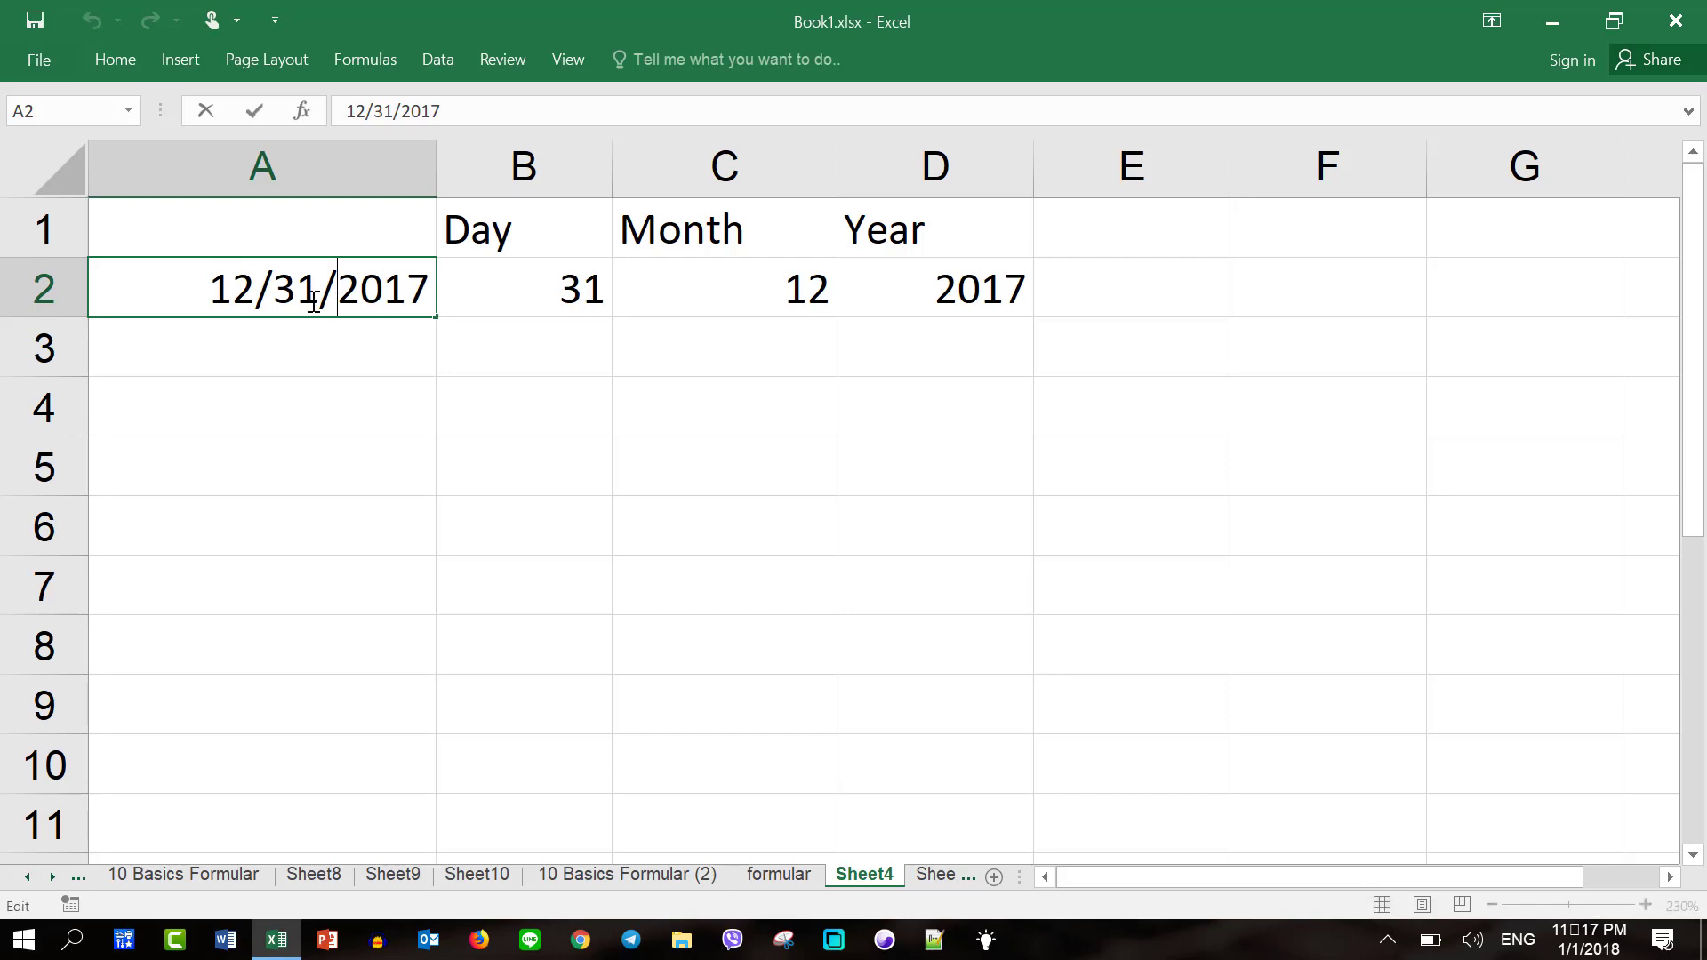
left_click(235, 289)
left_click(254, 290)
key("BackSpace")
key("BackSpace")
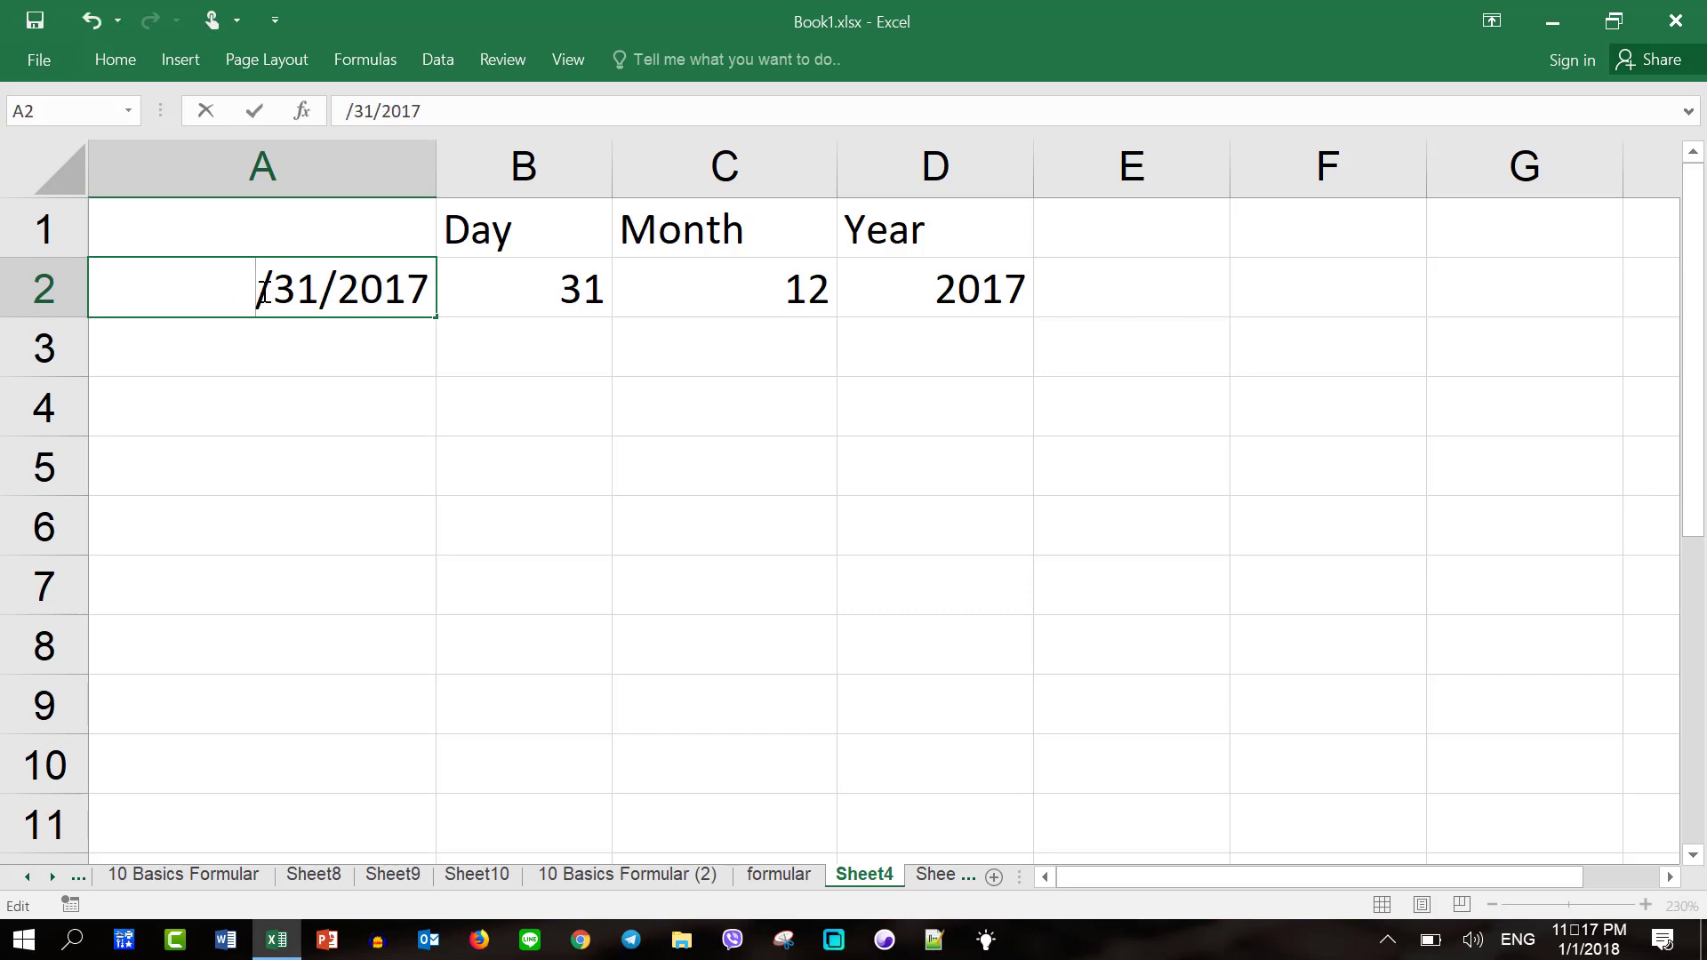
type("1")
key("BackSpace")
type("12")
key("Right")
key("Right")
key("Right")
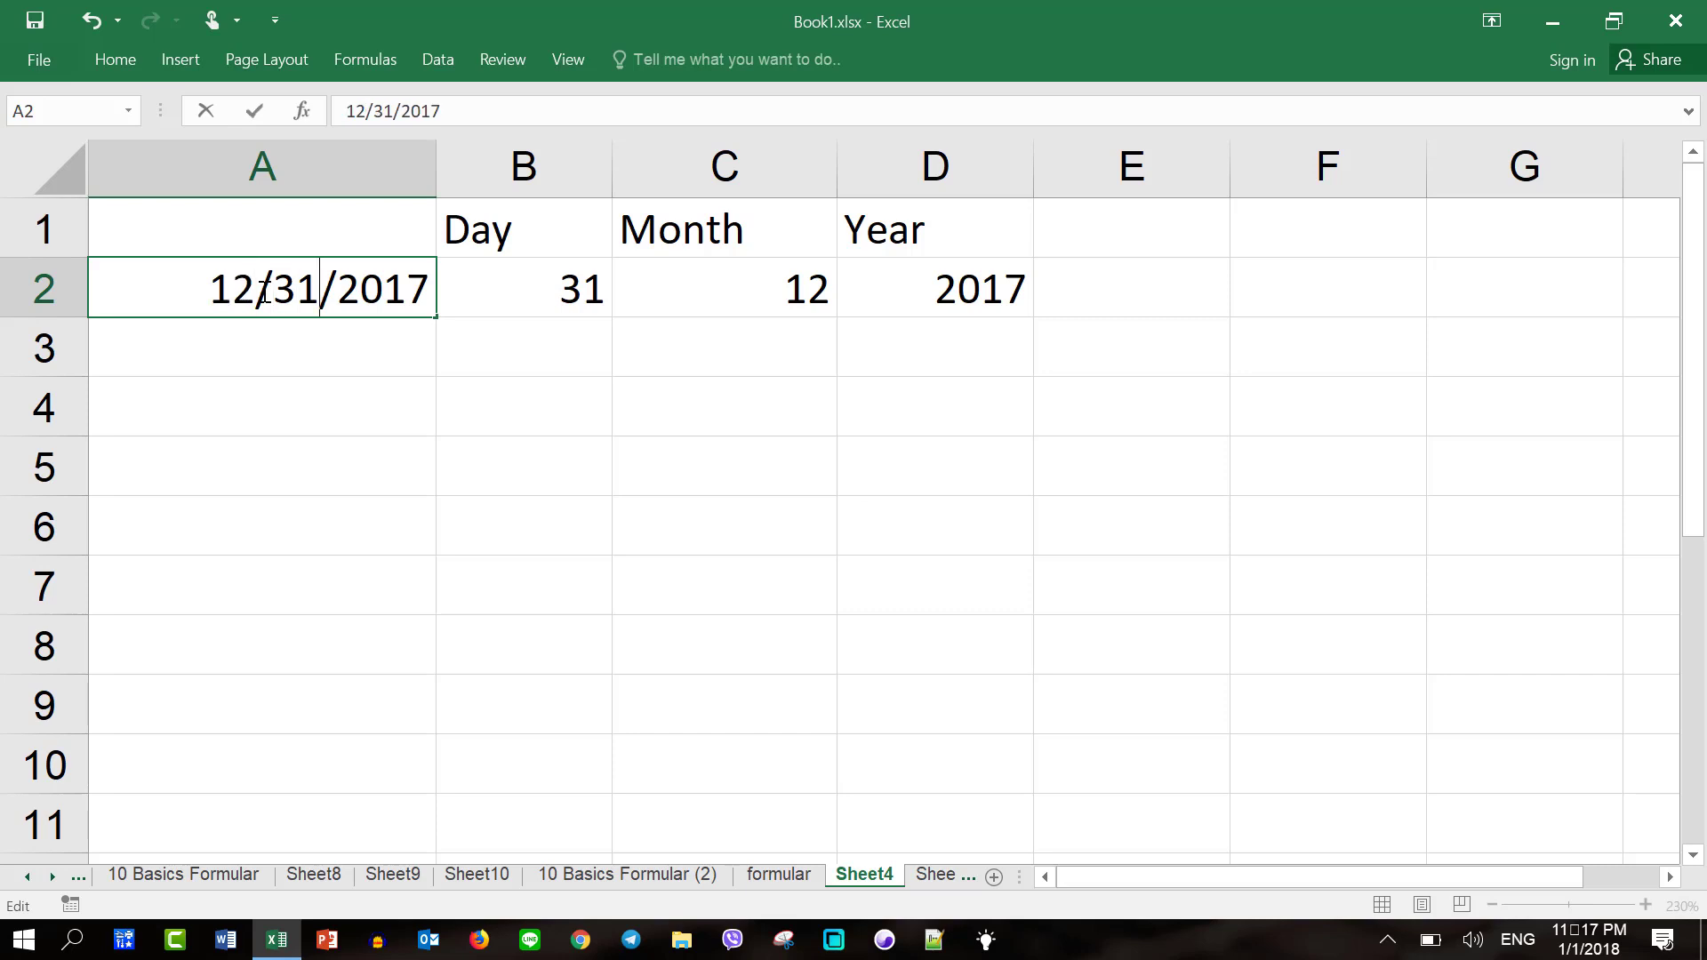
key("BackSpace")
key("BackSpace")
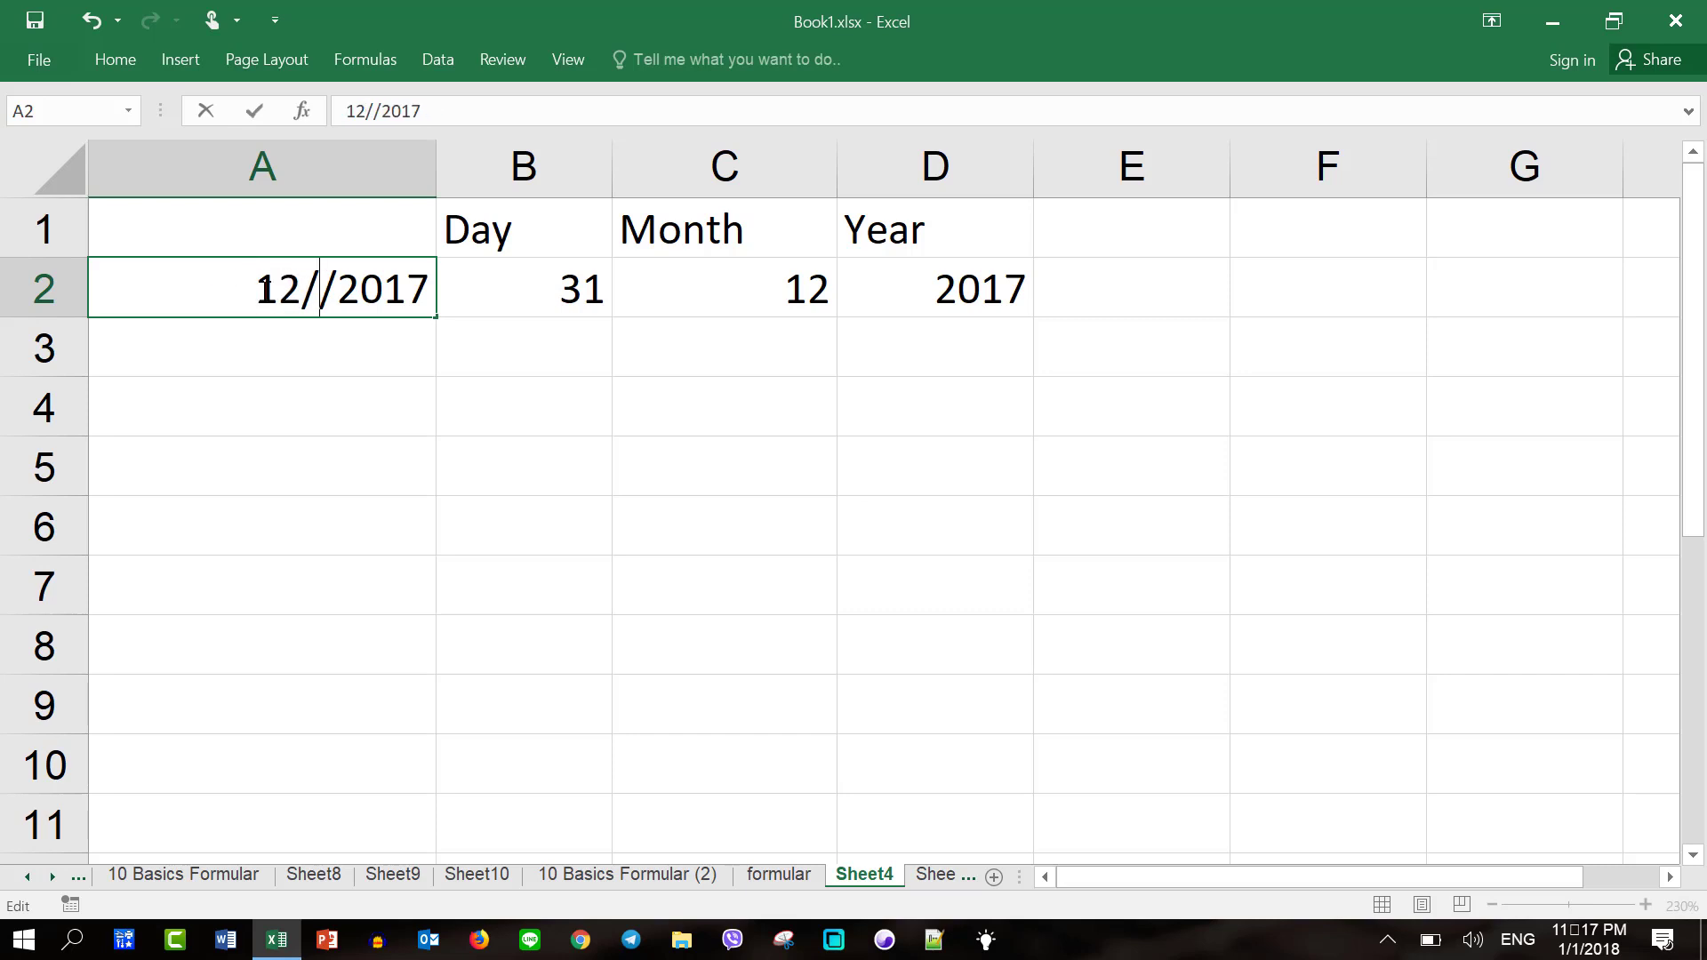
type("25")
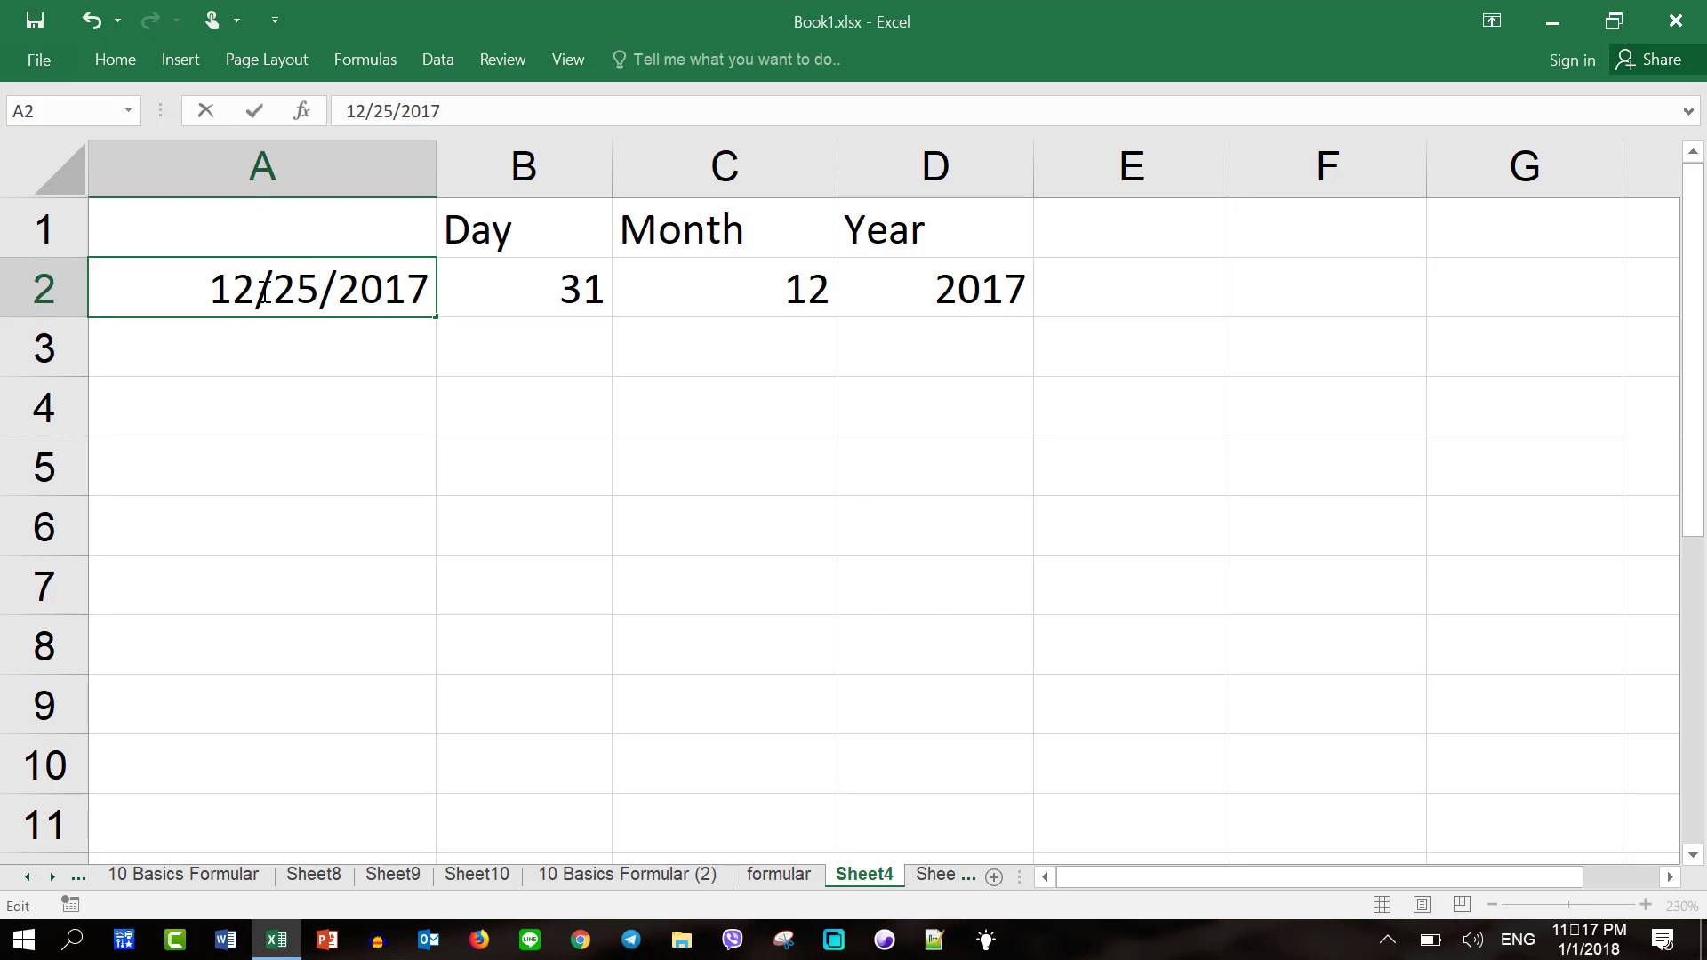
key("Return")
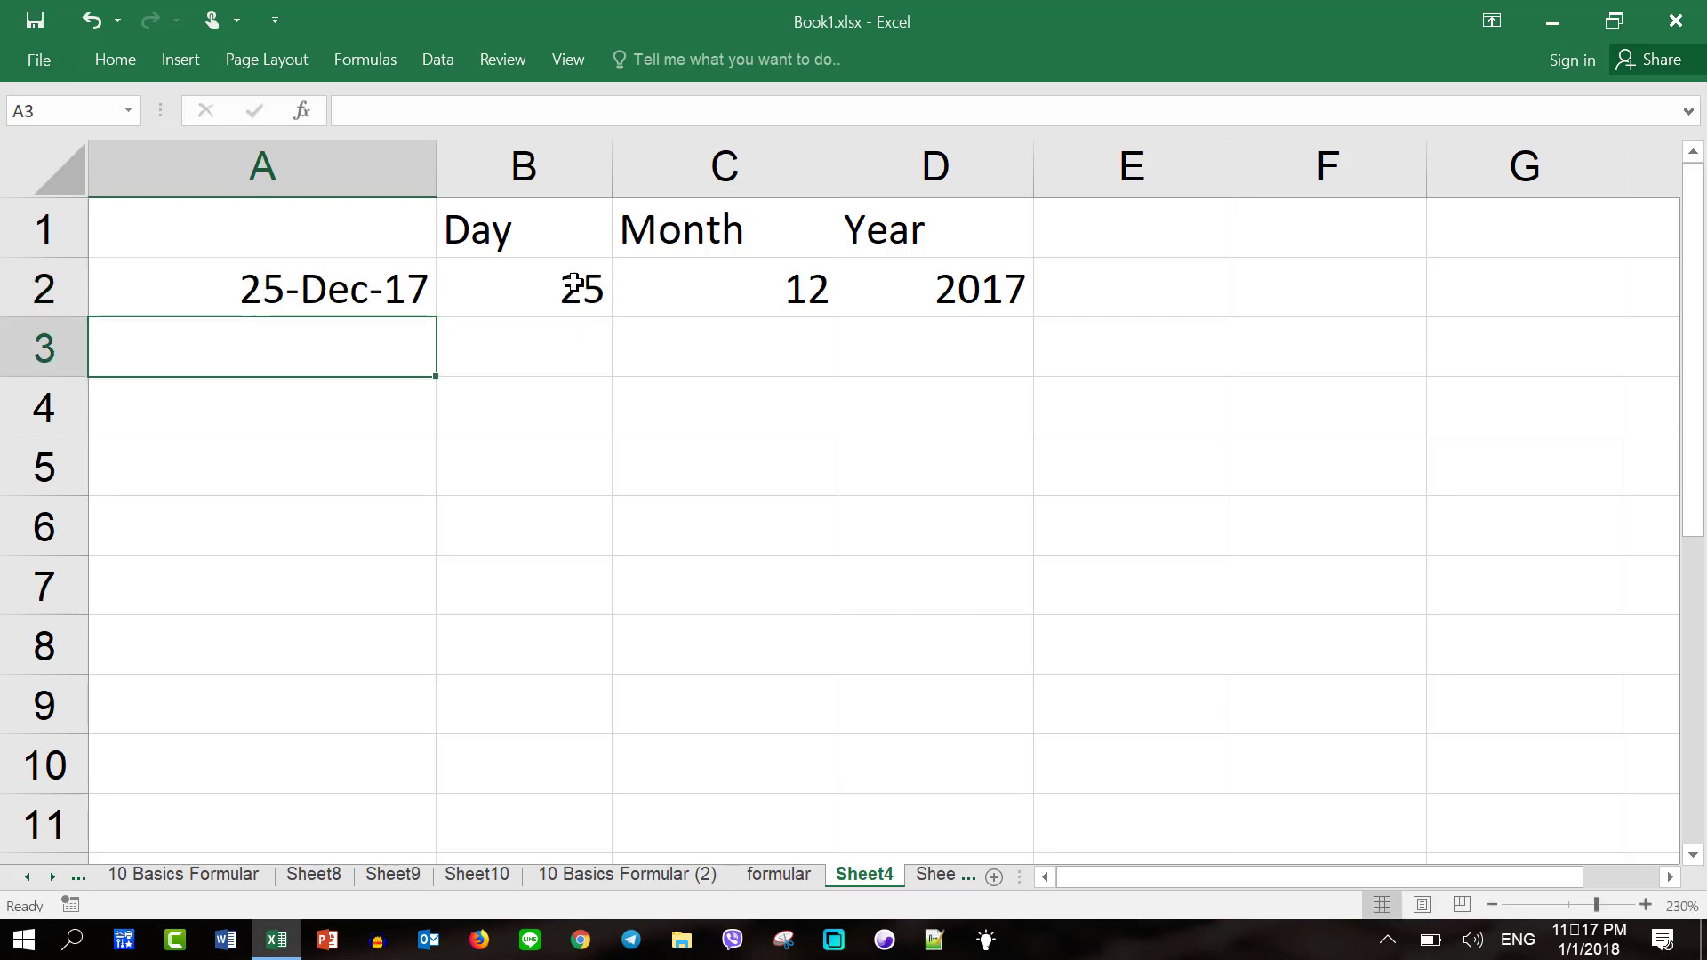
left_click(571, 285)
Step: Enter =DAY(TODAY()) in B3 to return today's day number, 1
left_click(302, 299)
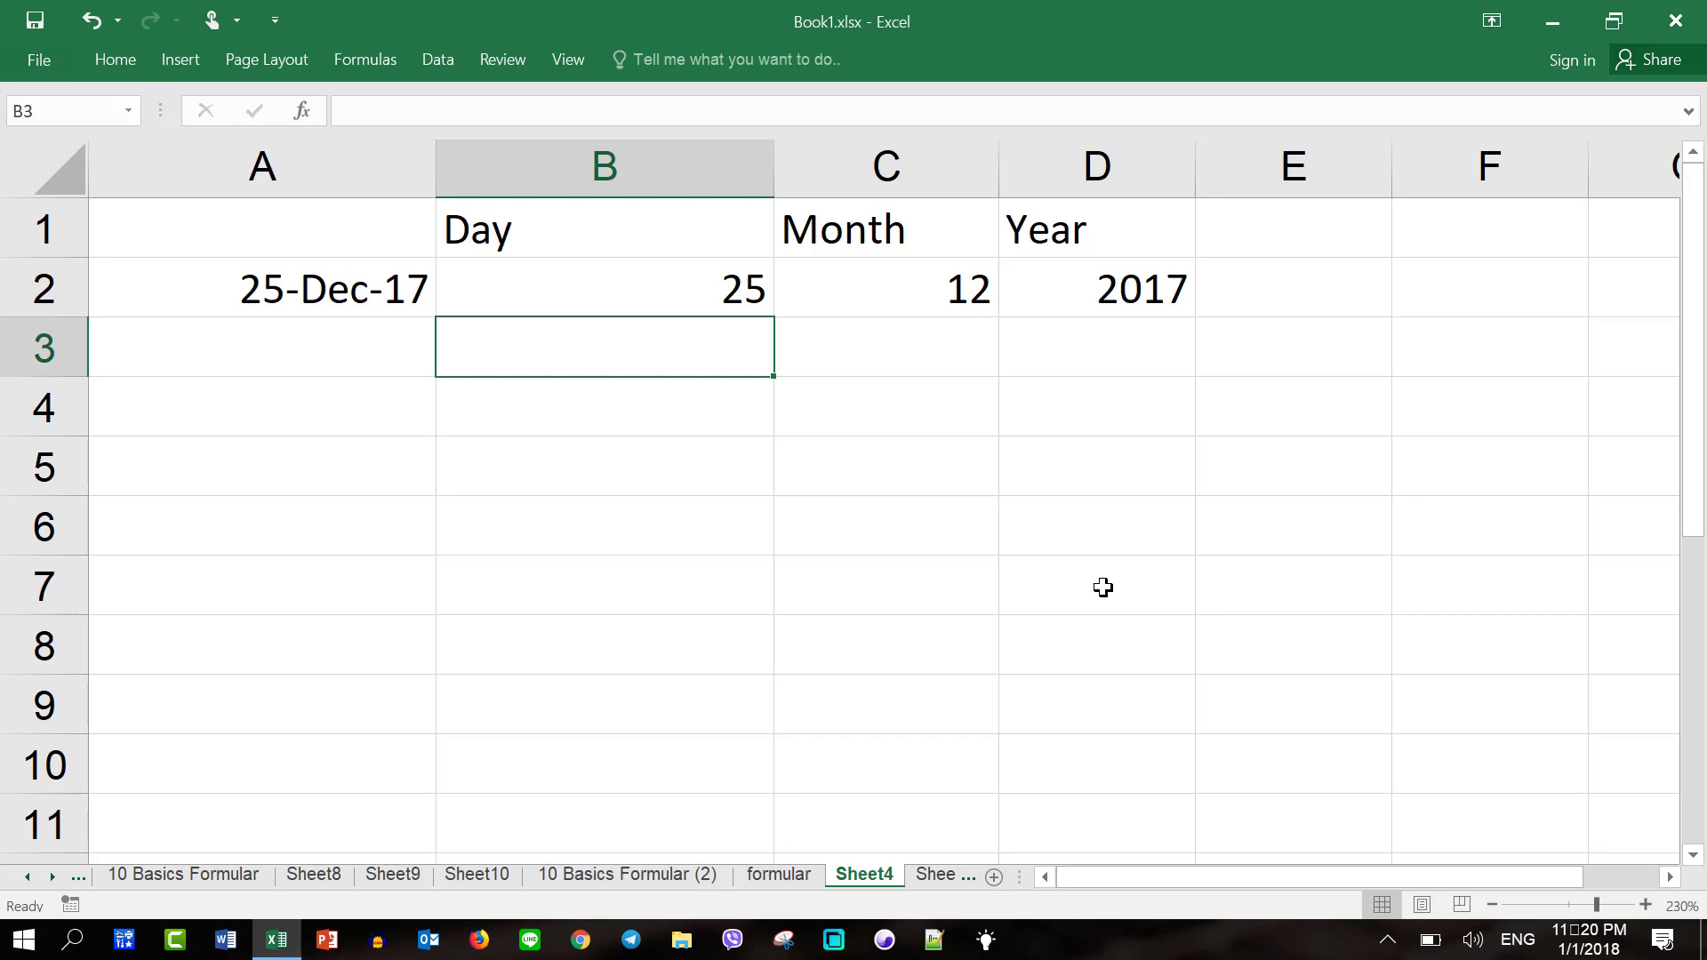
type("=")
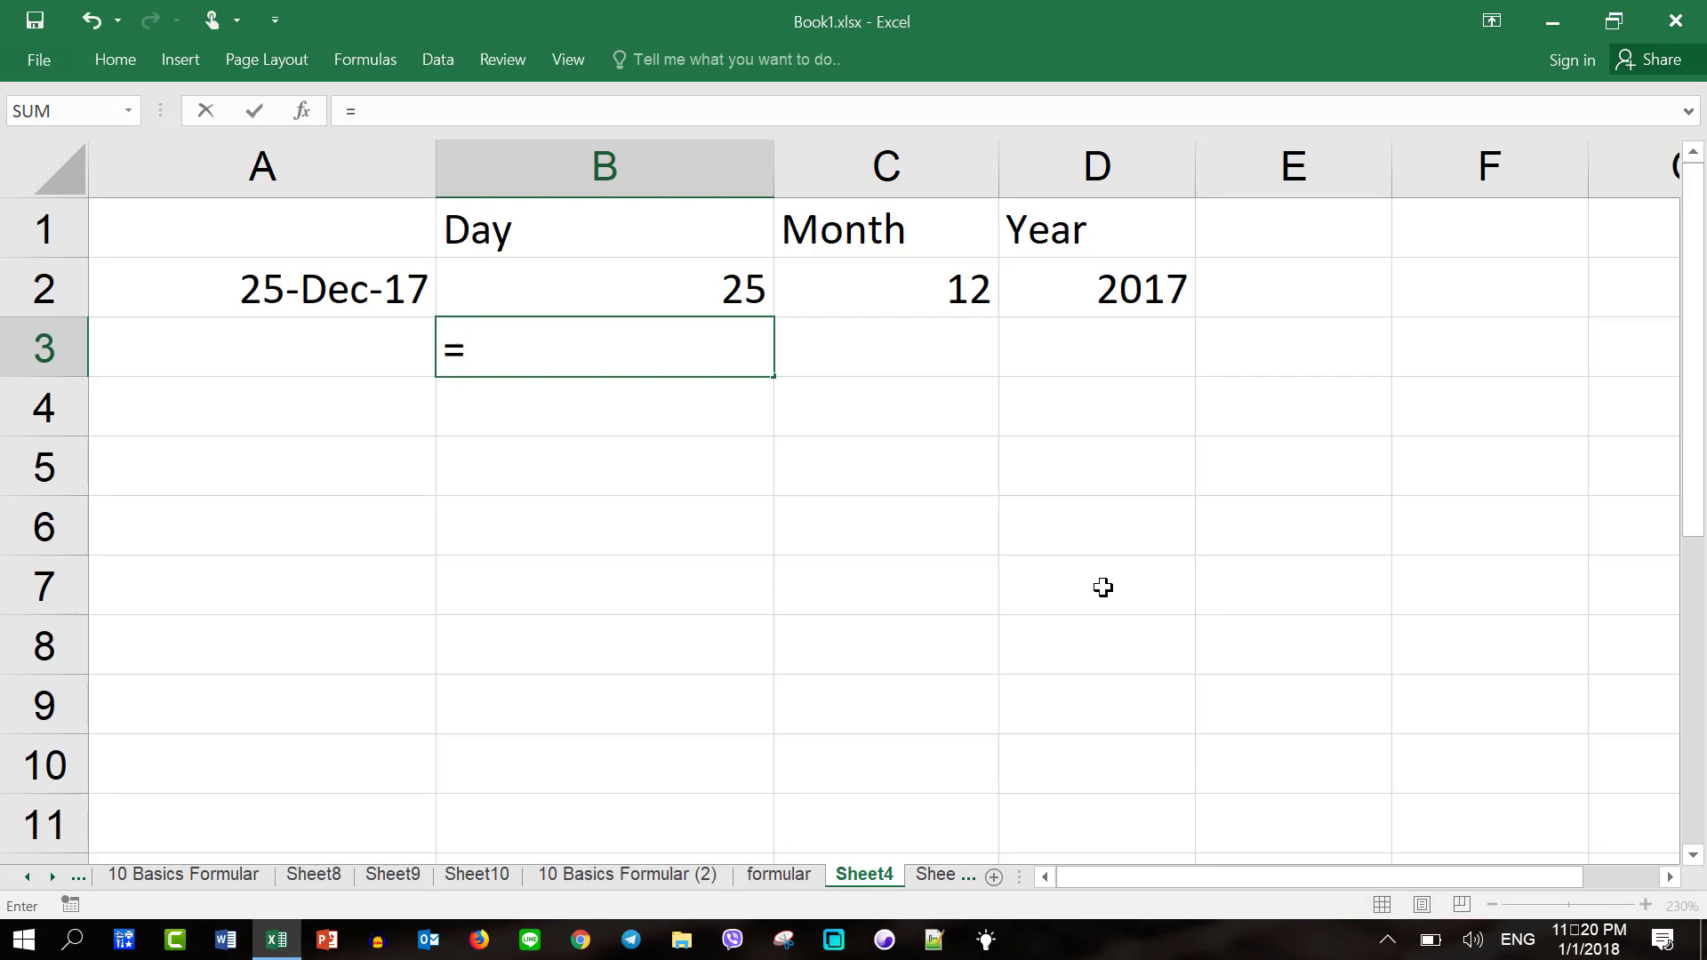
type("day")
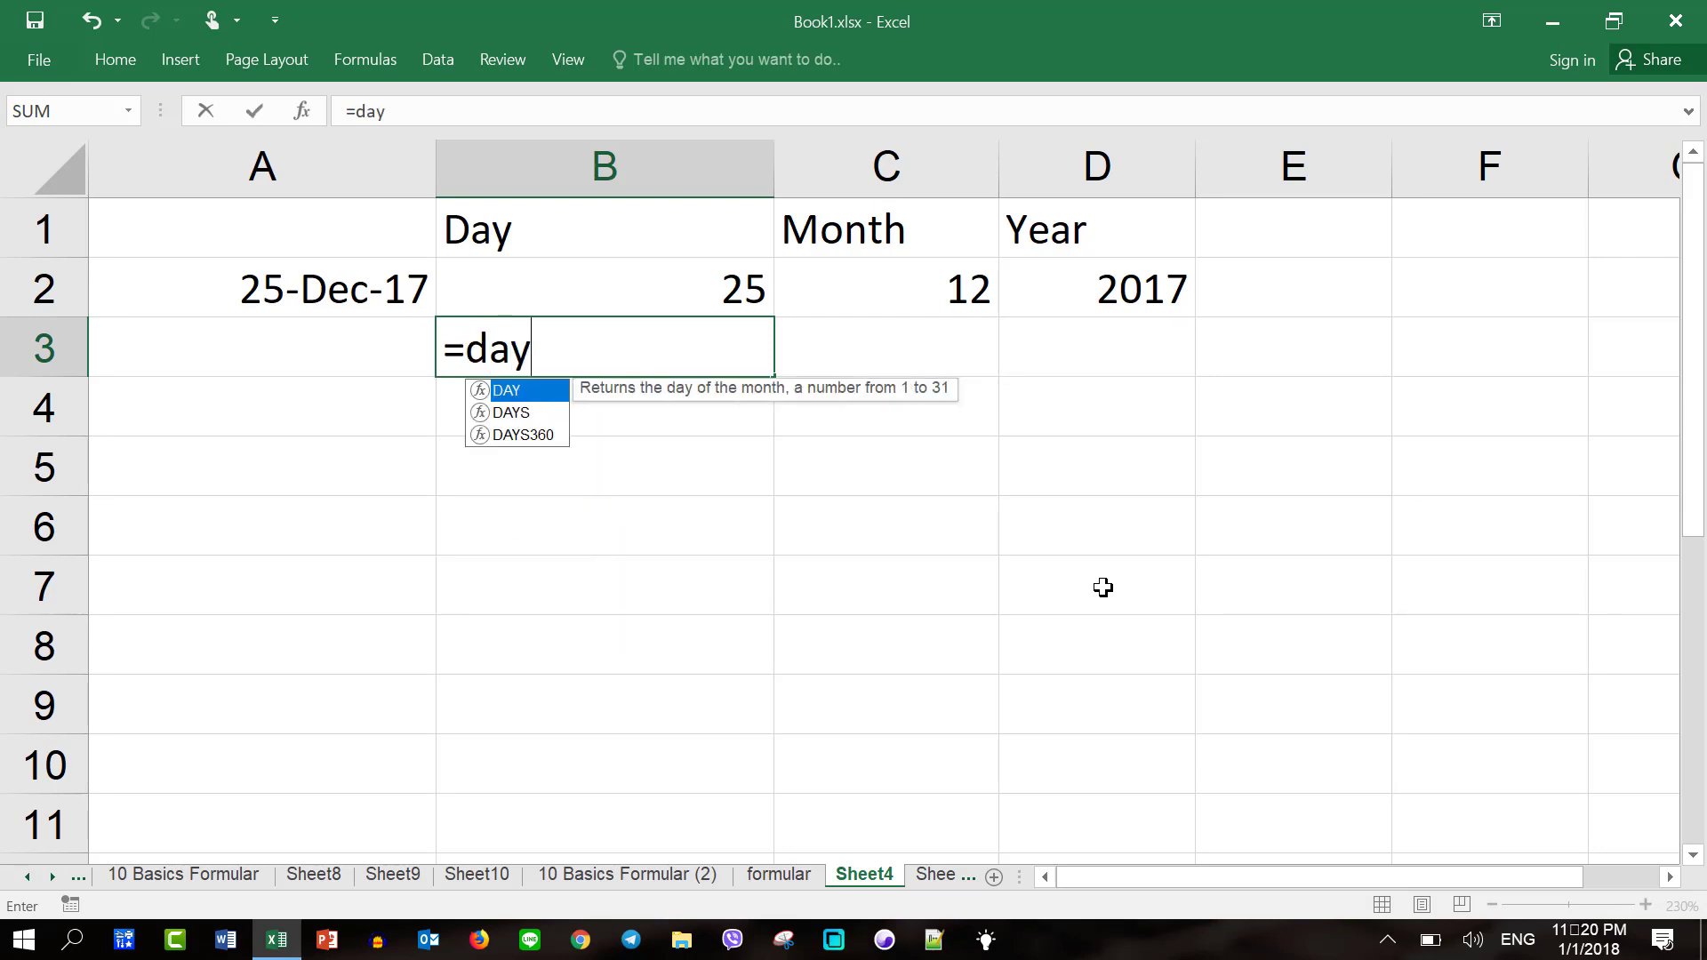
type("(toda")
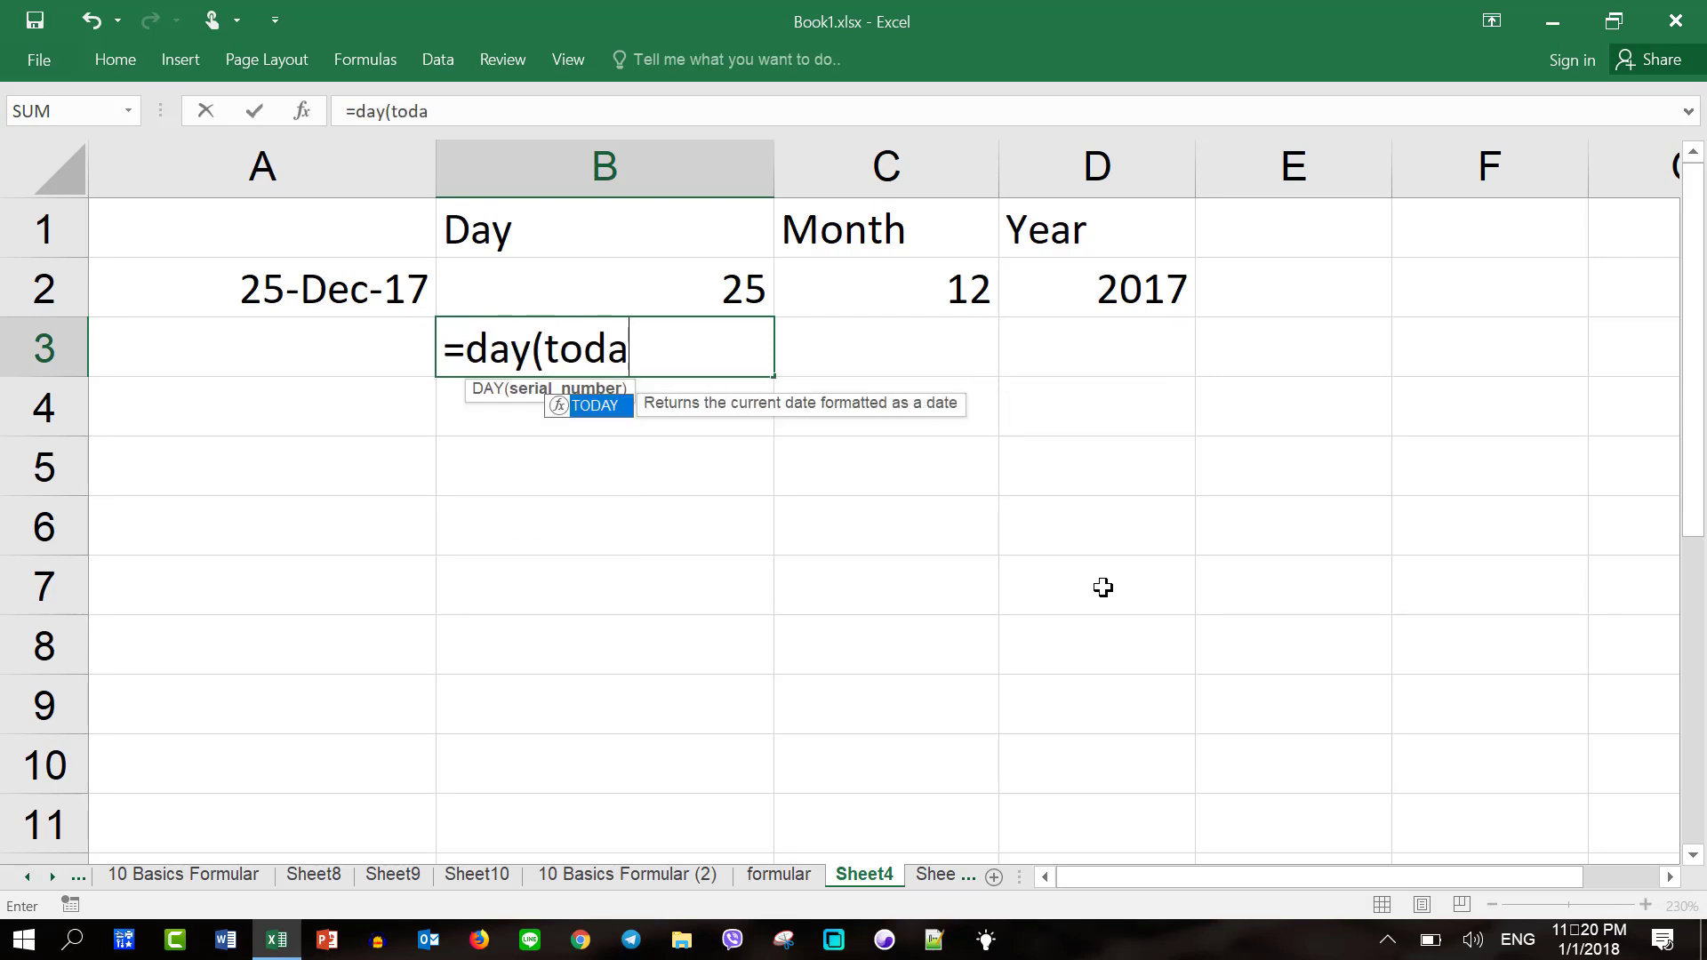
type("y()")
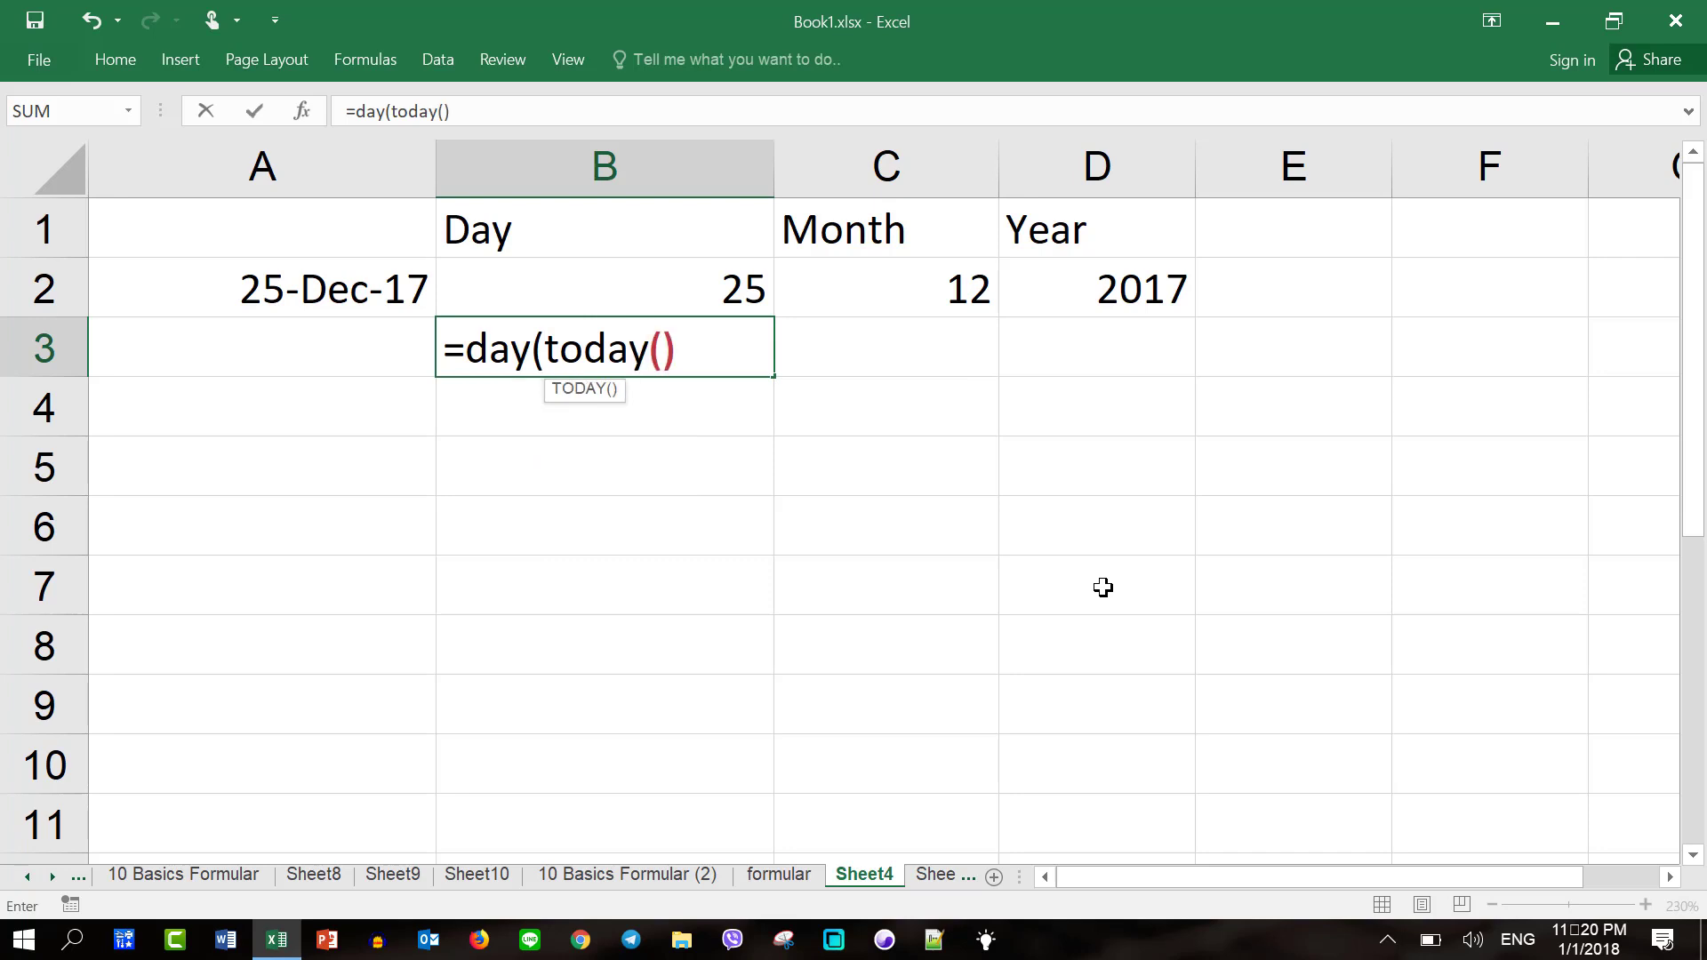
type(")")
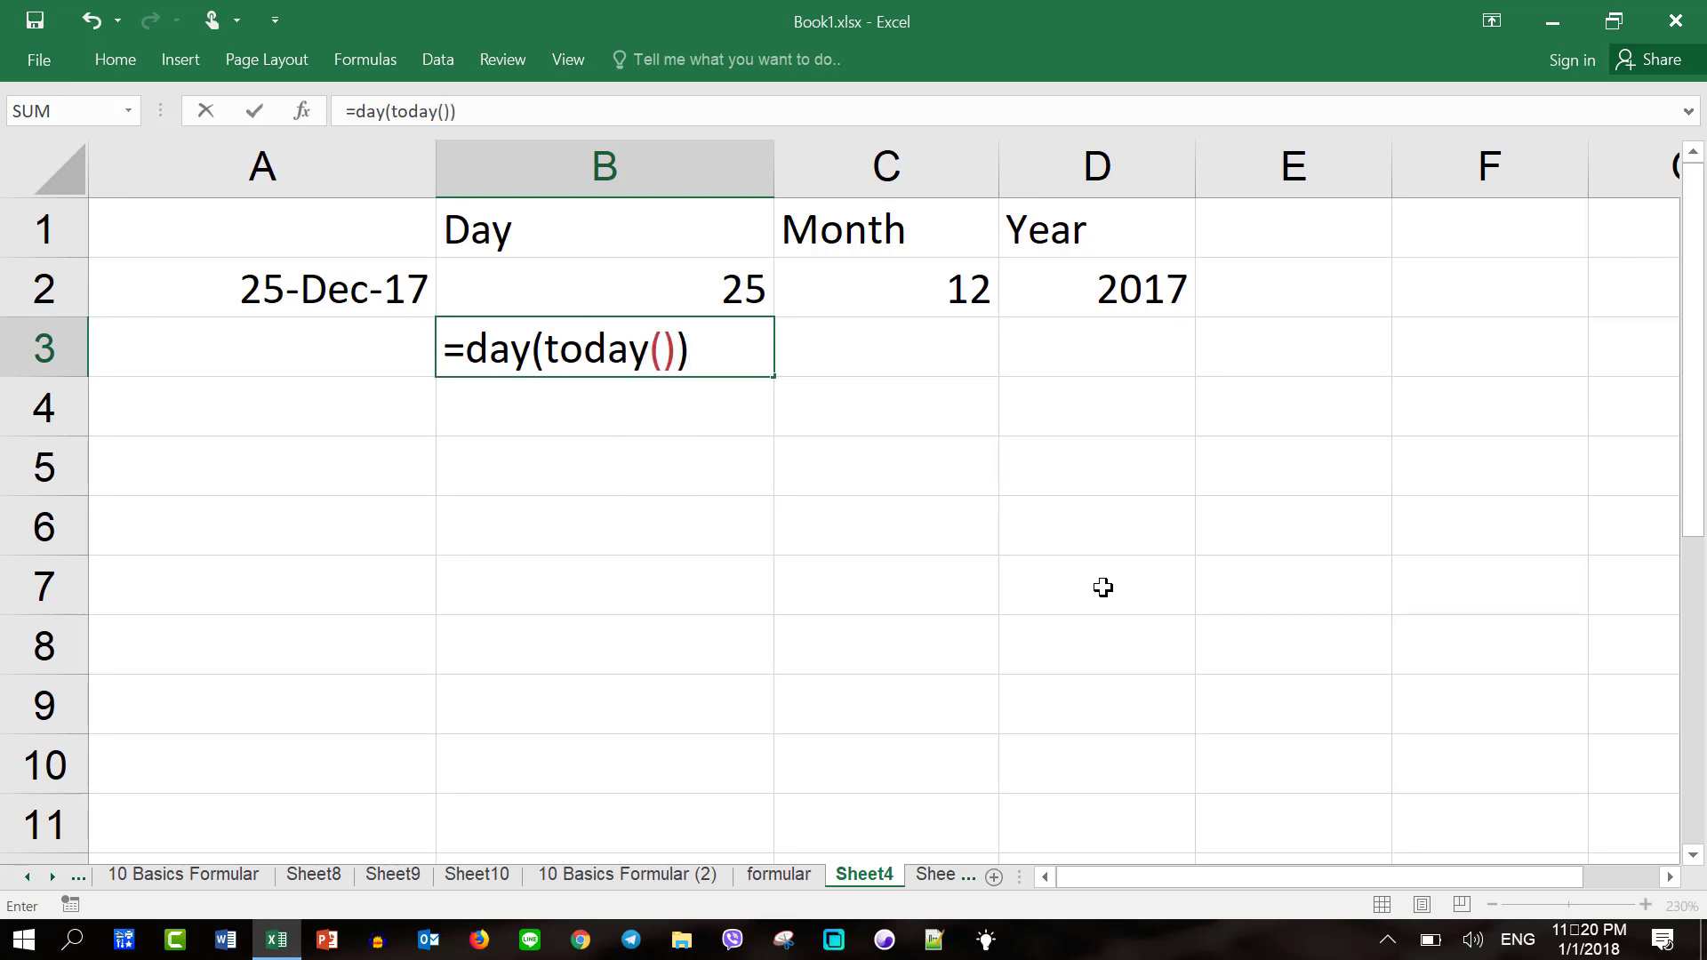
key("Return")
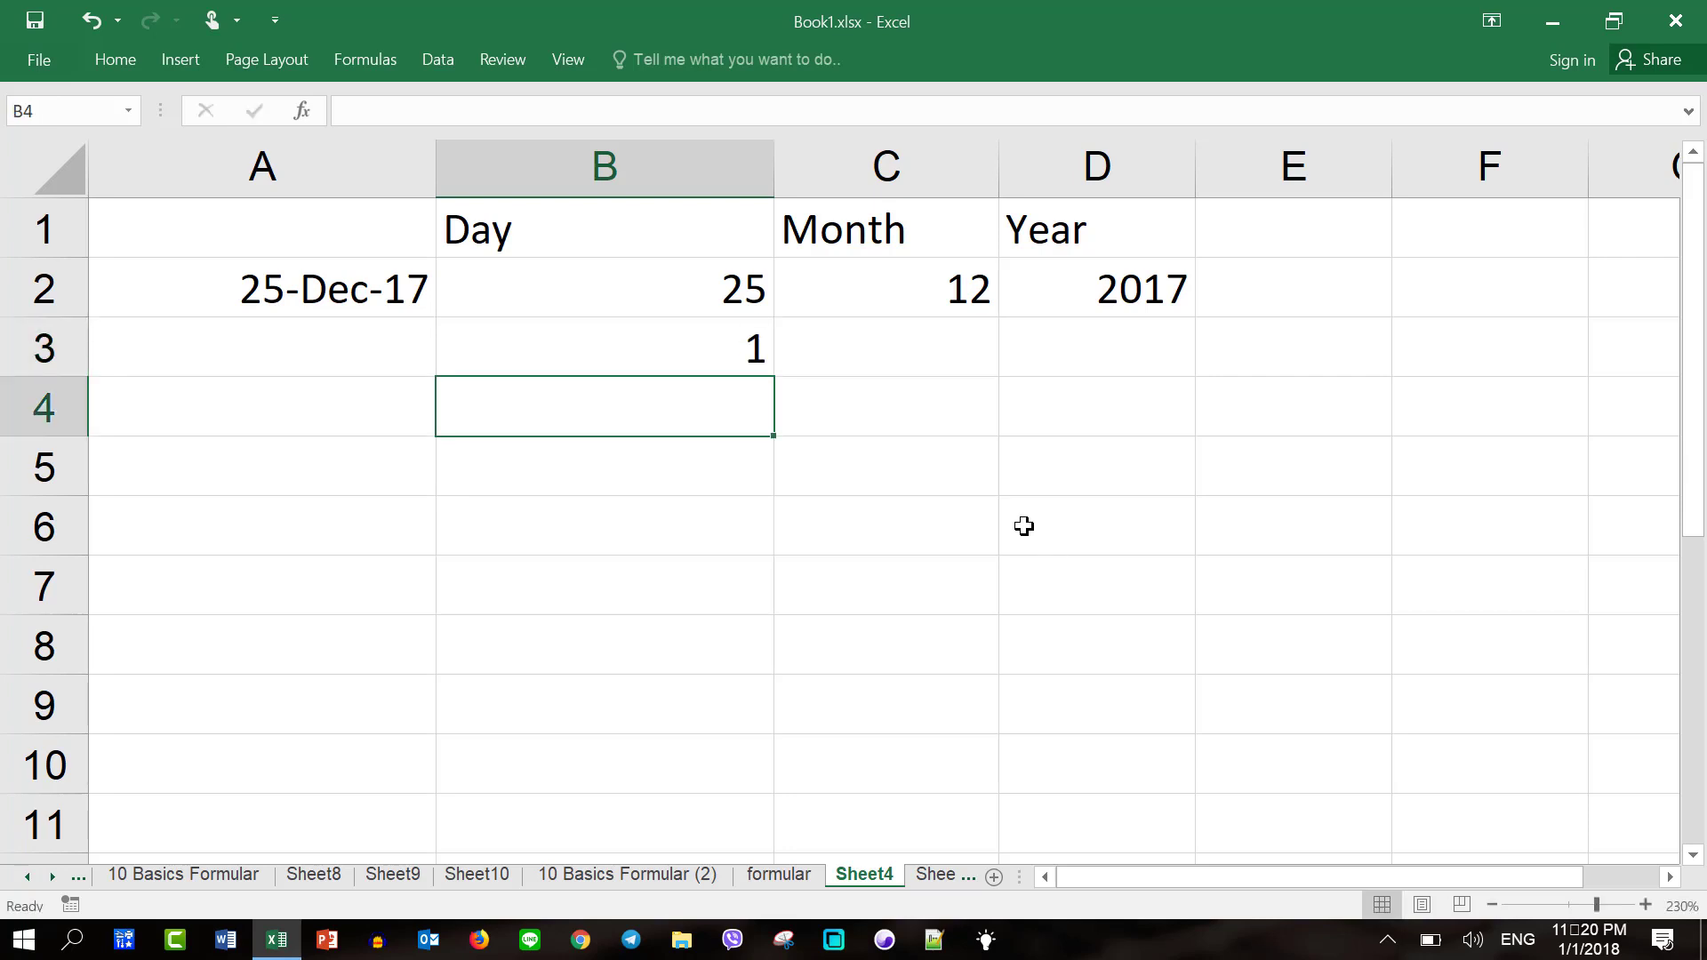
Step: Enter =MONTH(TODAY()) in C3 and =YEAR(TODAY()) in D3, returning 1 and 2018
left_click(934, 357)
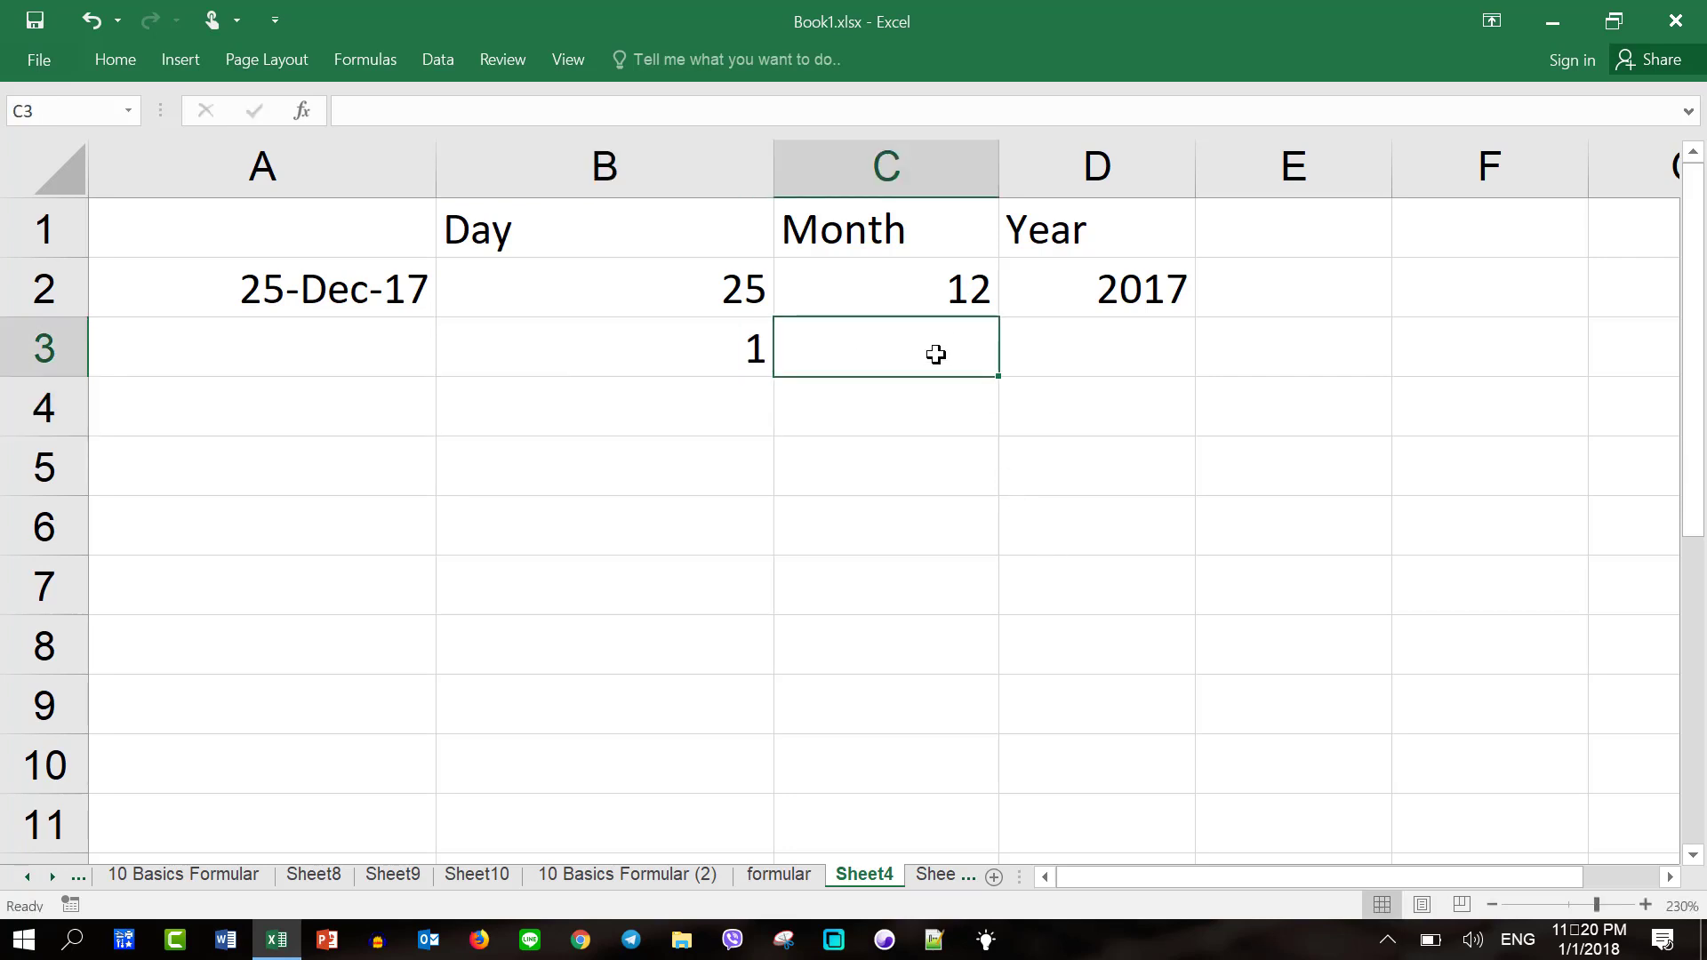
type("=mon")
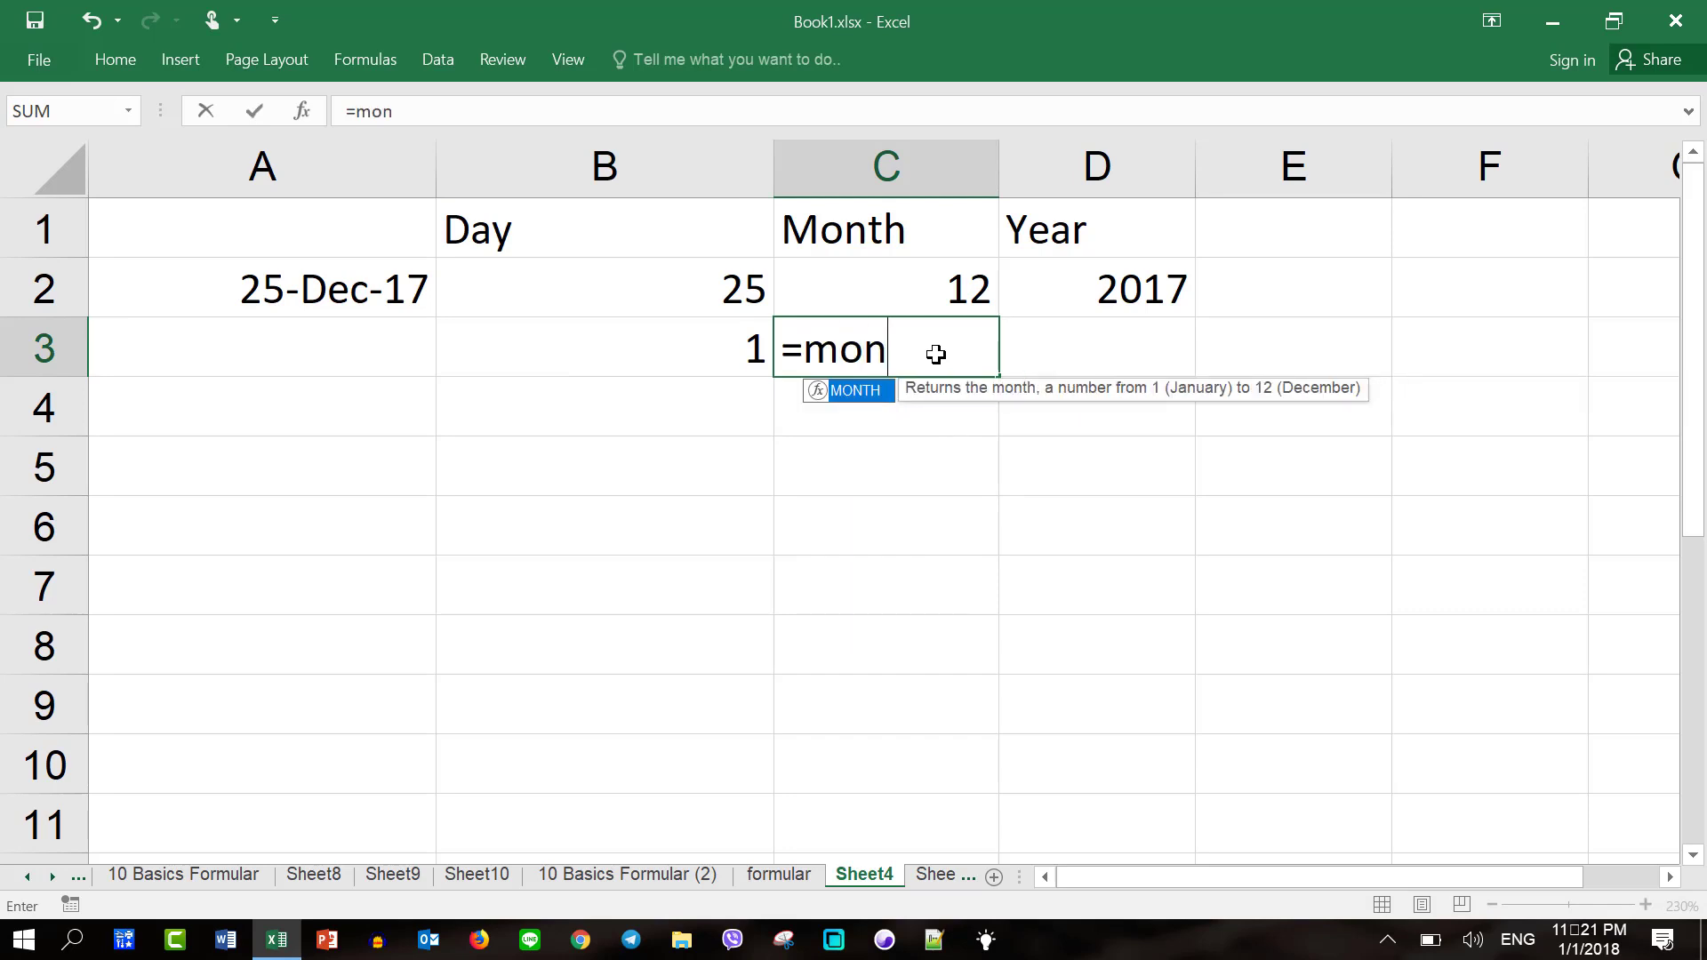
type("th(to")
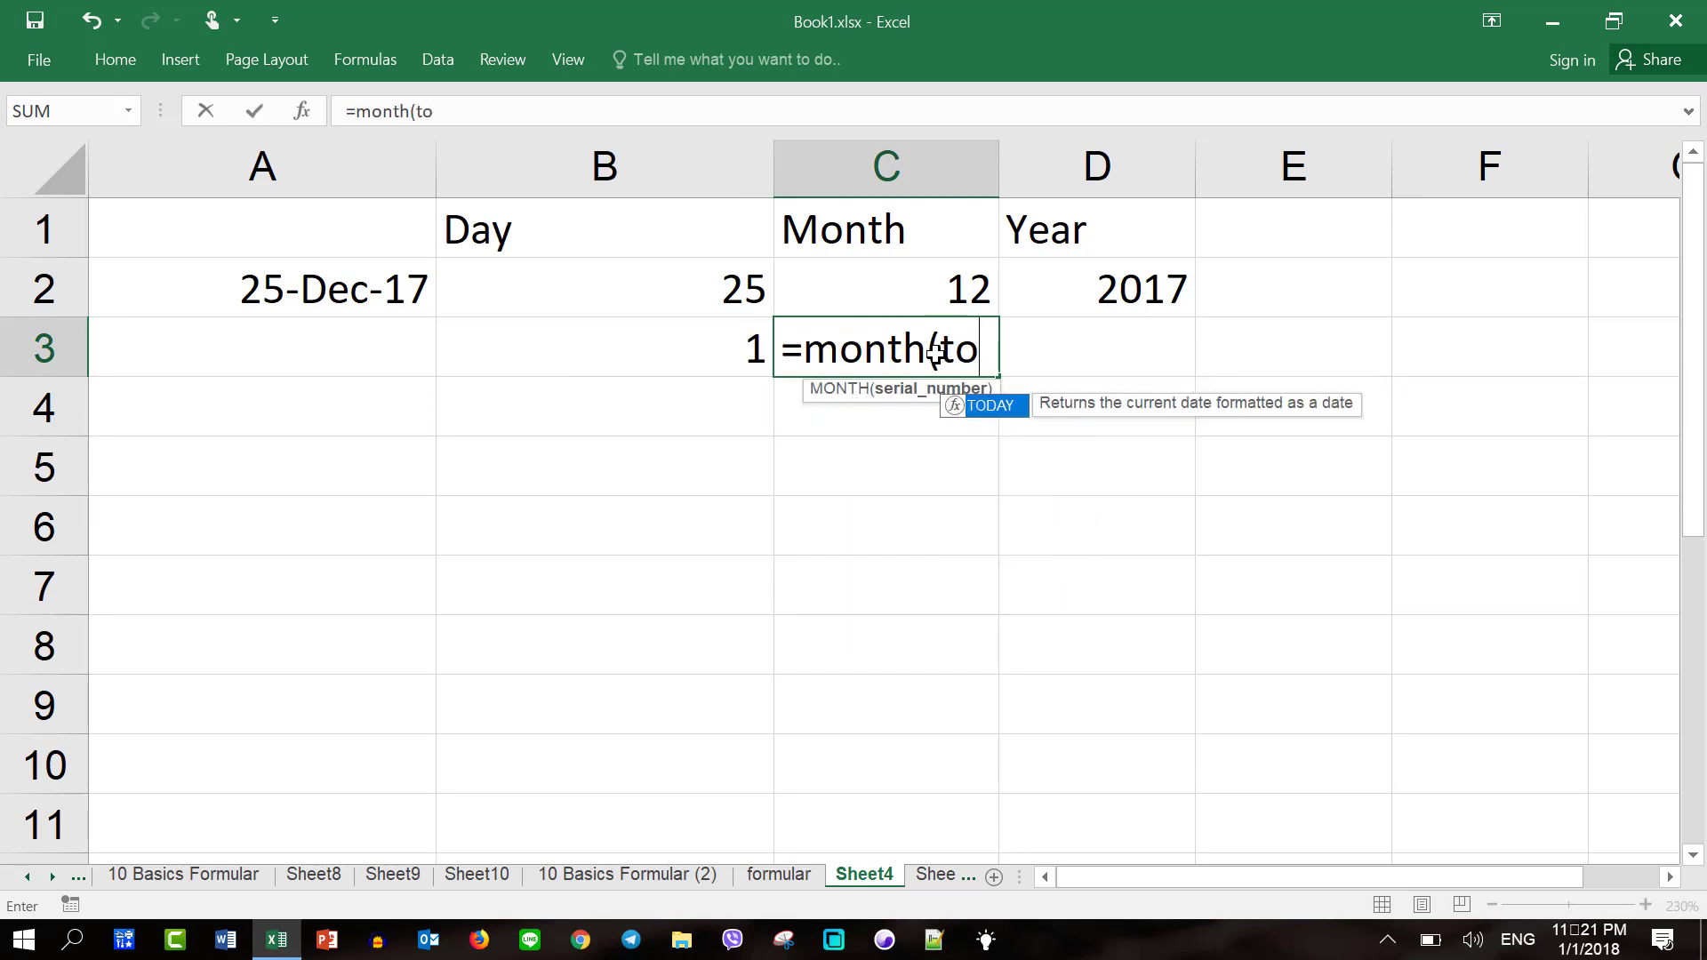
type("day()")
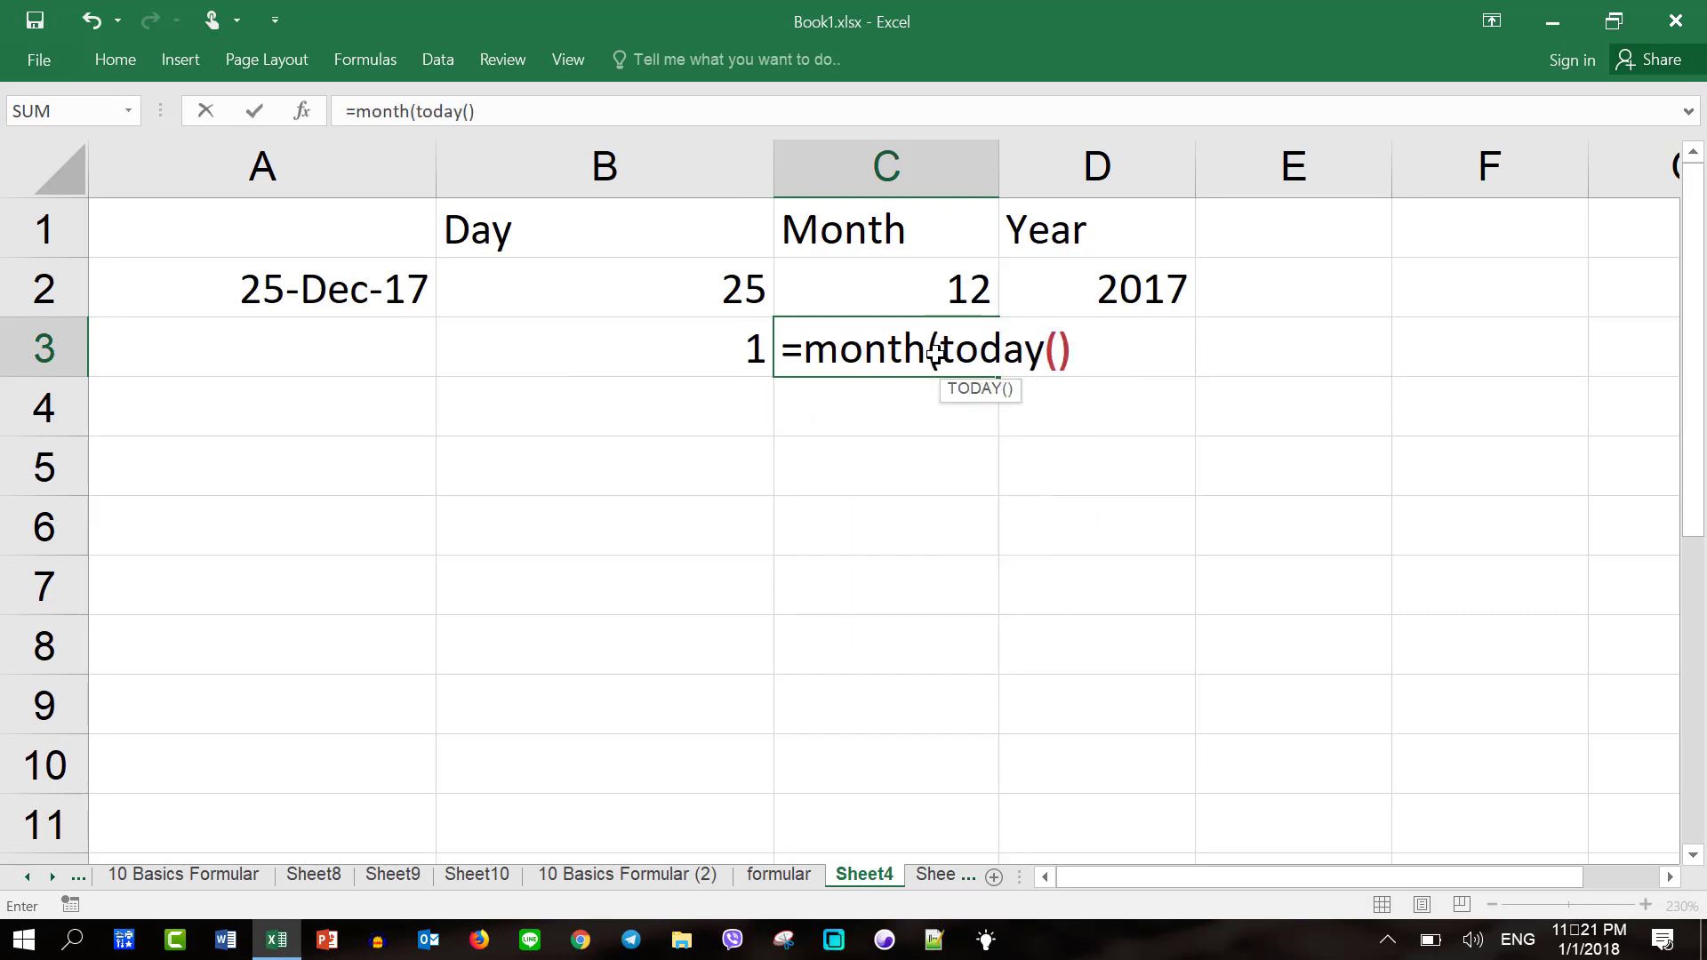
type(")")
key("Return")
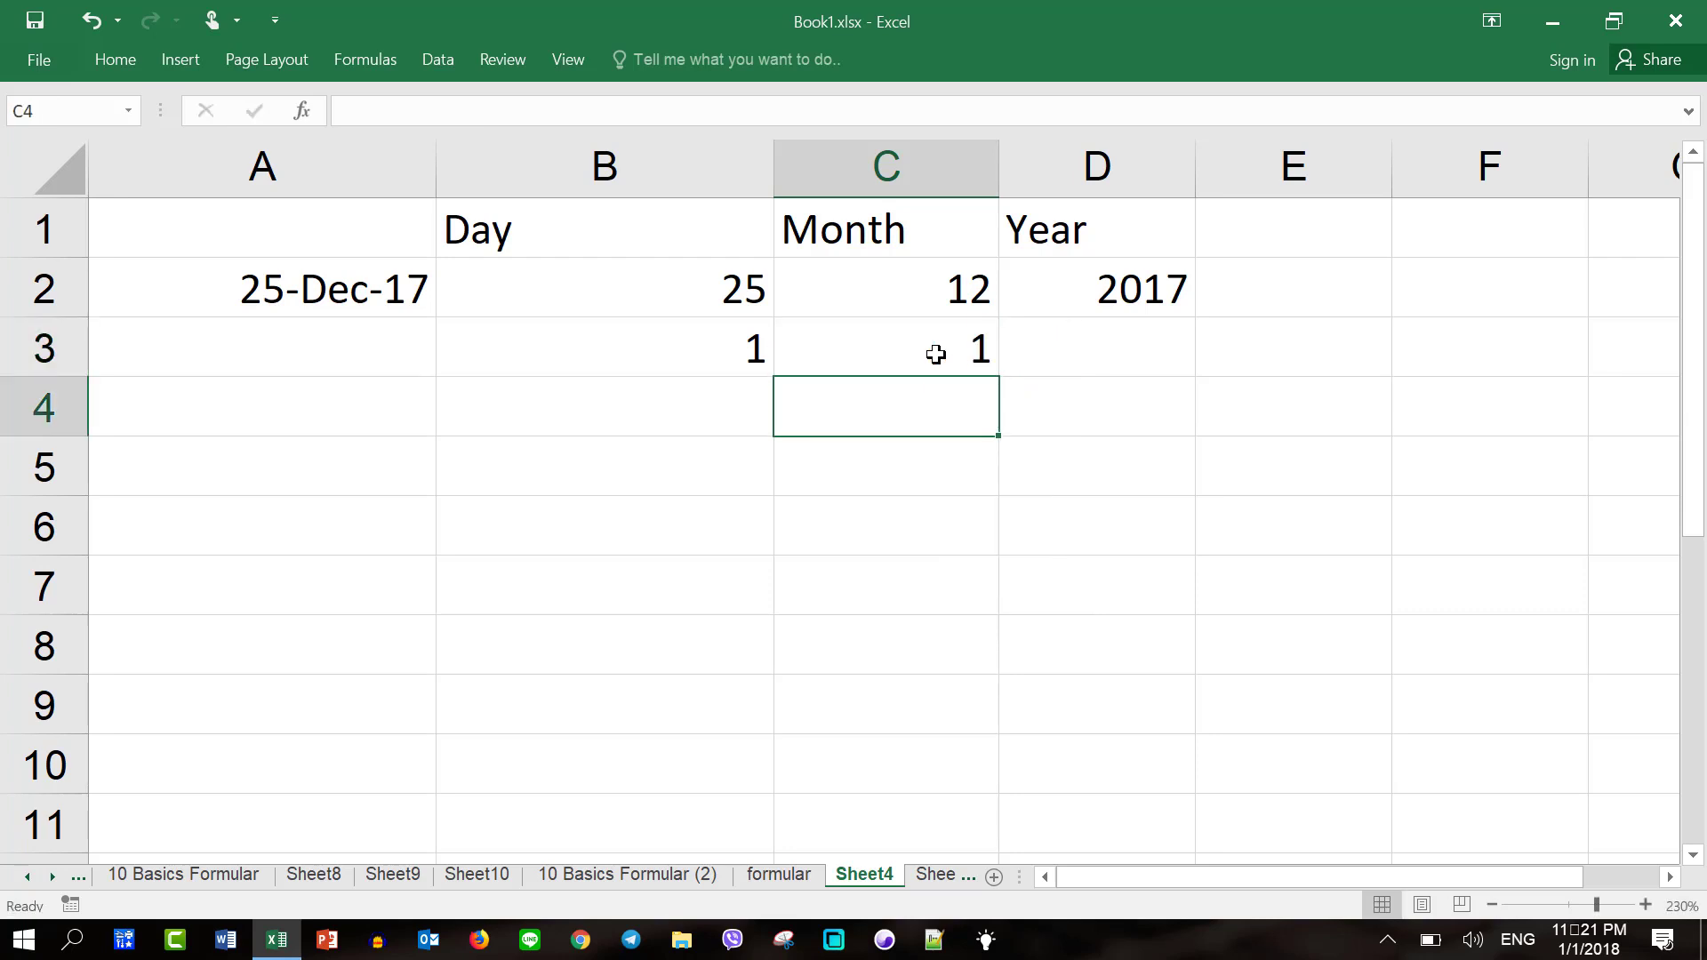
left_click(1156, 355)
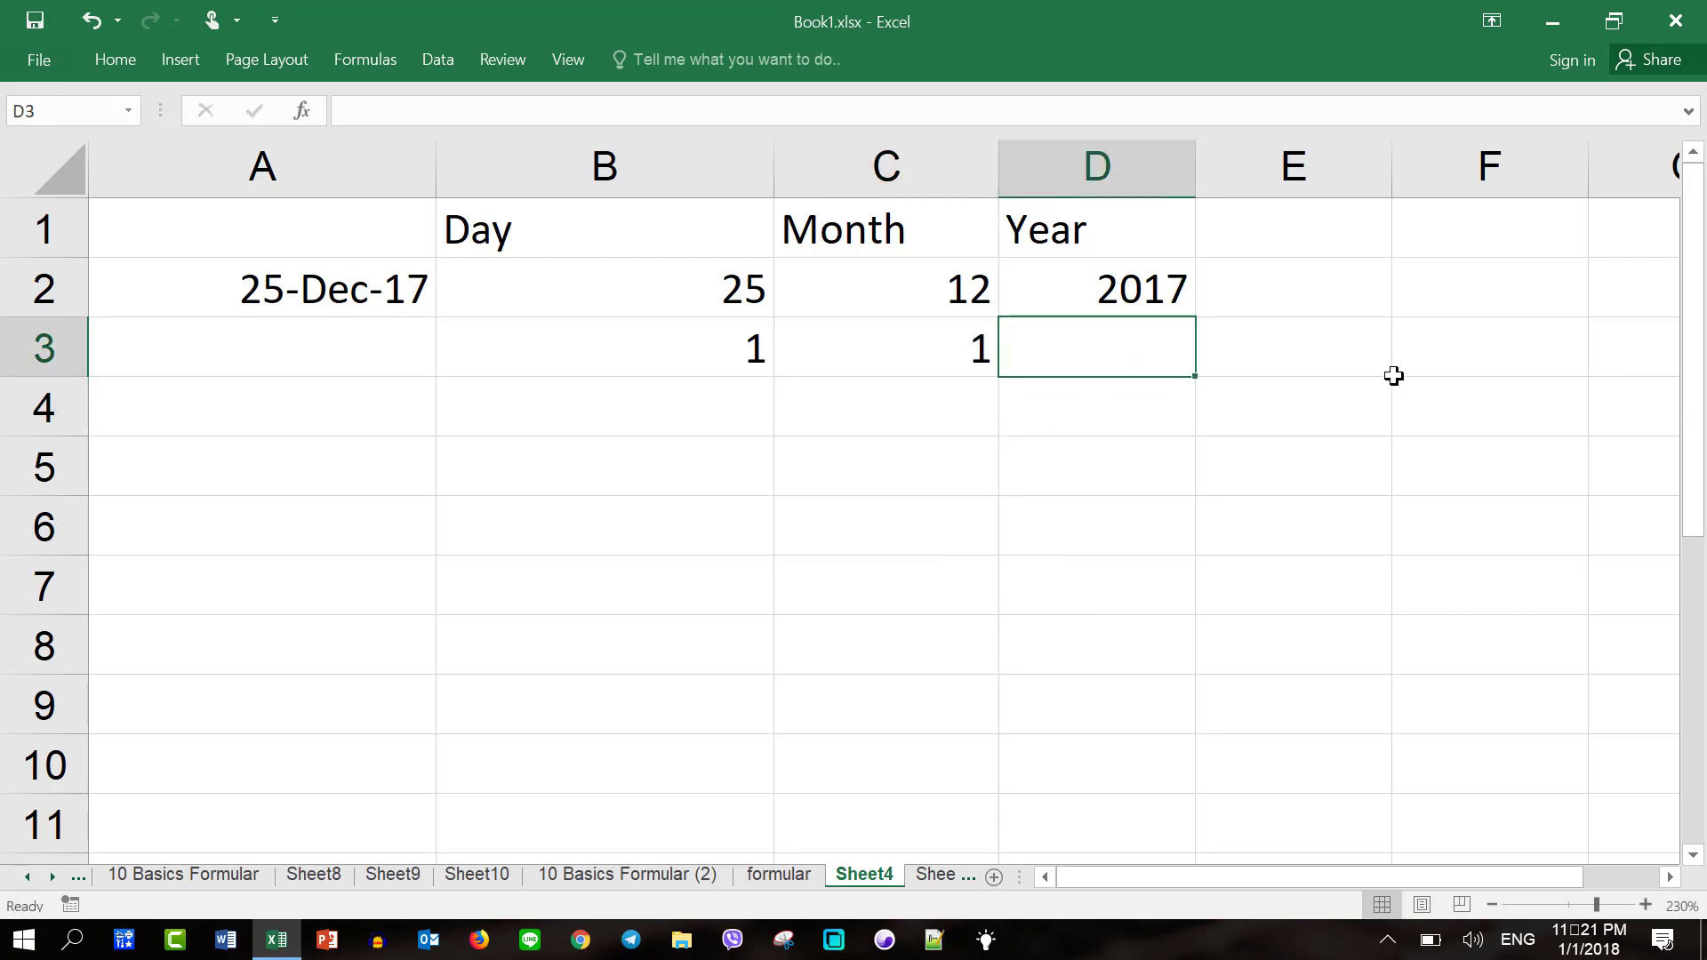
type("=")
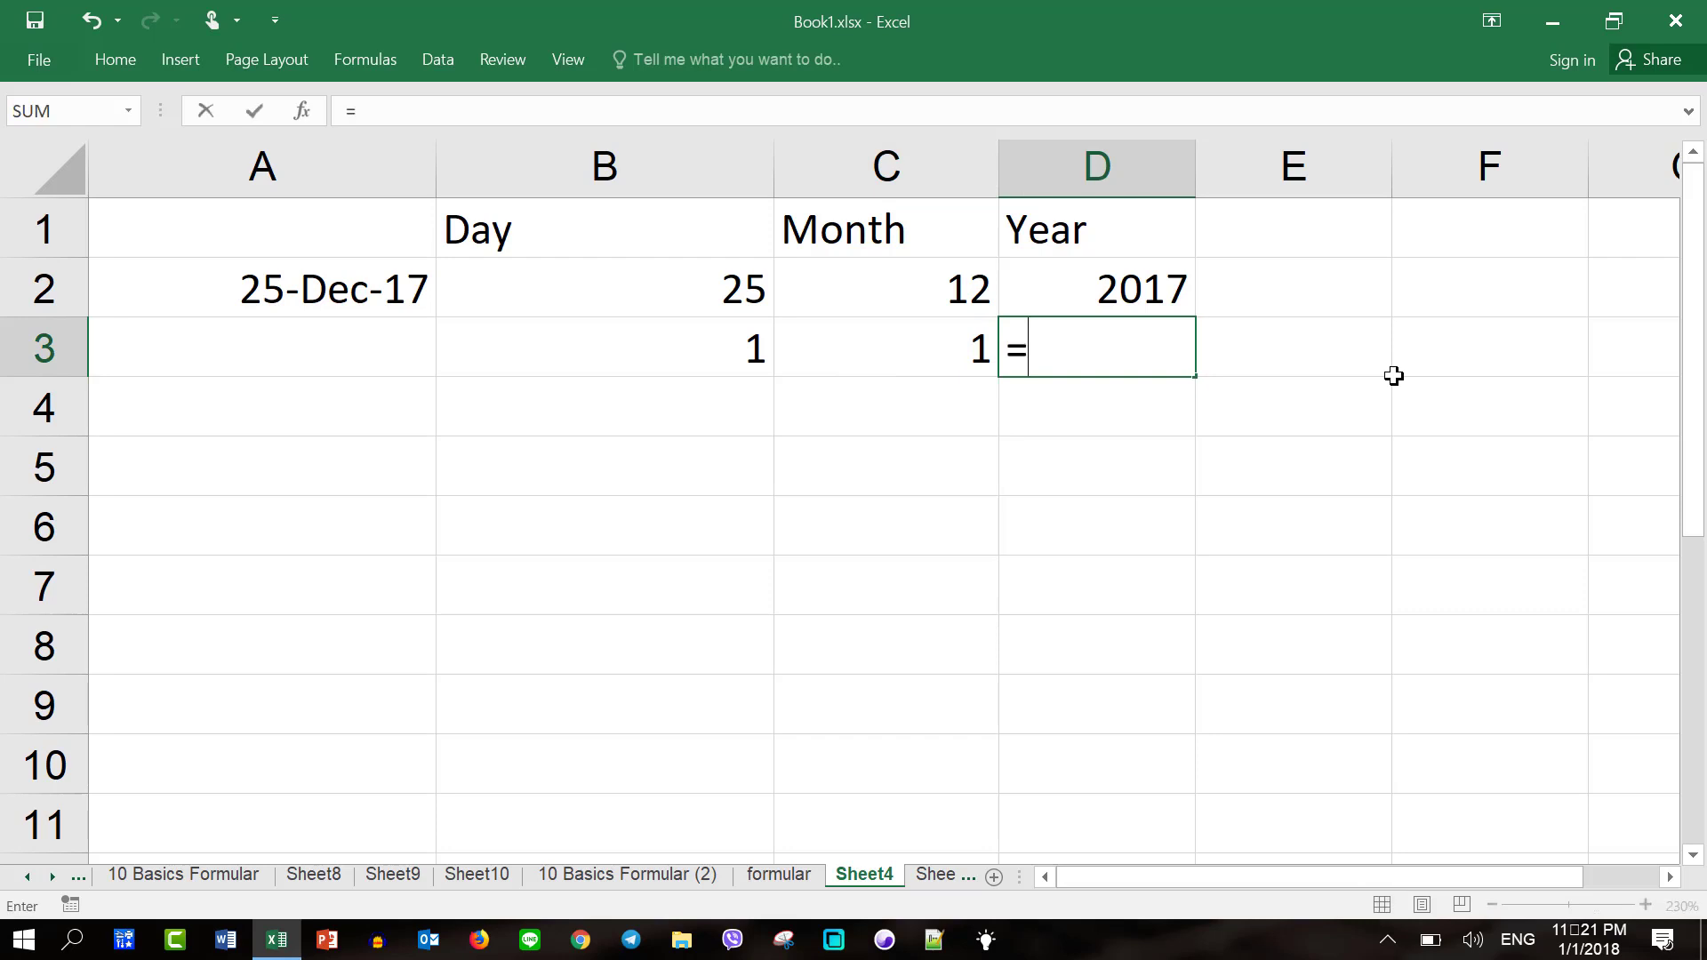
type("year")
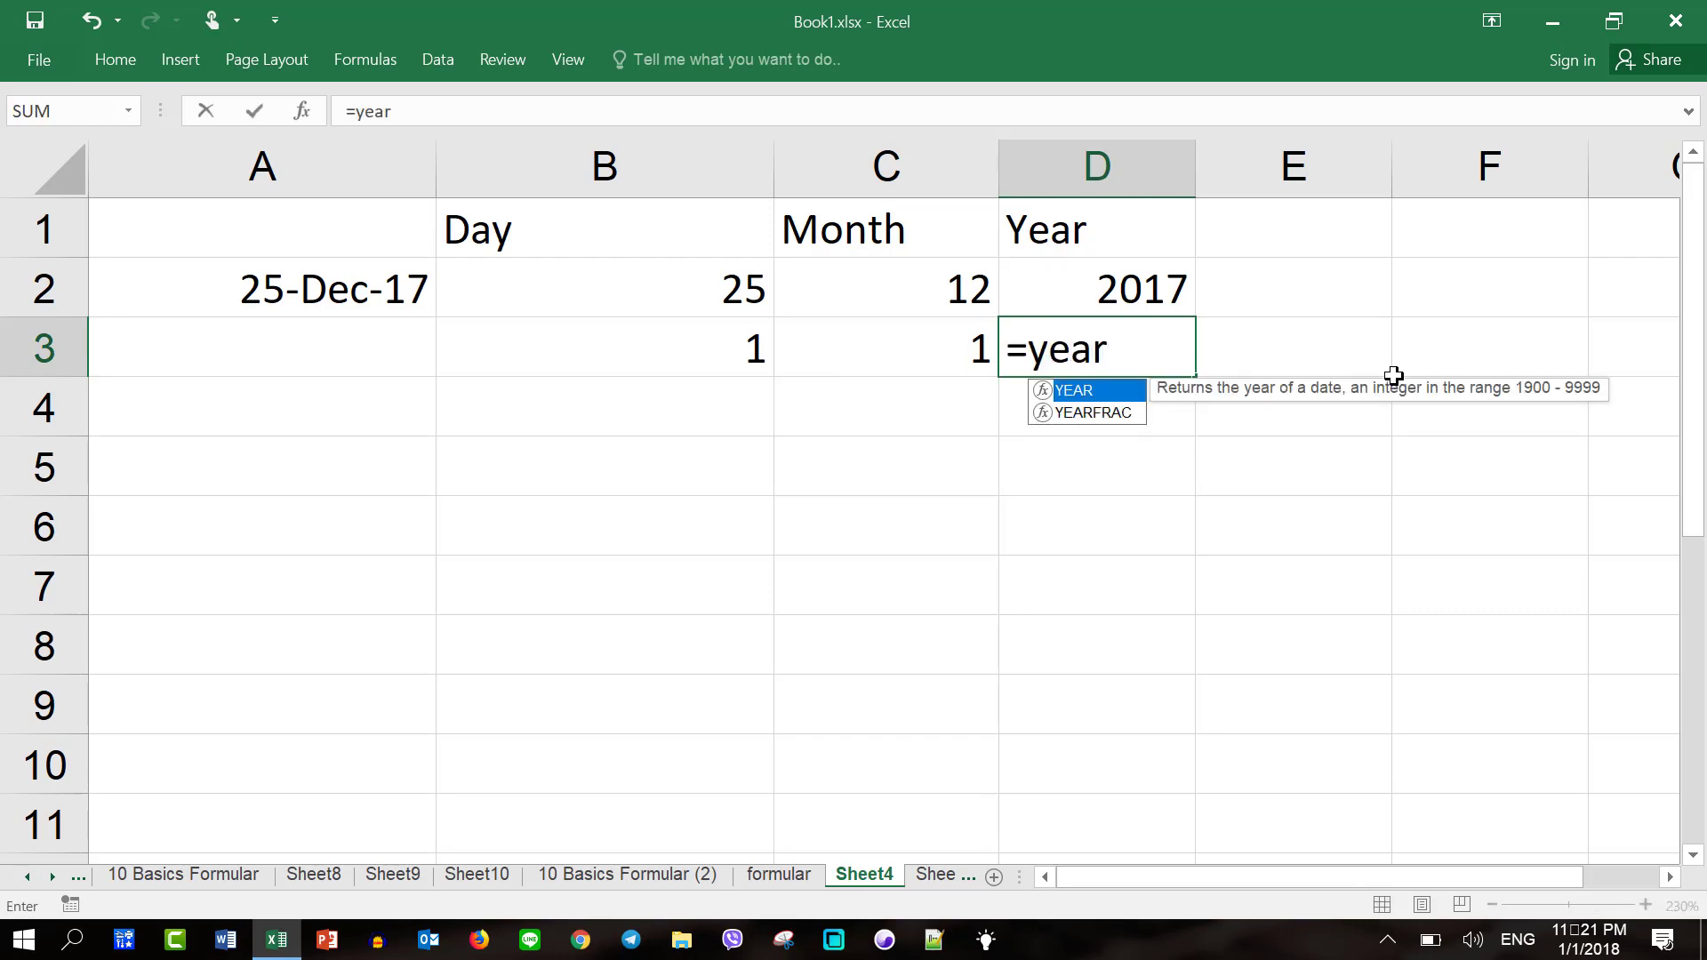
type("(today")
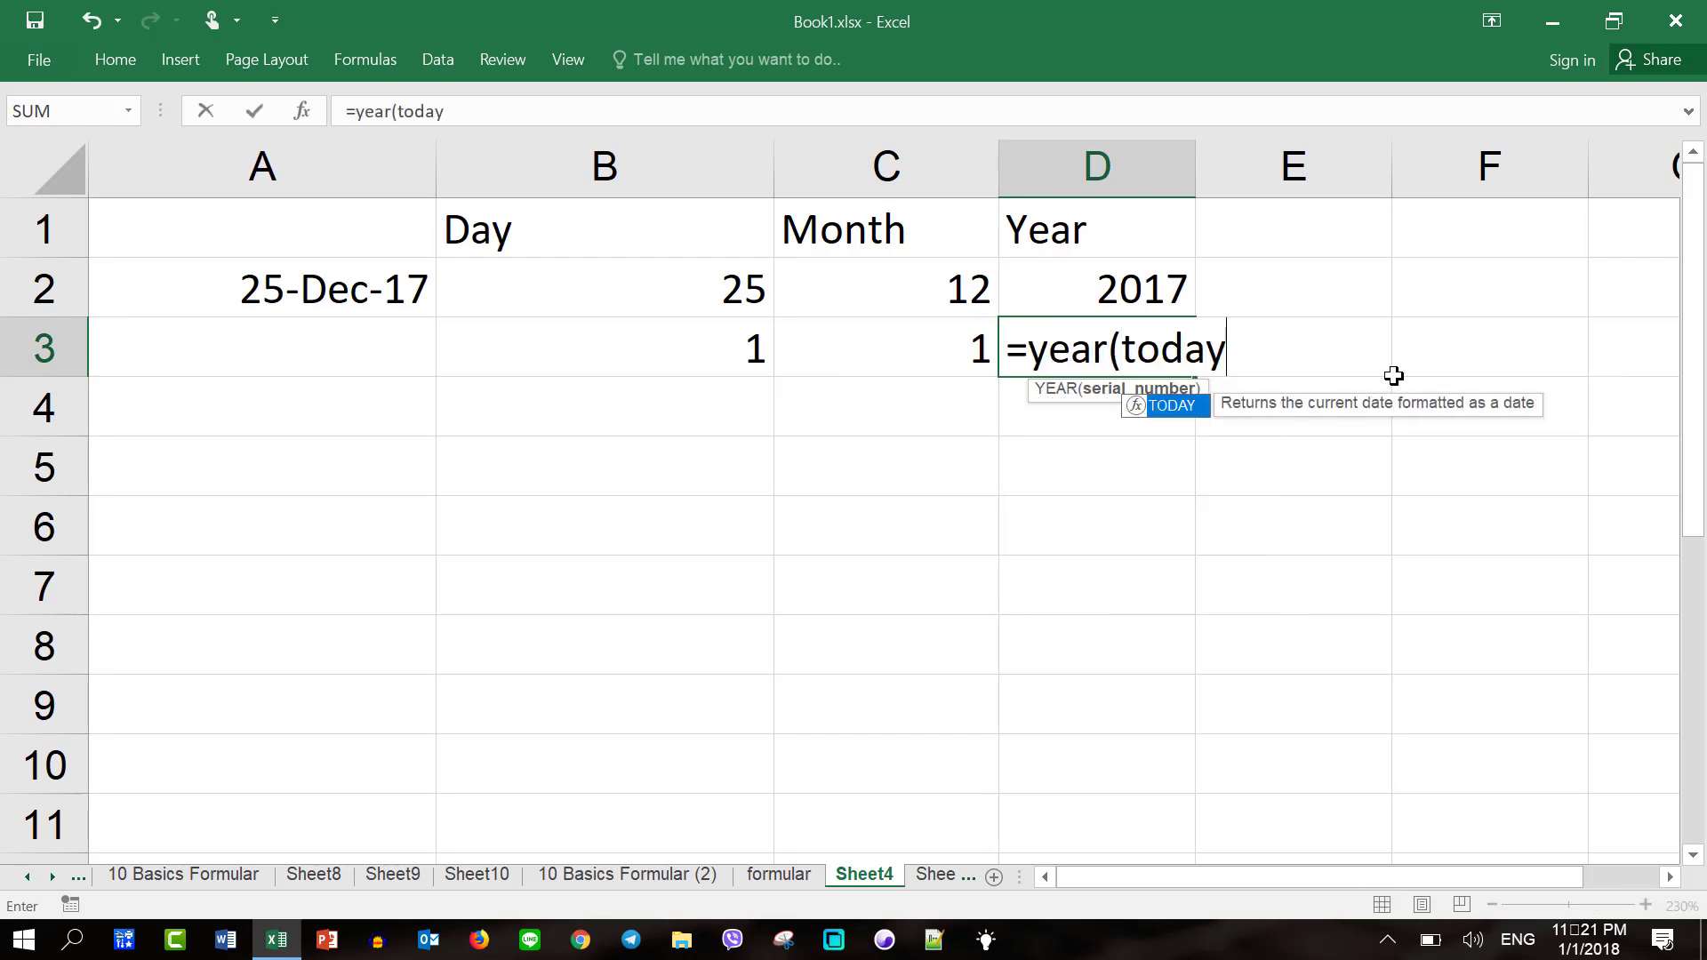
type("())")
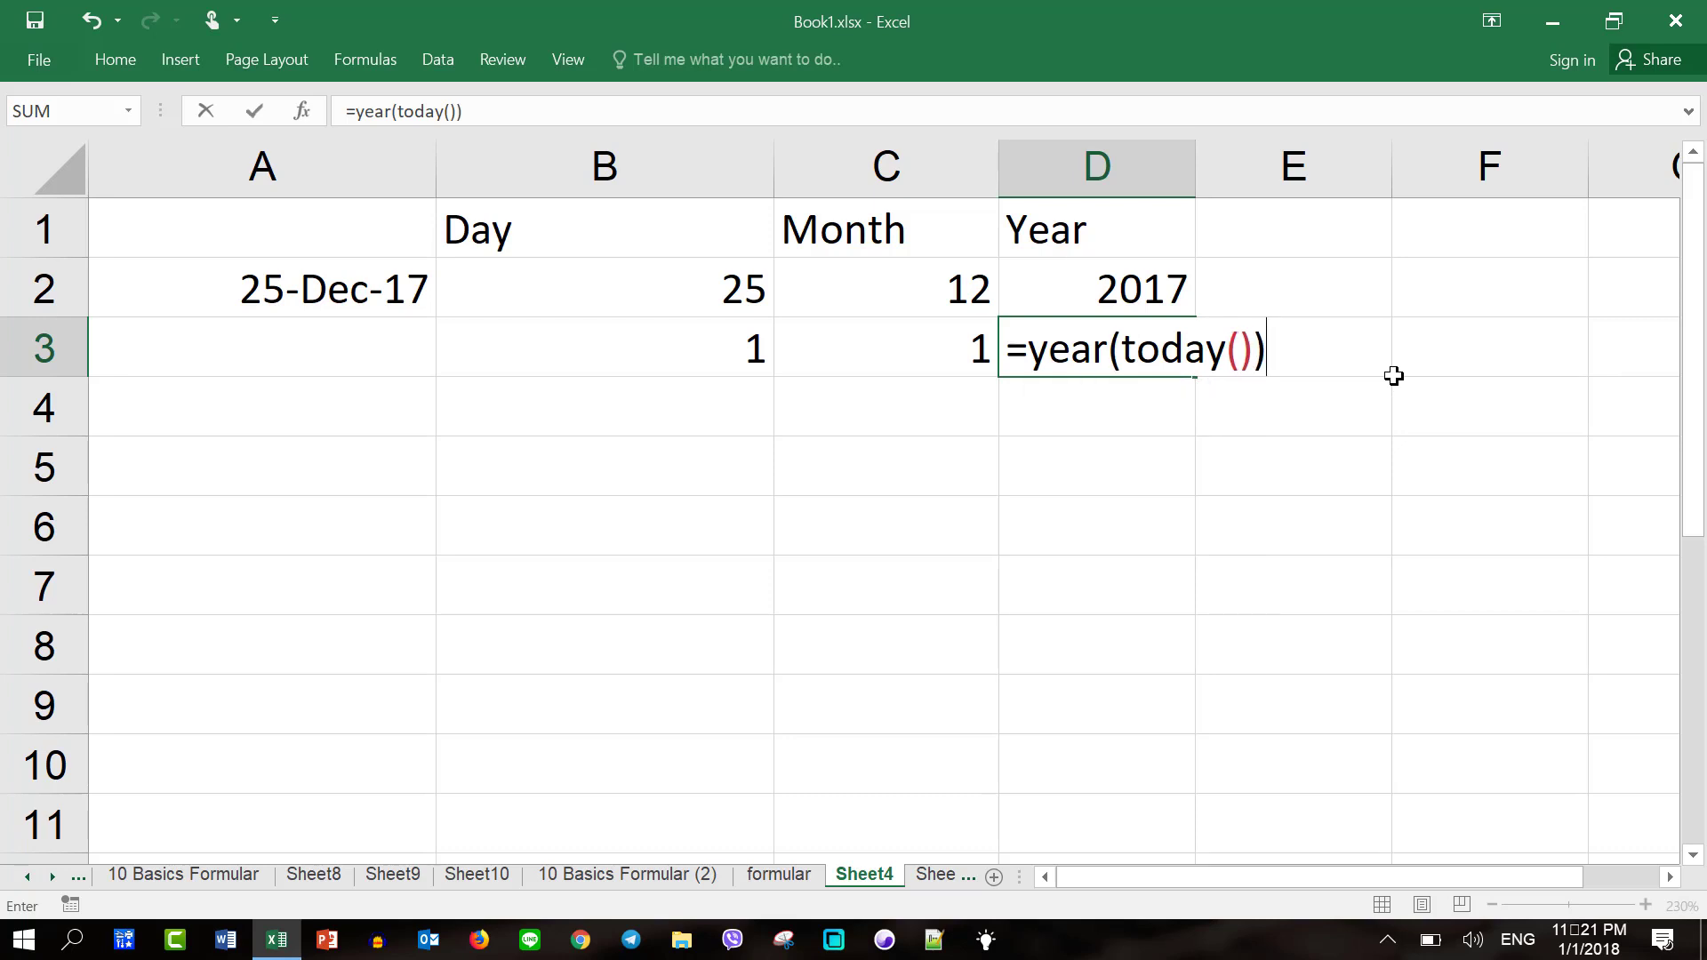
key("Return")
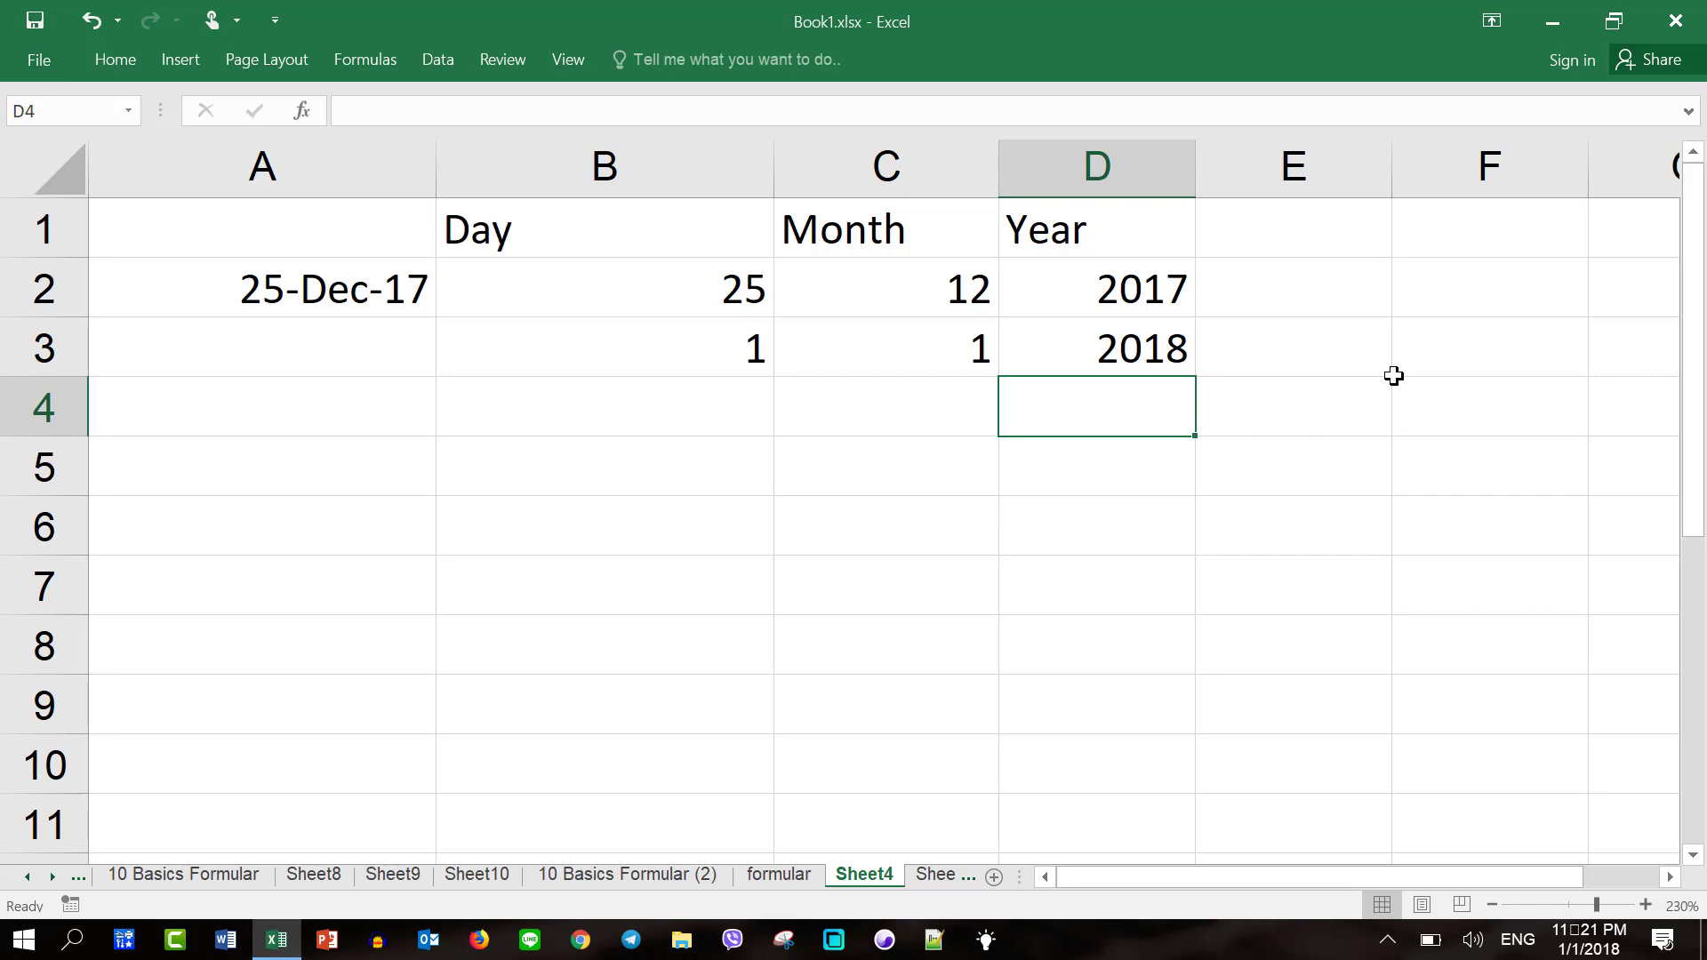
Step: Enter =DAY("01-Jan-2018") in B4 so it returns day 1
left_click(674, 405)
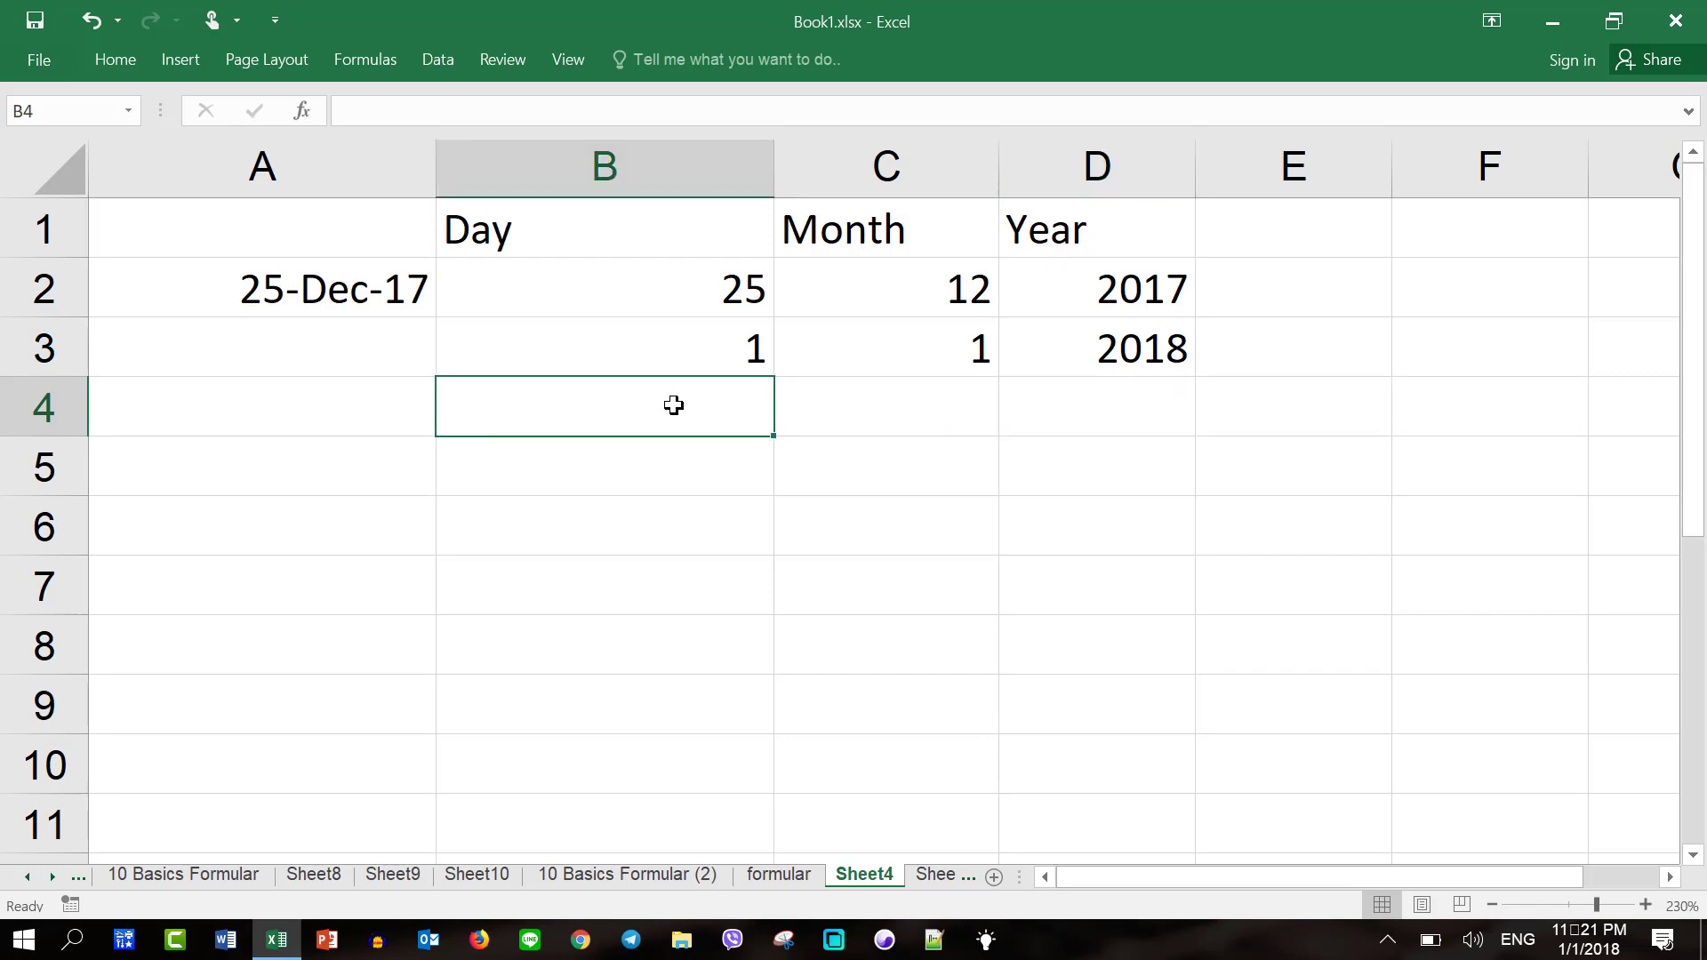
type("to")
key("BackSpace")
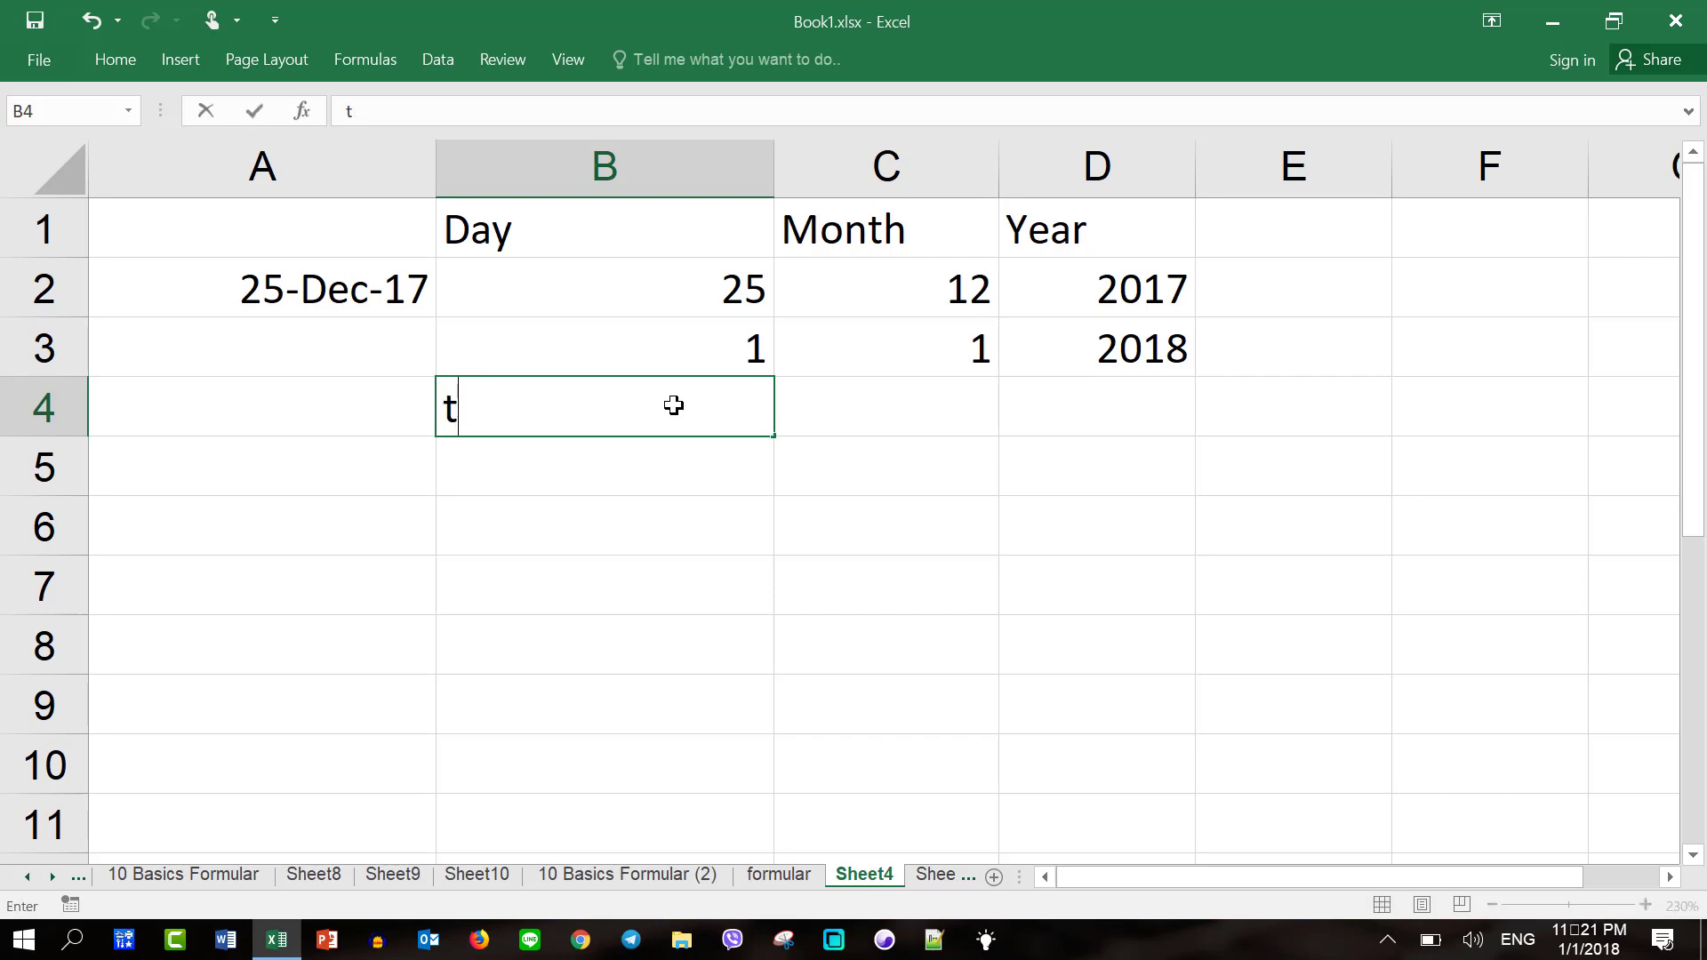
key("BackSpace")
type("=toda")
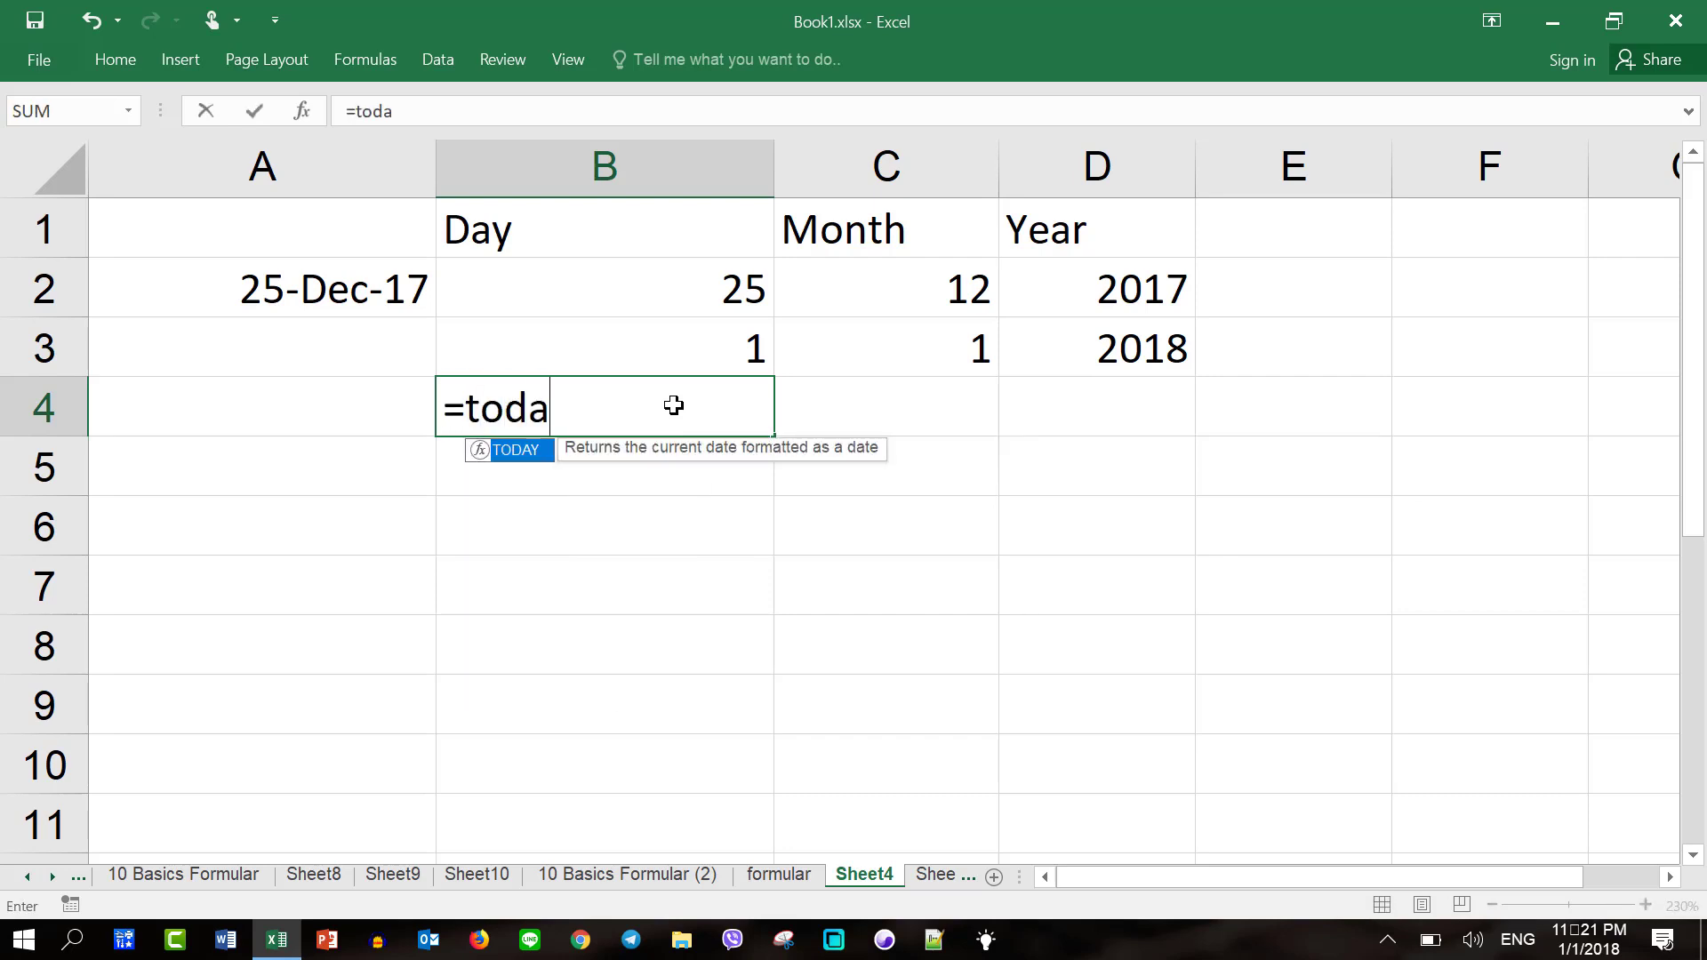
key("BackSpace")
key("BackSpace")
key("BackSpace")
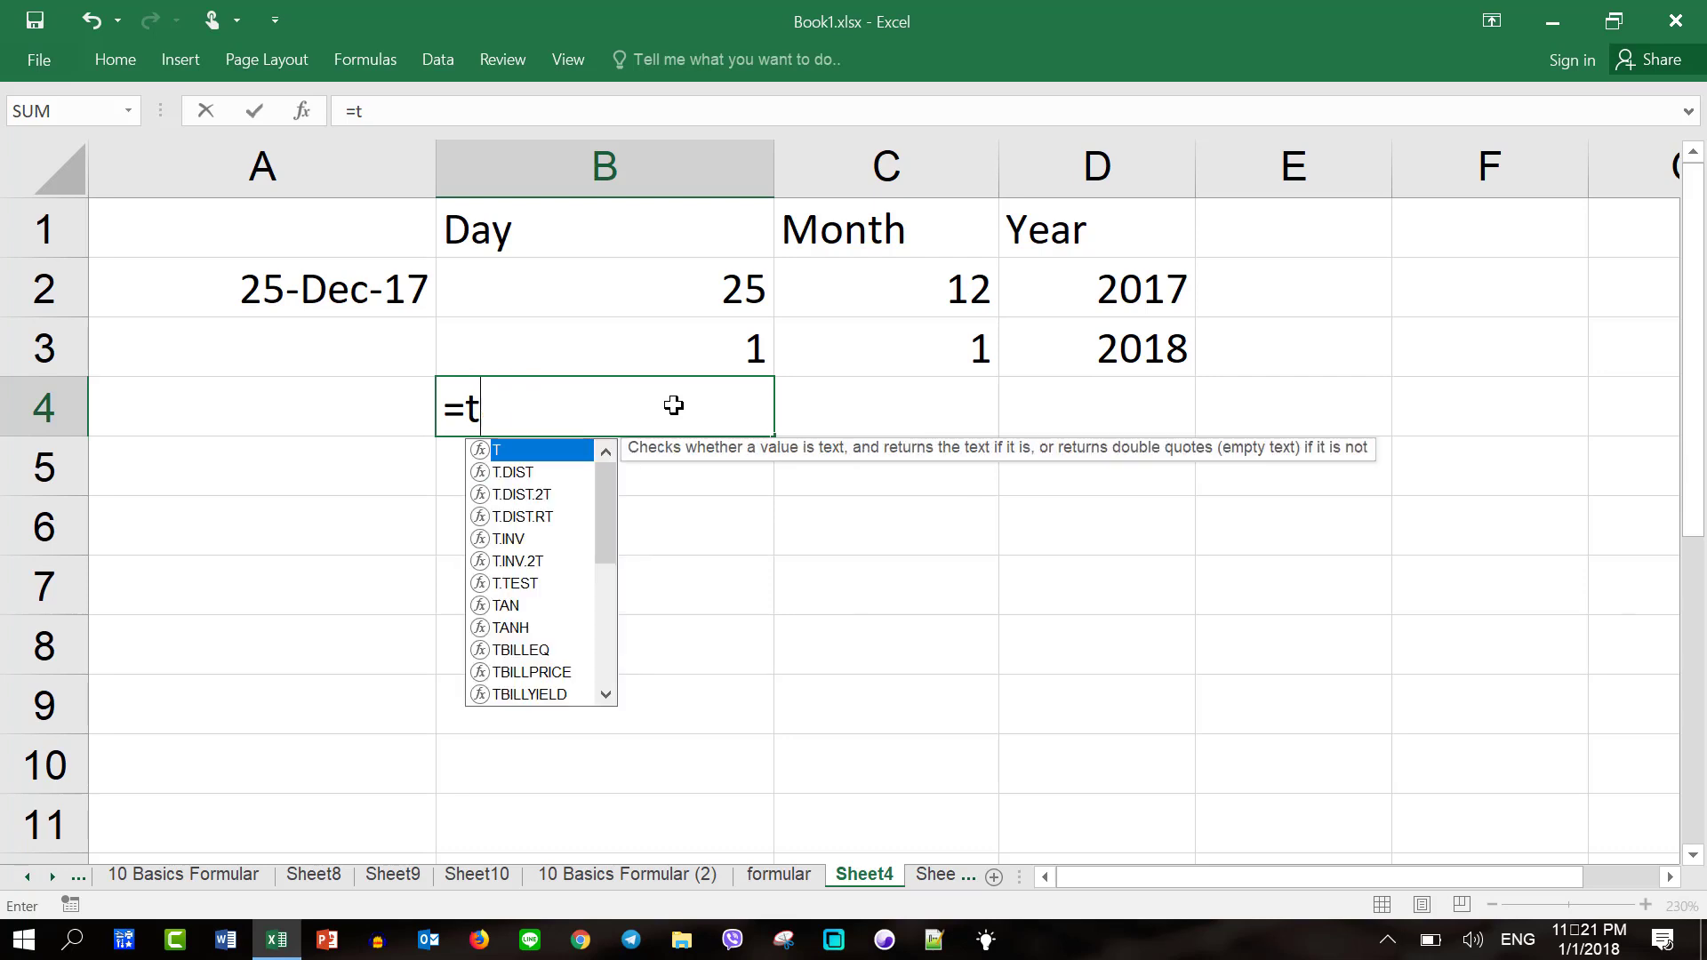
key("BackSpace")
type("day(")
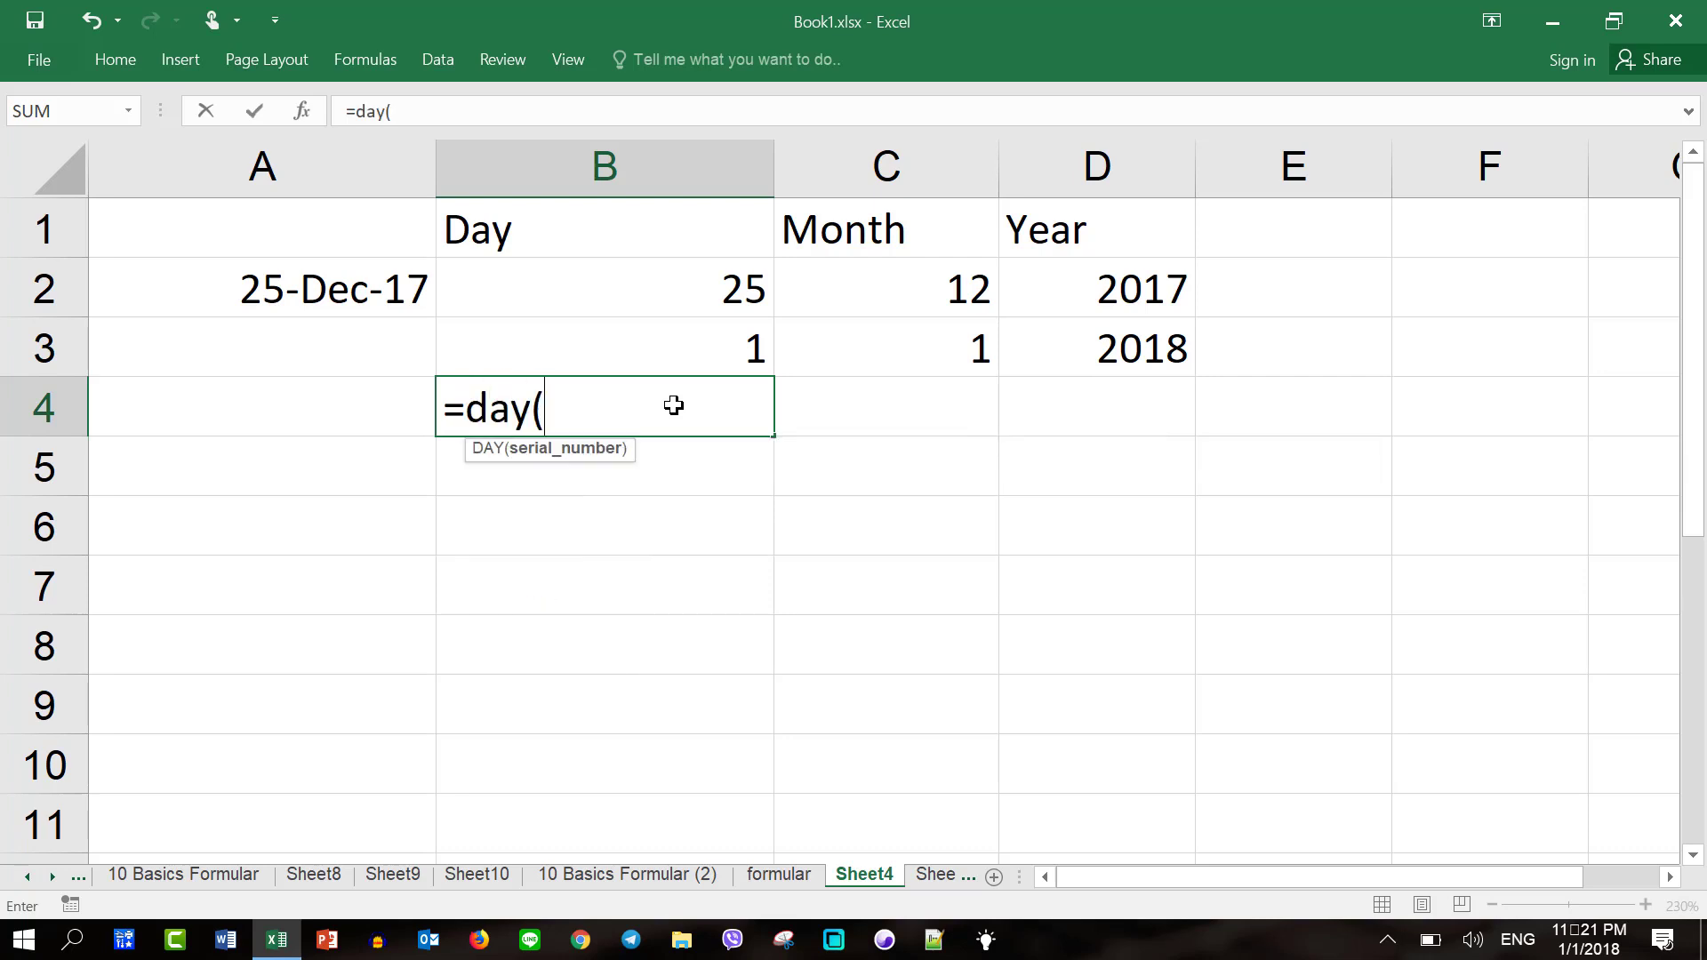
type("\"")
type("0")
type("1-")
type("Jan")
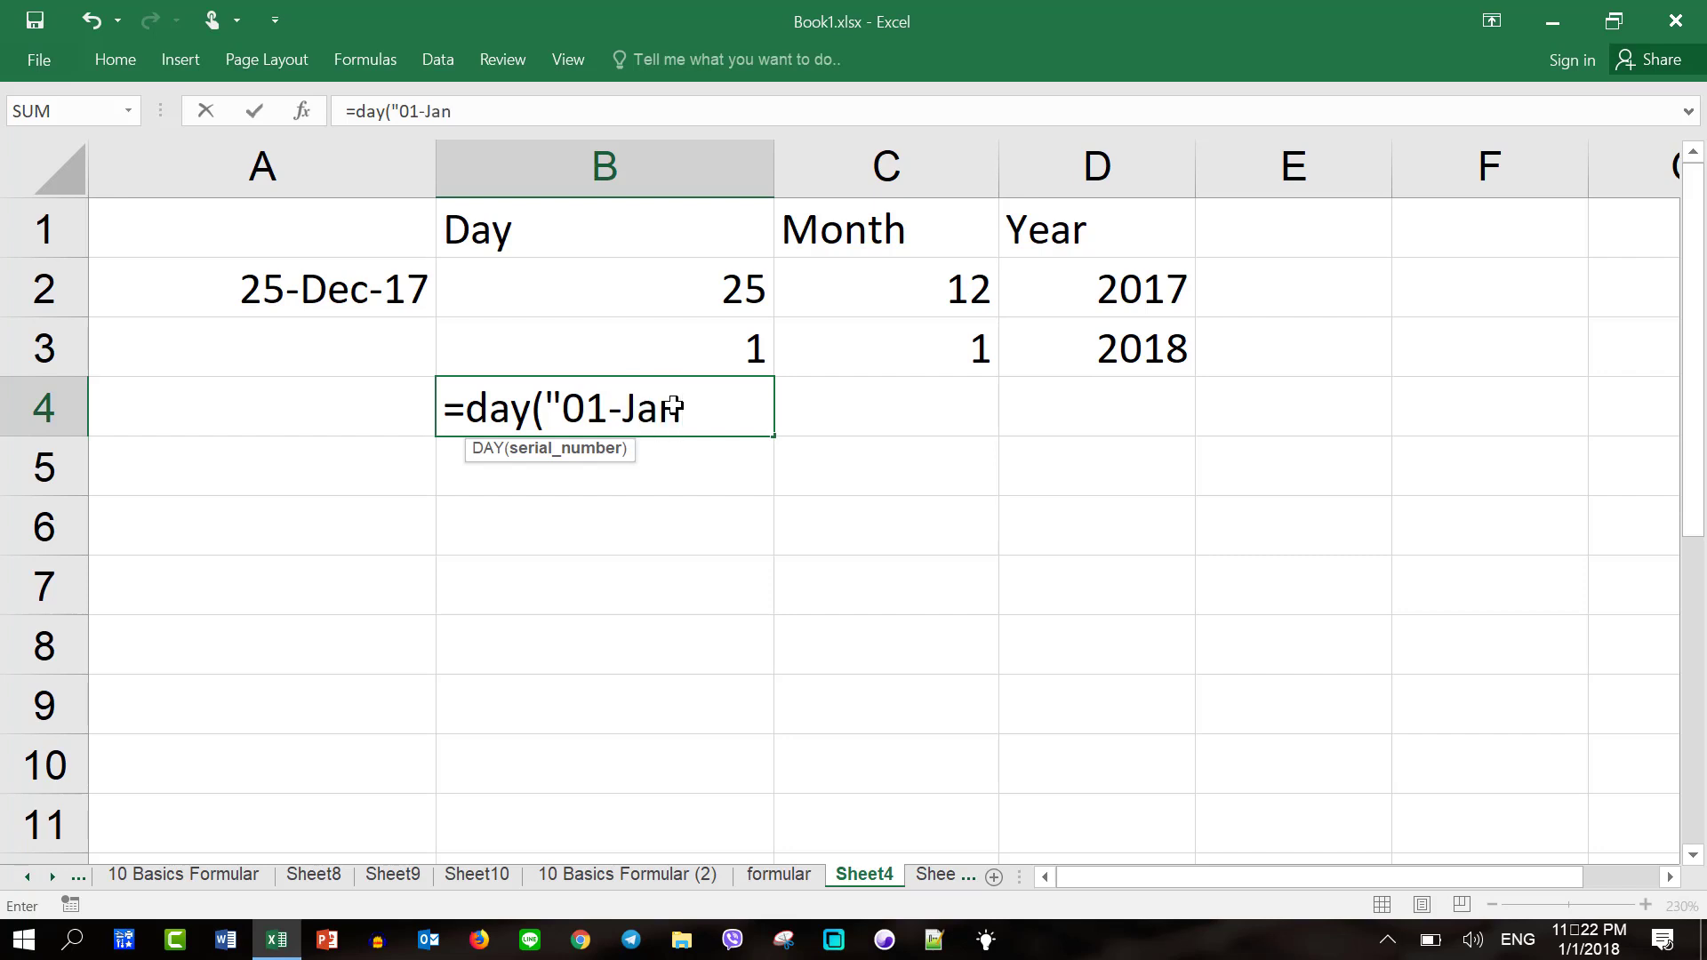
type("-201")
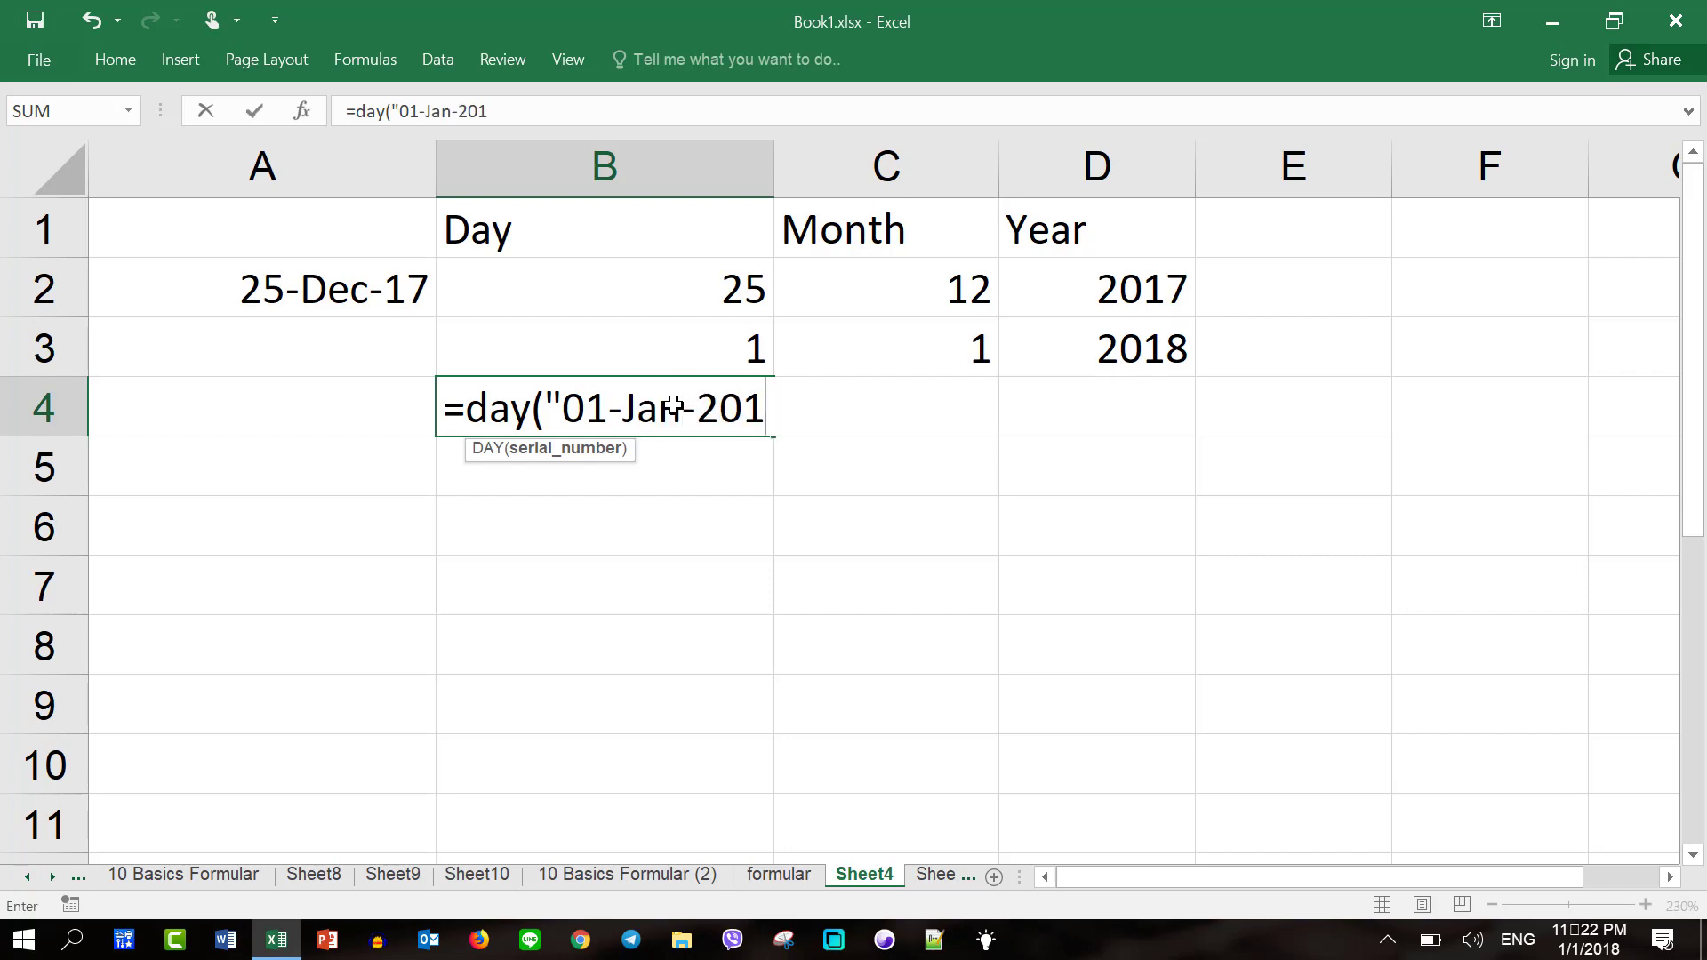
type("8\"")
type(")")
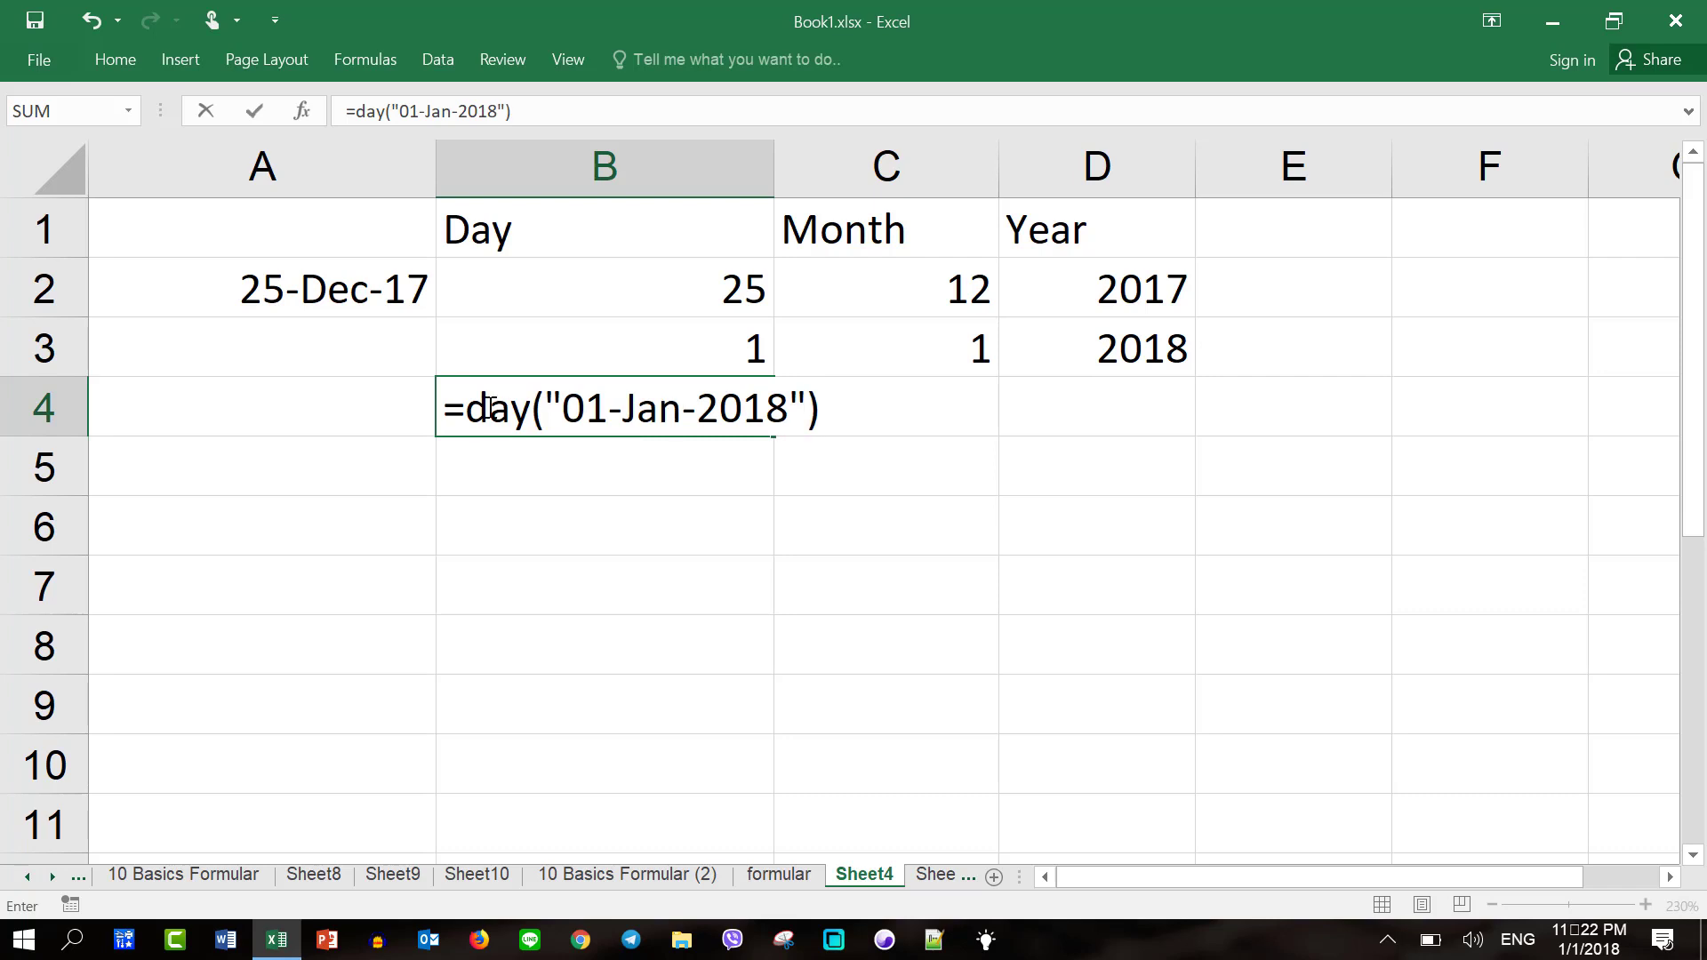
left_click_drag(573, 410, 799, 410)
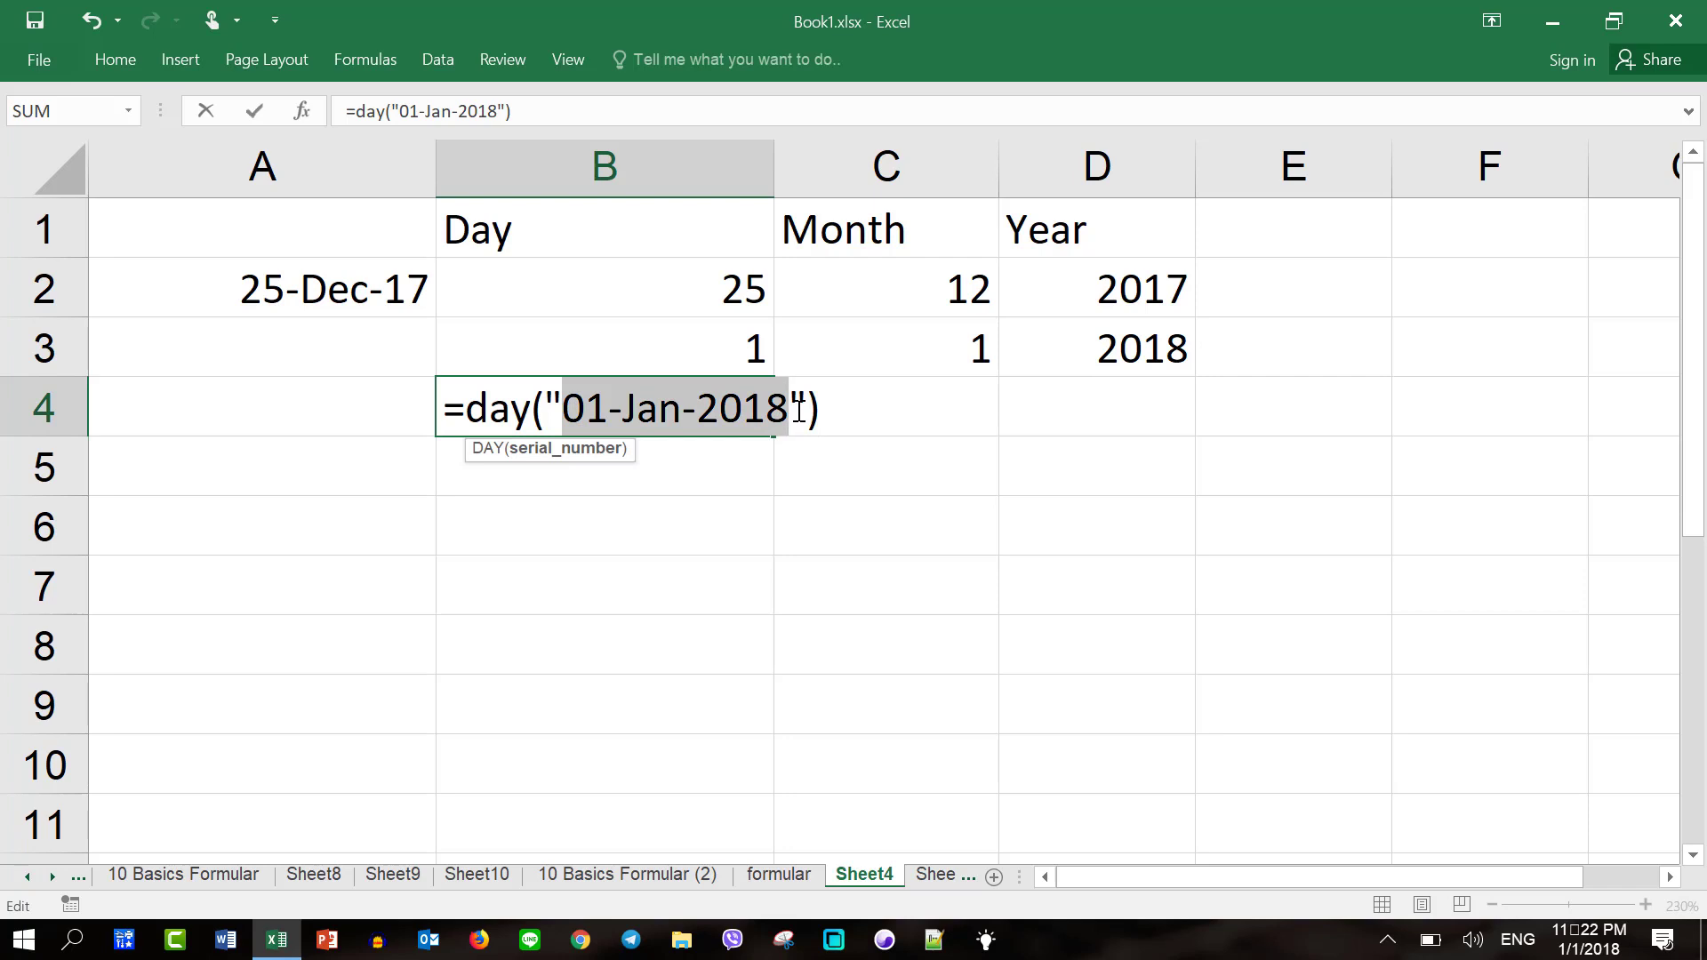
left_click(817, 411)
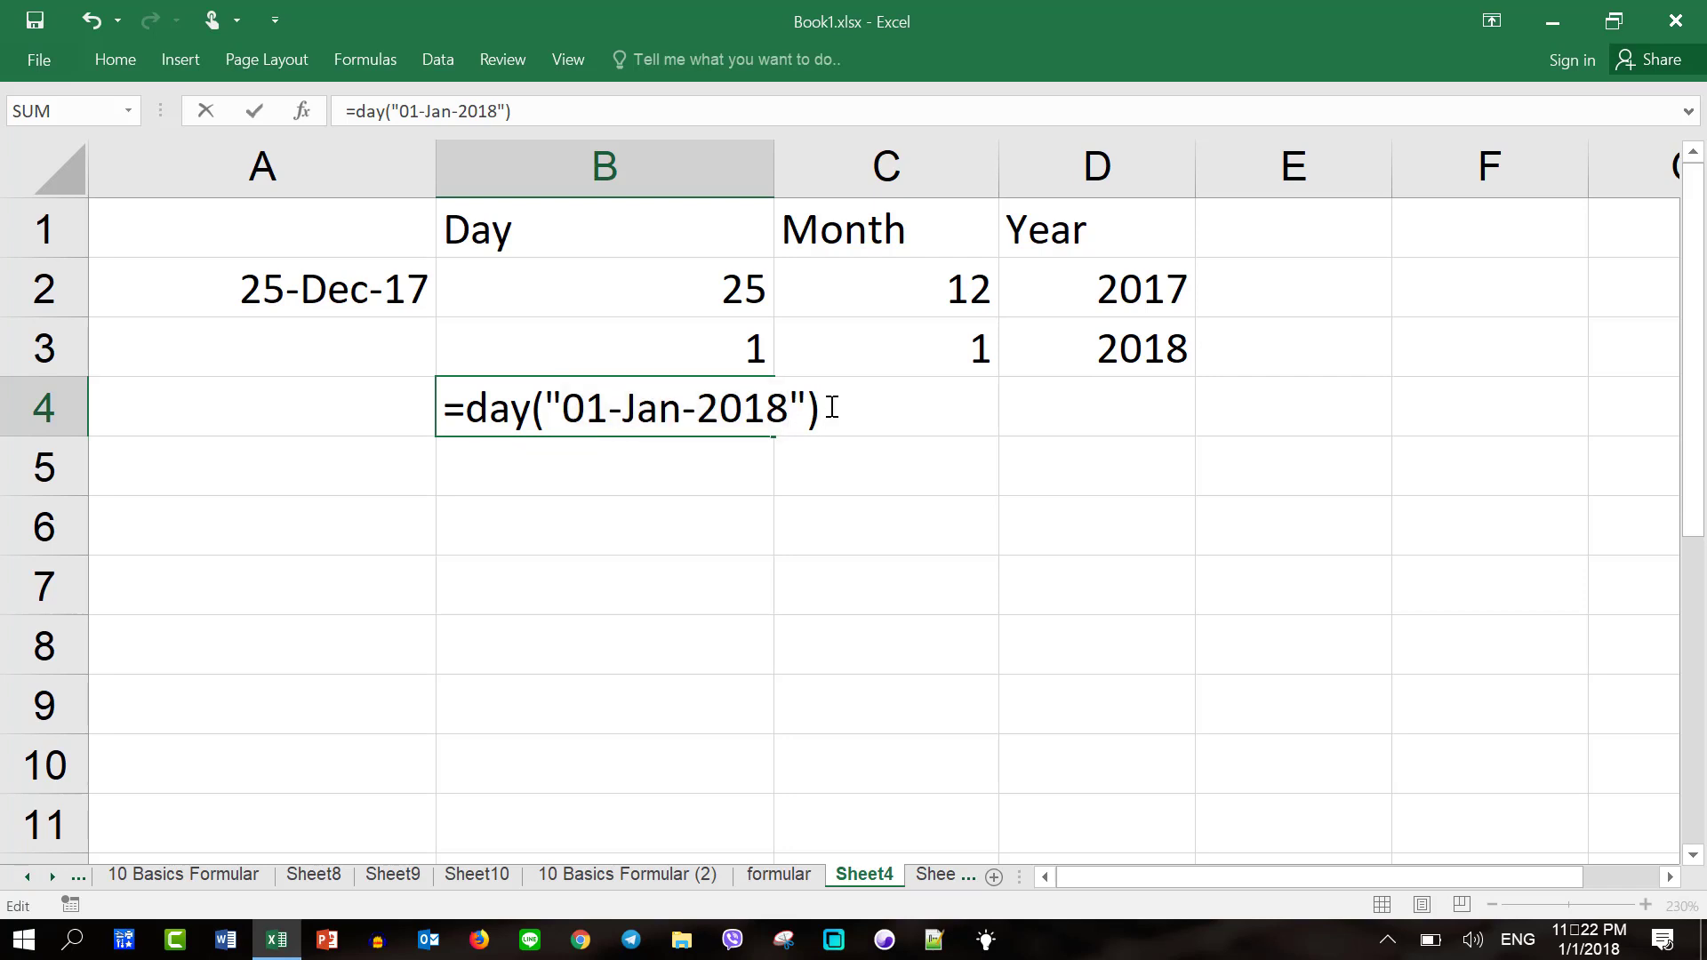
key("Return")
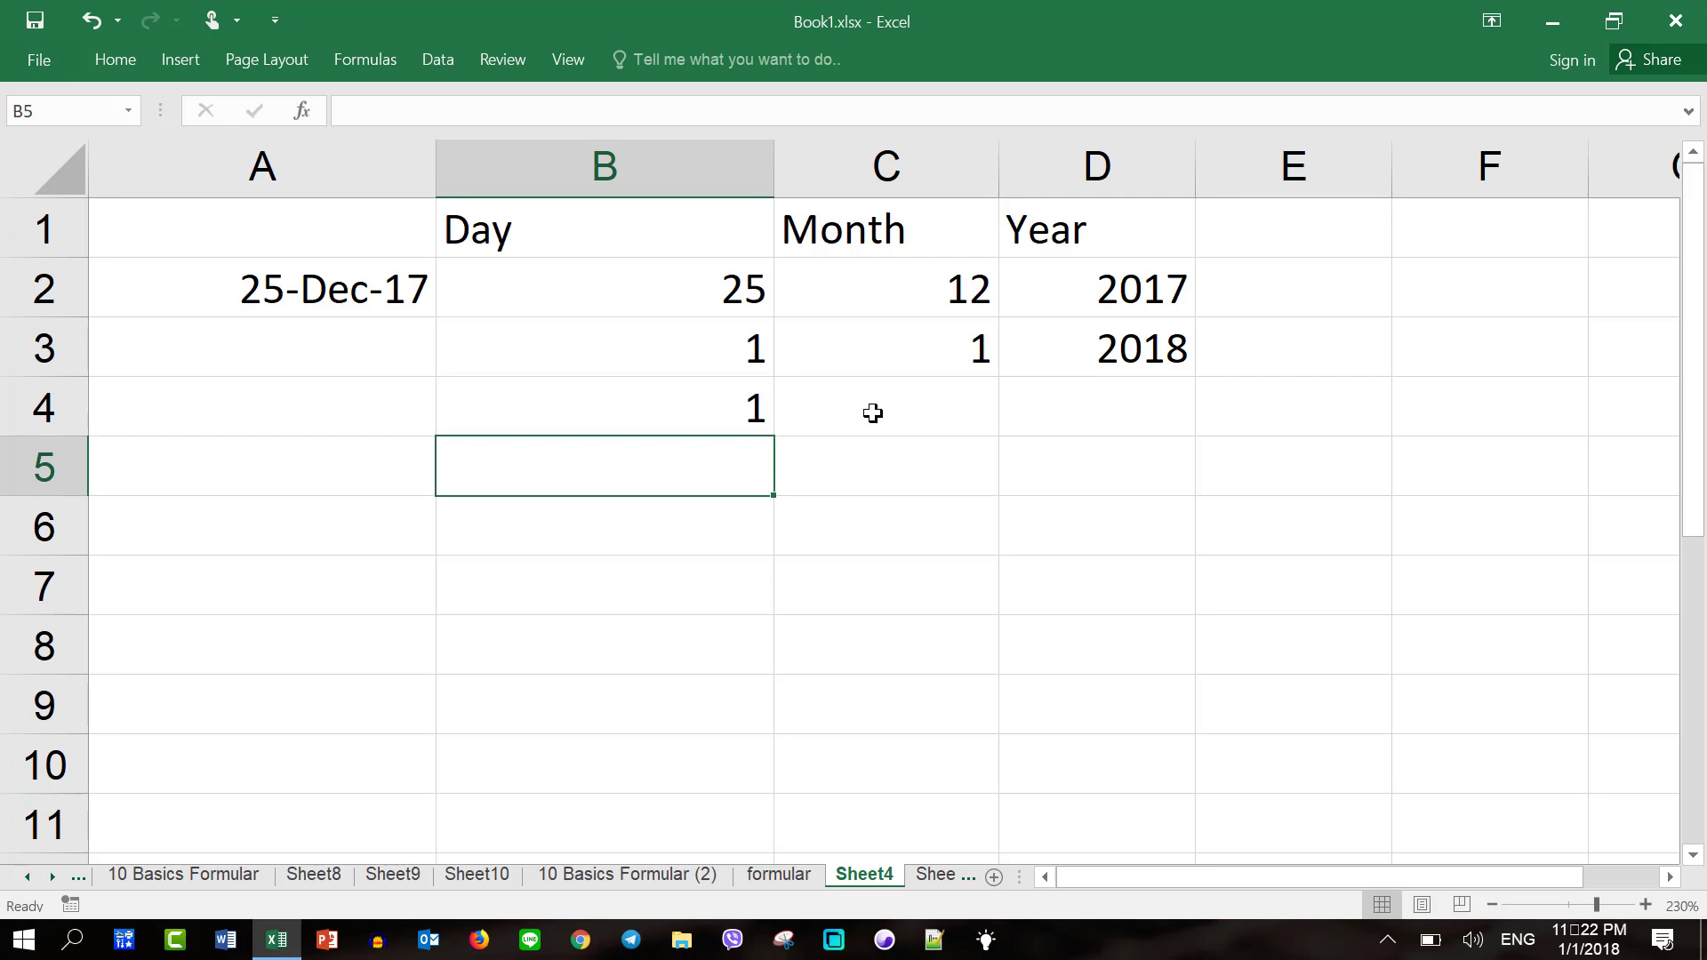
left_click(872, 411)
Step: Enter =MONTH("01-Jan-2018") in C4 and =YEAR("01-Jan-2018") in D4, returning 1 and 2018
type("=m")
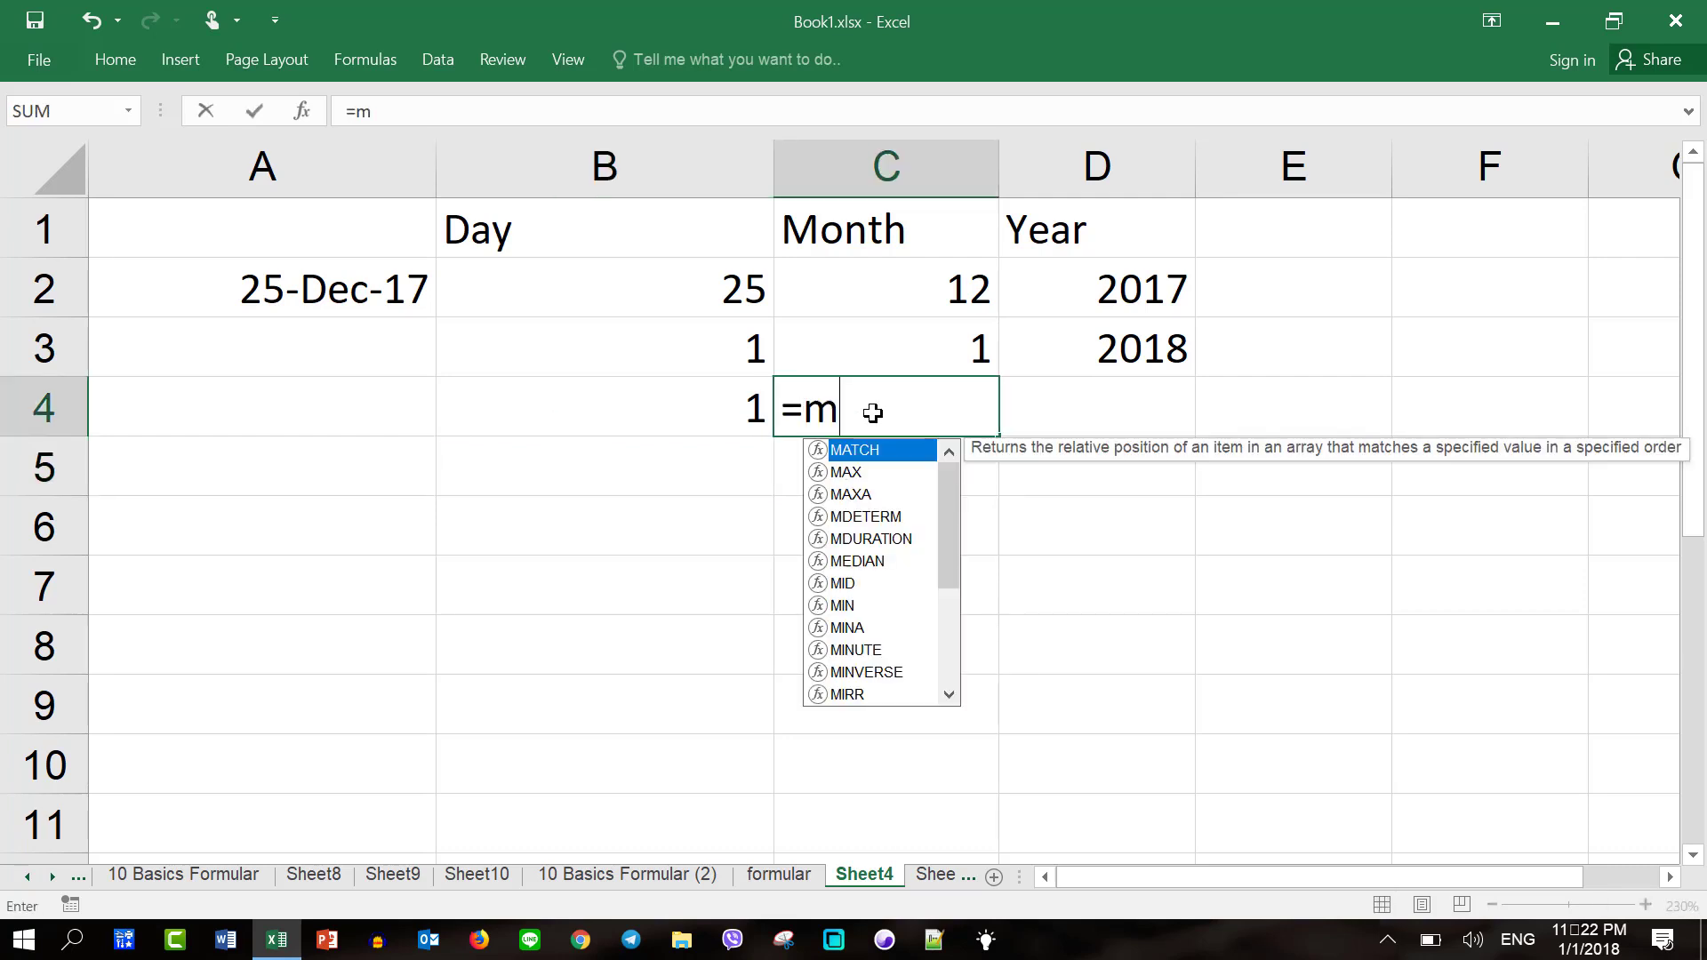
type("onth")
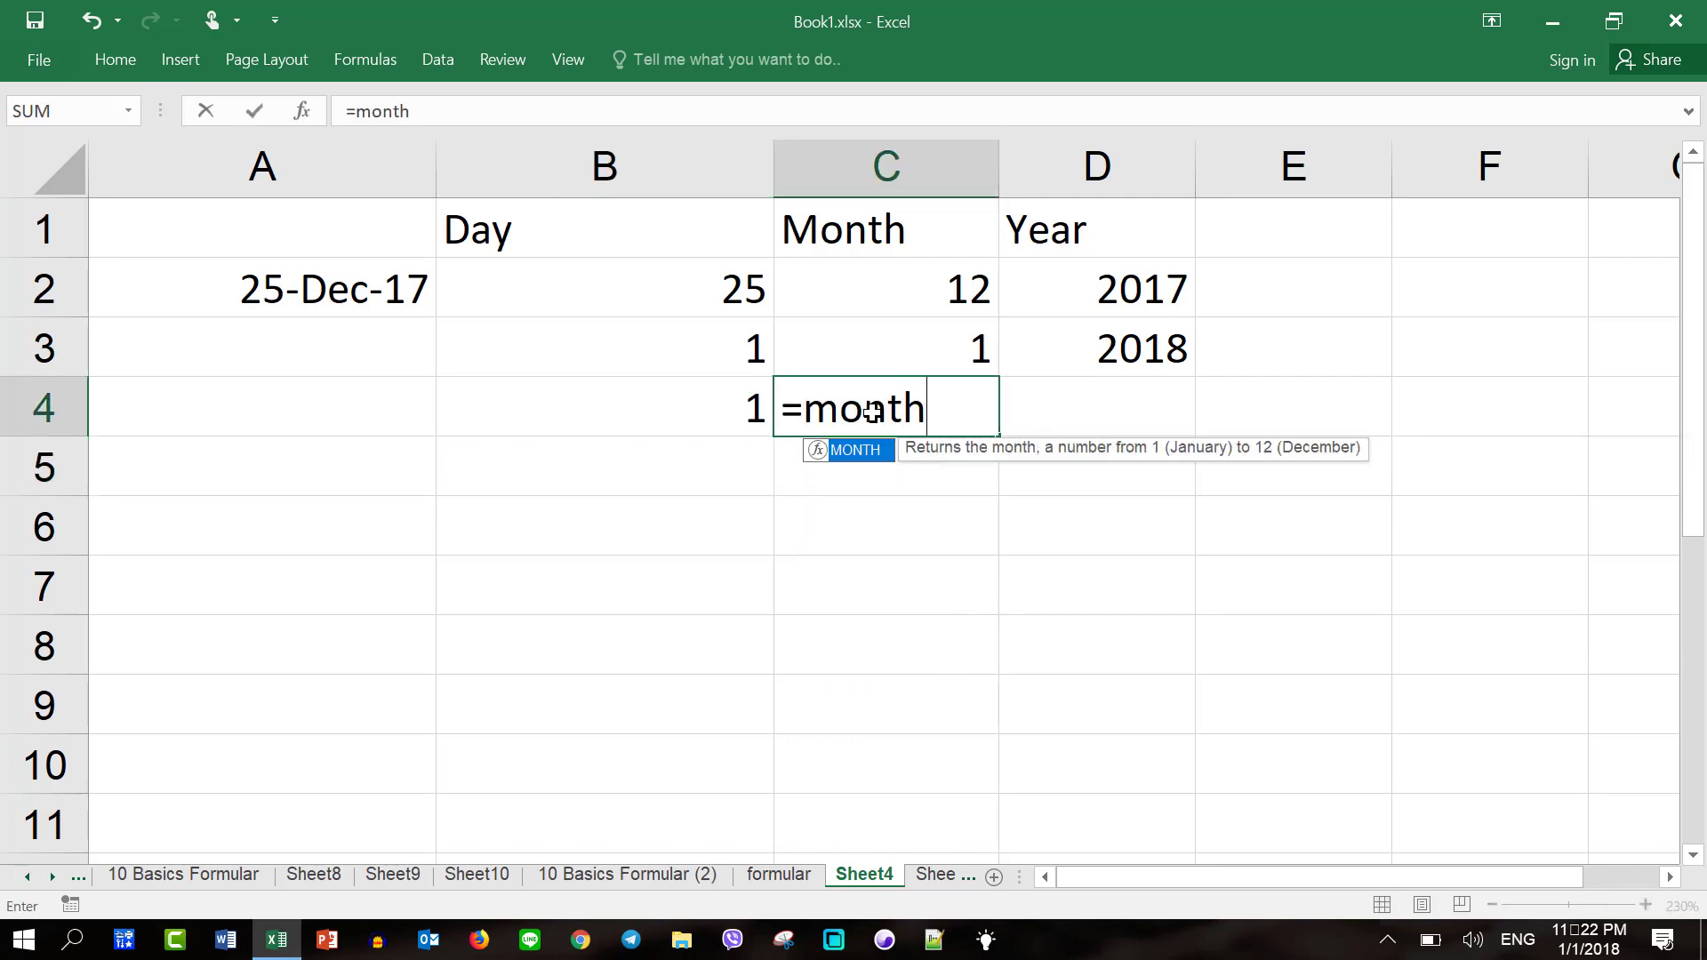
type("(")
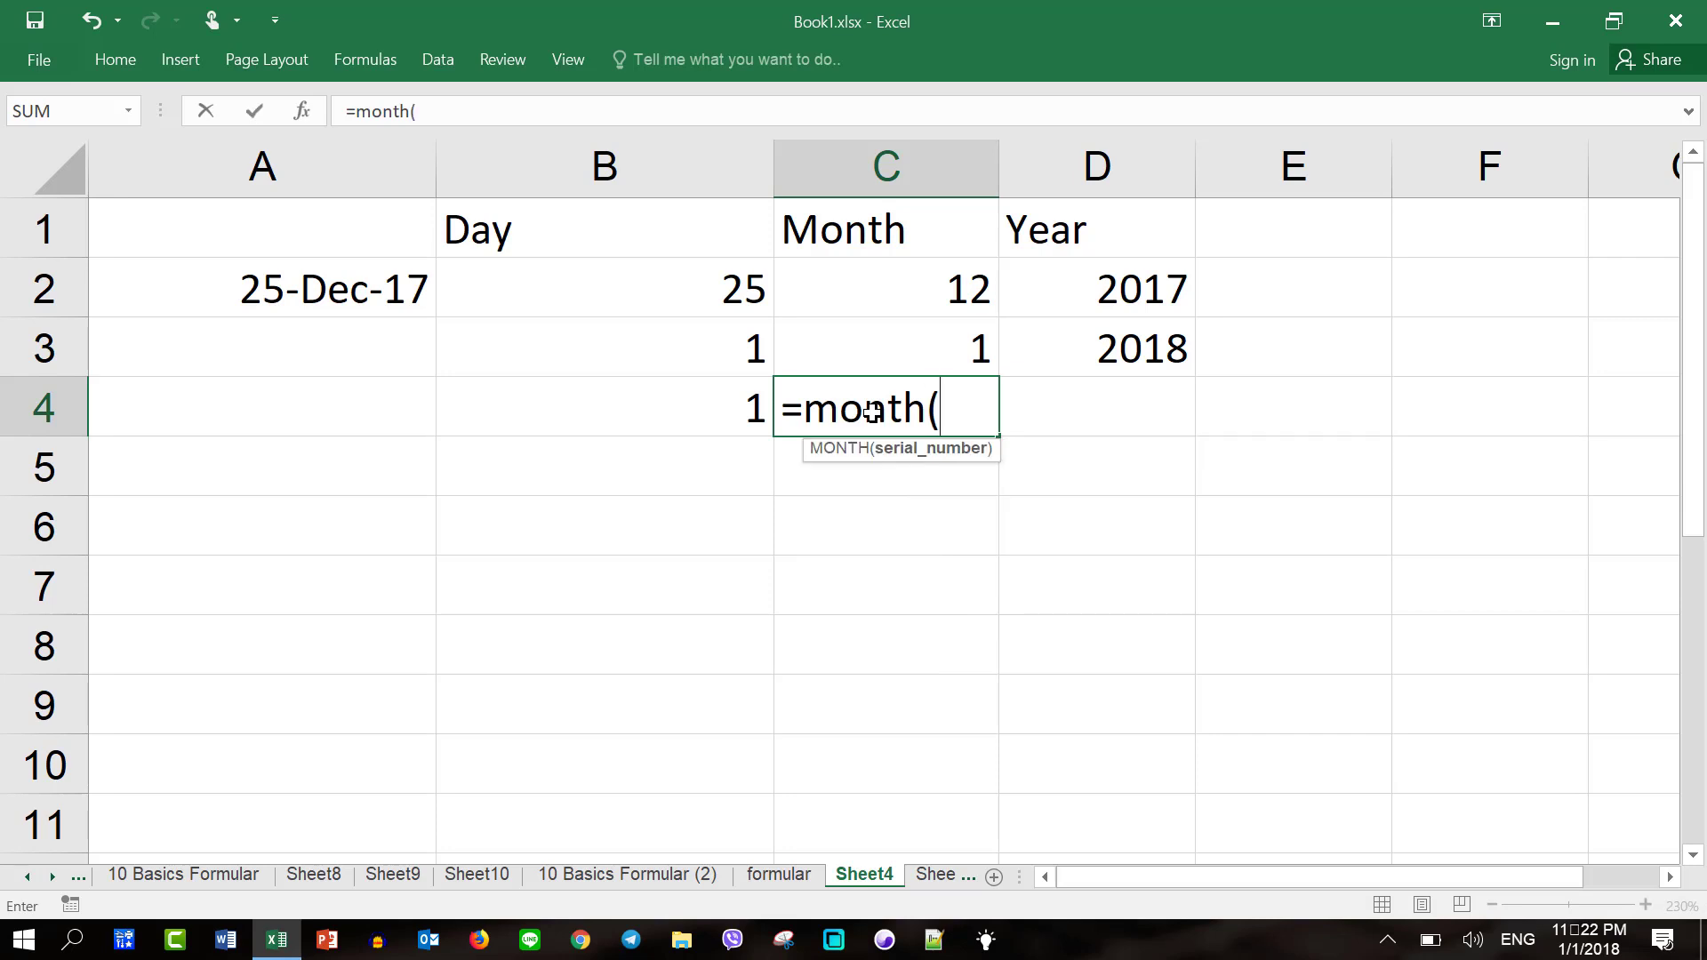
type("\"01-Jan-2018")
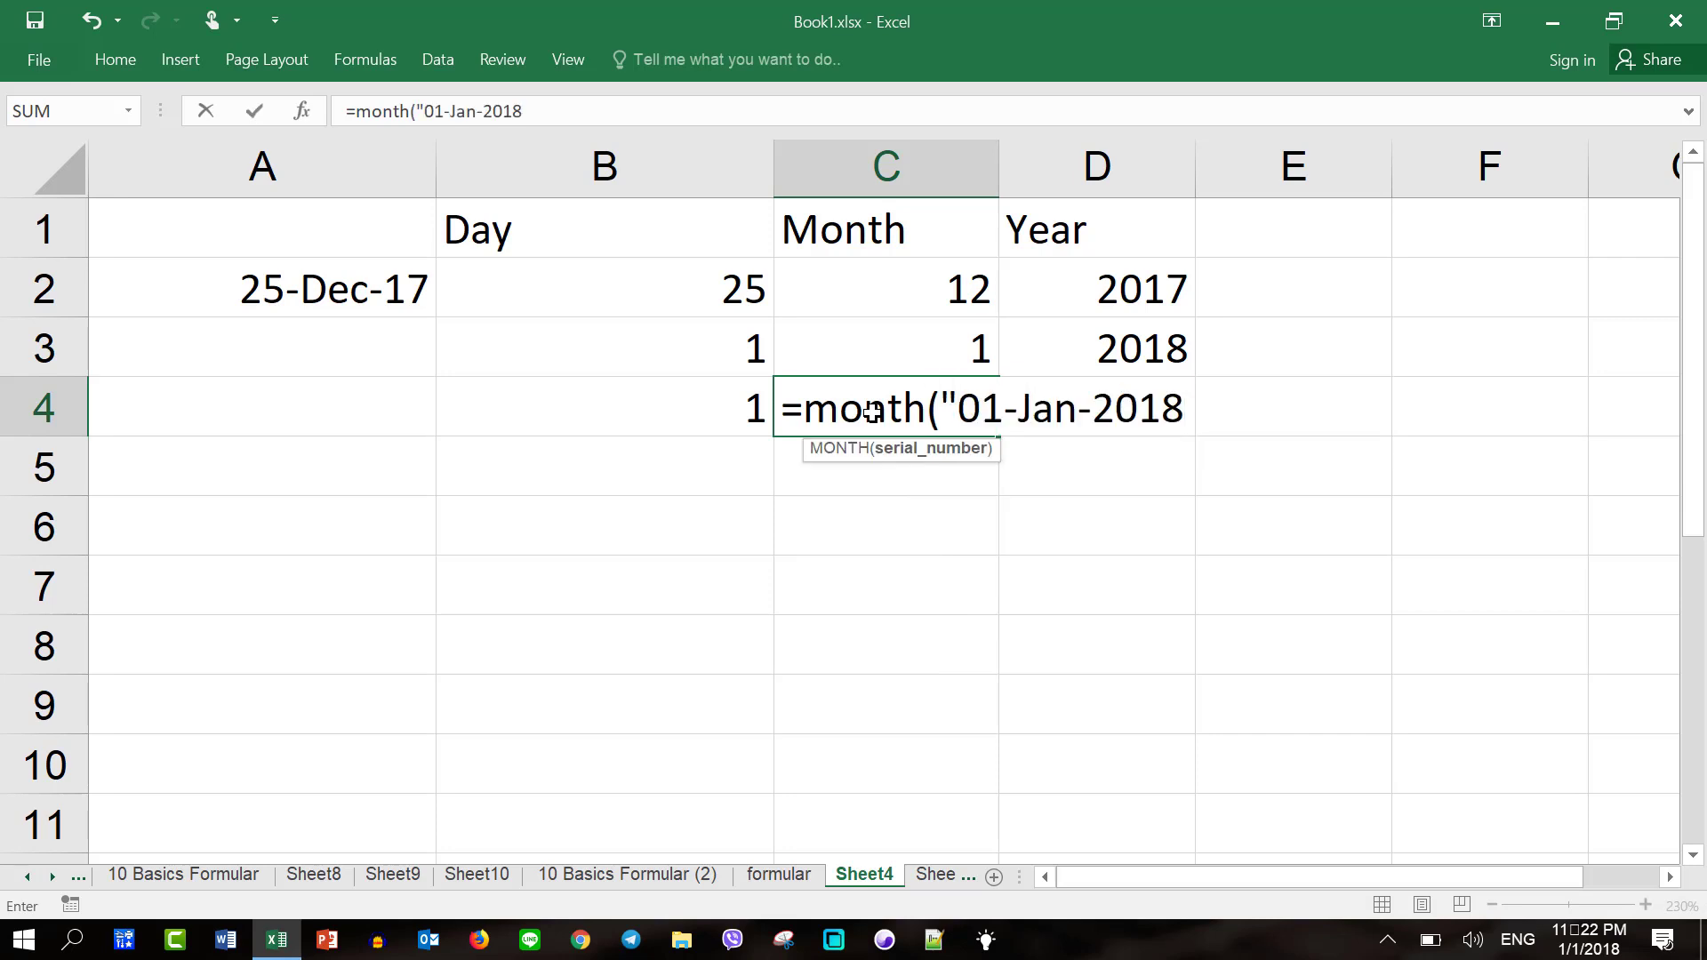
type("\")")
key("ctrl+Return")
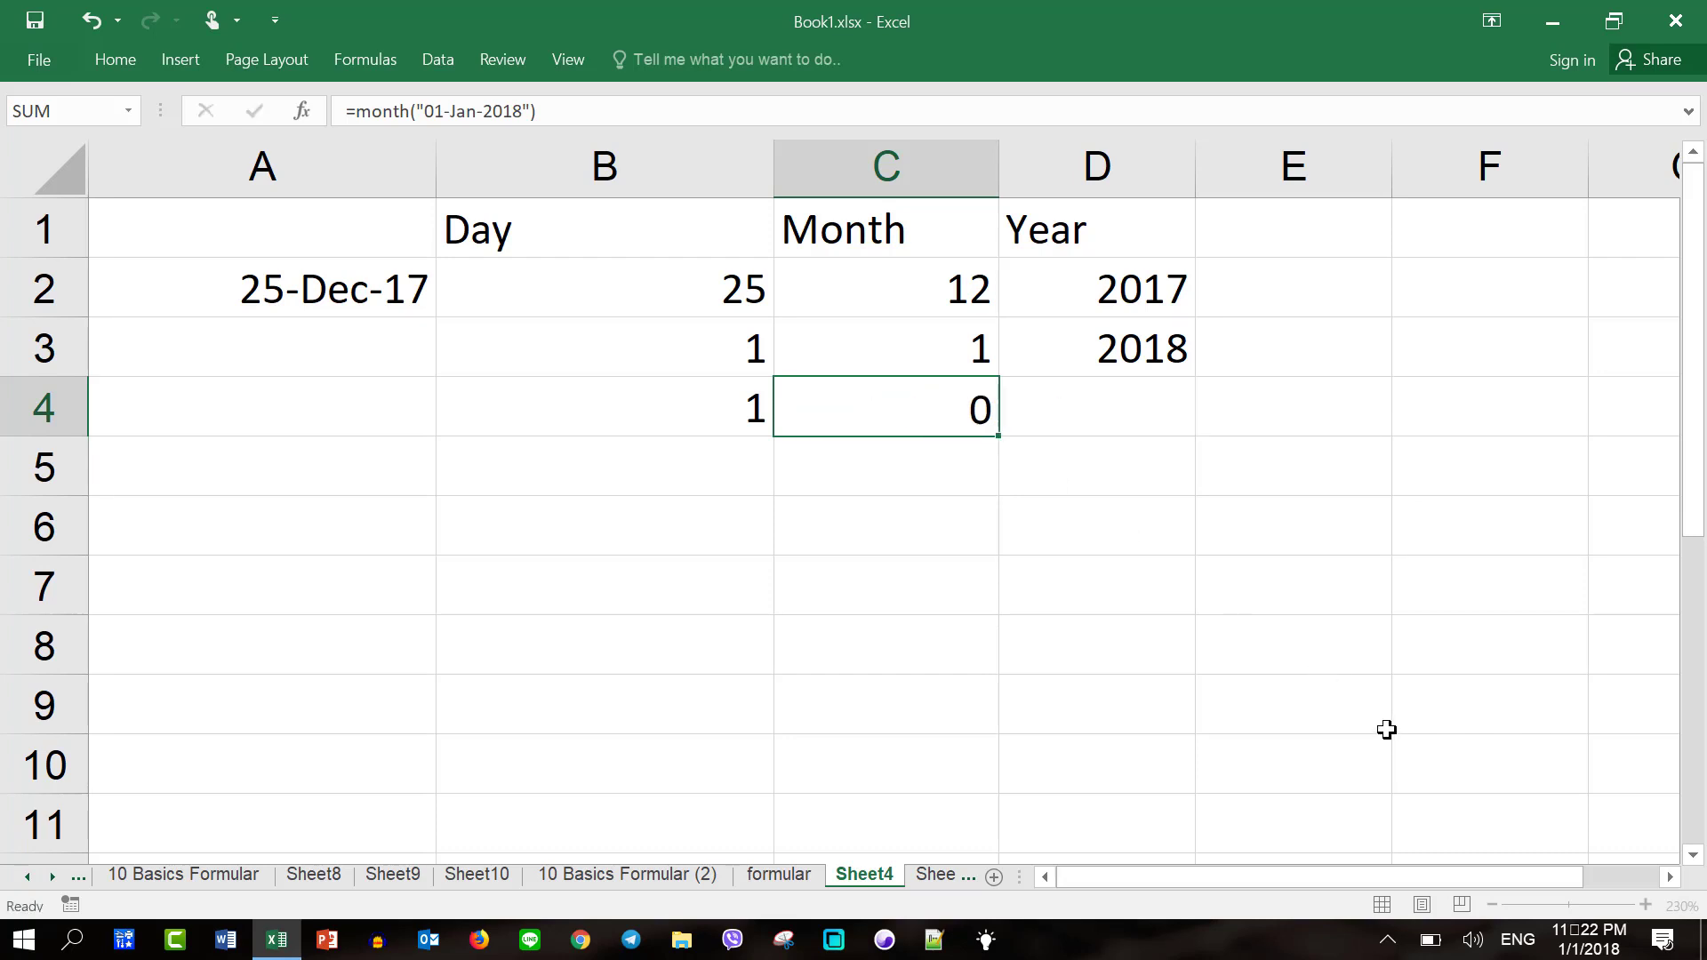
key("Return")
left_click(1129, 397)
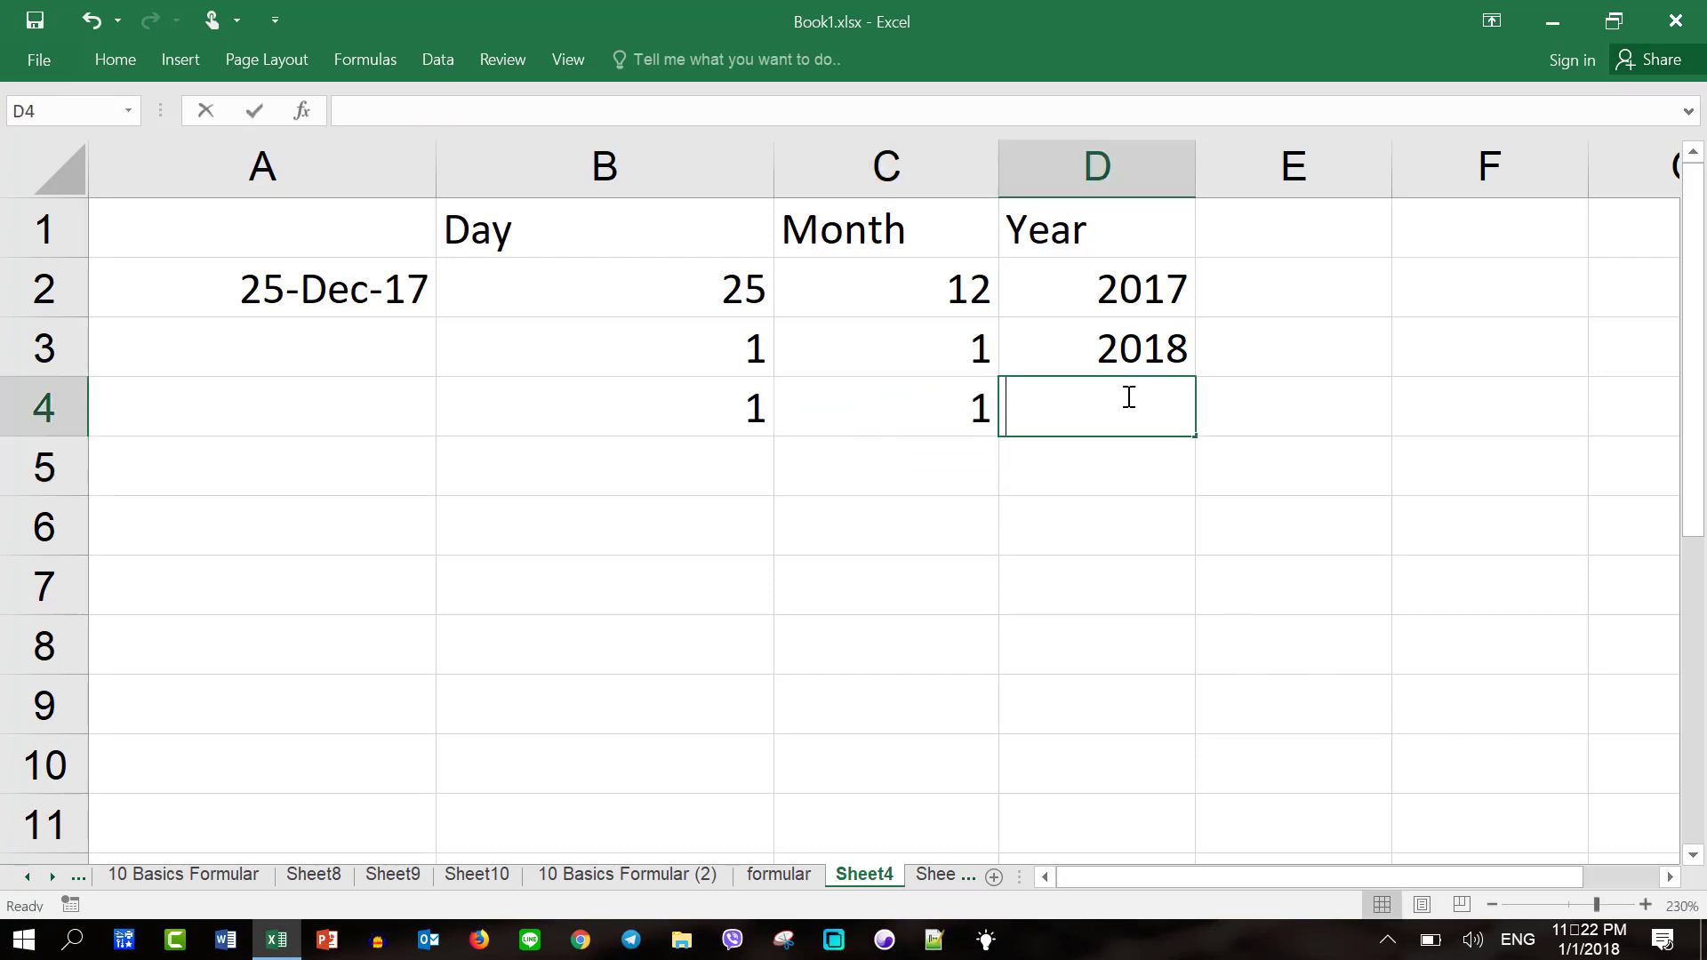
type("=")
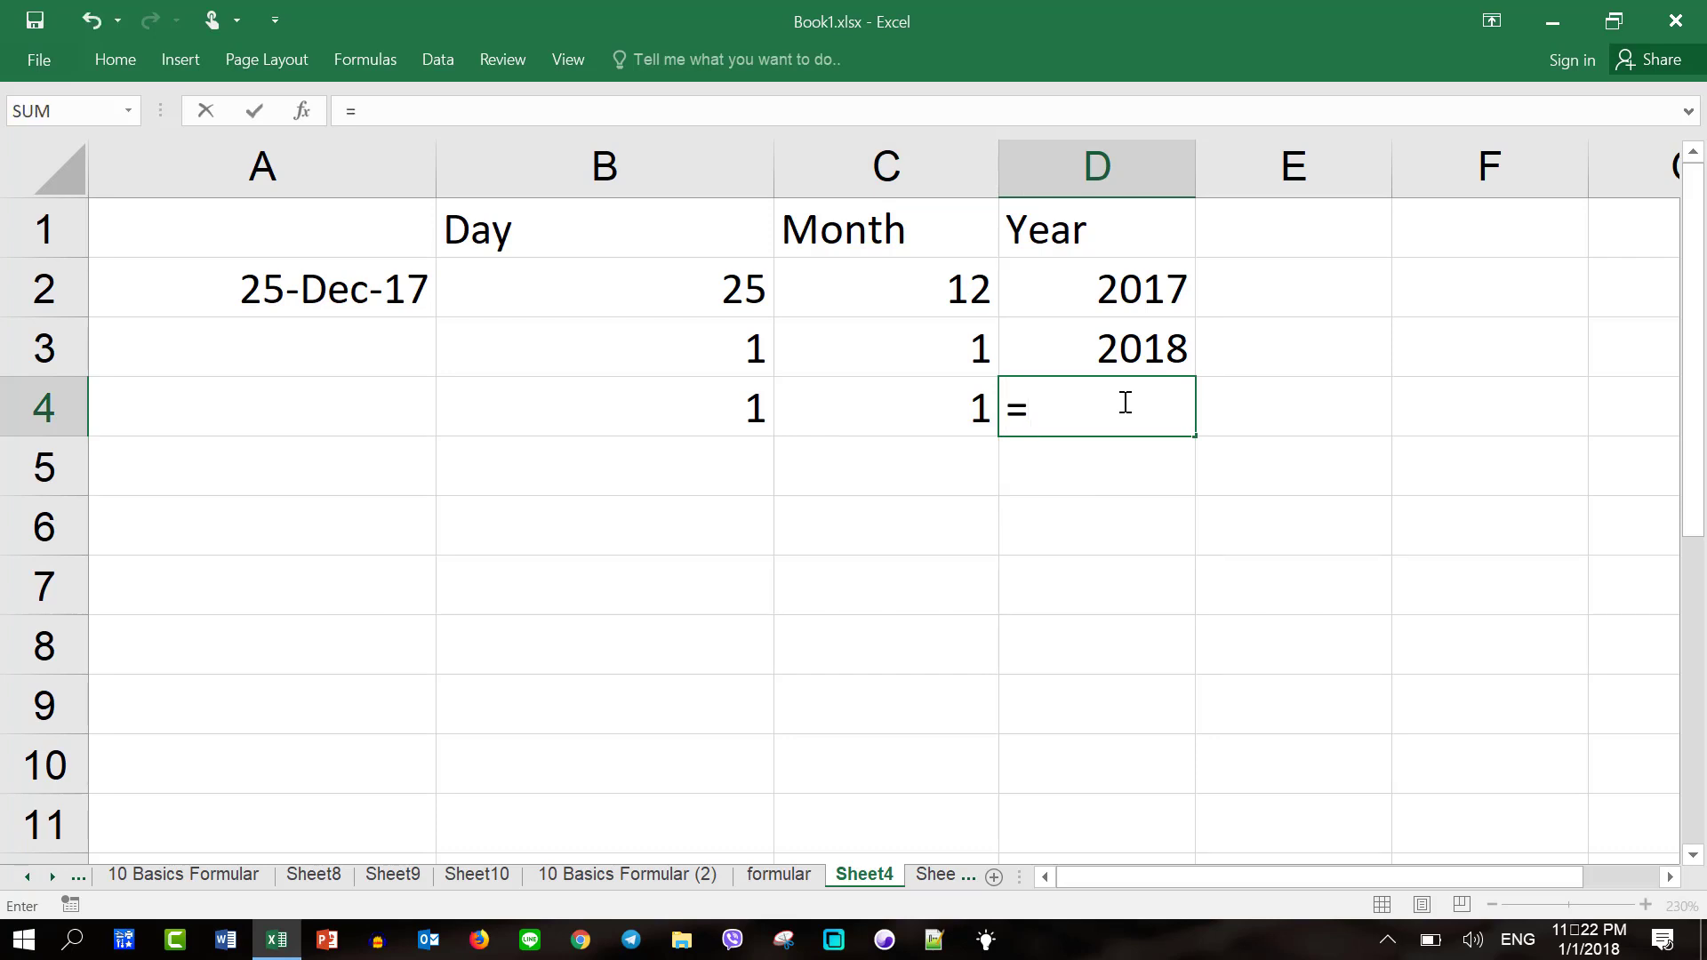
type("year(")
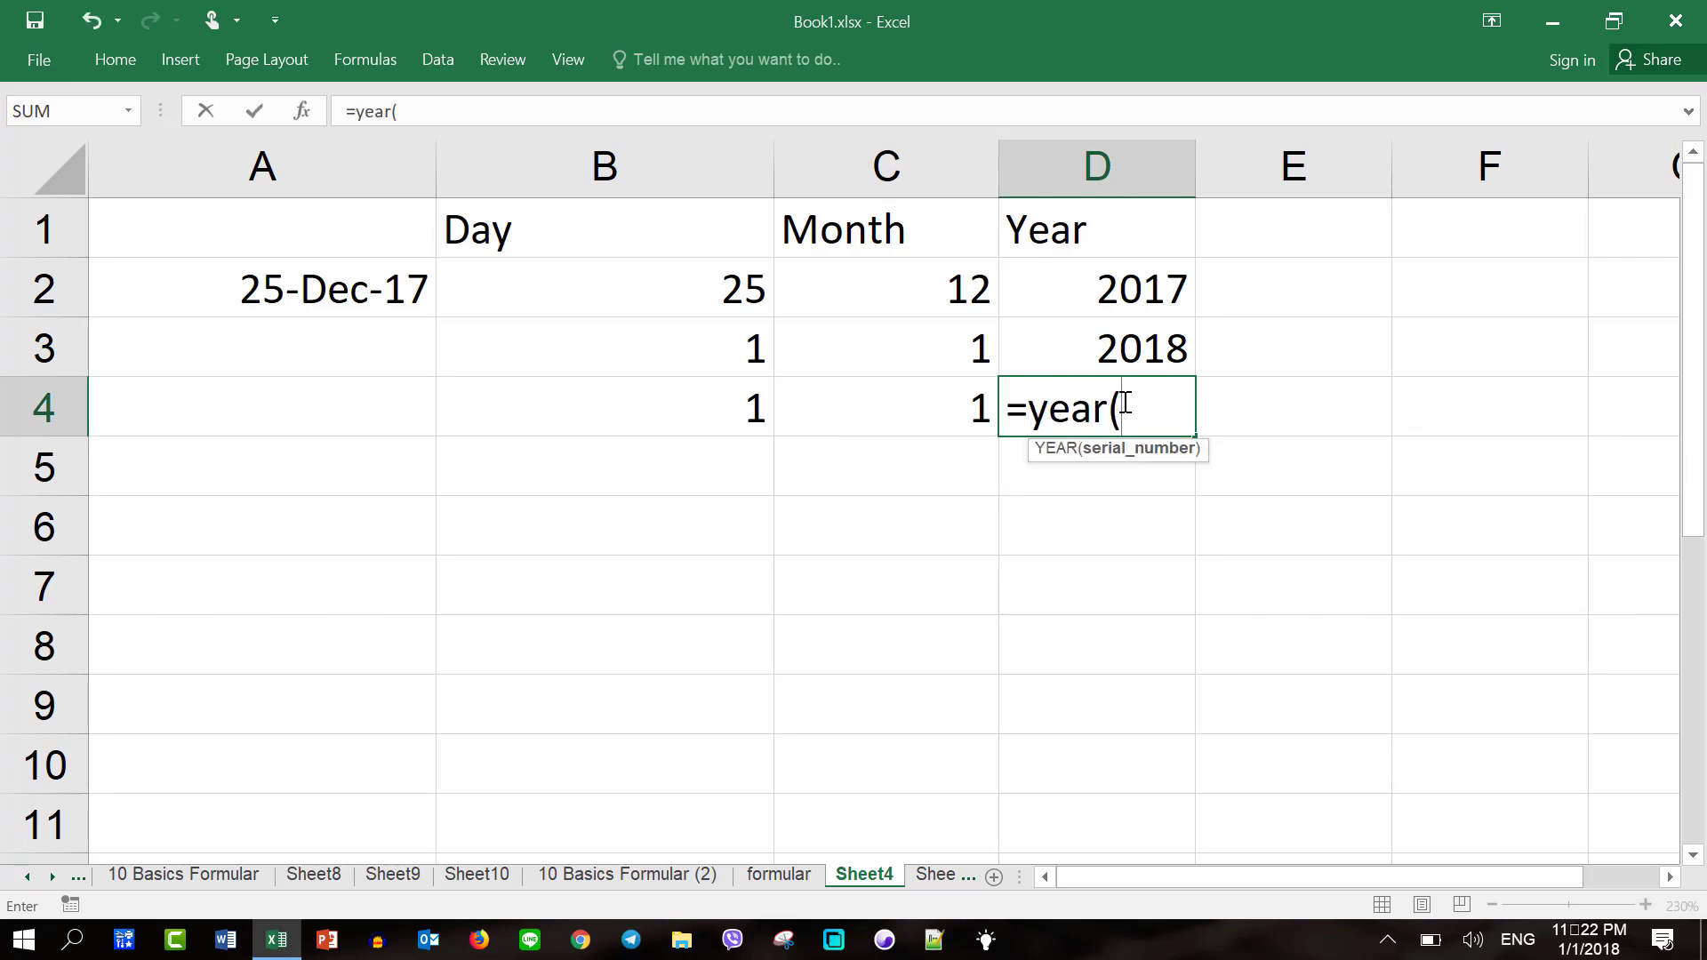
type("\"01-Jan-2018")
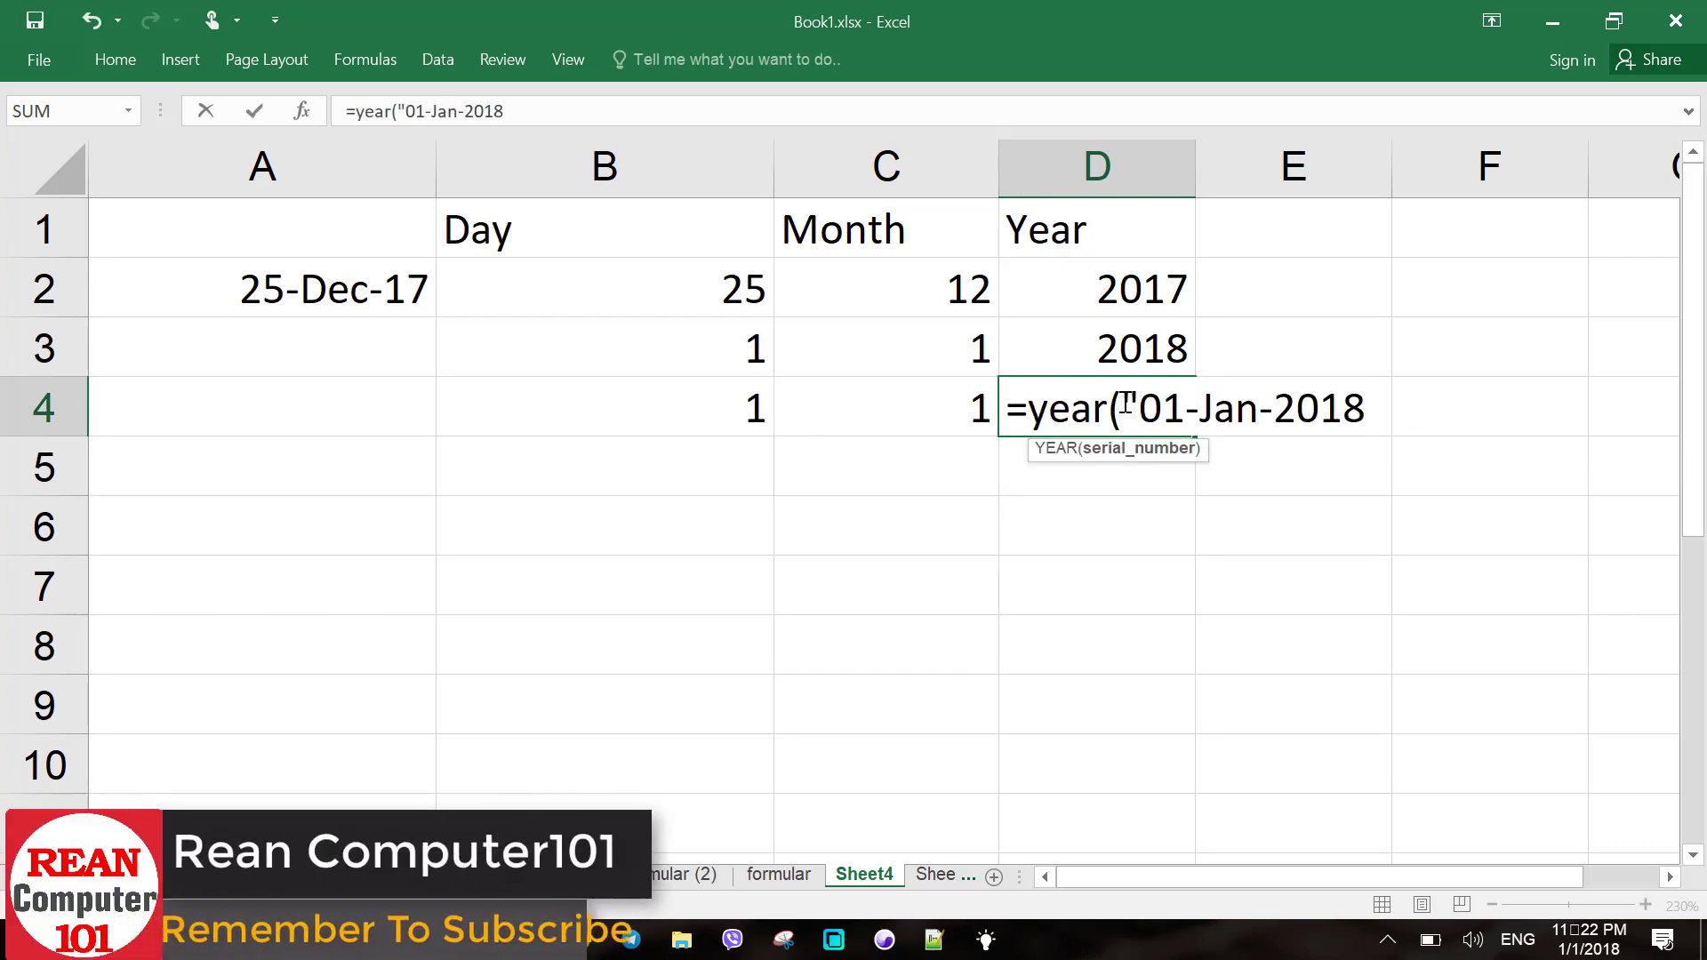
type("\")")
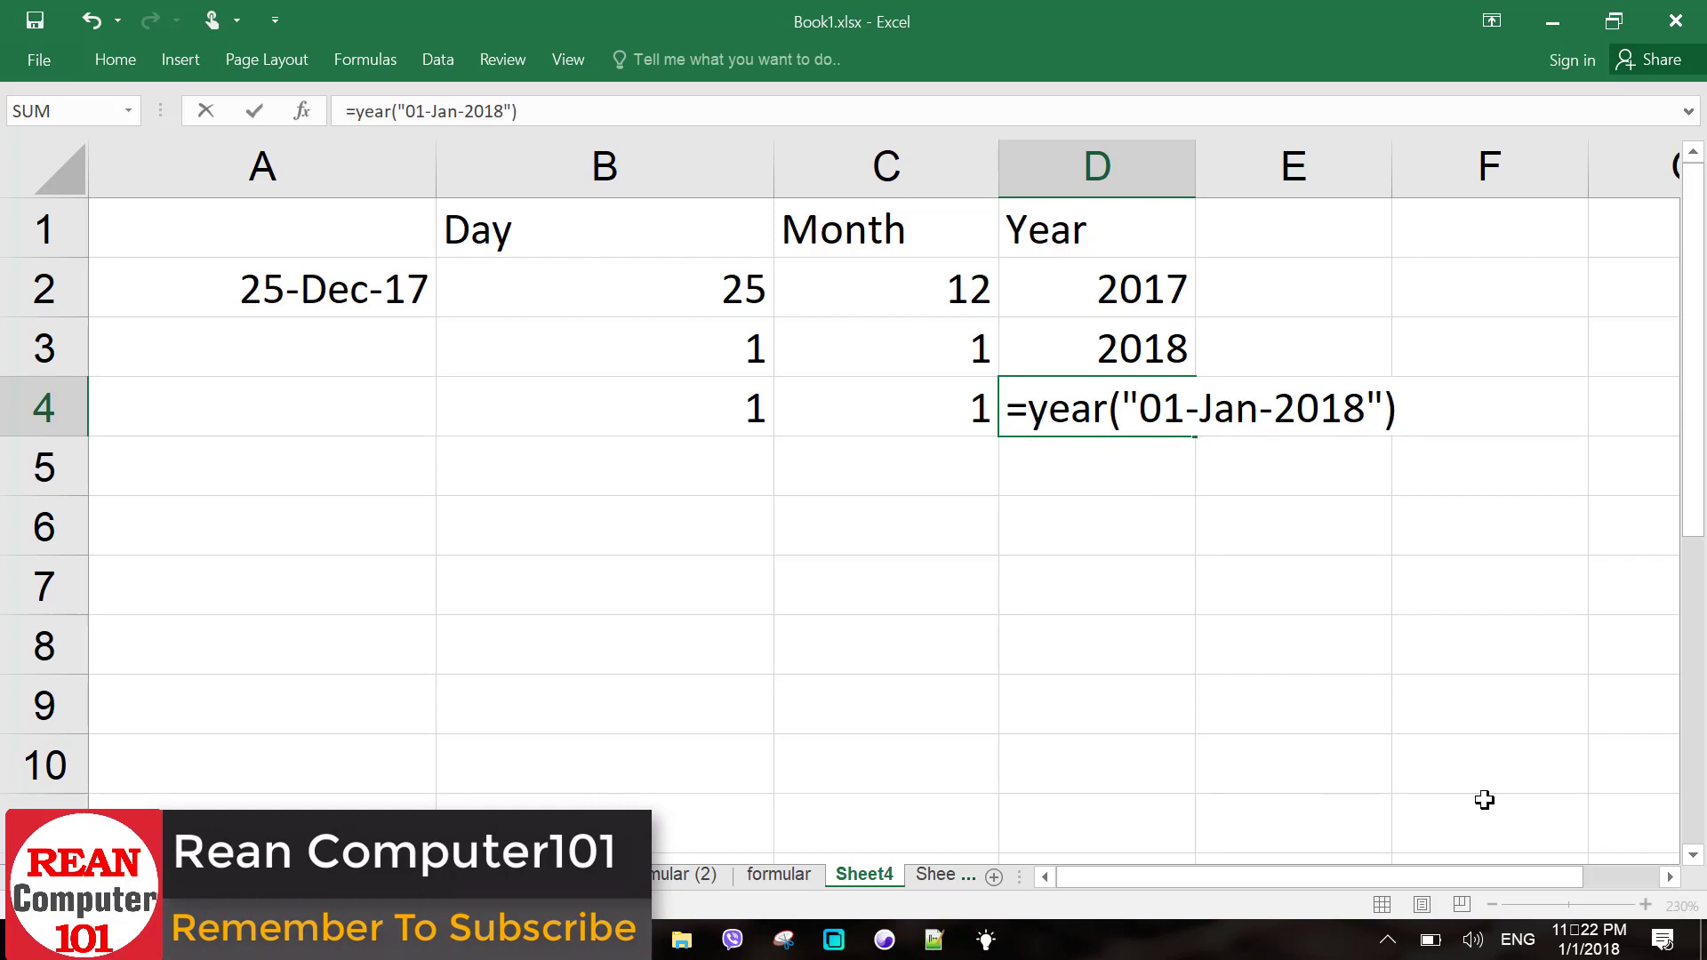
key("Return")
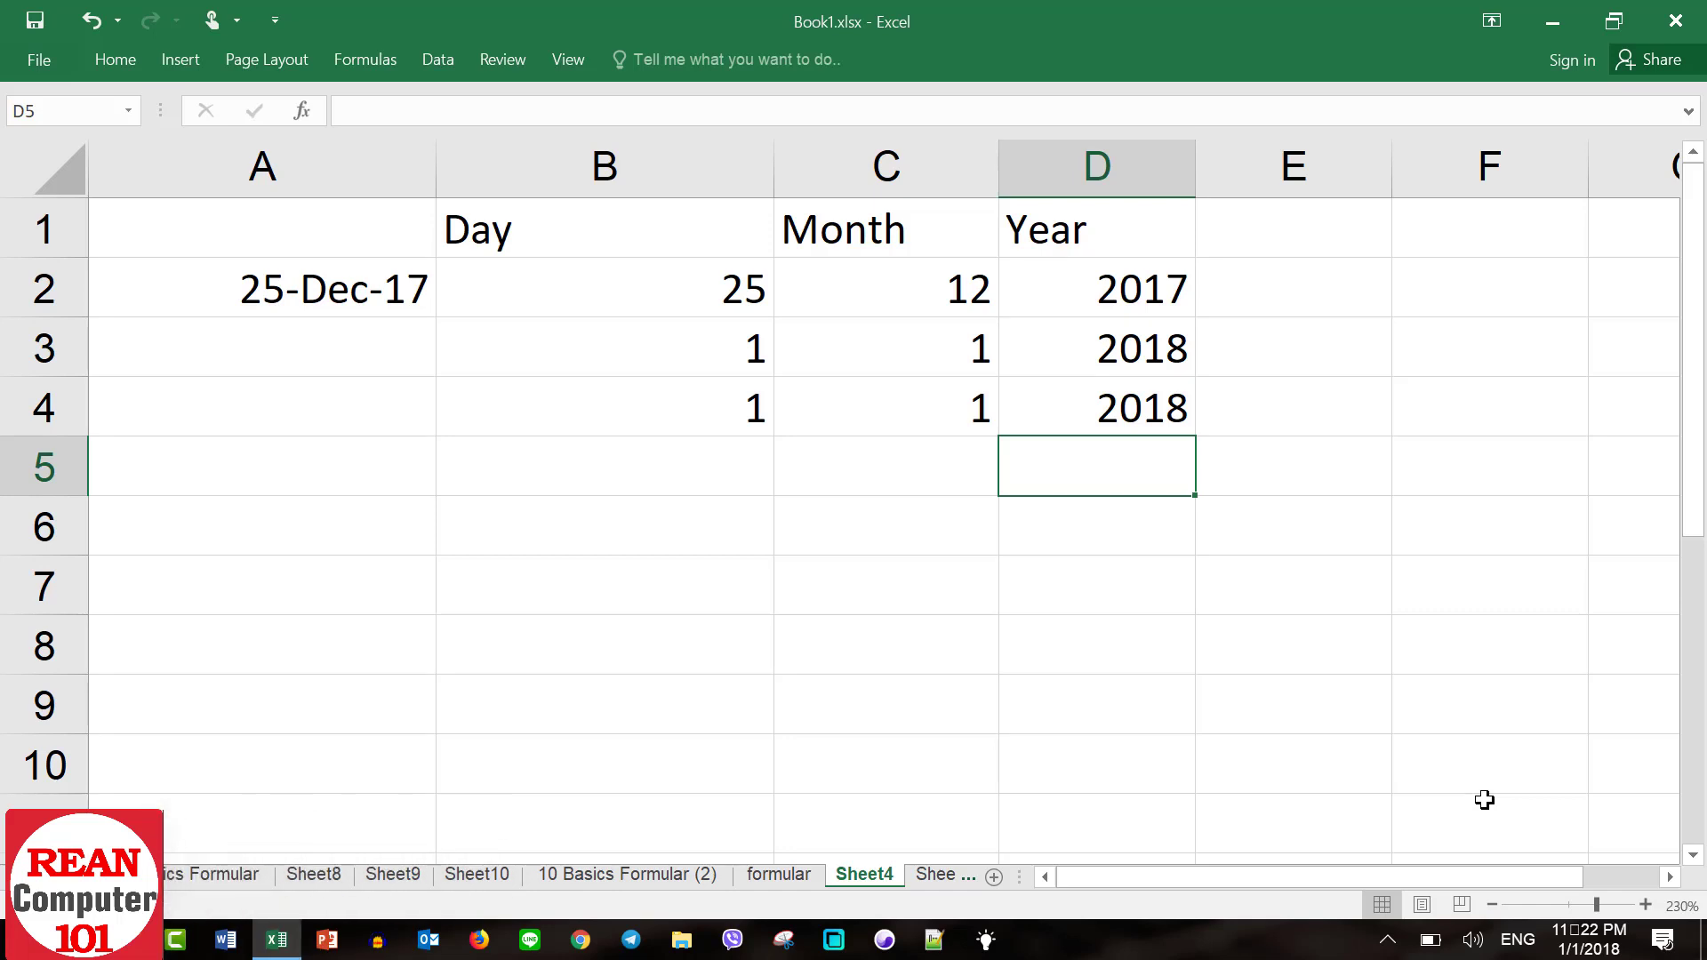
Step: Change B4's date text to "02-Jan-2018" so it returns day 2
double_click(742, 410)
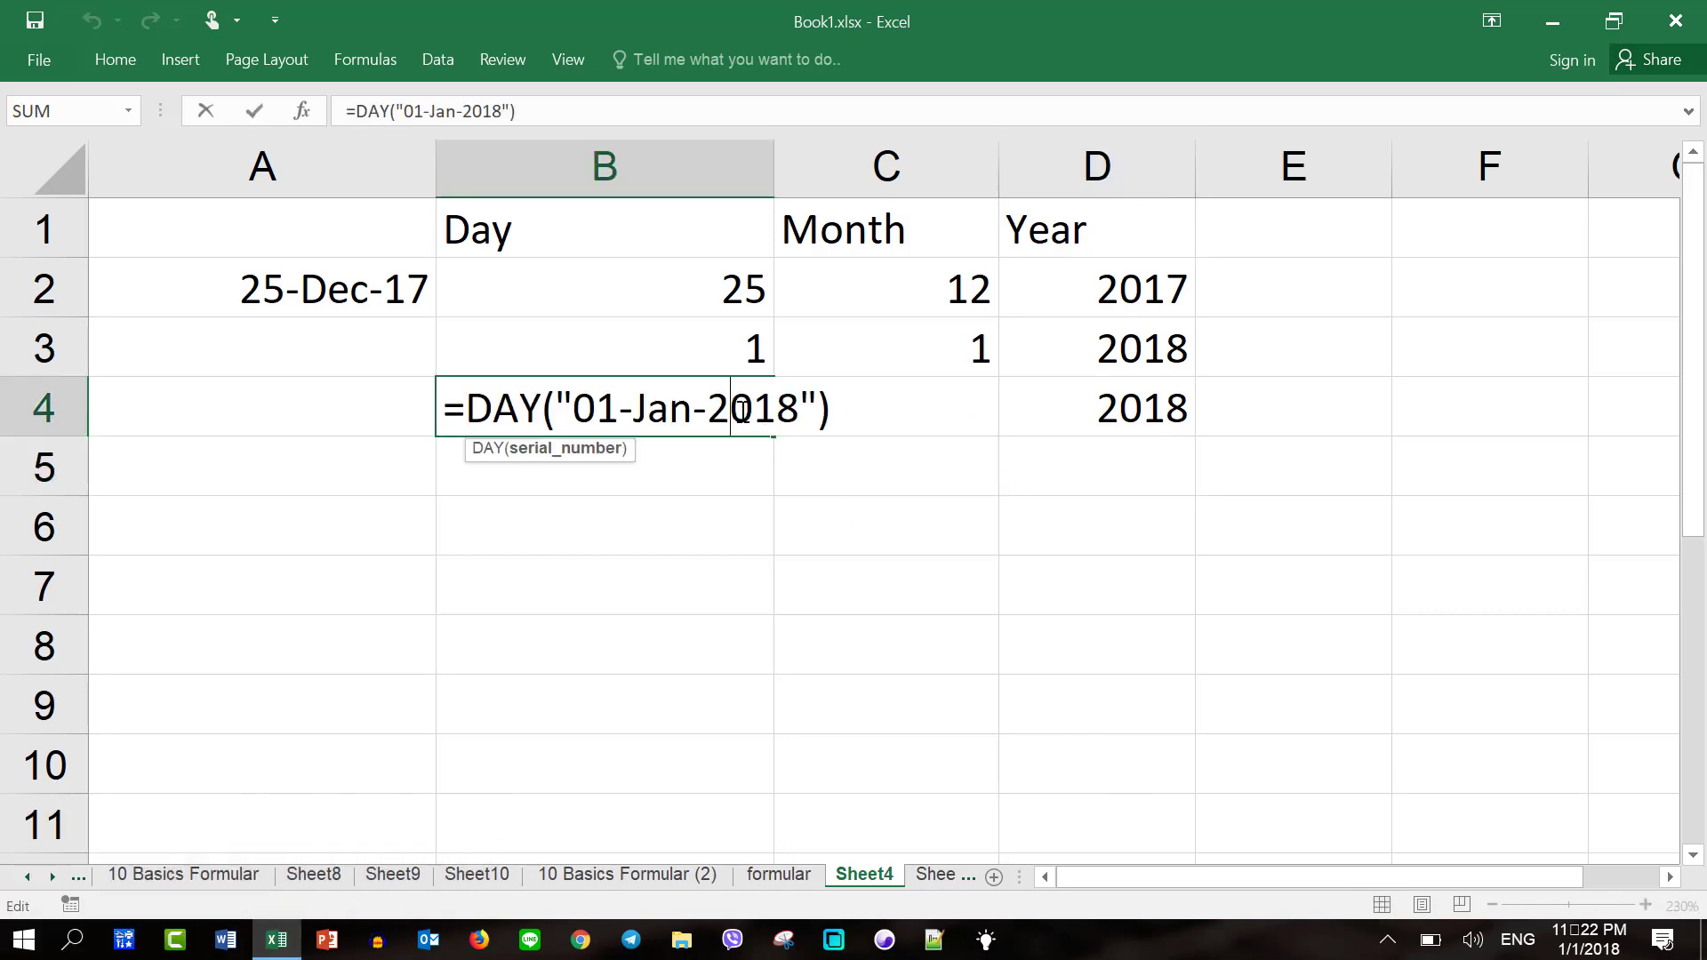
left_click(613, 410)
key("BackSpace")
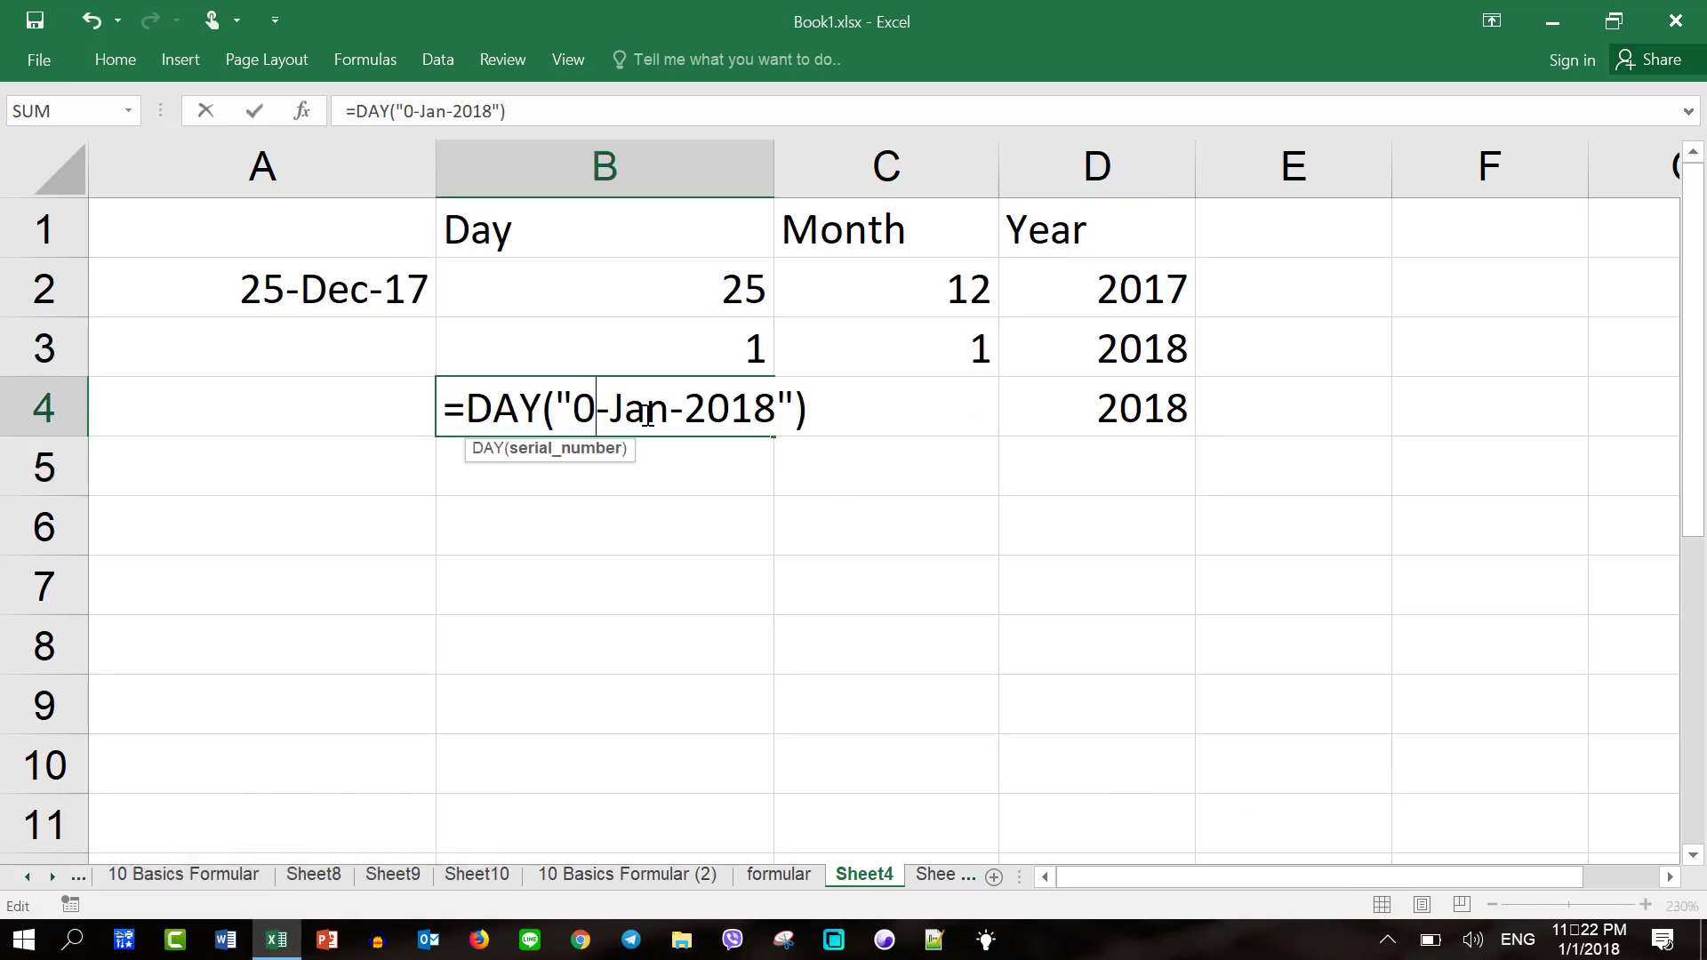
type("2")
key("Return")
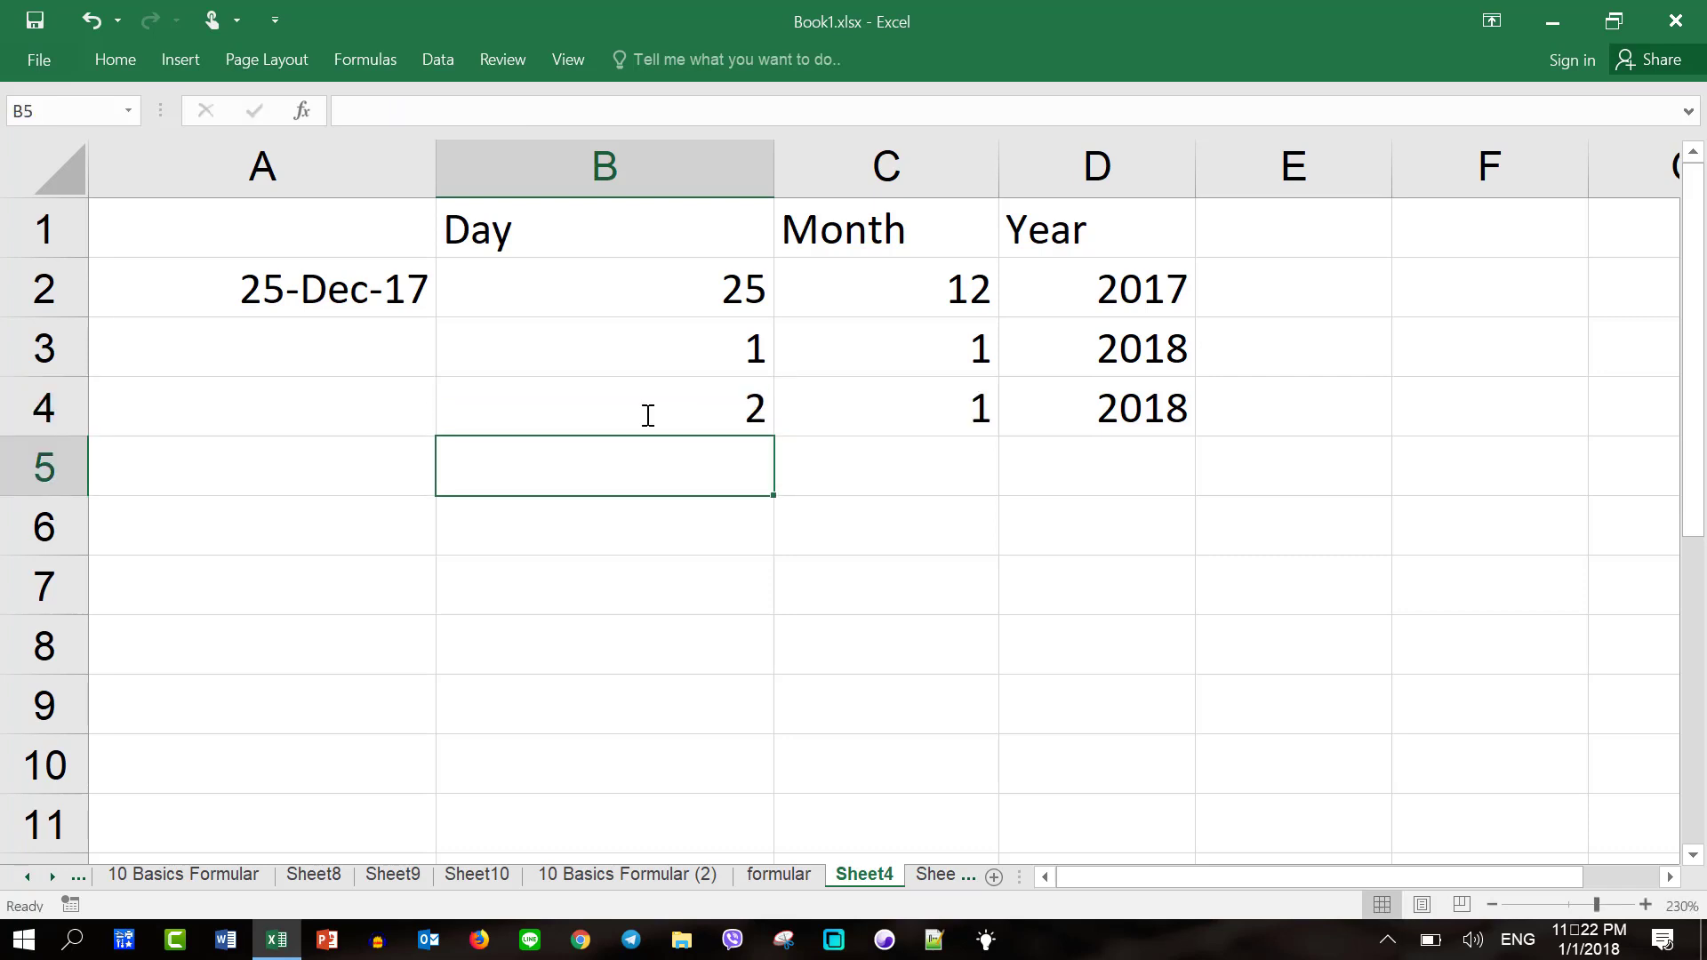
left_click(645, 415)
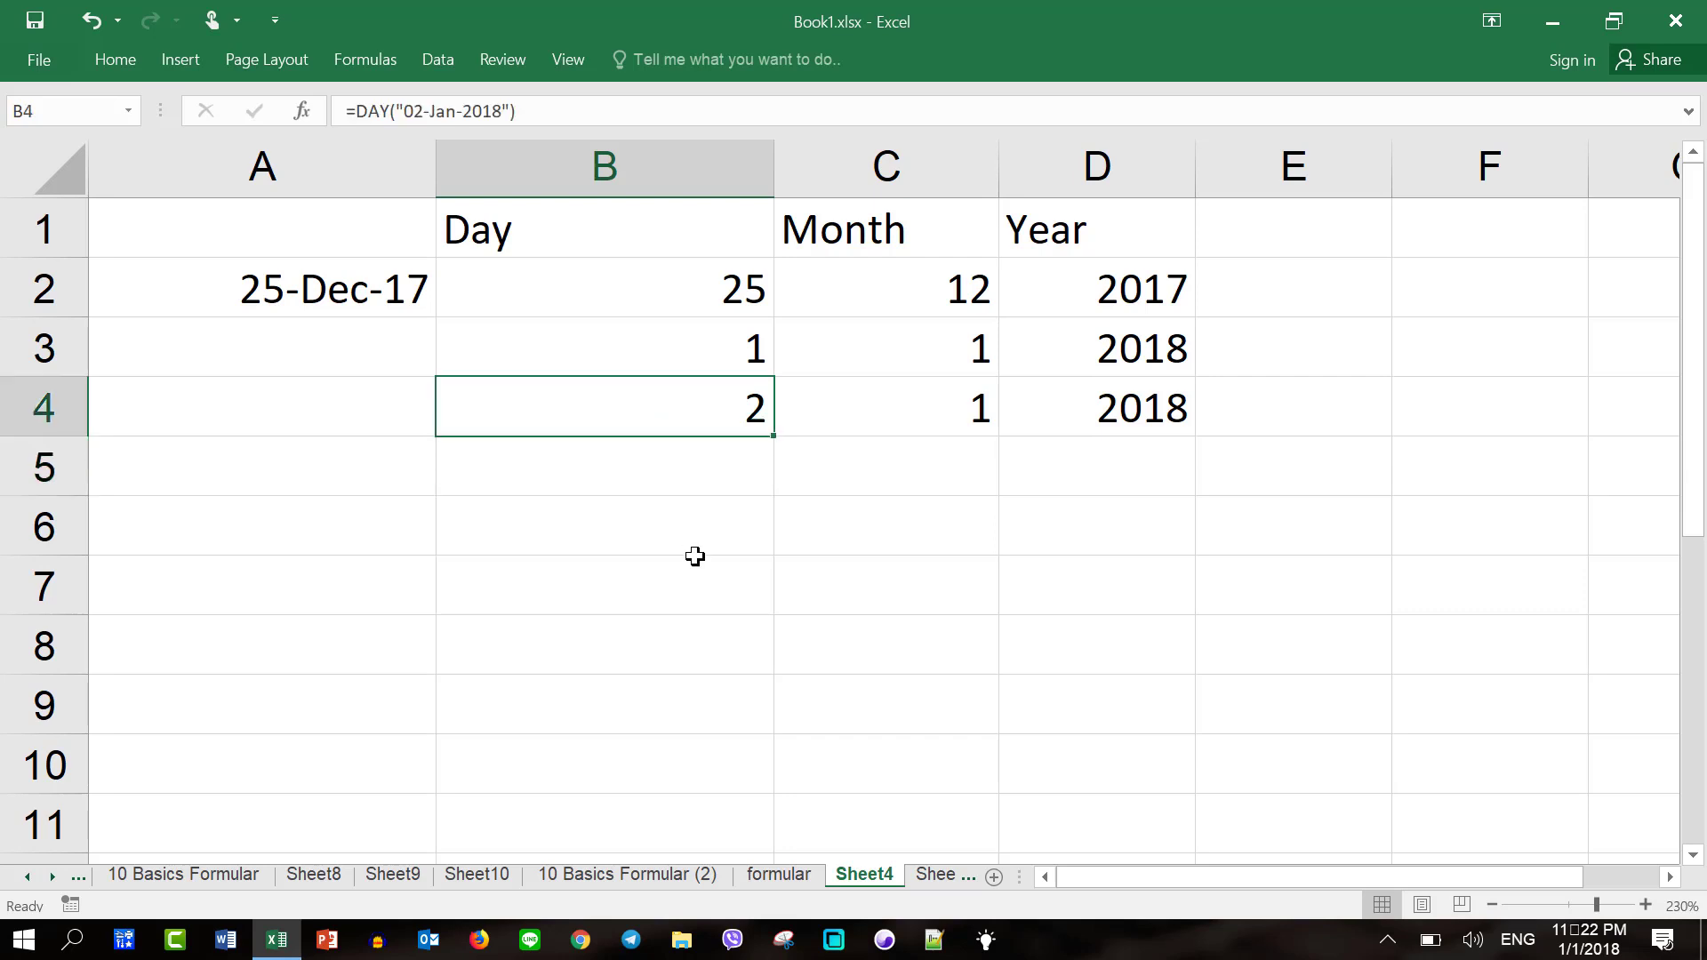
Step: Enter =DAY("02-01-2018") in B5, which returns 1
left_click(737, 469)
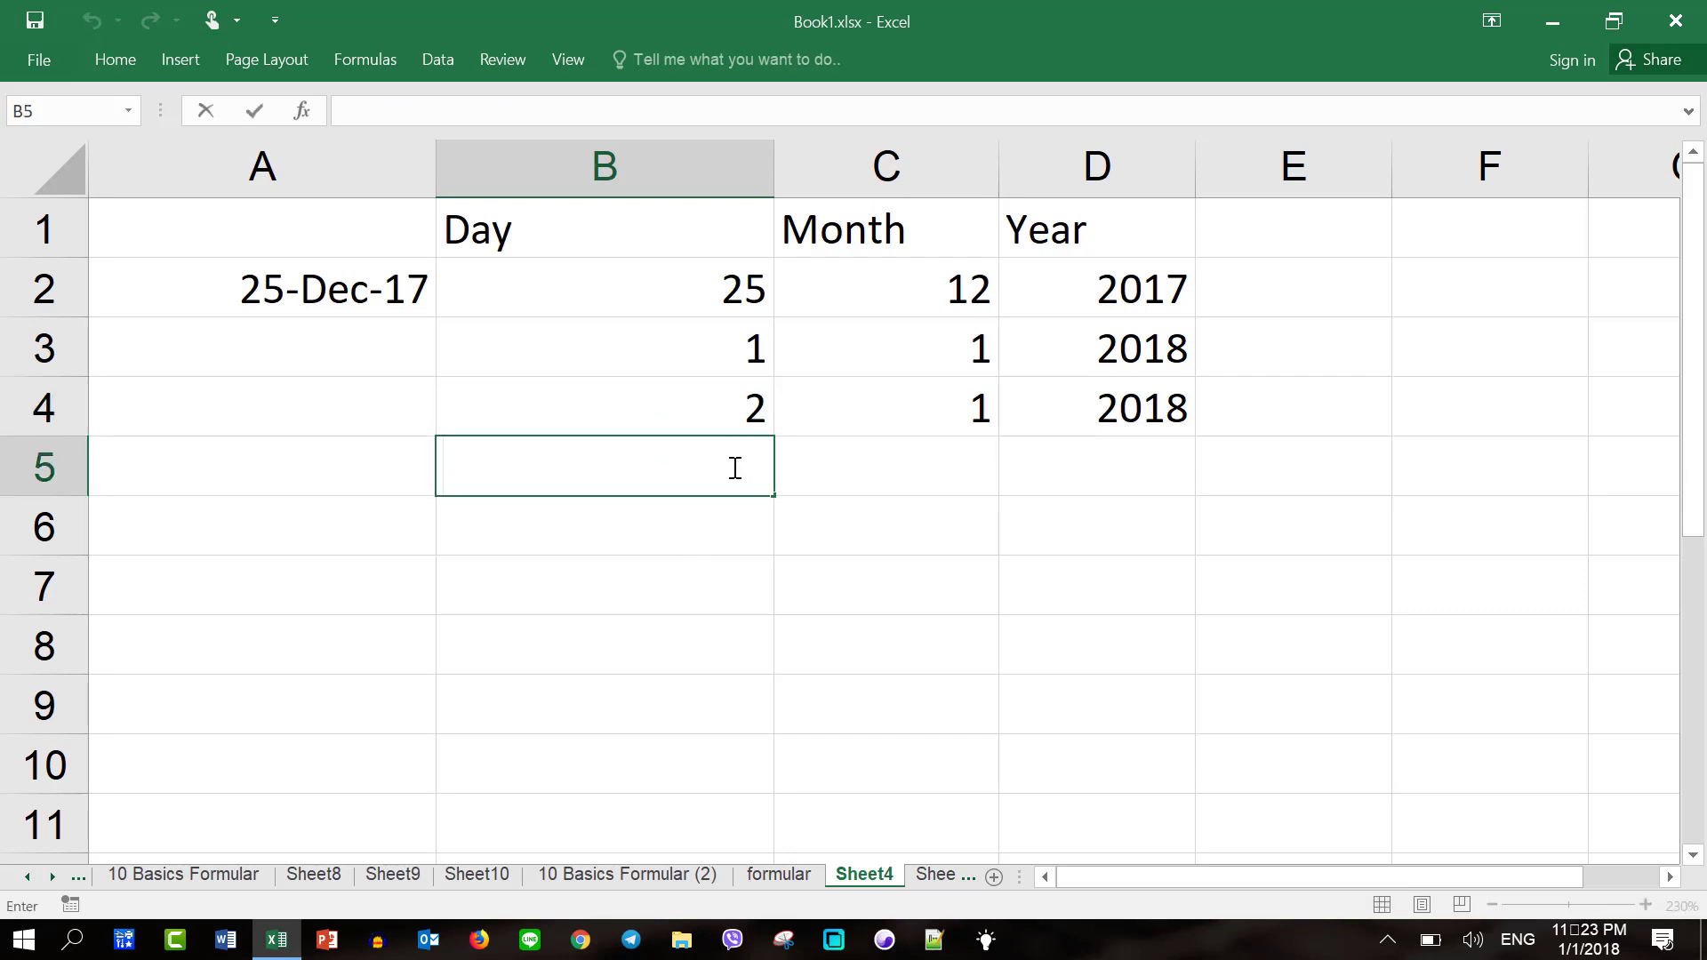
type("=da")
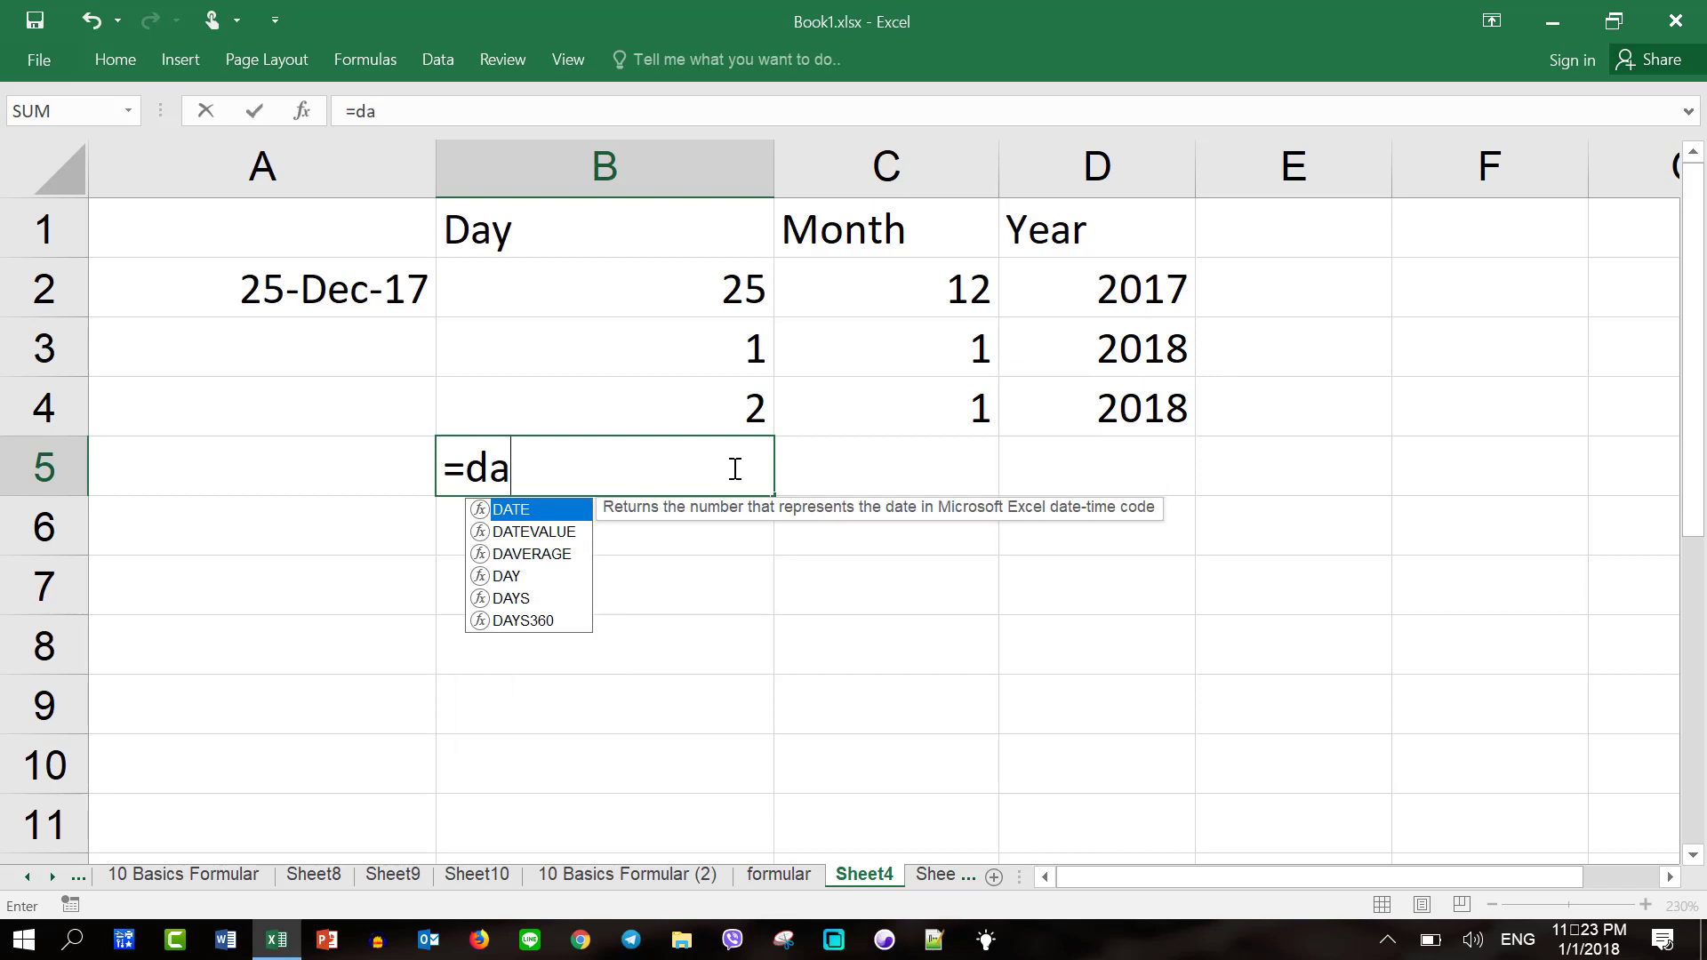
type("y(")
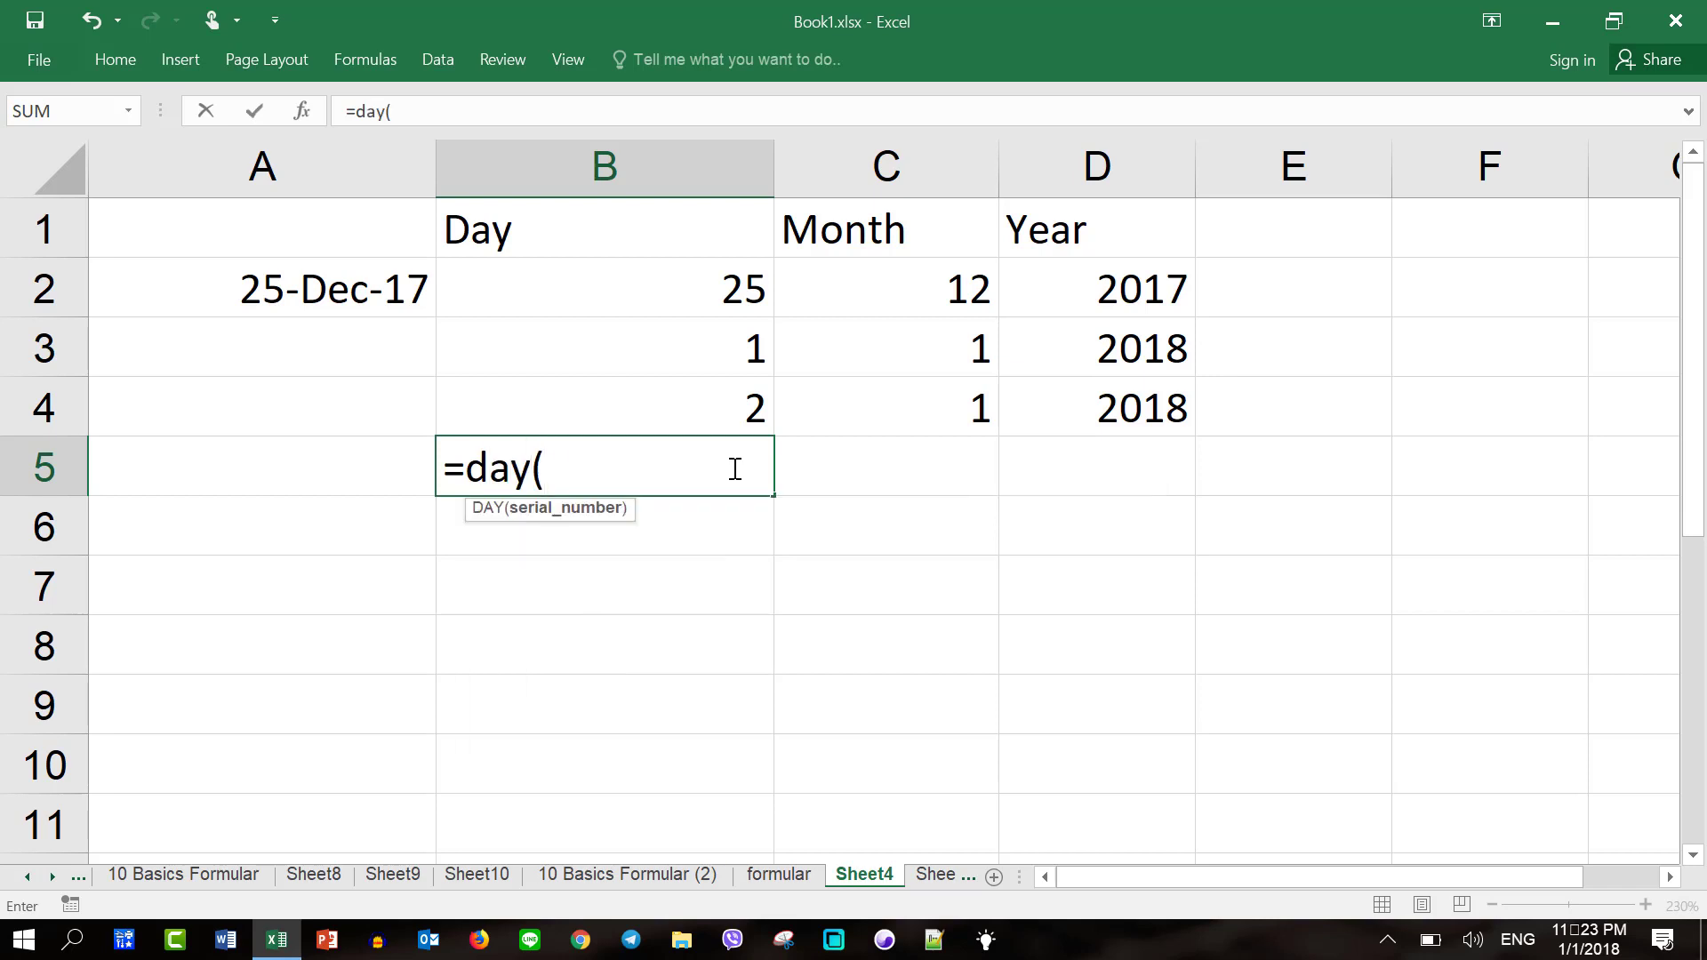
type("\"0")
type("2")
type("-01")
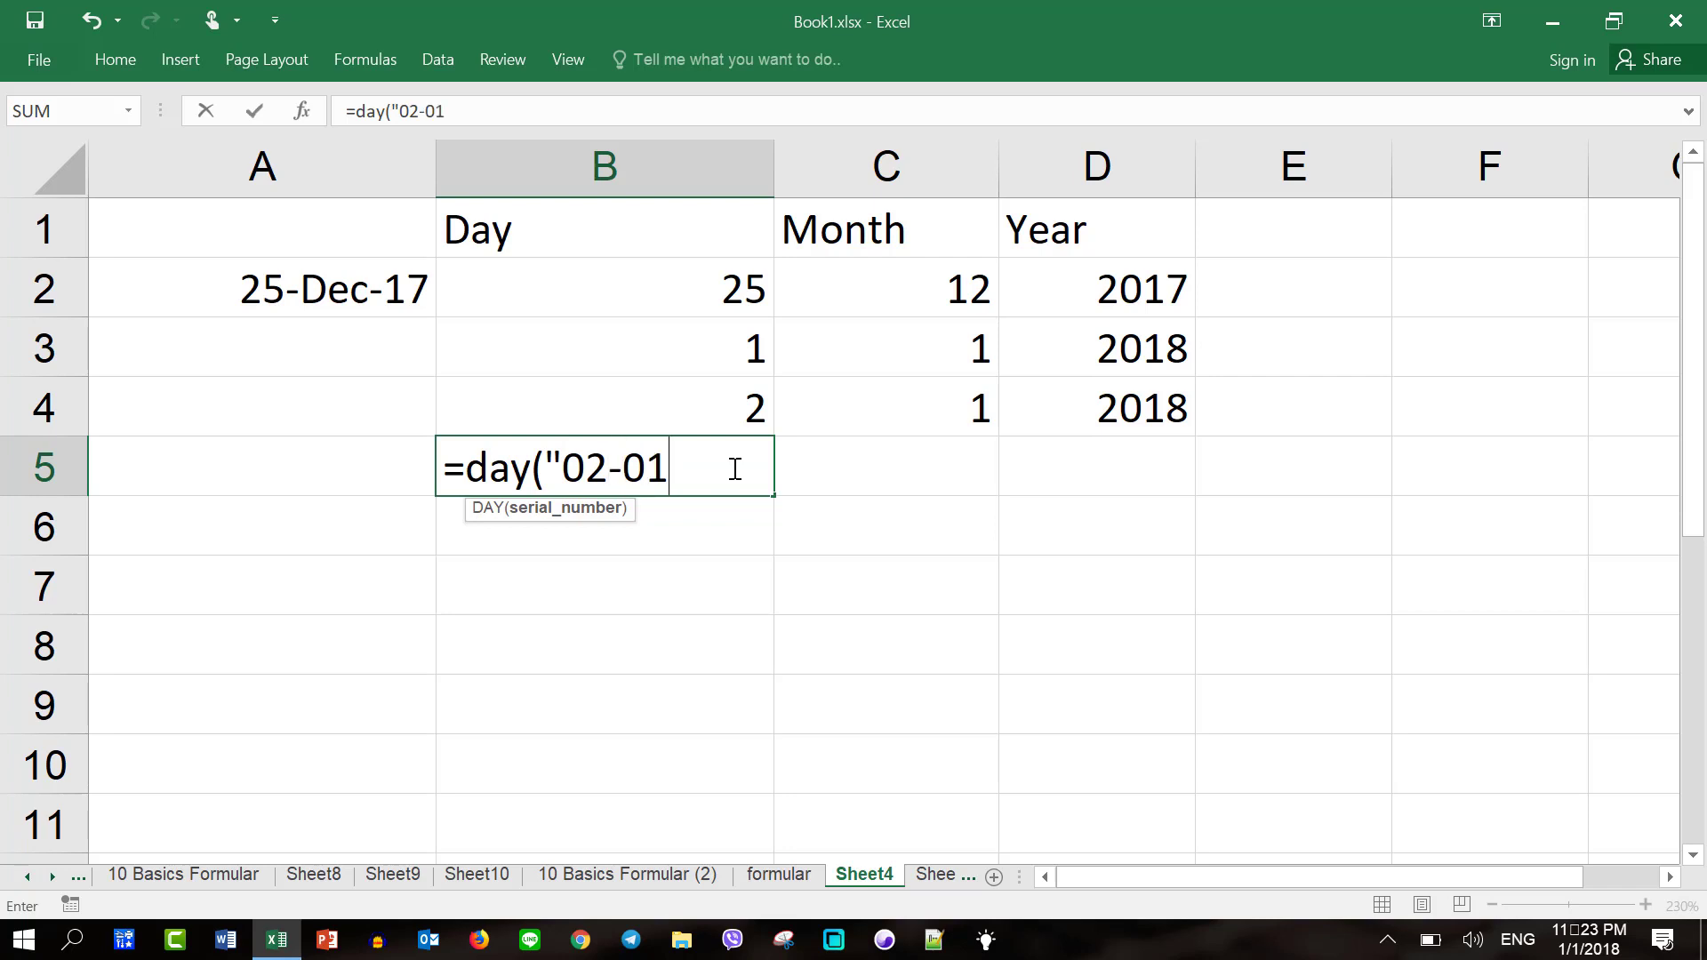
type("-2")
type("018\"")
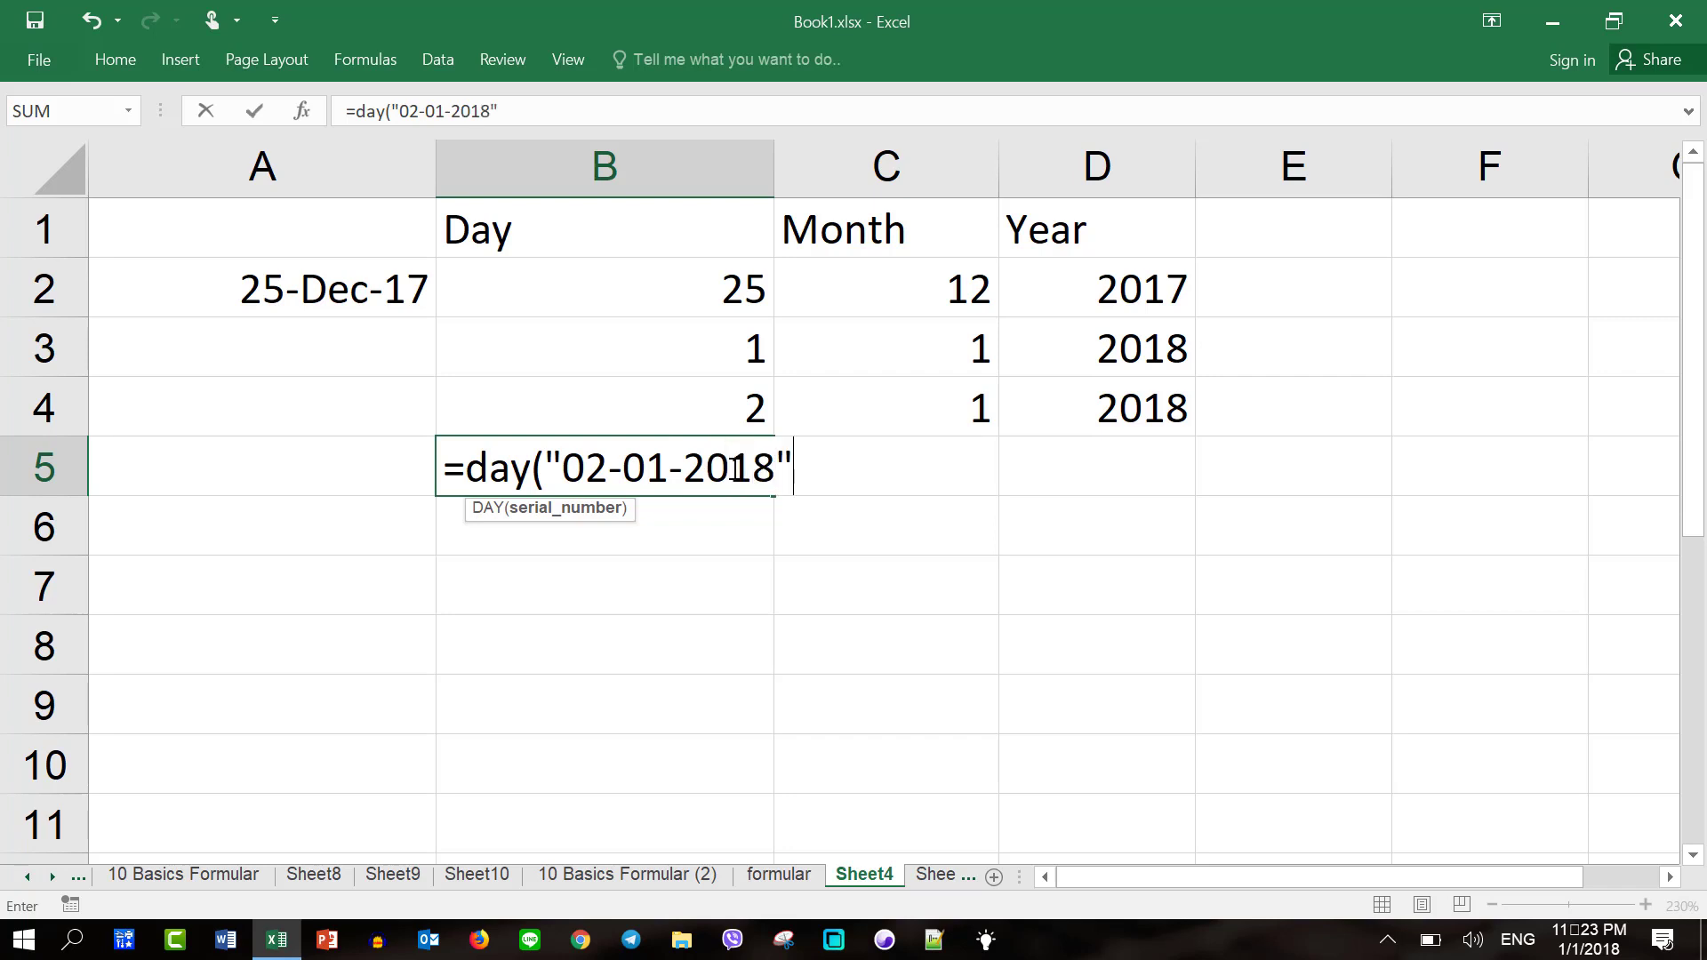
type(")")
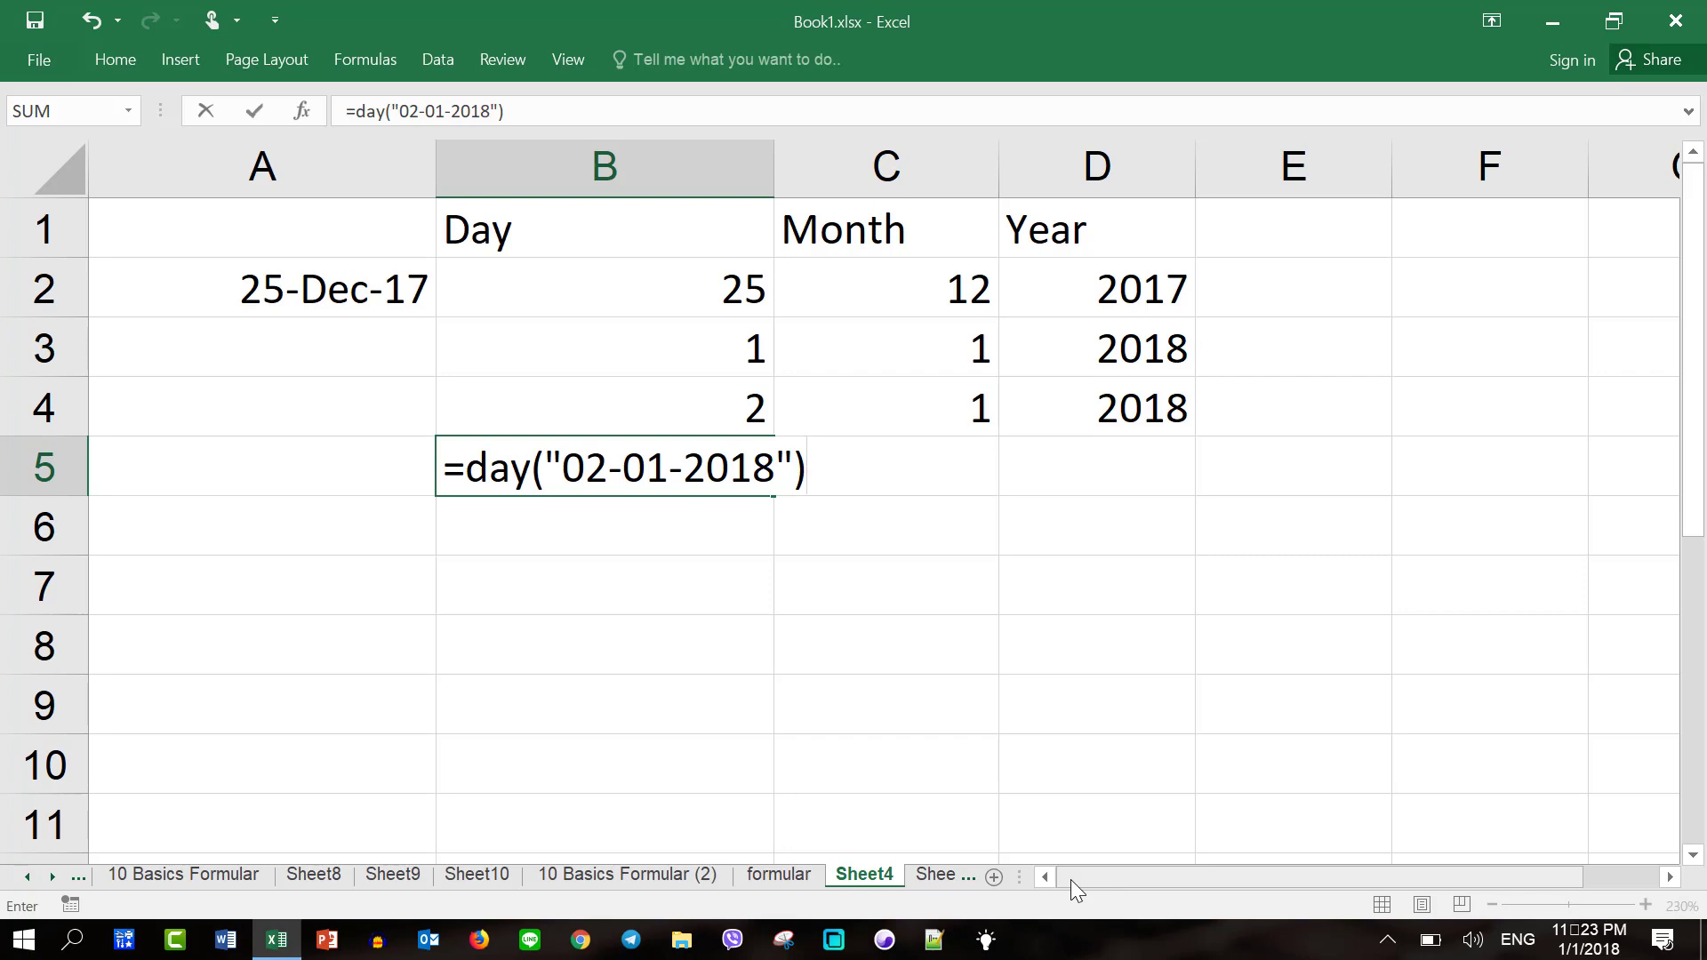
key("Return")
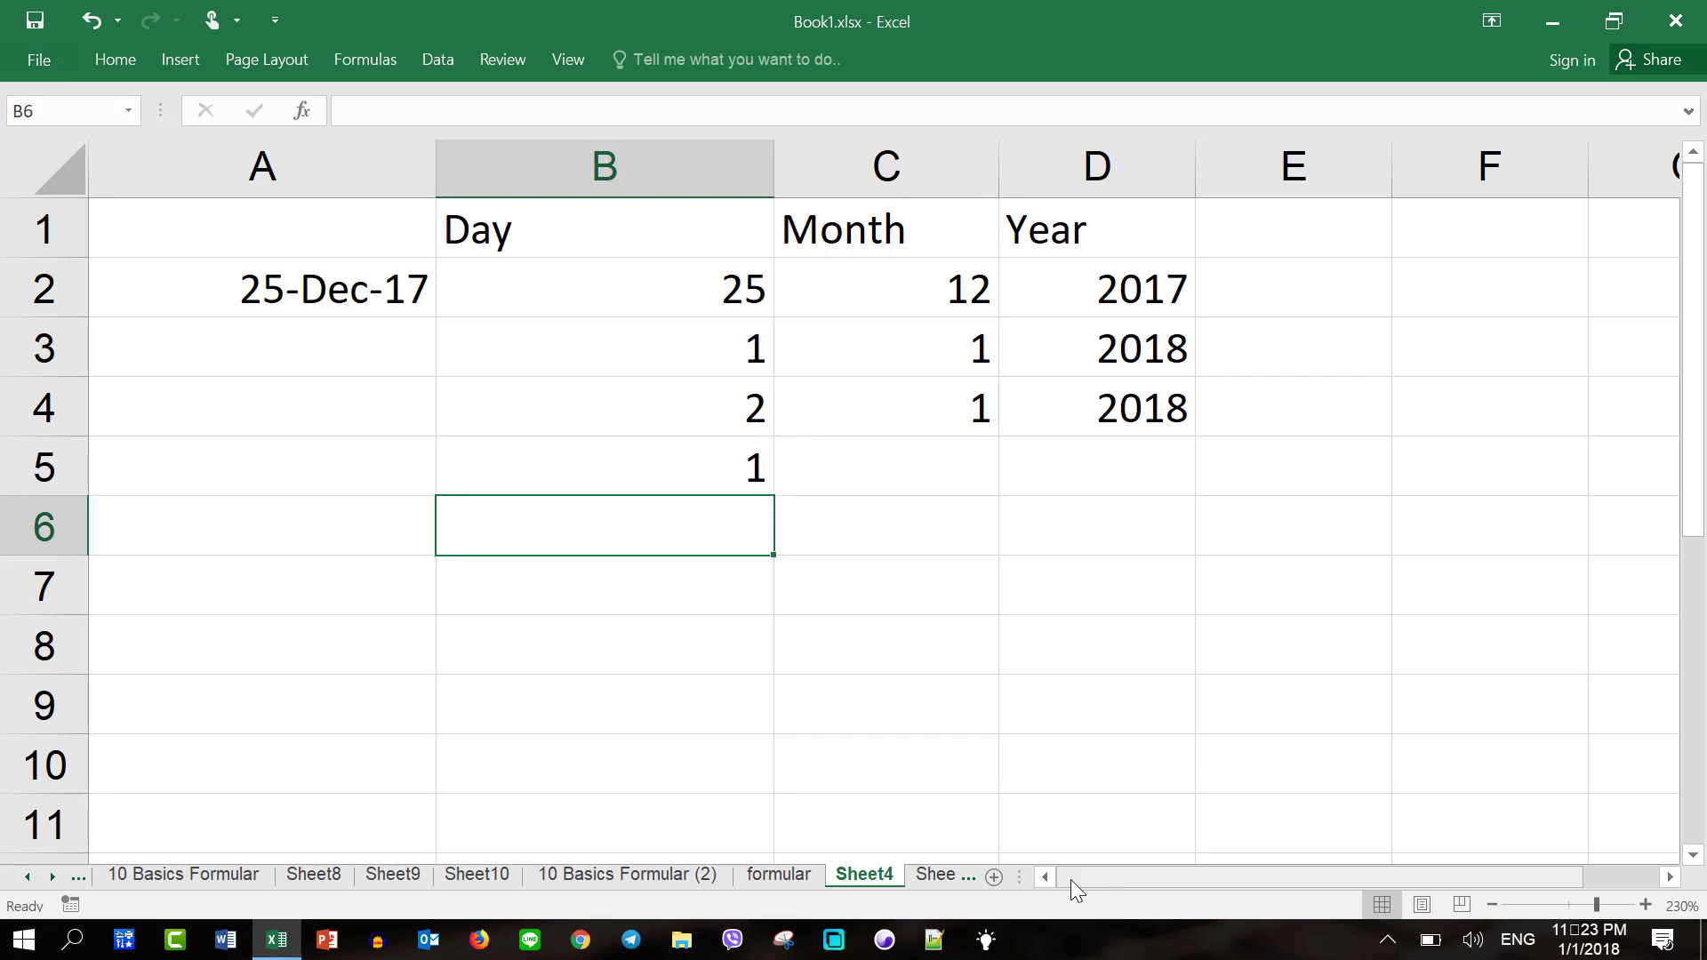
Step: Replace the dashes in B5's date text with slashes, giving "02/01/2018"
double_click(718, 467)
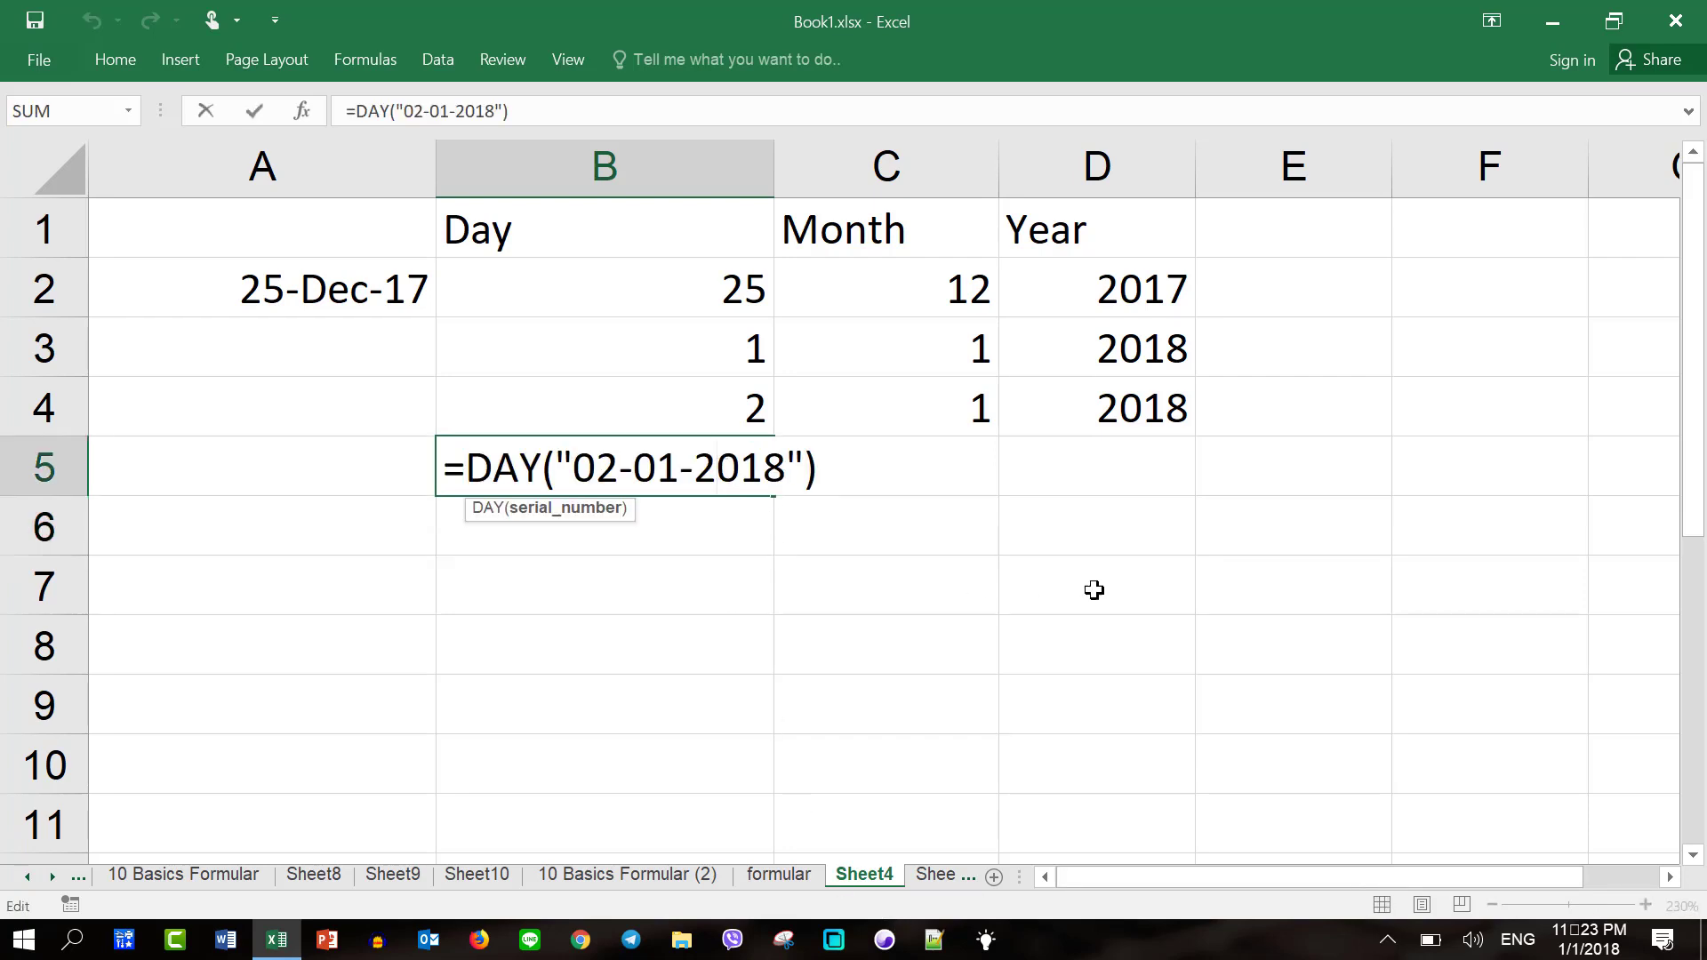
left_click_drag(622, 467, 722, 467)
left_click(635, 470)
key("BackSpace")
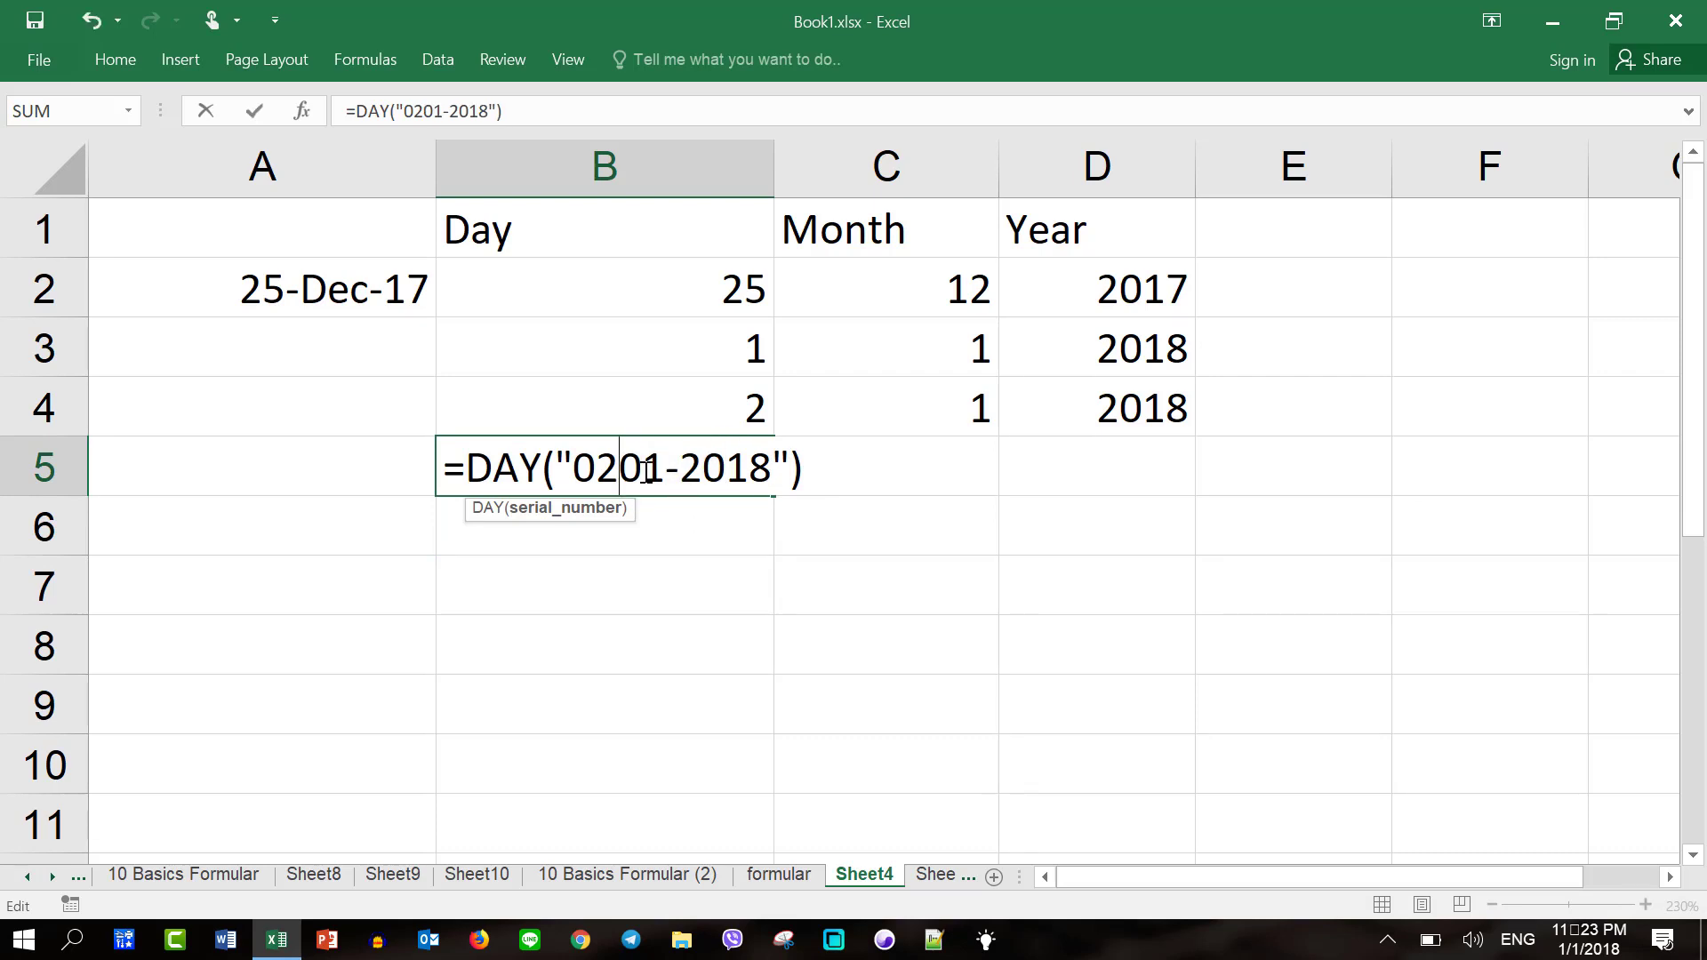
type("/")
key("Right")
key("Right")
key("Right")
key("BackSpace")
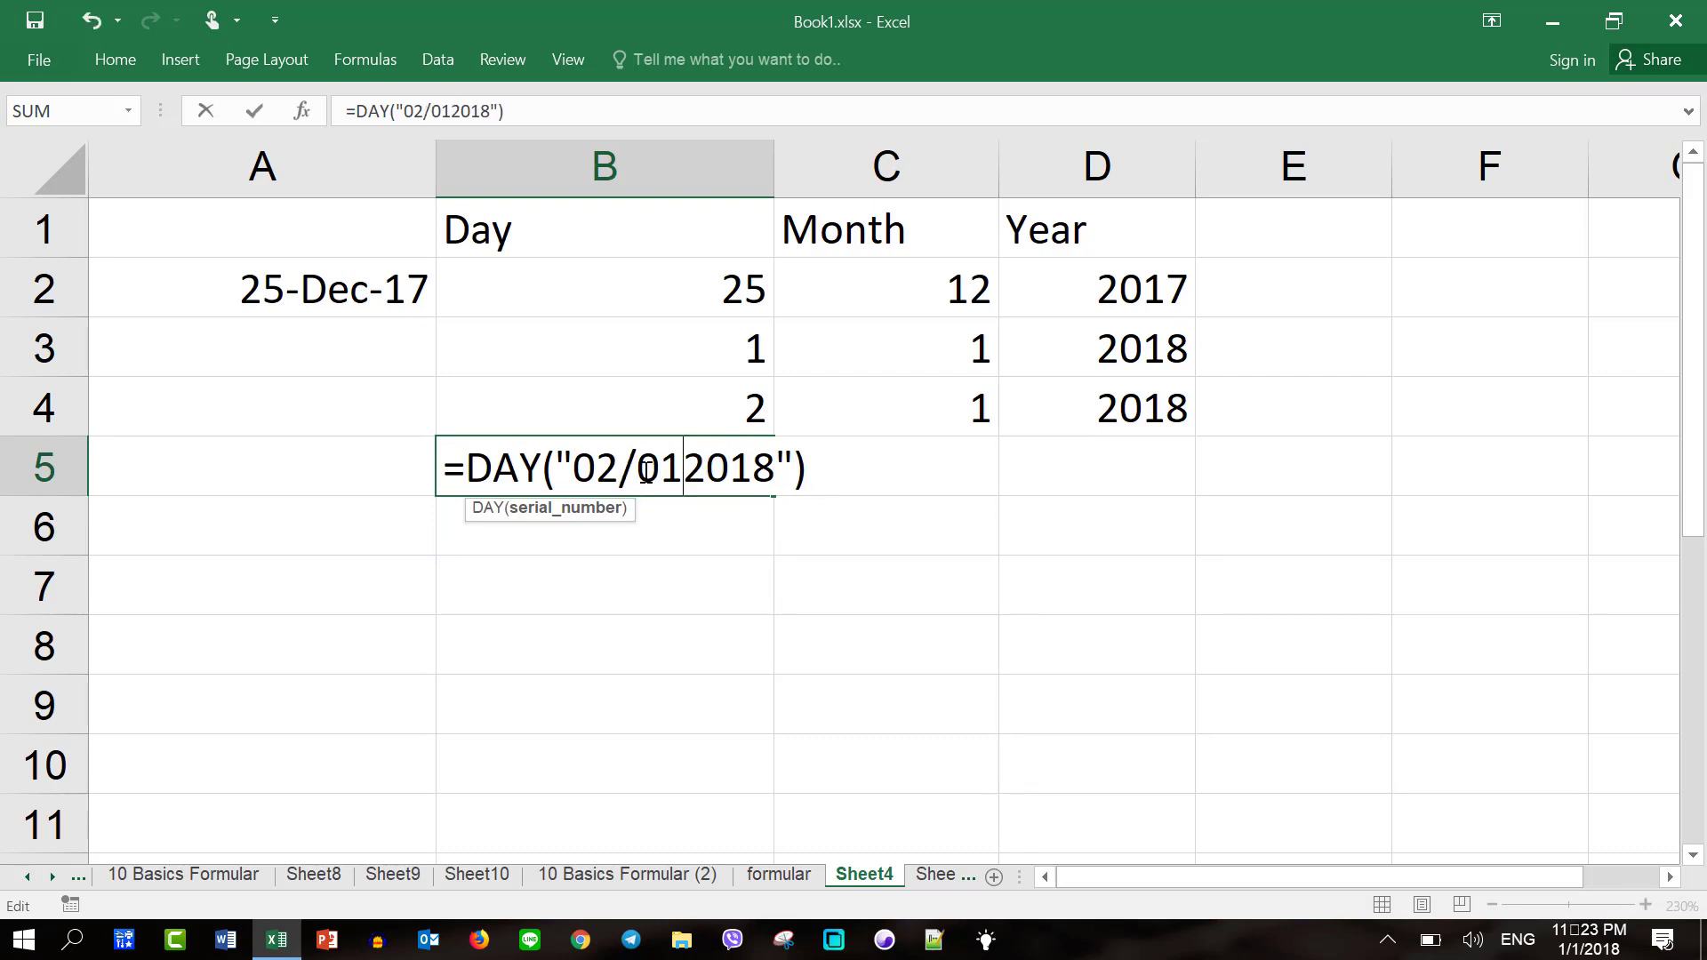
type("'")
key("BackSpace")
type("/")
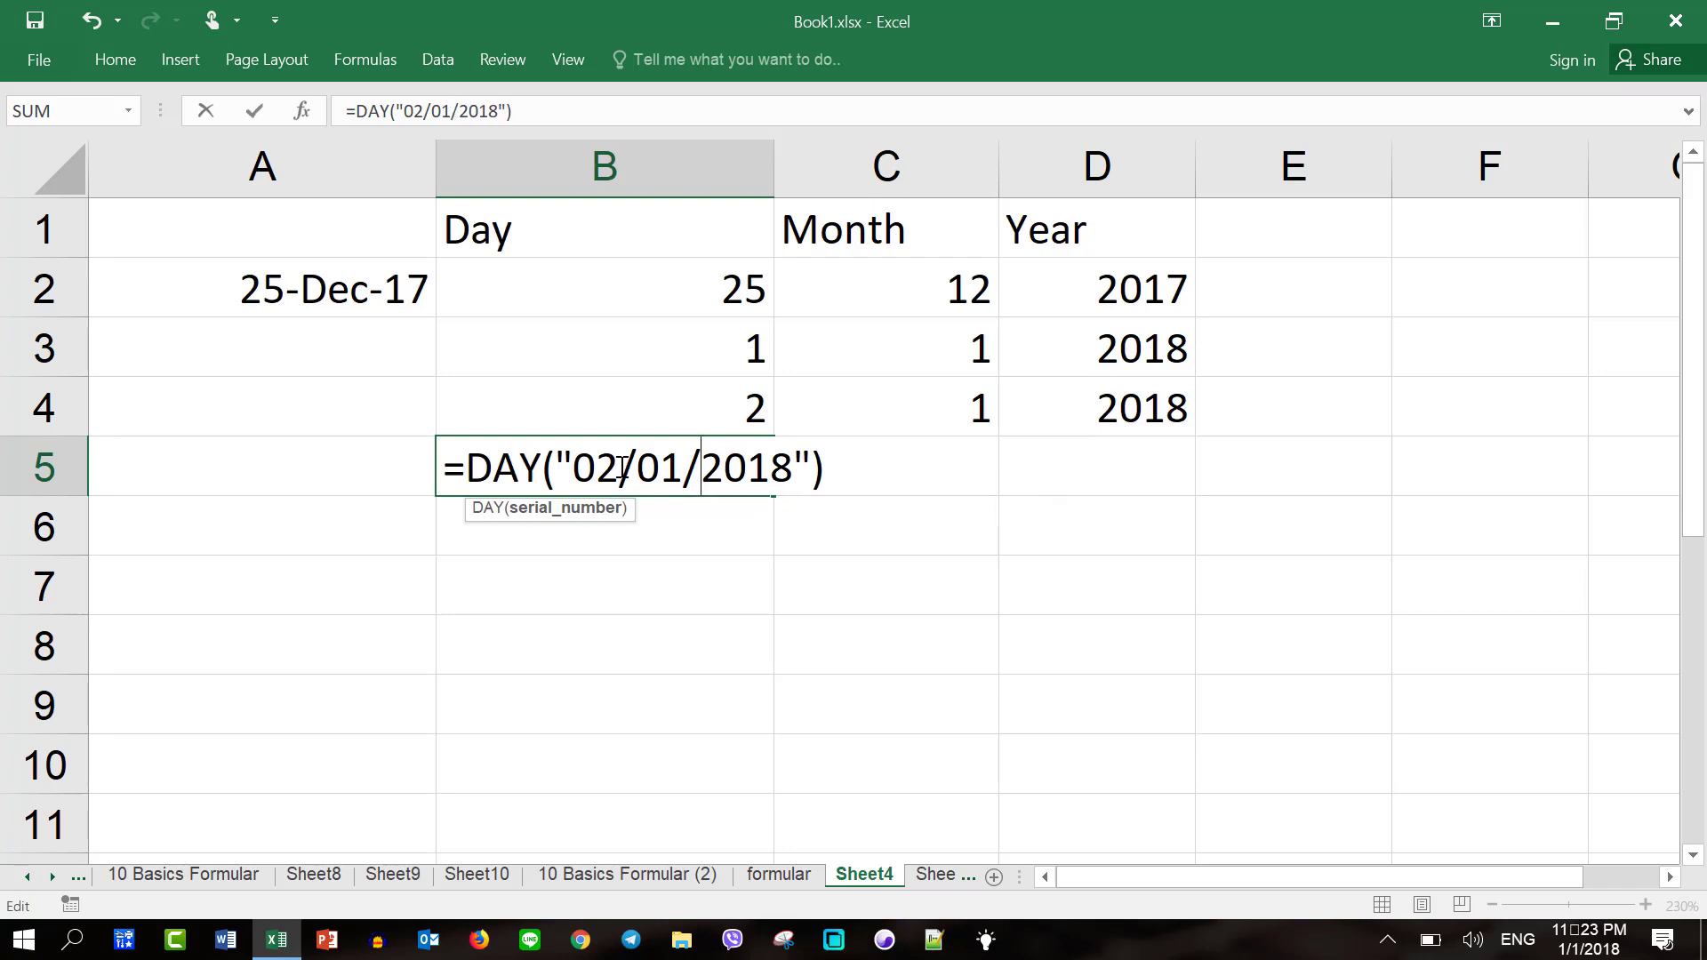
left_click_drag(620, 467, 573, 467)
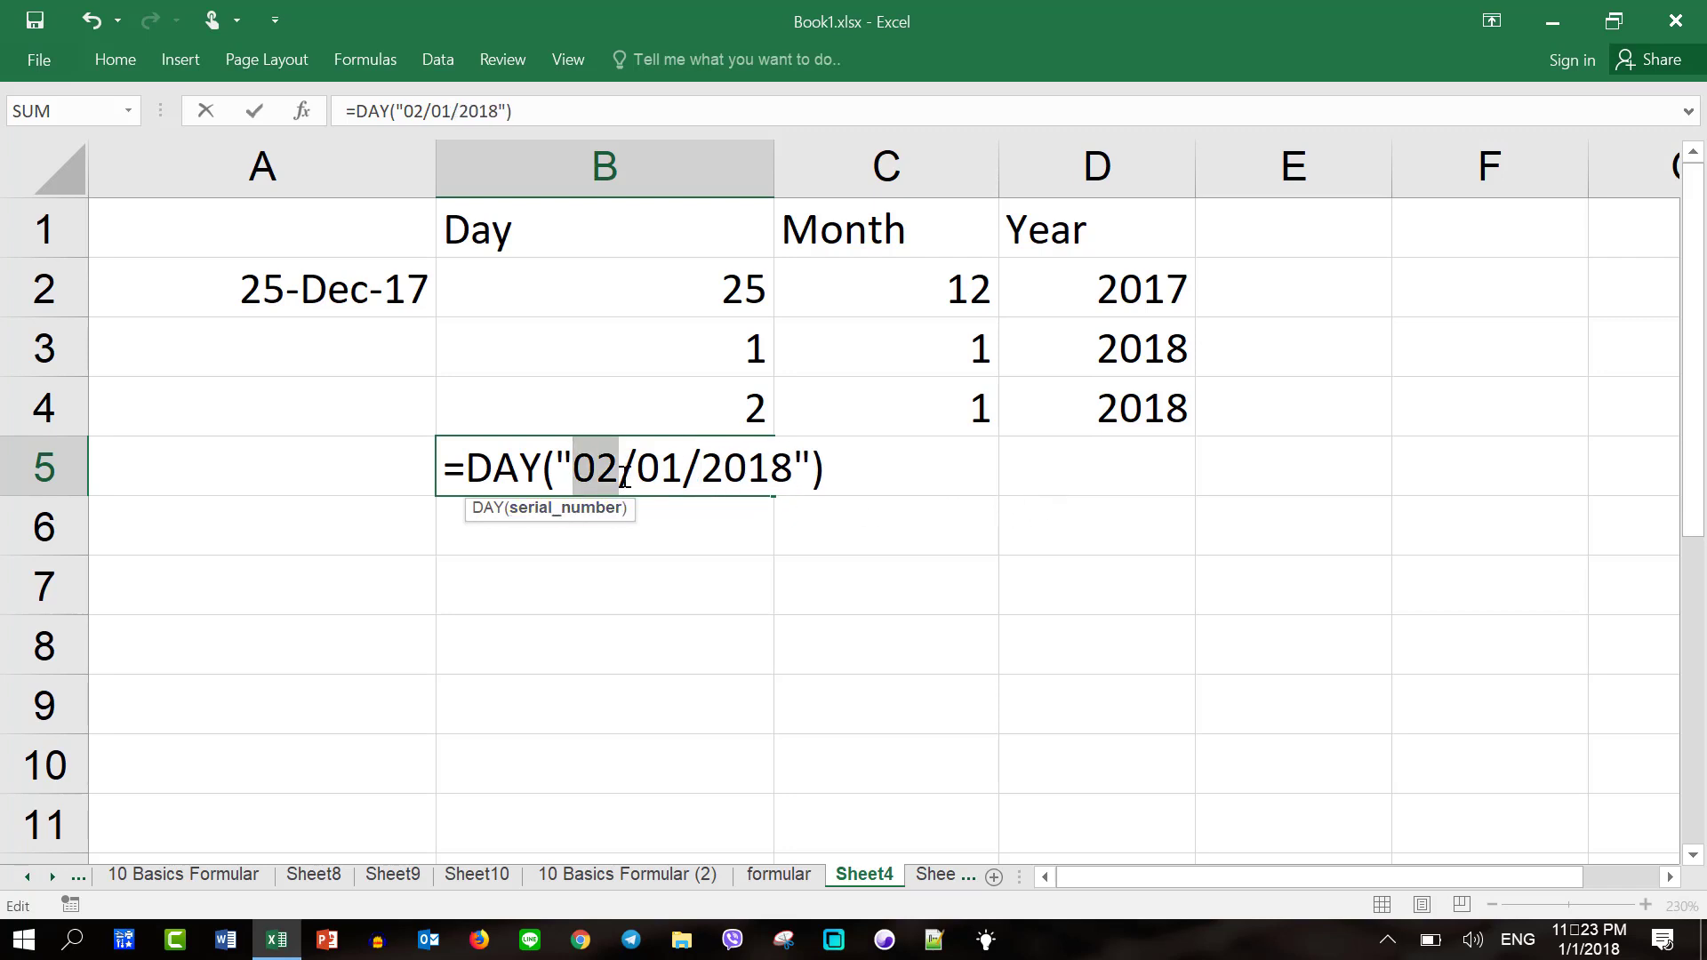
left_click_drag(637, 467, 778, 474)
key("Return")
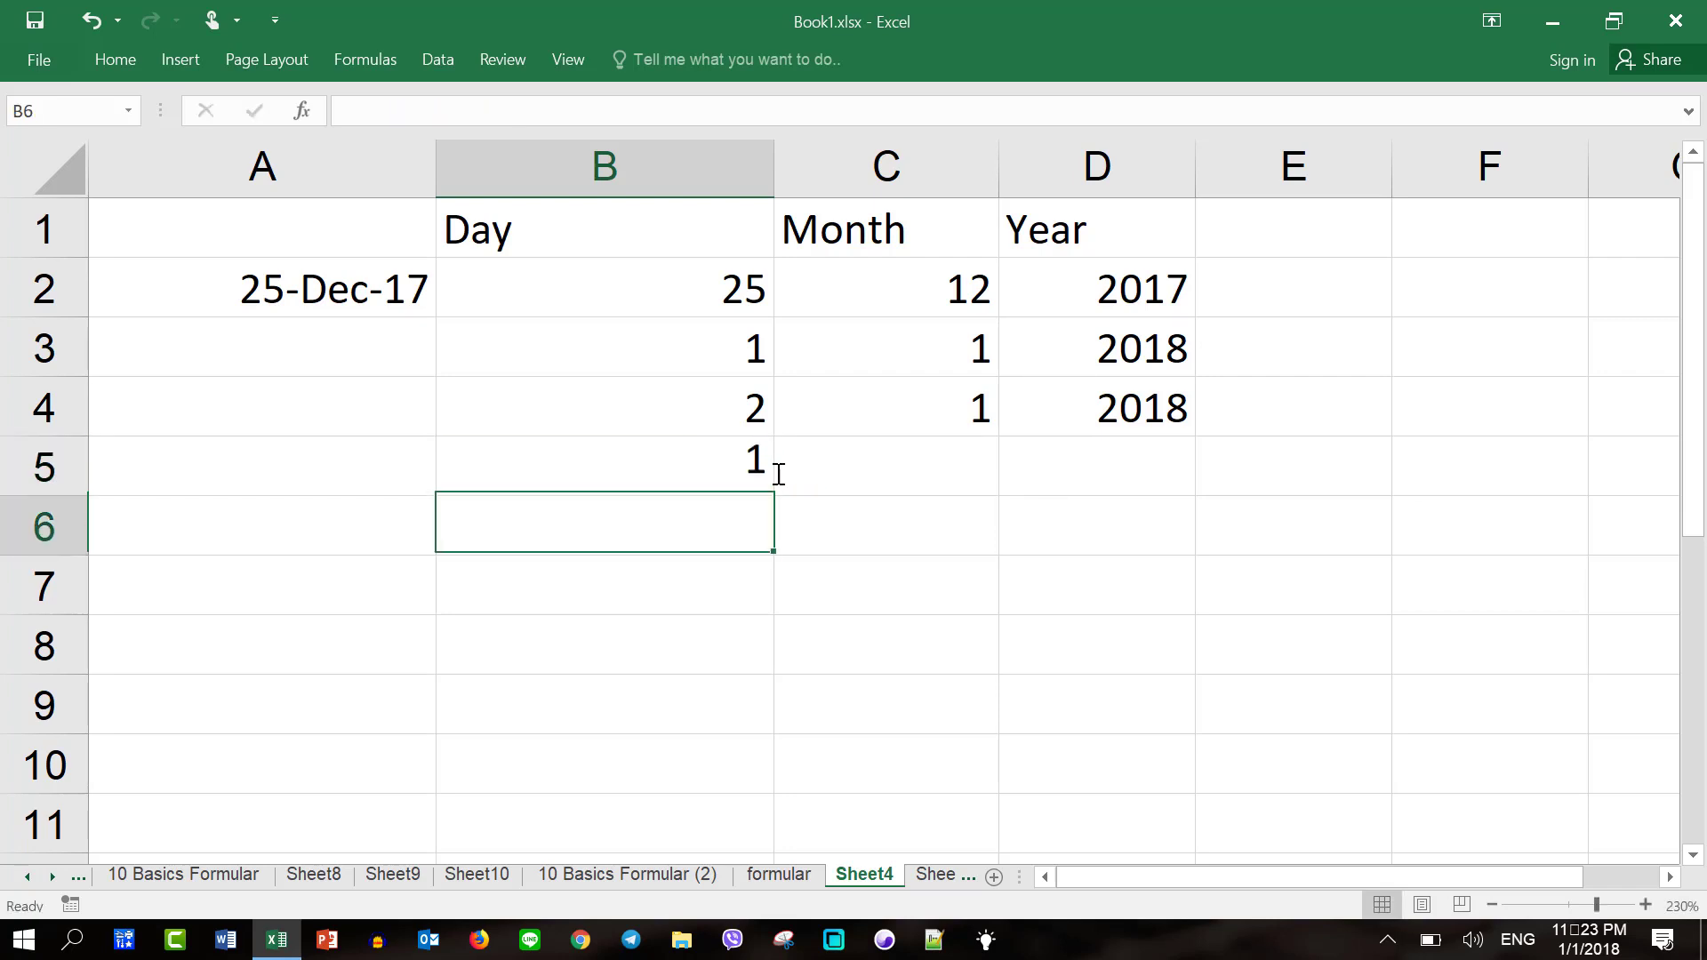
Step: Swap B5's date to "01/02/2018" so the day result becomes 2
double_click(700, 459)
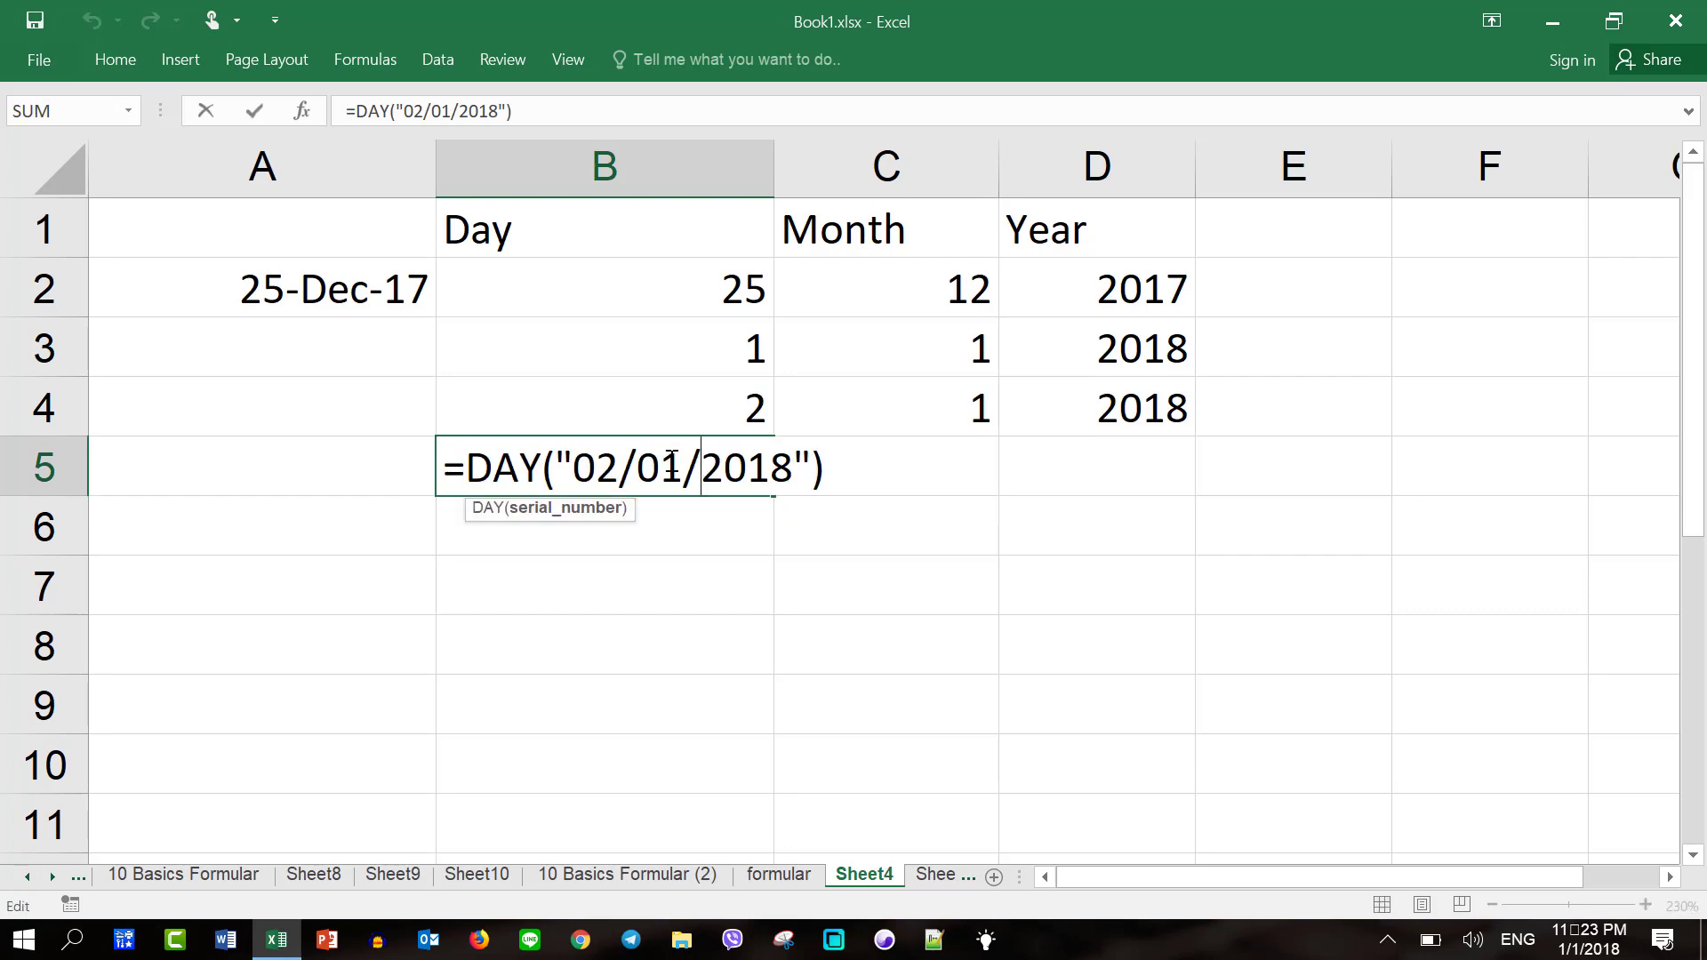
left_click(623, 467)
key("BackSpace")
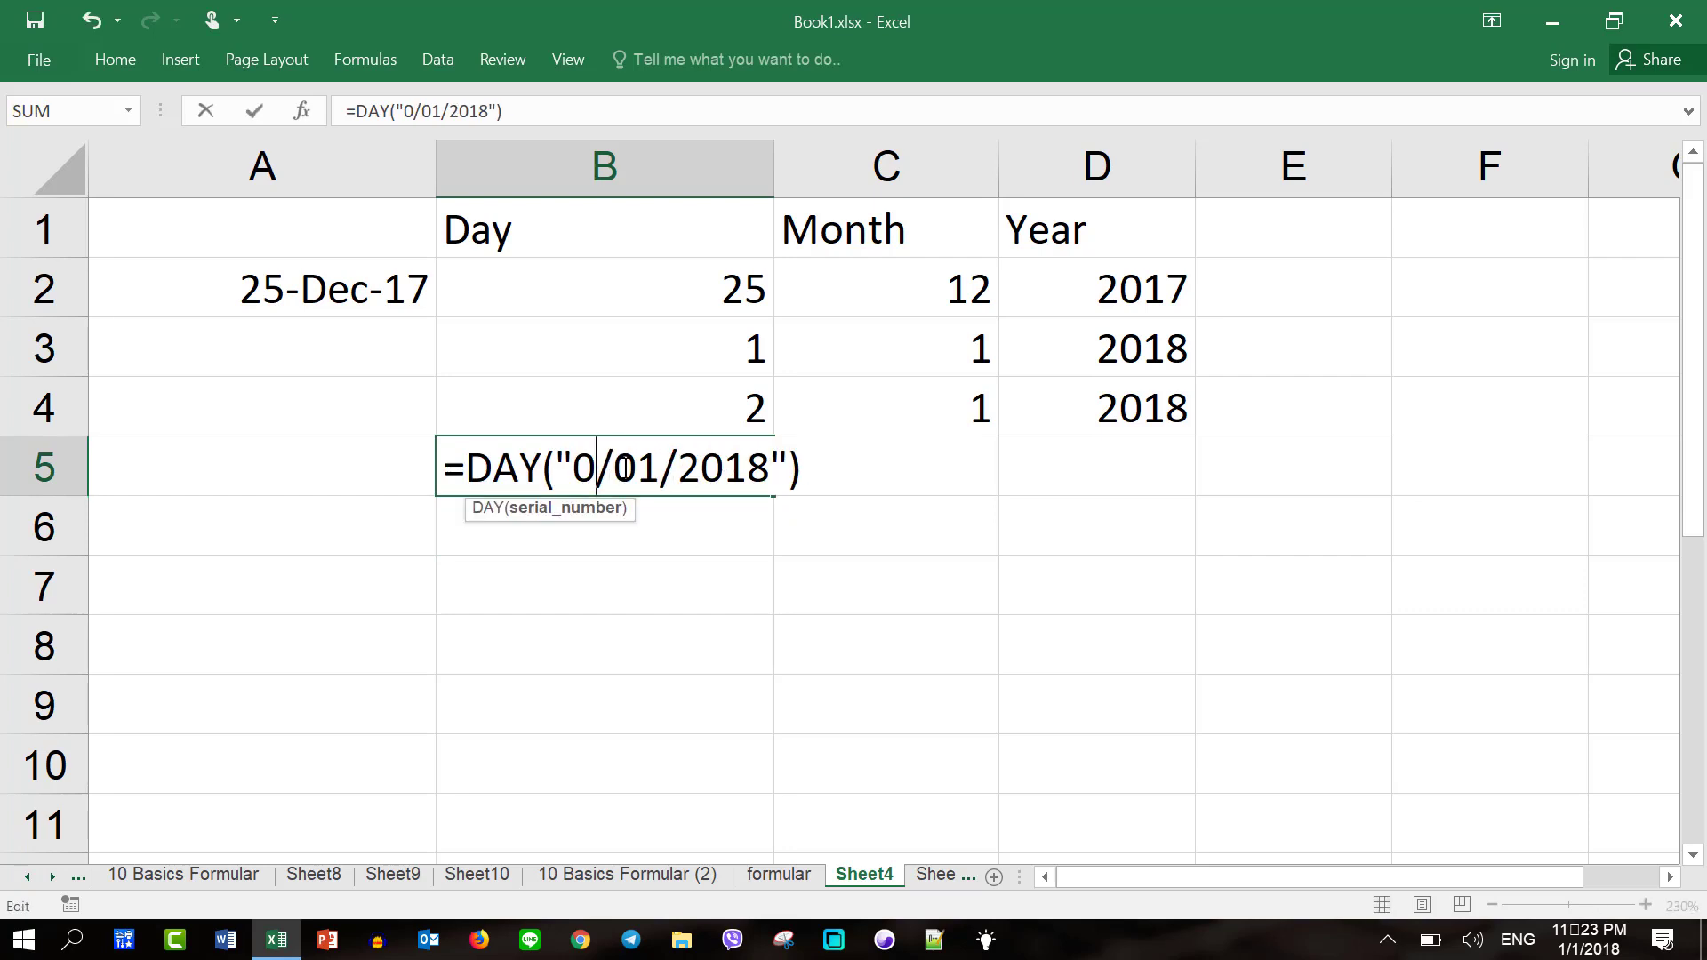
type("1")
key("Right")
key("Right")
key("Right")
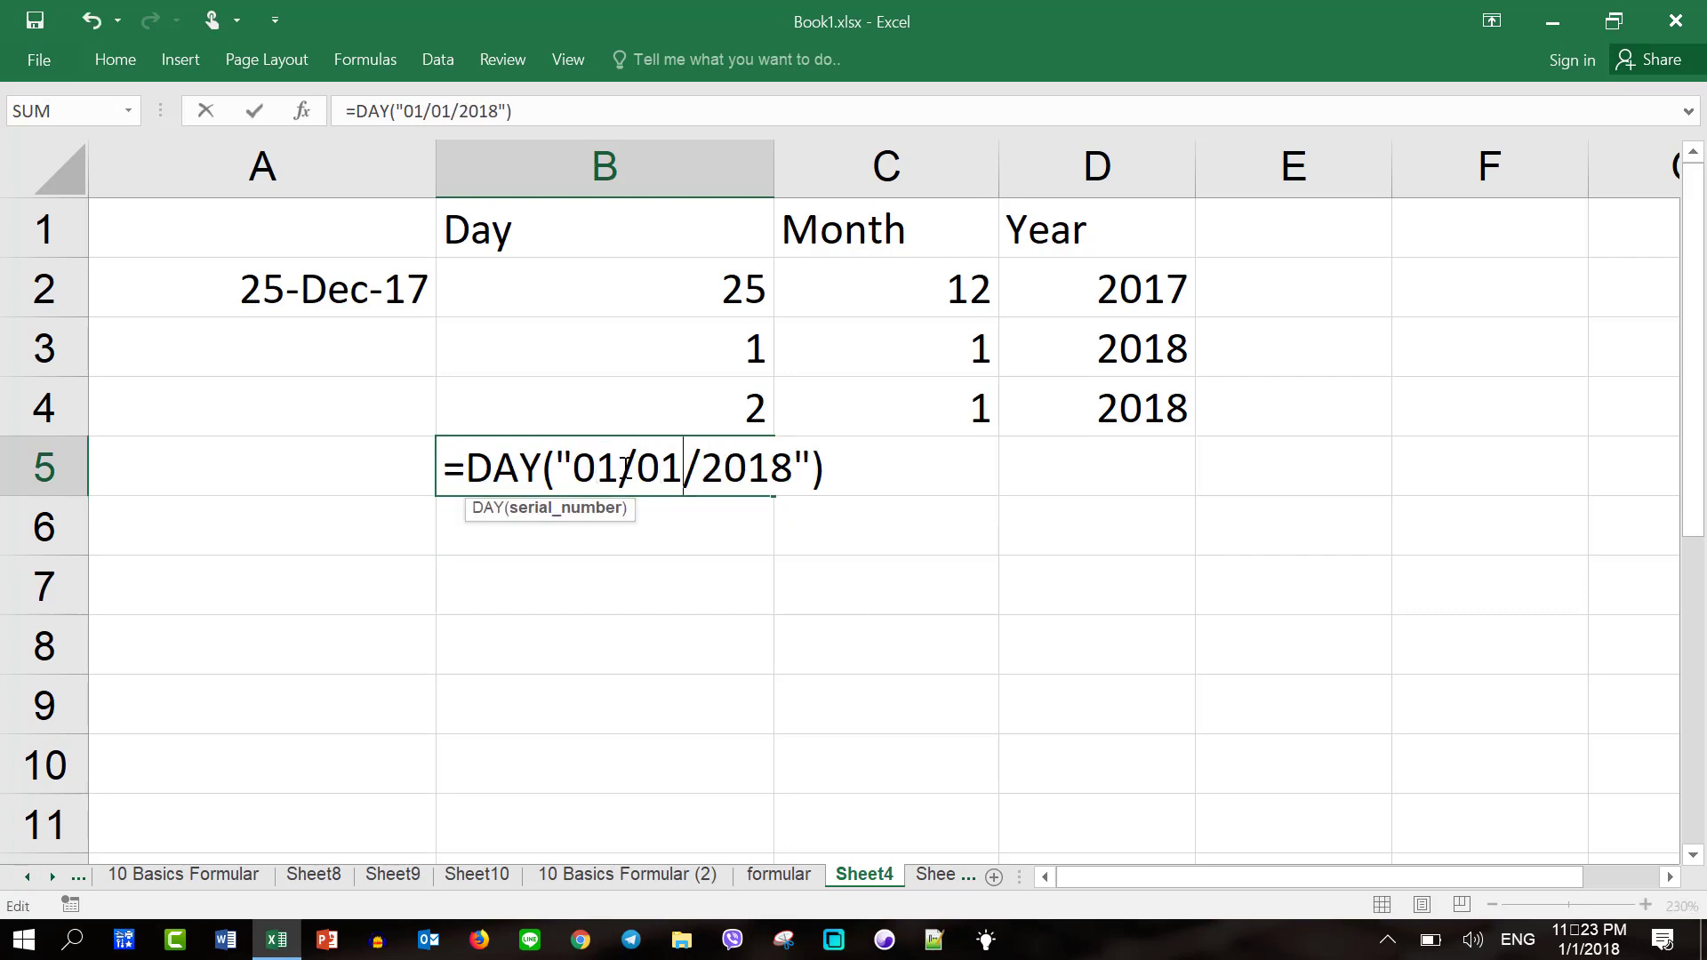
key("BackSpace")
type("2")
key("Return")
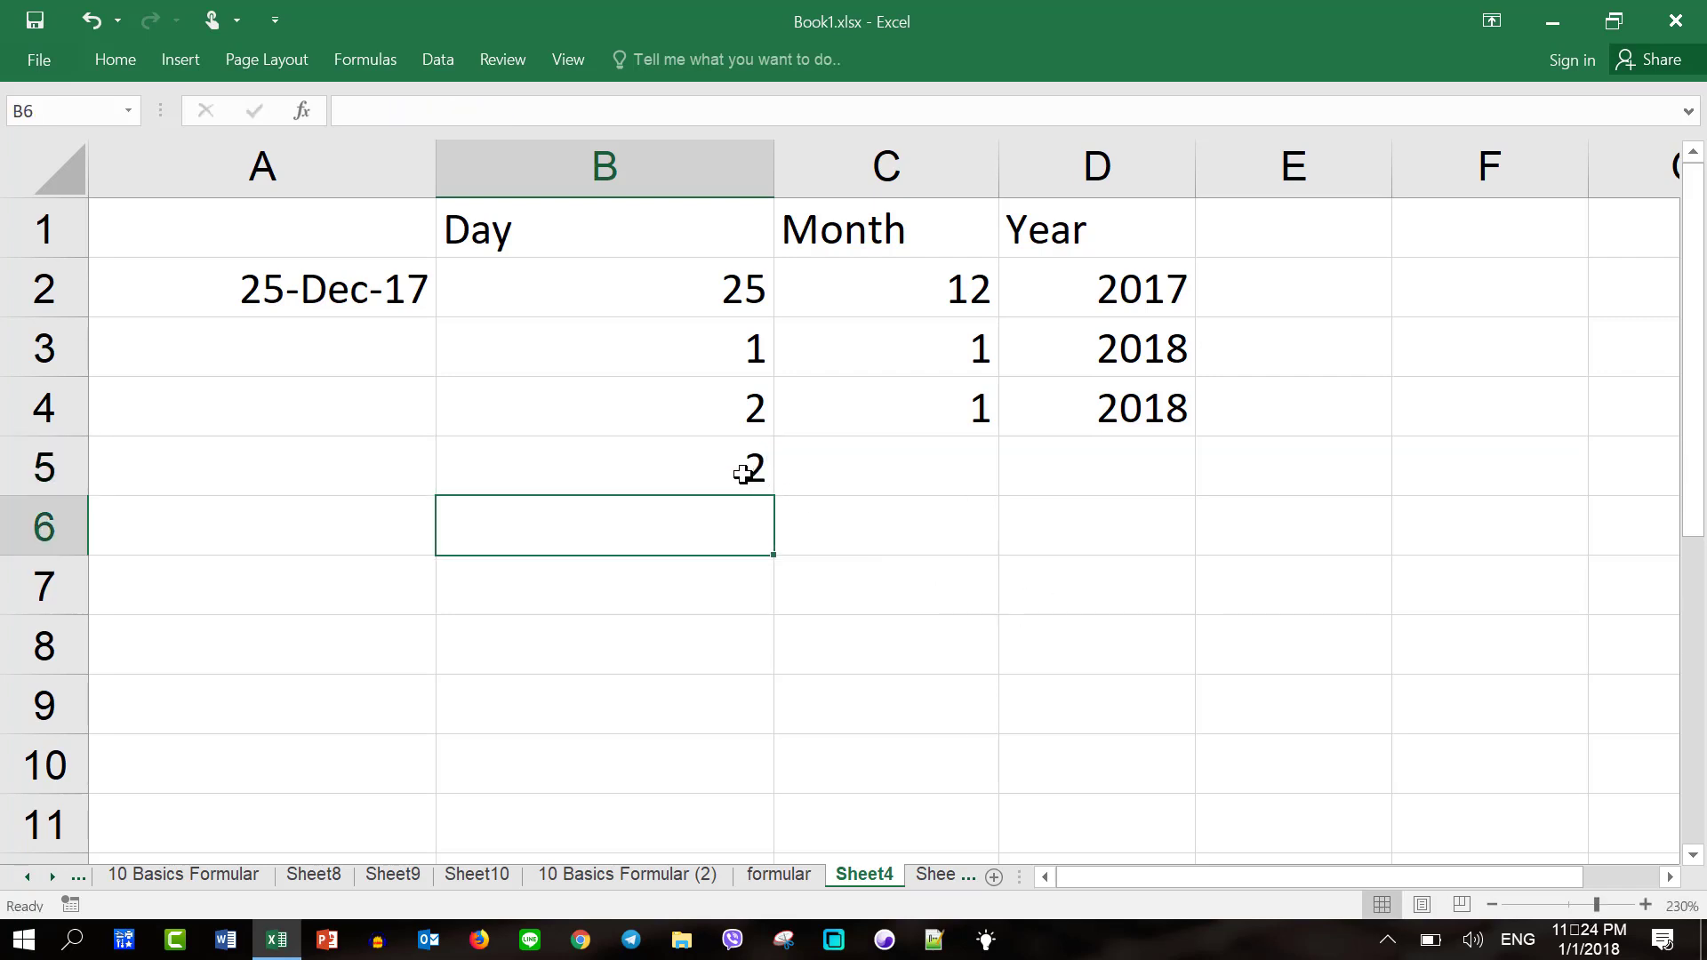
left_click(744, 473)
Step: Enter =MONTH("01-02-2018") in C5, replacing Jan with 02, returning month 1
double_click(902, 469)
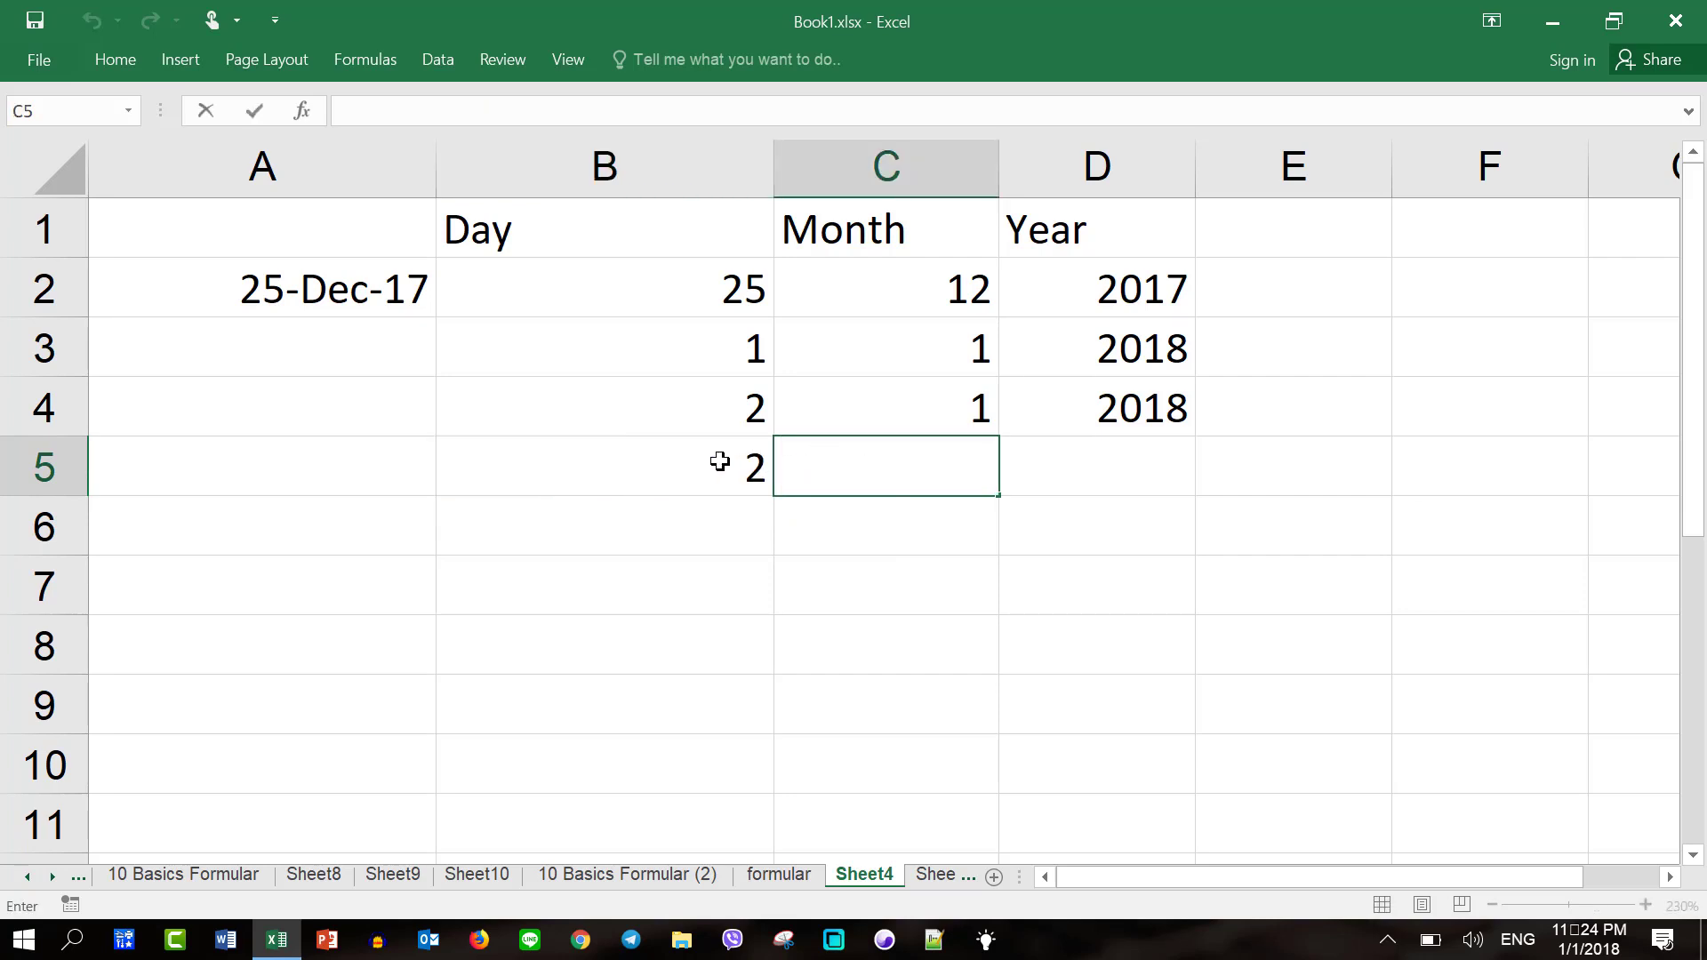
type("=")
type("month")
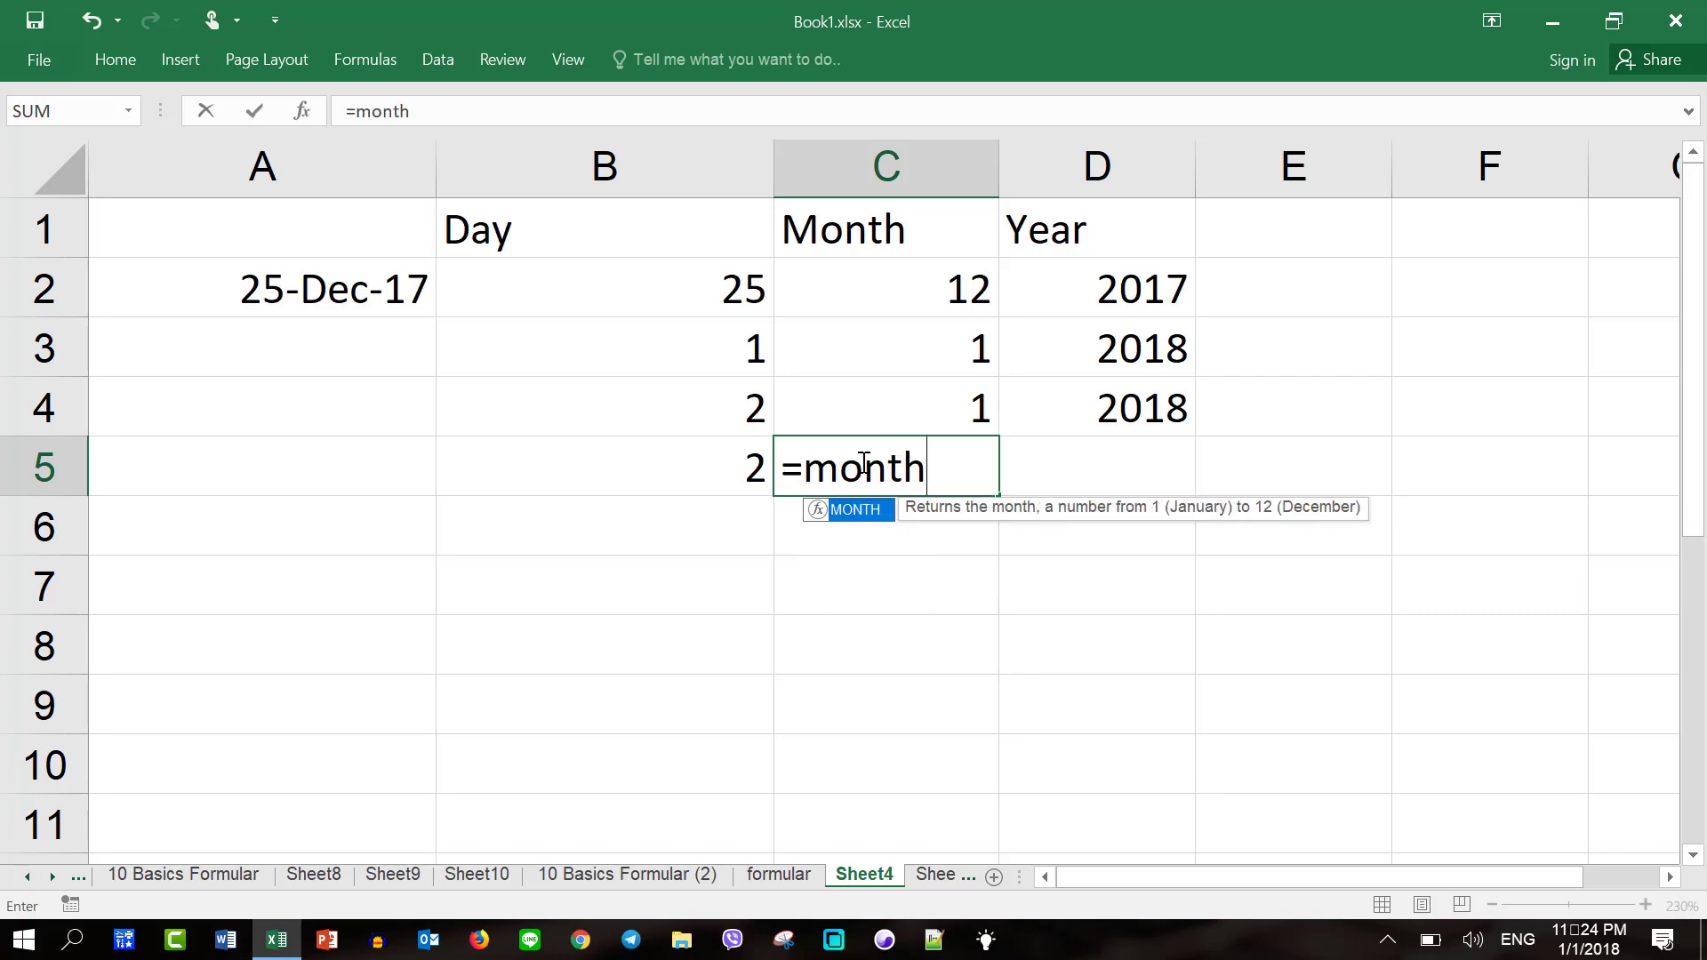
type("(\"")
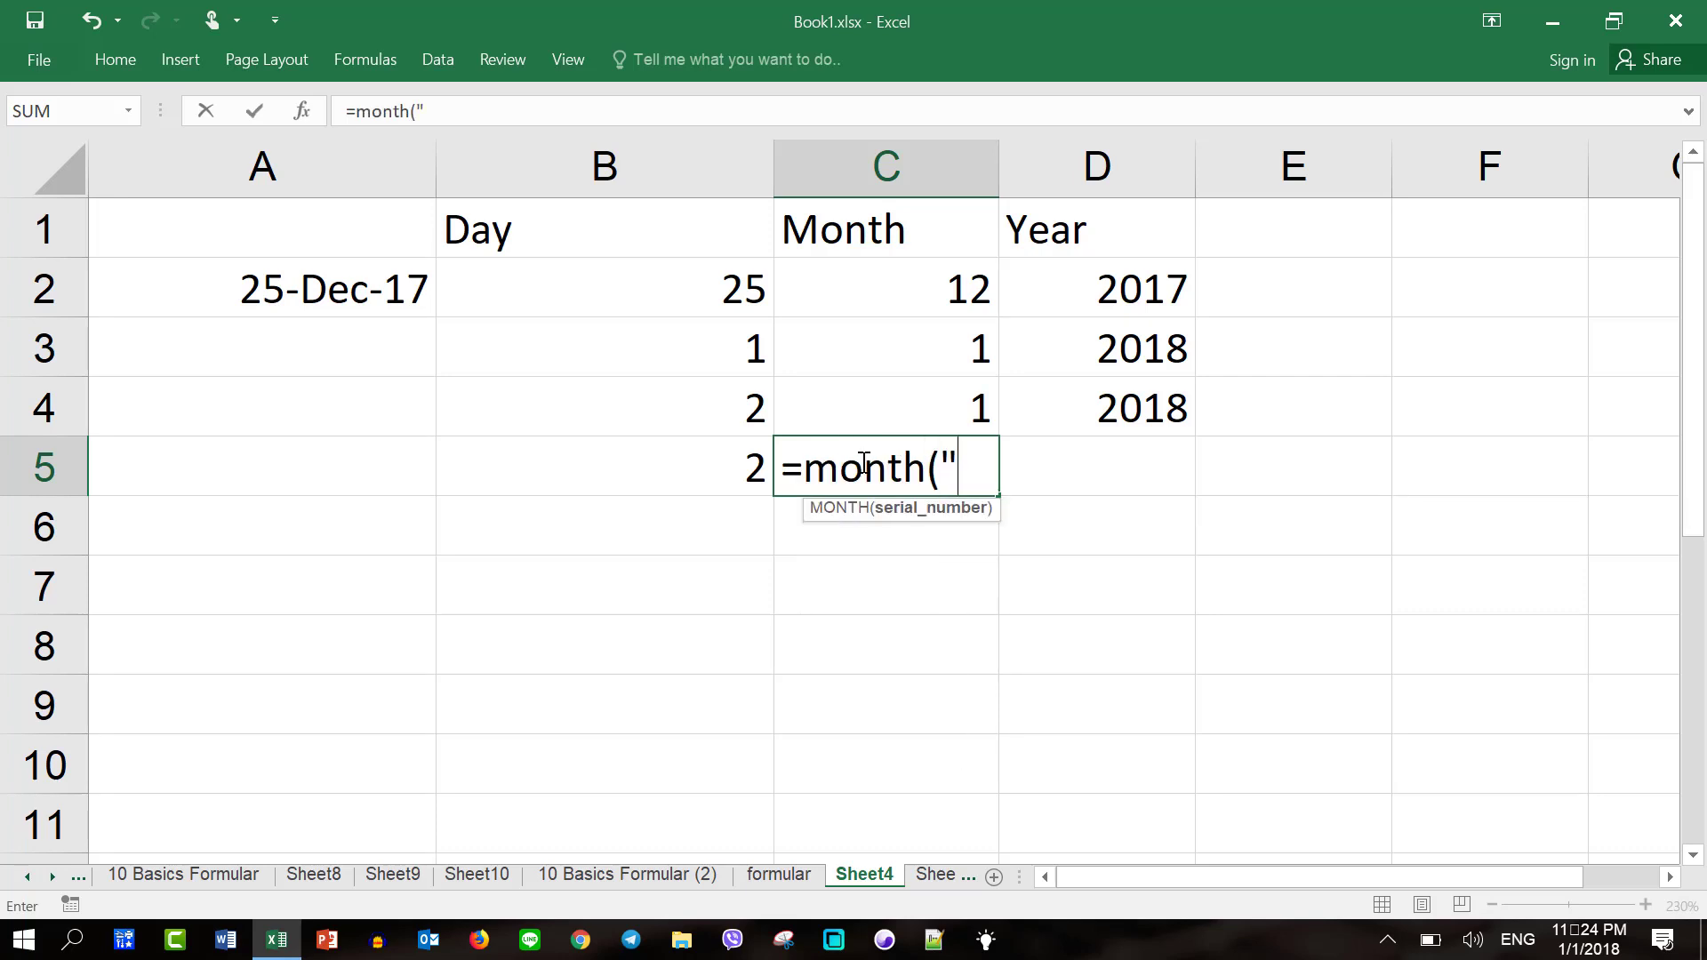
type("01-Jan-2018\"")
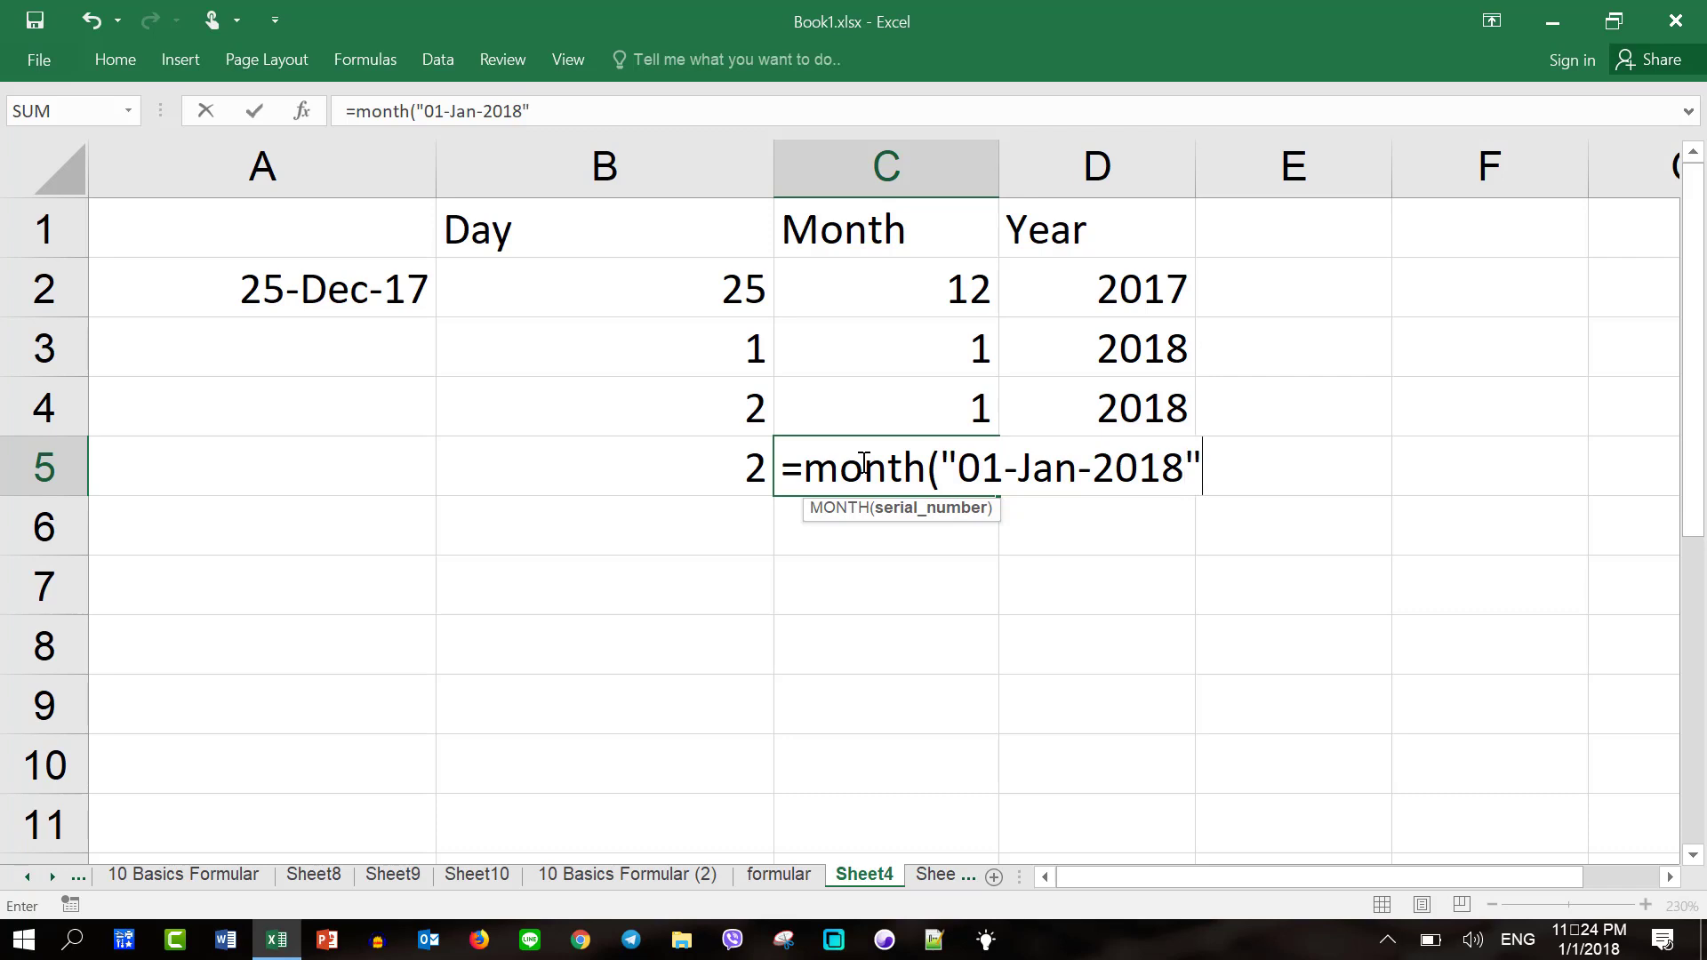
type(")")
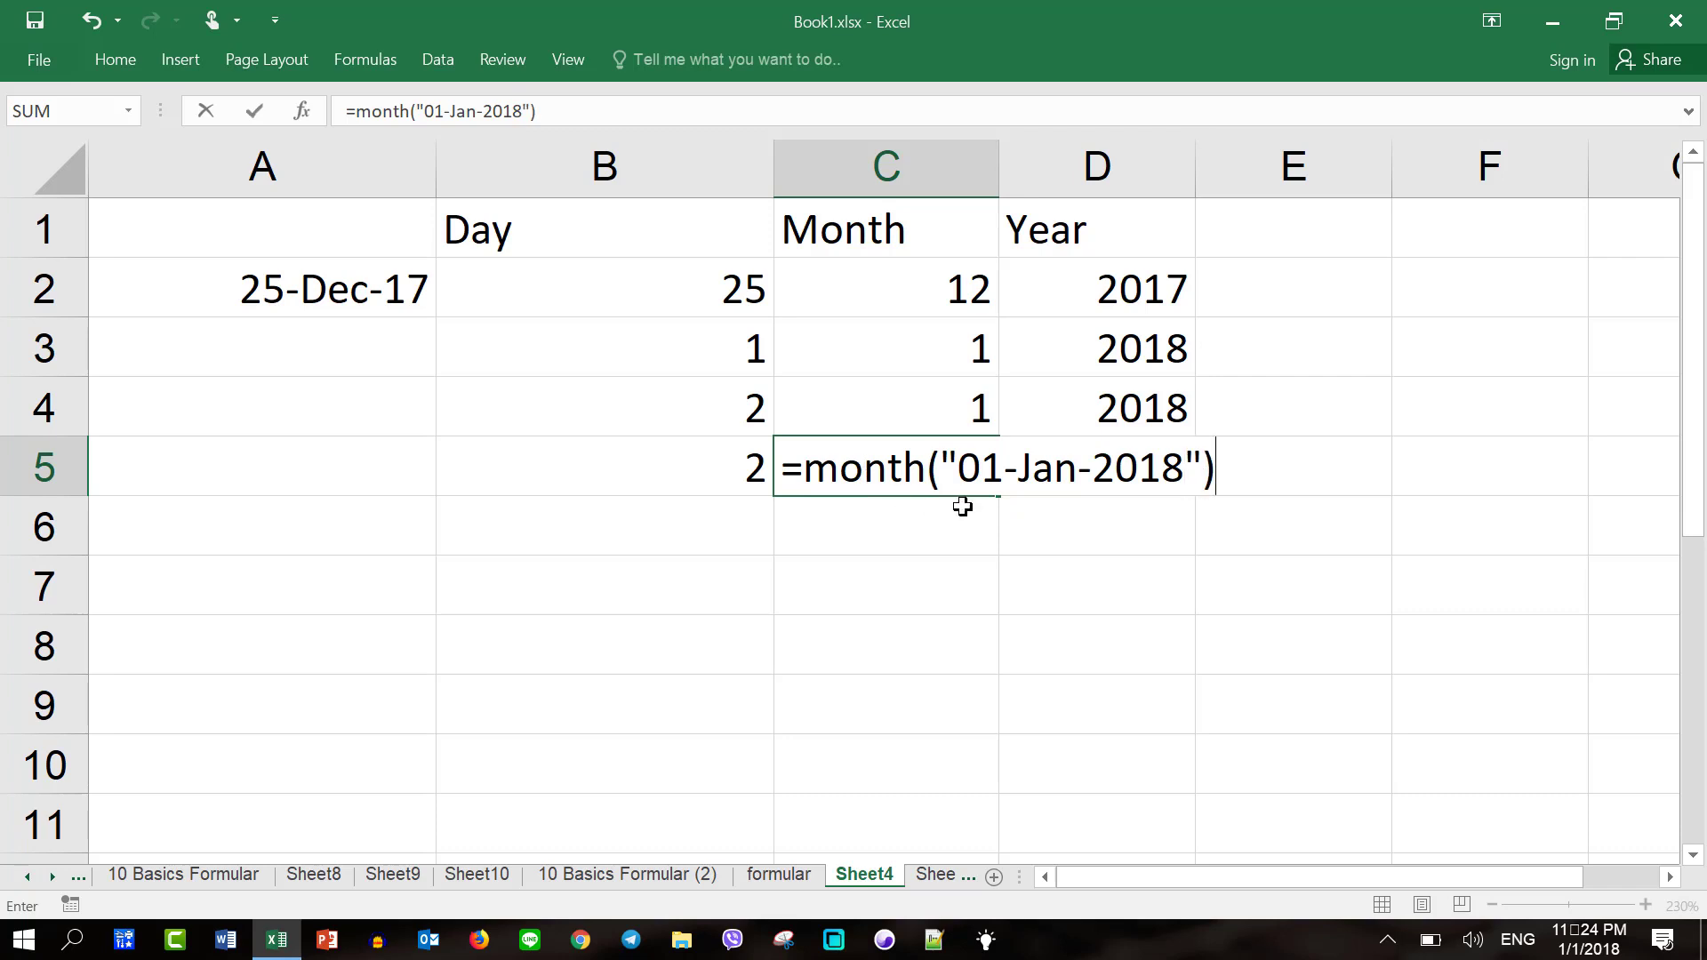
double_click(1023, 471)
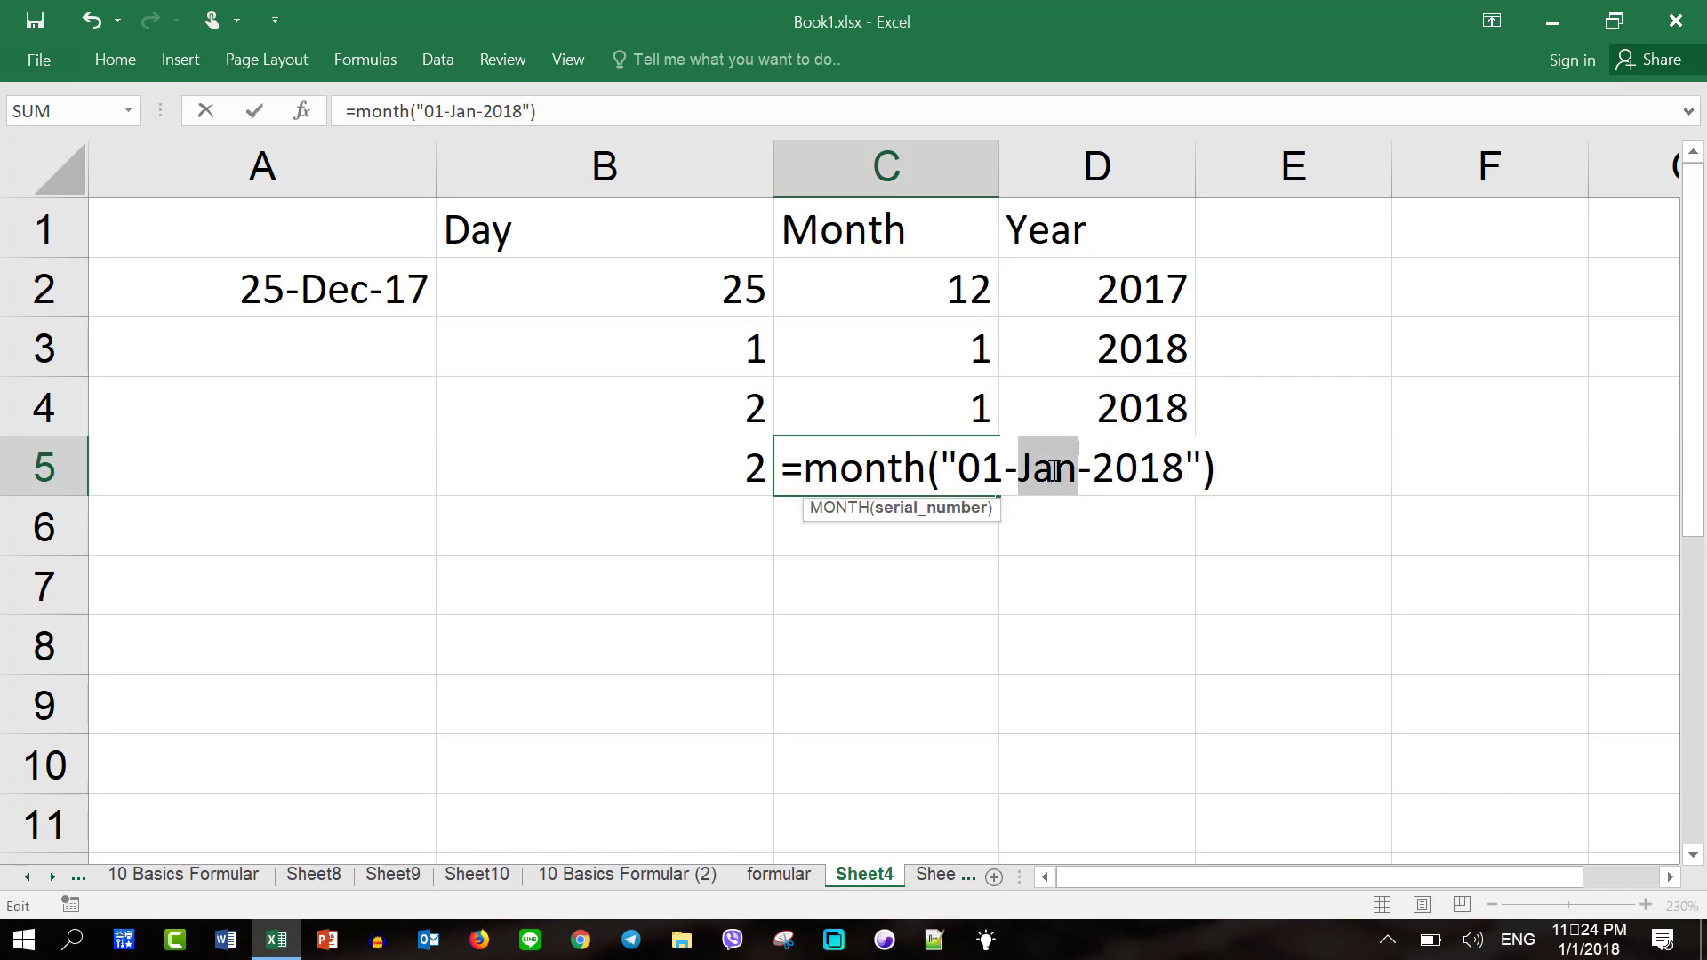
type("0")
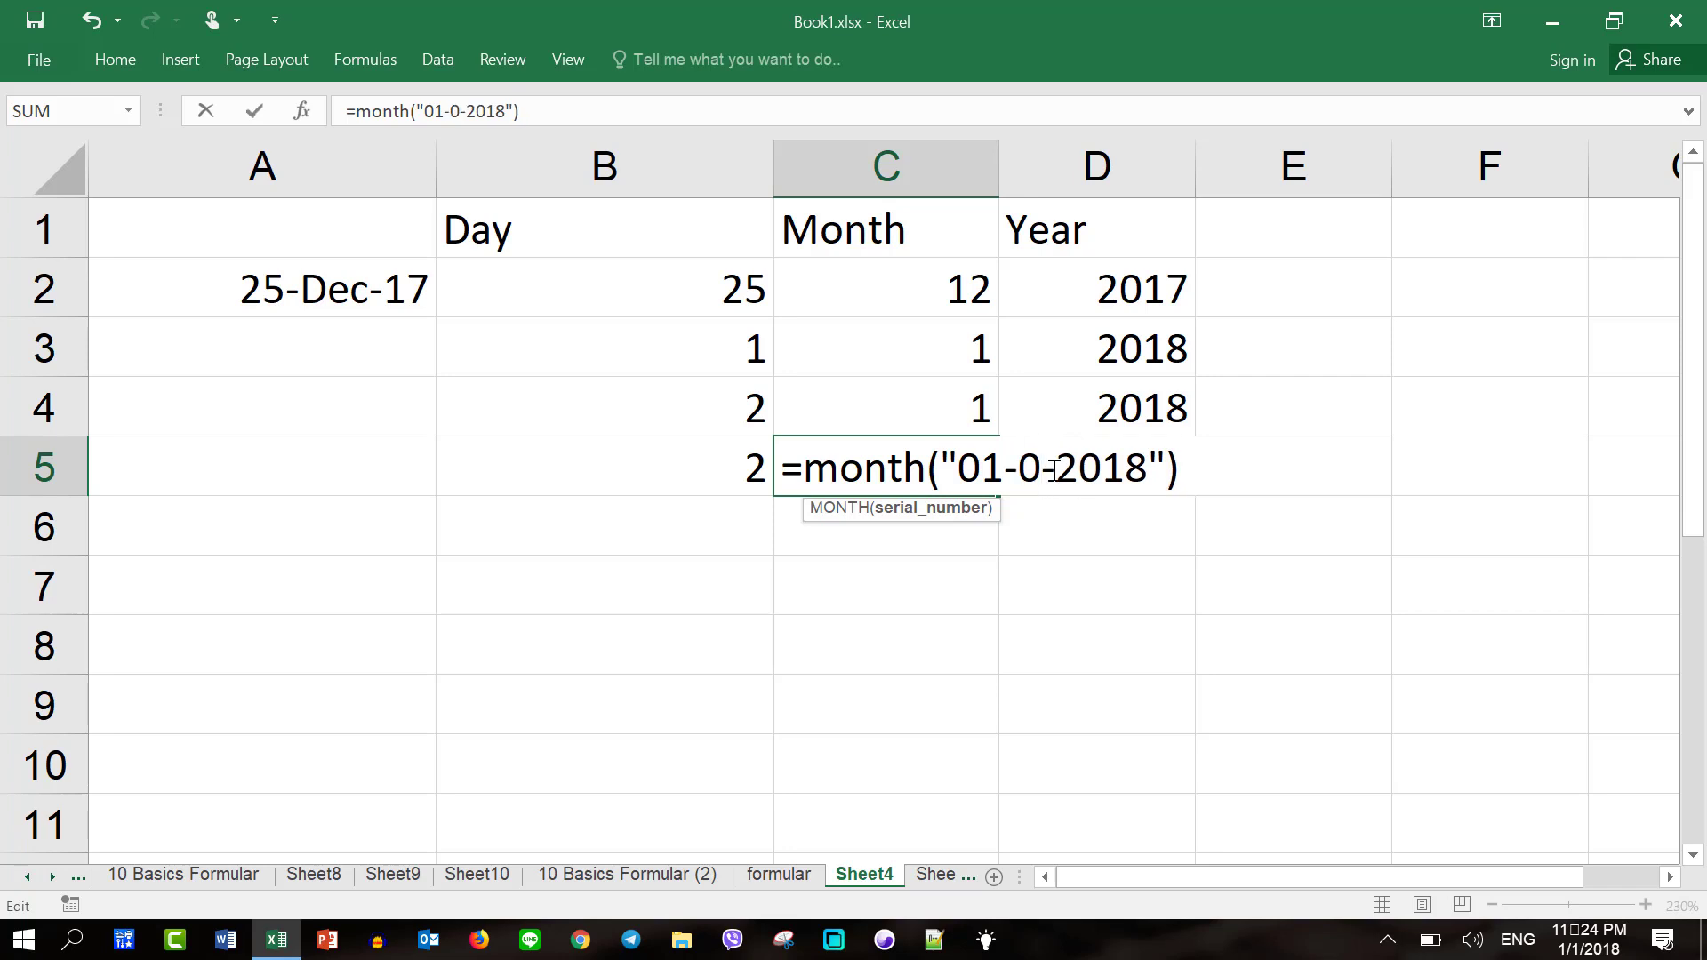
type("2")
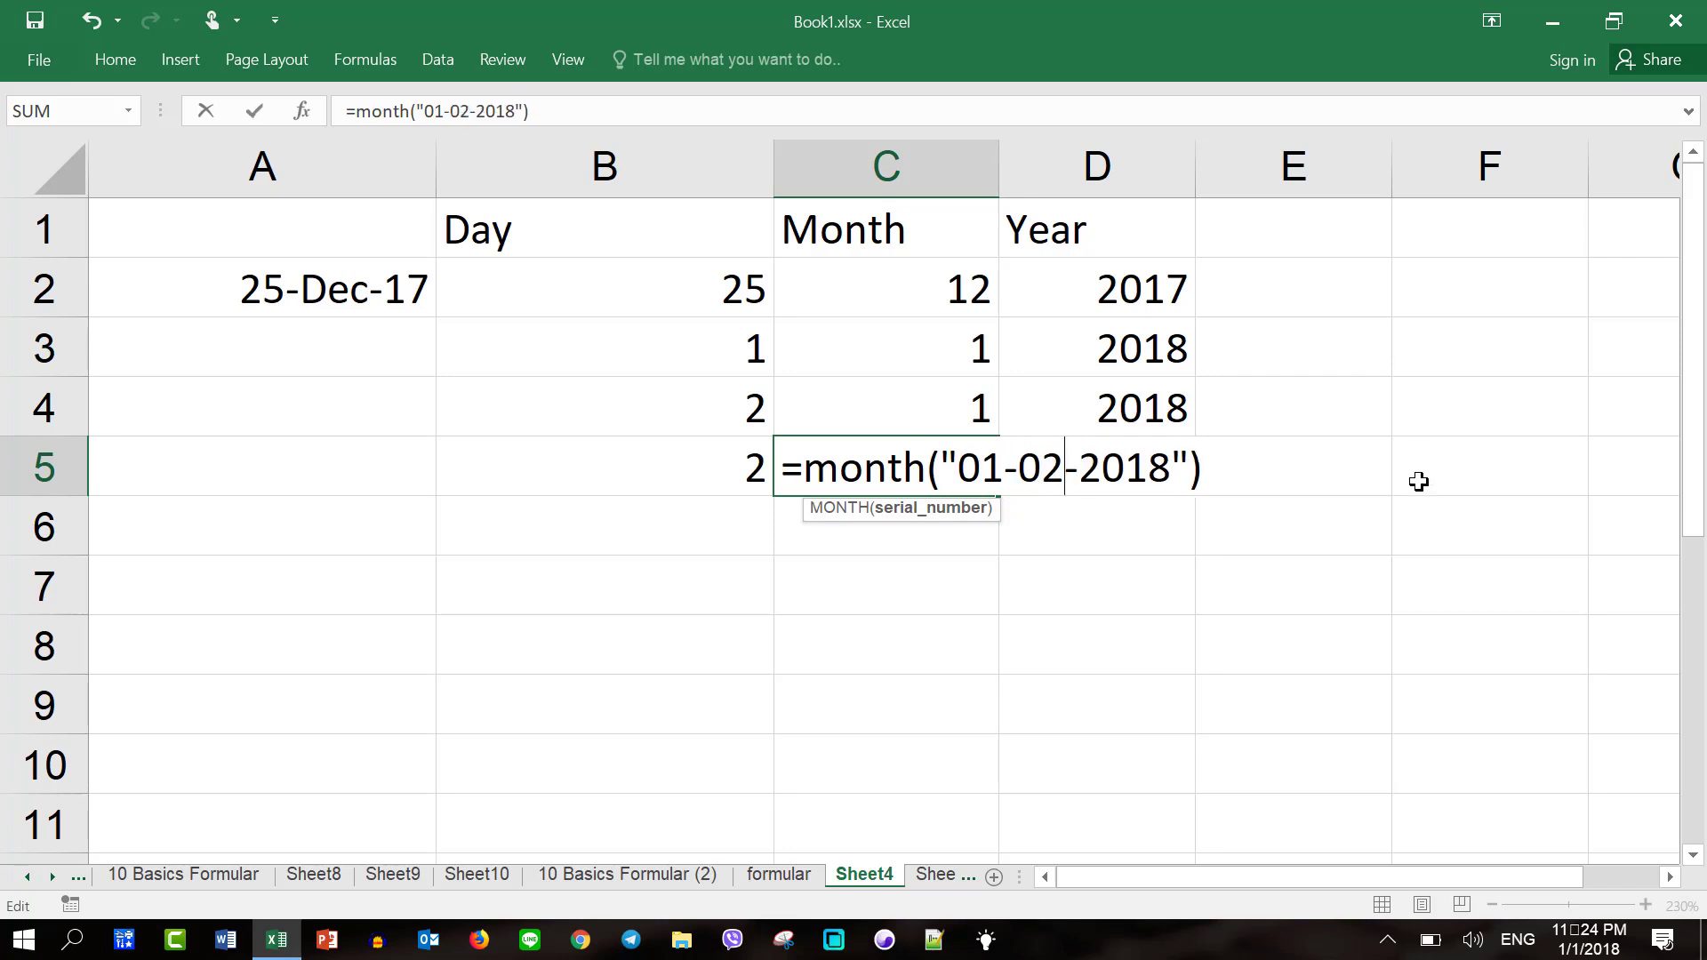
left_click_drag(1002, 468, 957, 469)
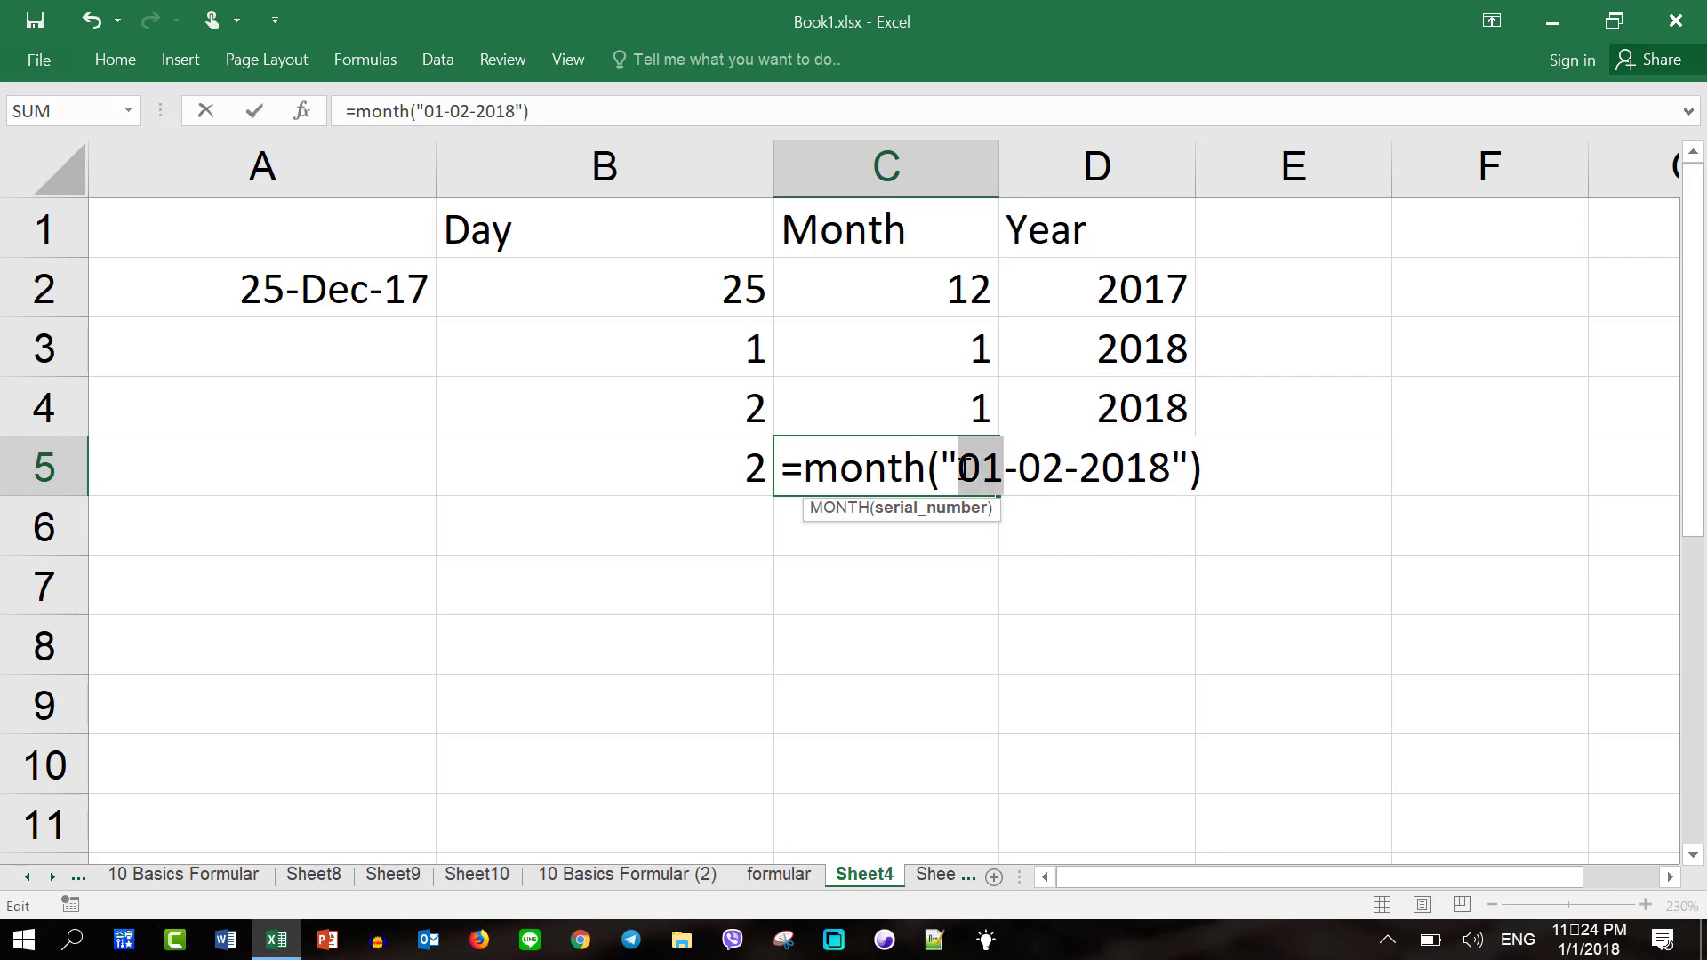
left_click_drag(1064, 469, 957, 468)
key("Return")
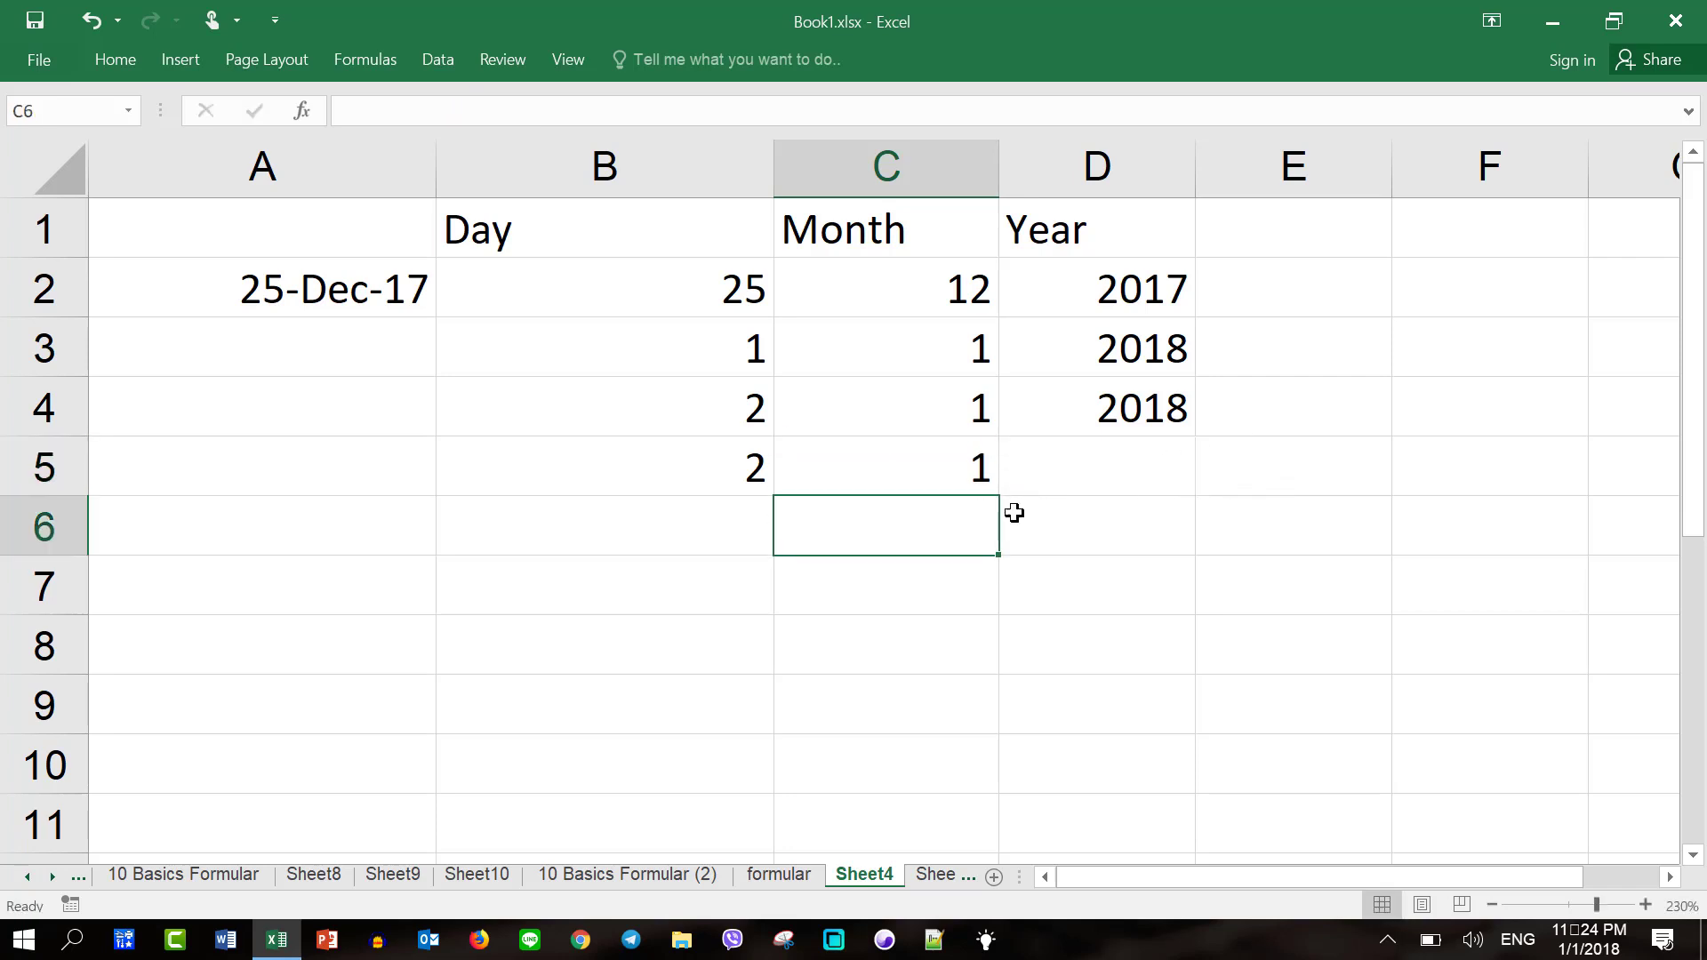
left_click(1057, 469)
left_click(920, 470)
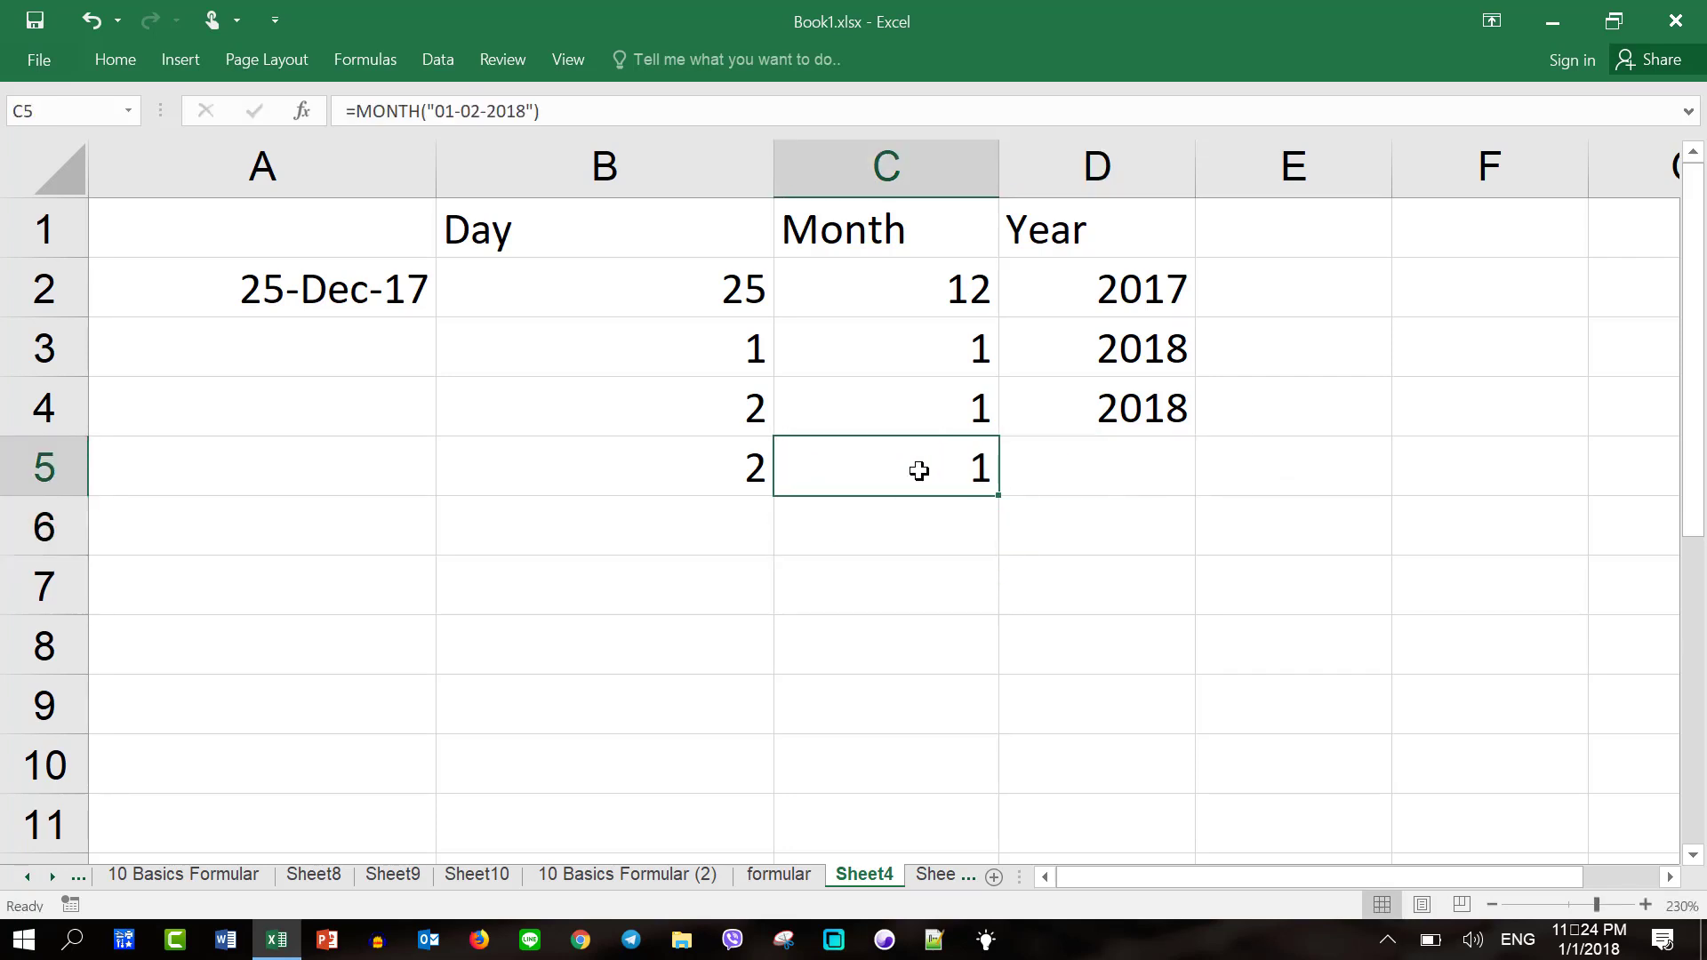